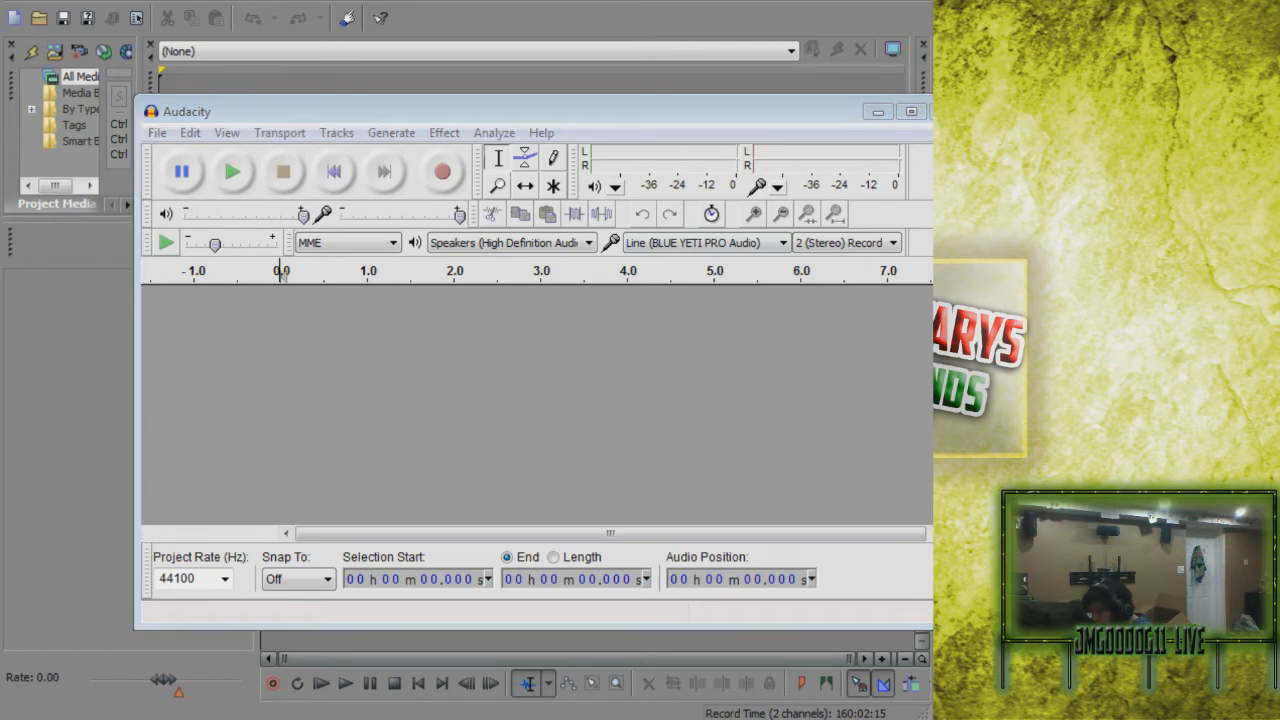
Step: Add a window capture source showing the Audacity window to the streaming scene
key("Return")
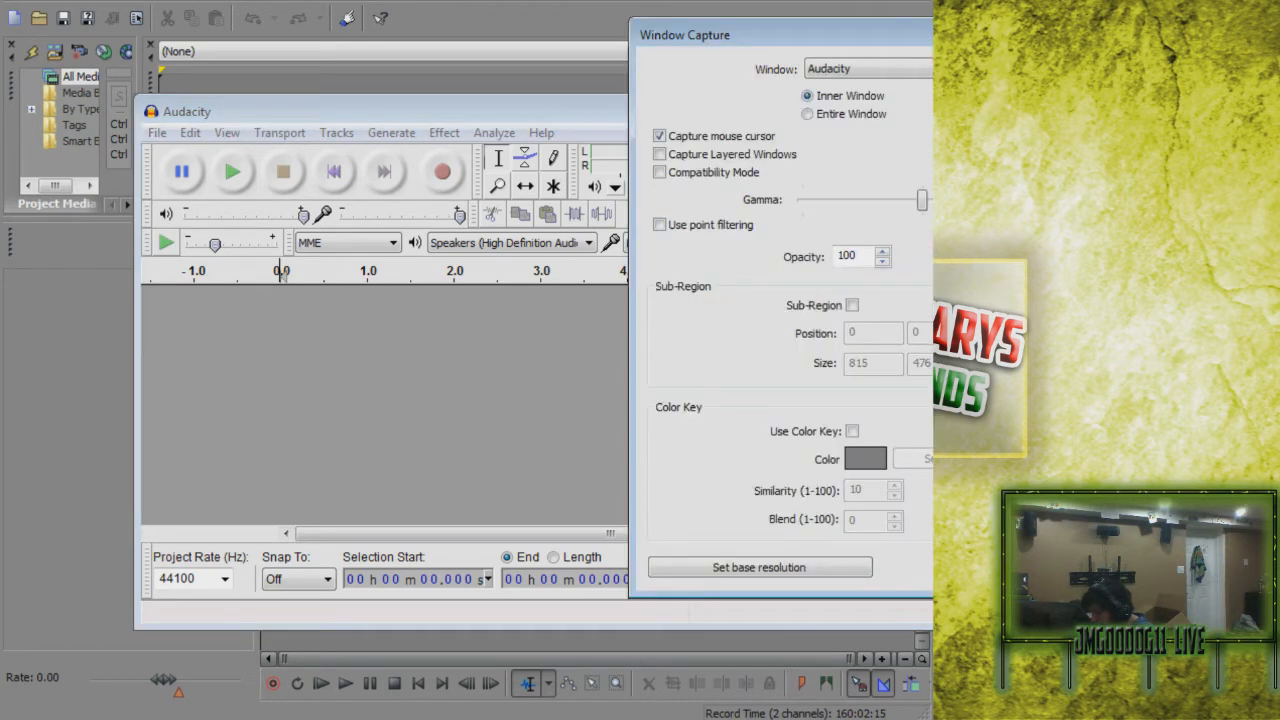
left_click(868, 69)
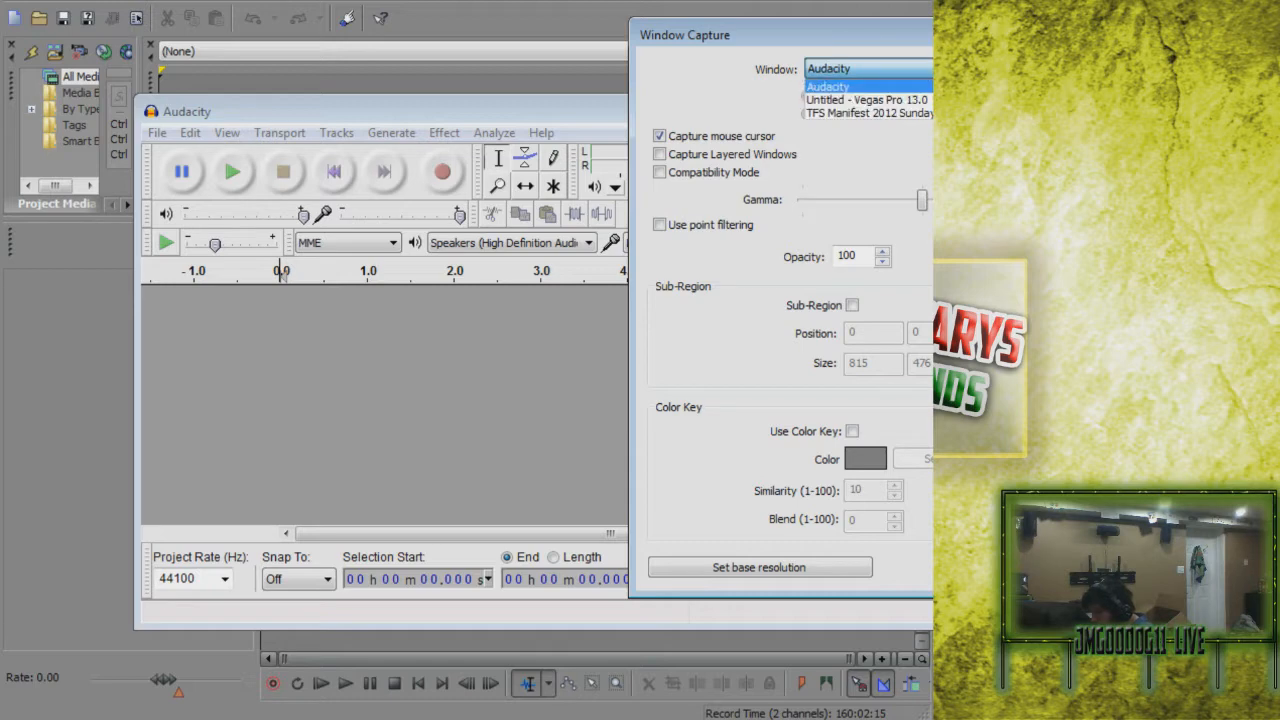
left_click(868, 87)
key("Return")
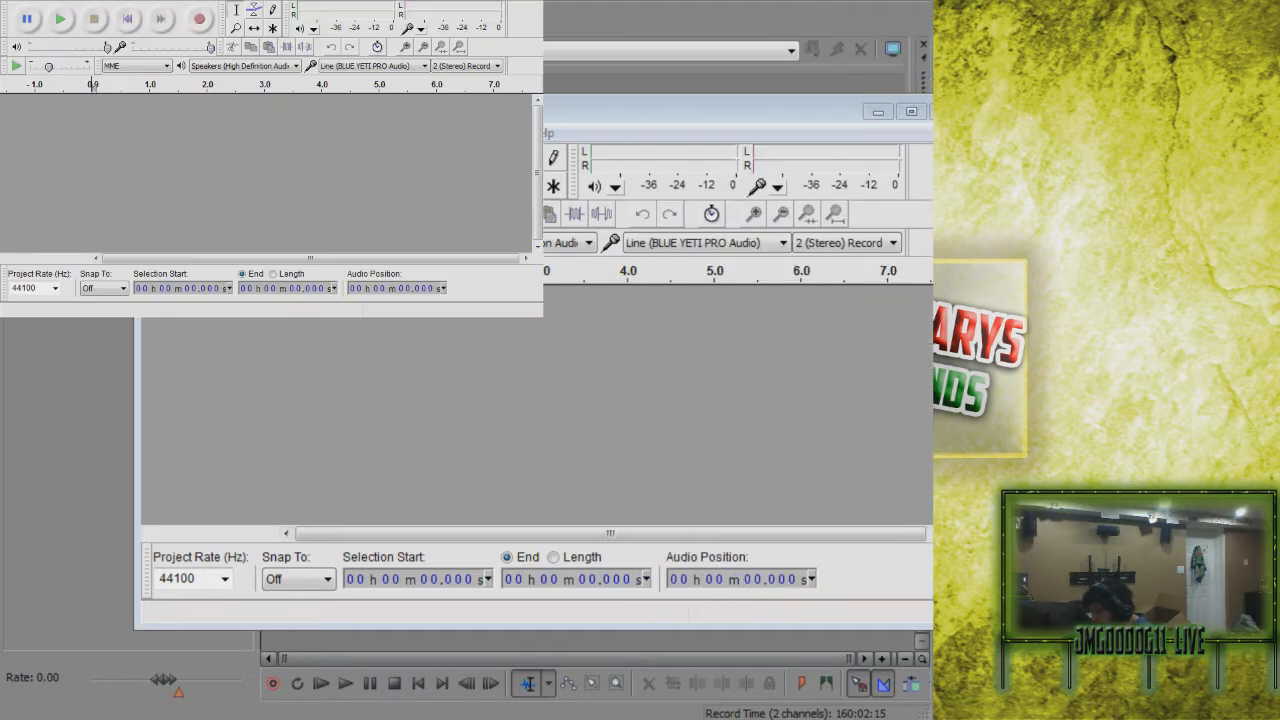
Step: Shrink the Audacity capture, place it above the webcam frame, and move the Audacity window clear of the video editor
left_click_drag(271, 158, 1008, 140)
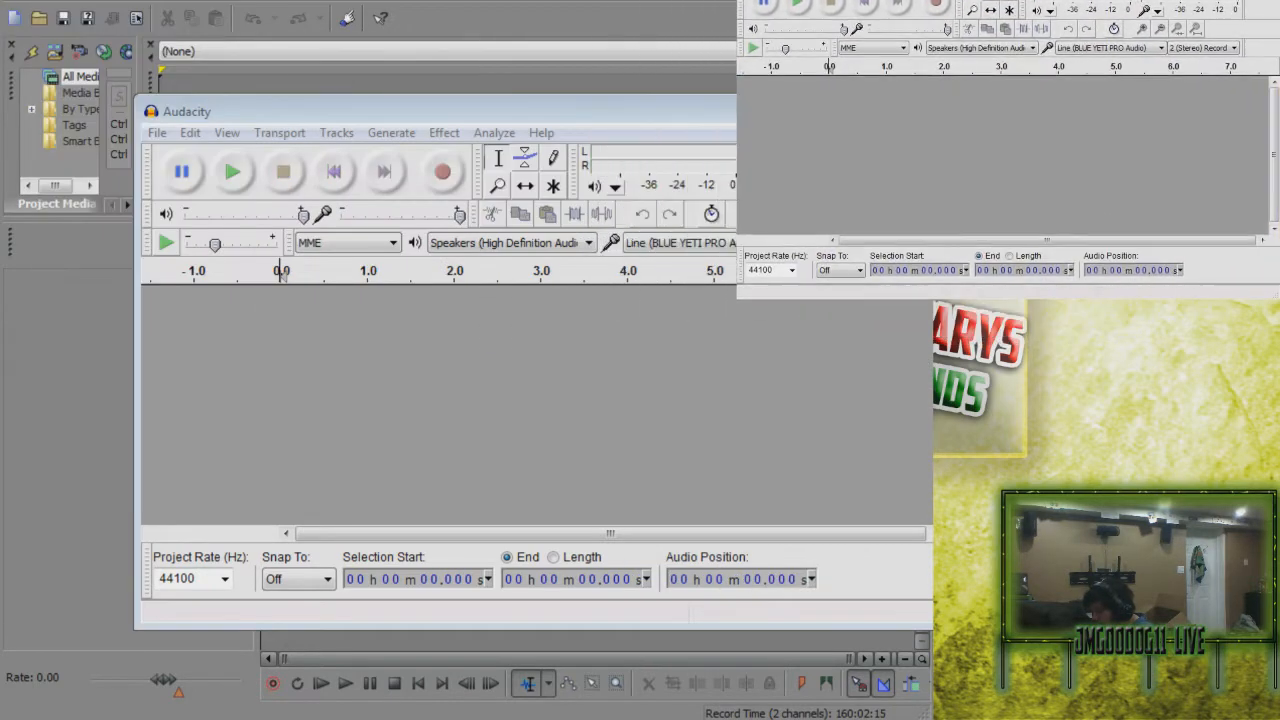
left_click_drag(737, 299, 933, 184)
left_click_drag(1106, 82, 1106, 292)
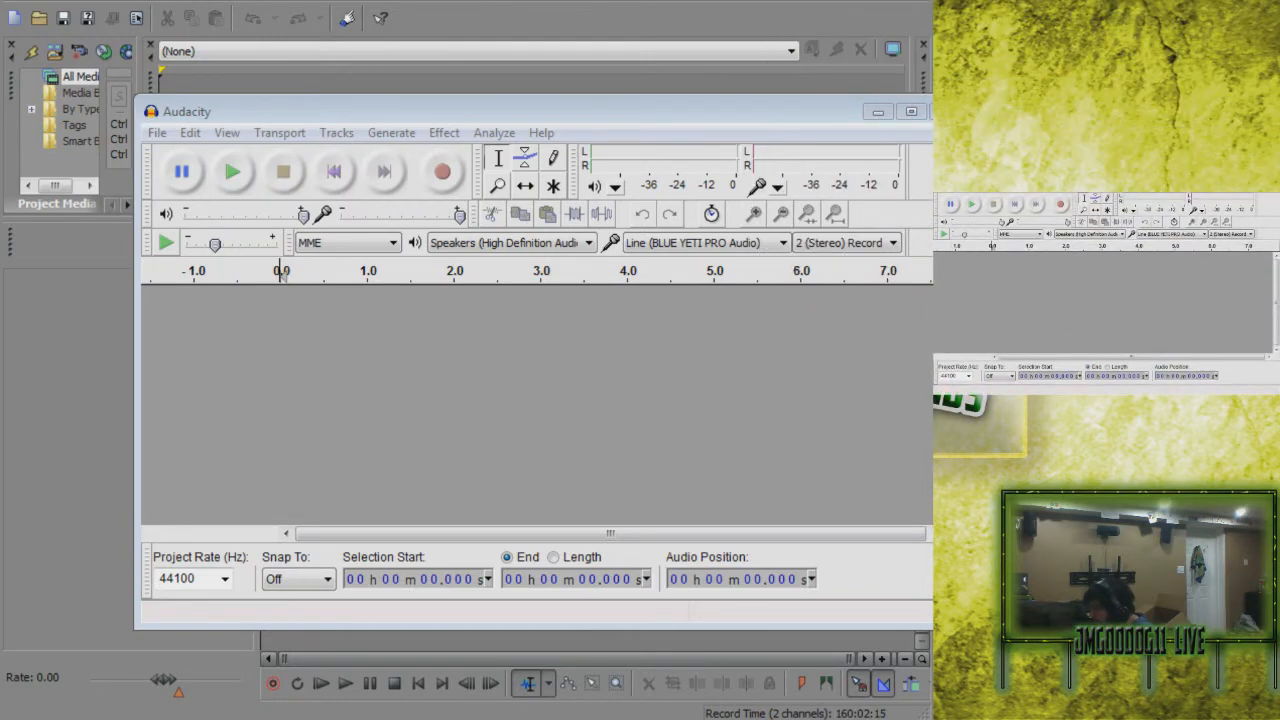
left_click_drag(400, 111, 1115, 243)
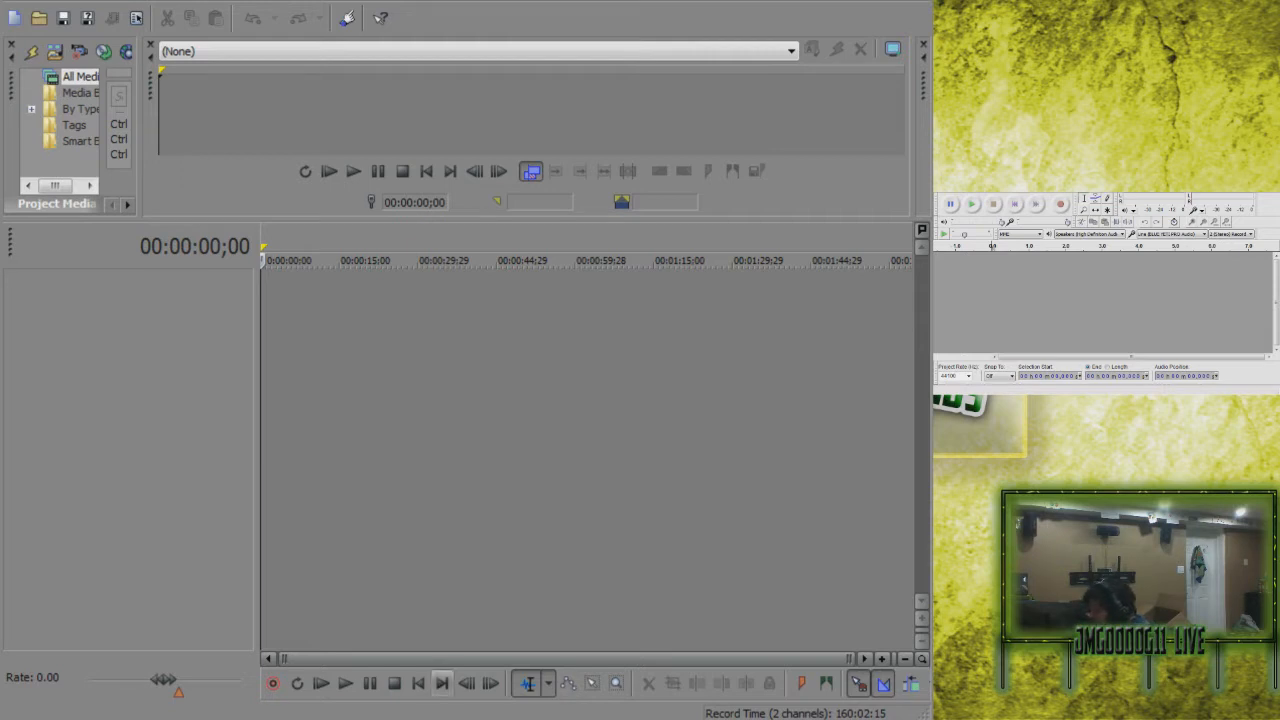
left_click(14, 5)
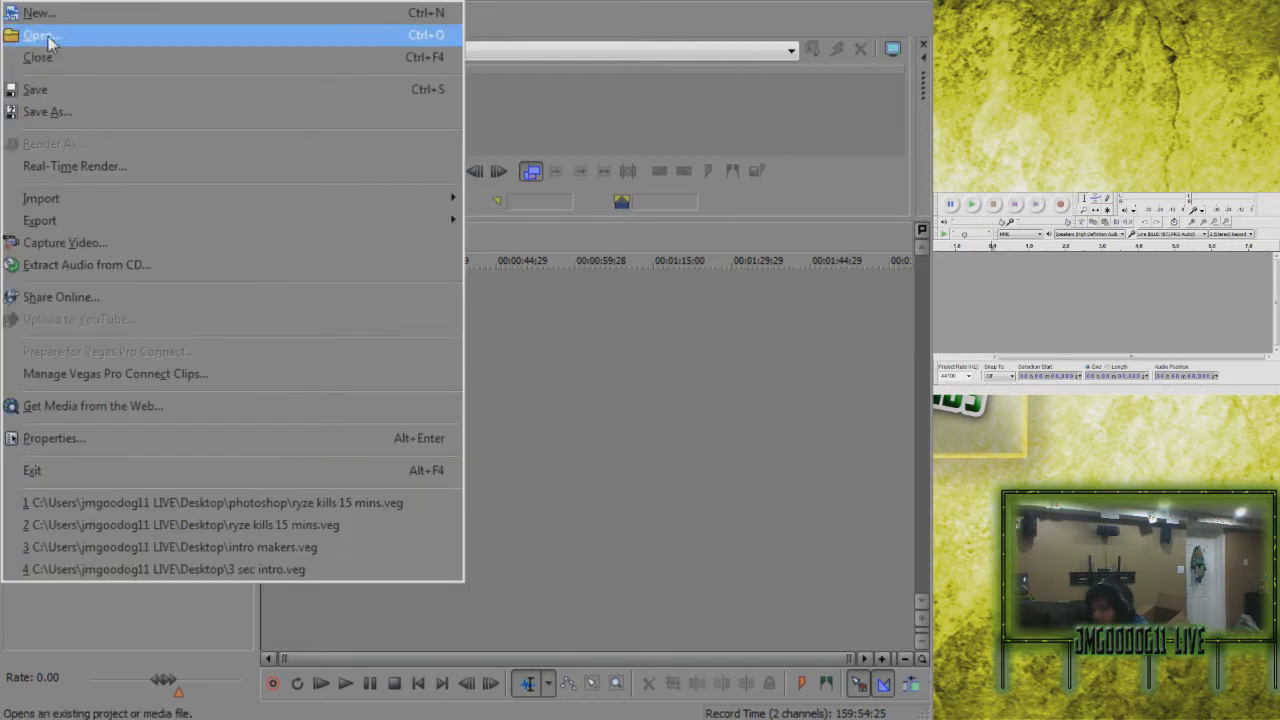
left_click(112, 36)
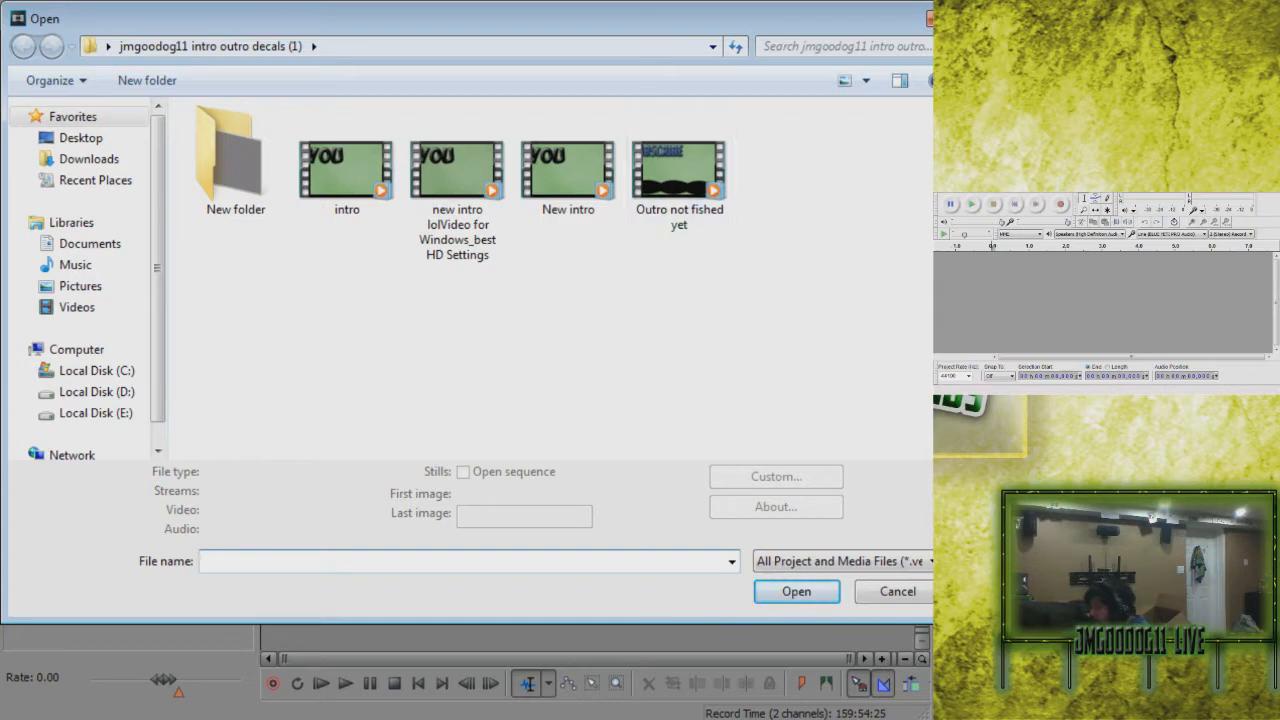
scroll(87, 280, "down", 1)
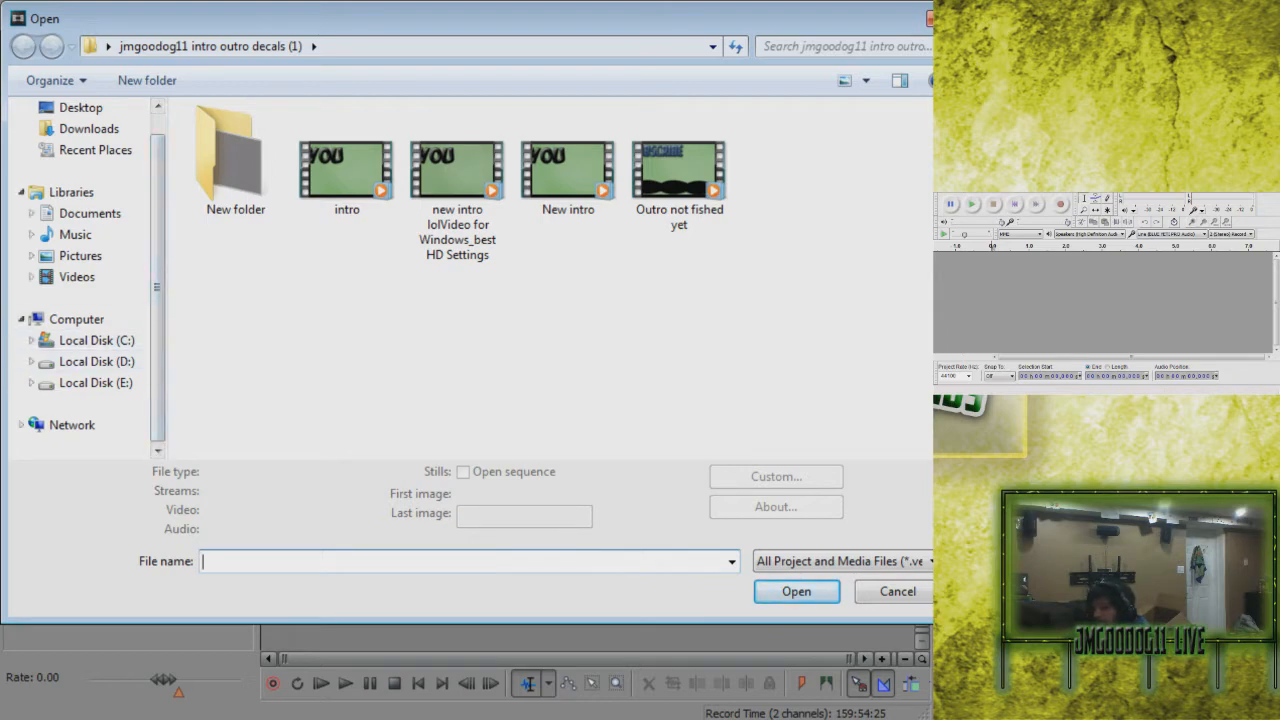
left_click(77, 277)
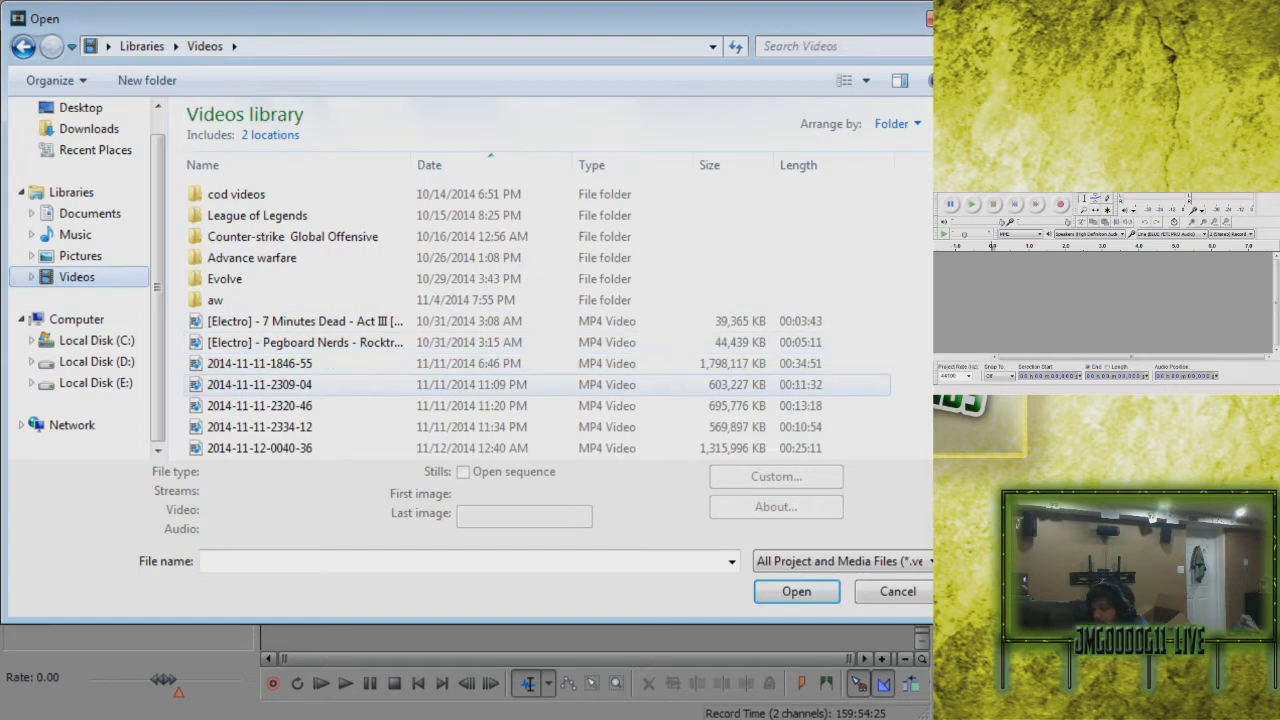
scroll(540, 320, "down", 3)
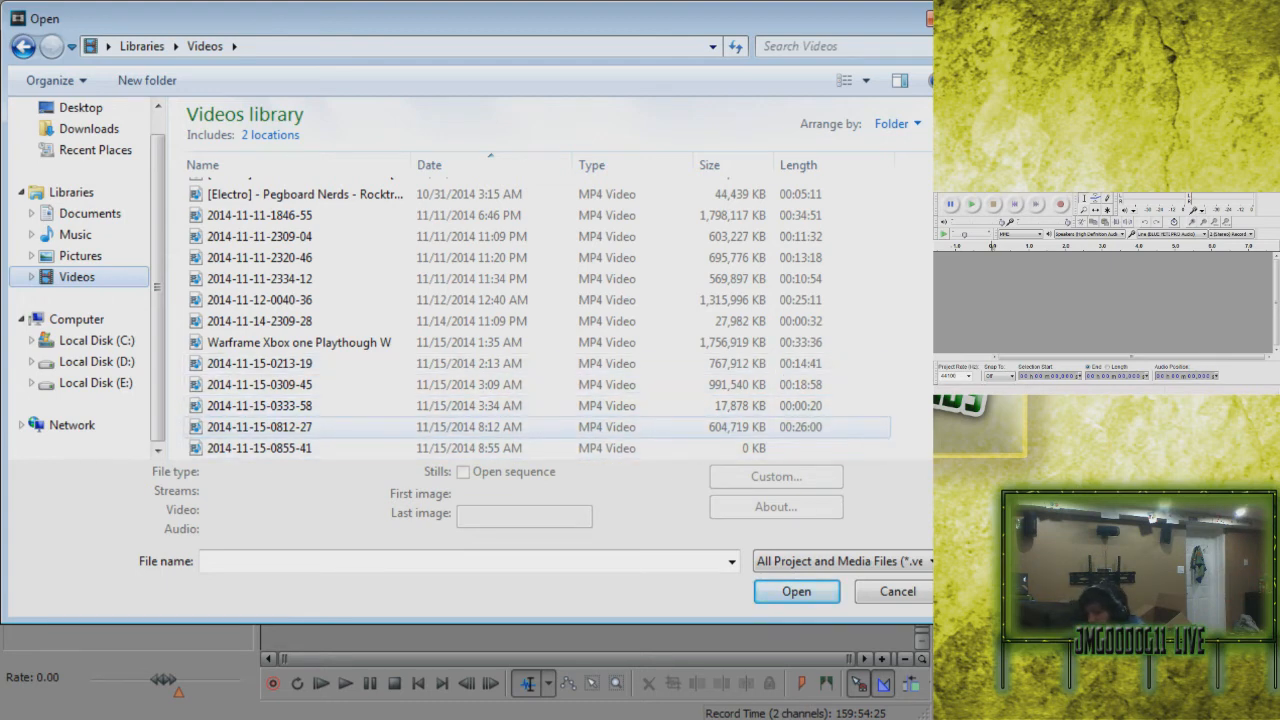
double_click(300, 427)
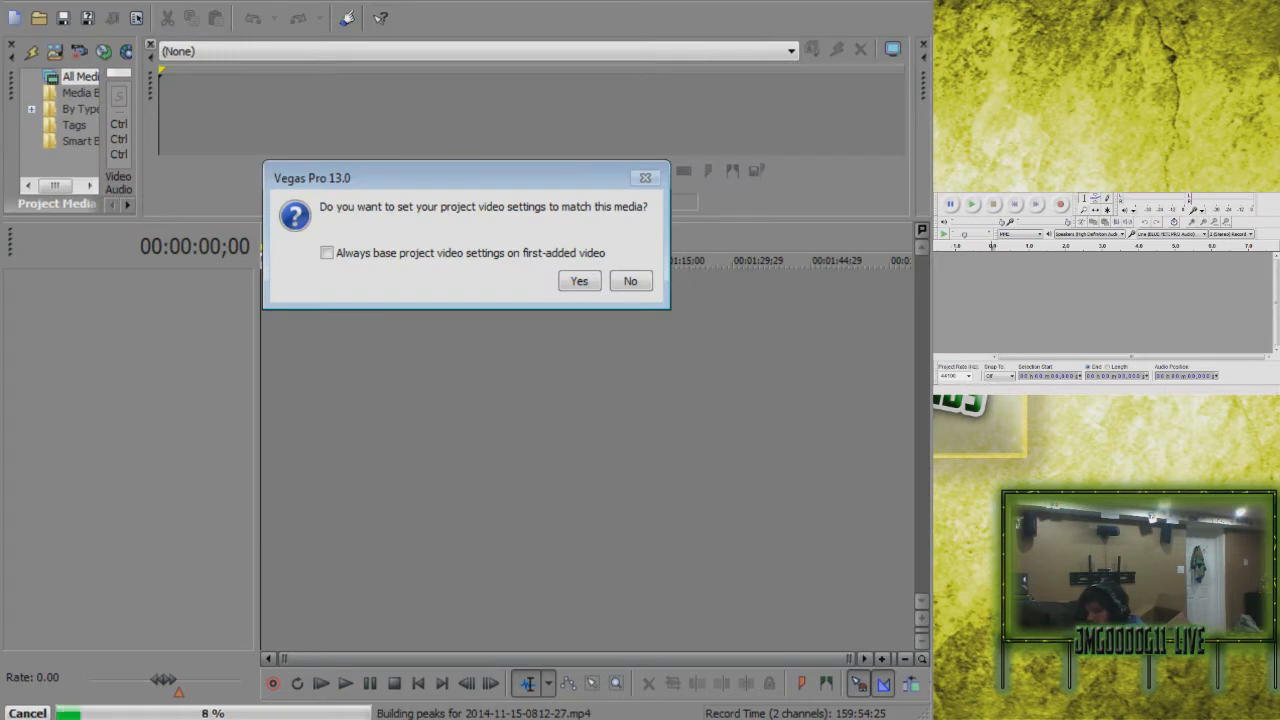
left_click(579, 281)
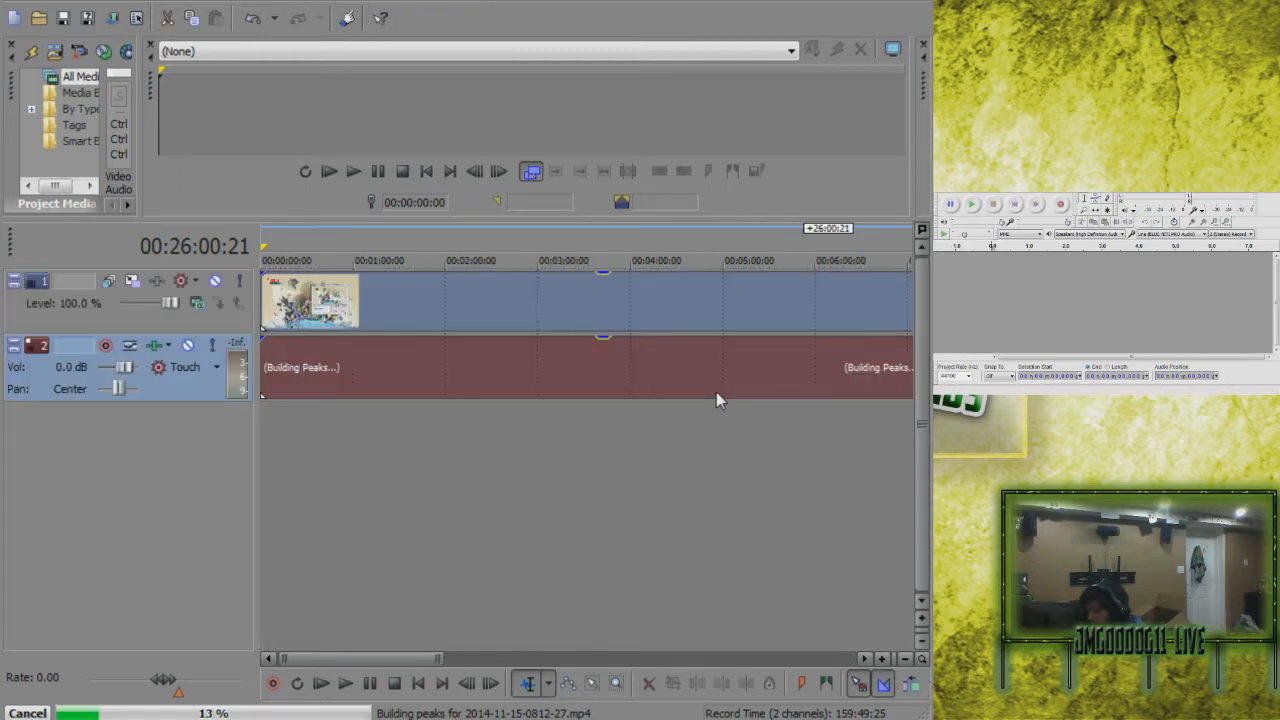
left_click(16, 1)
left_click(40, 13)
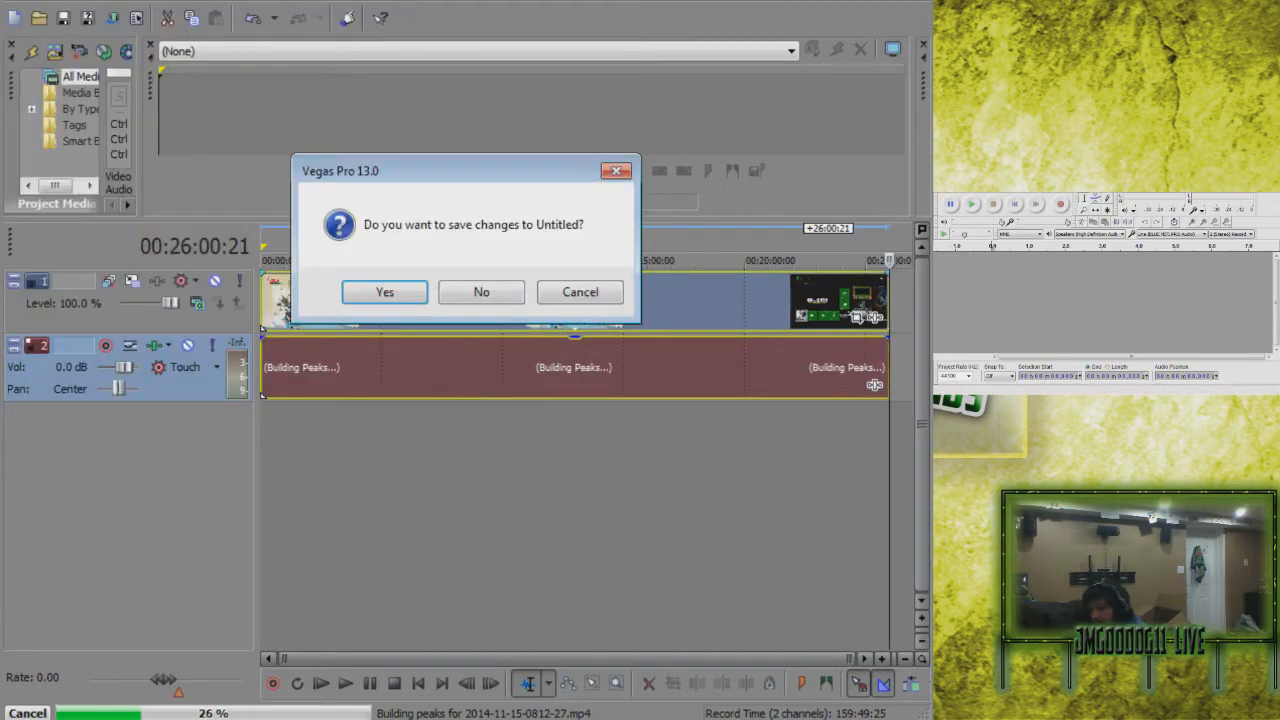
left_click(385, 292)
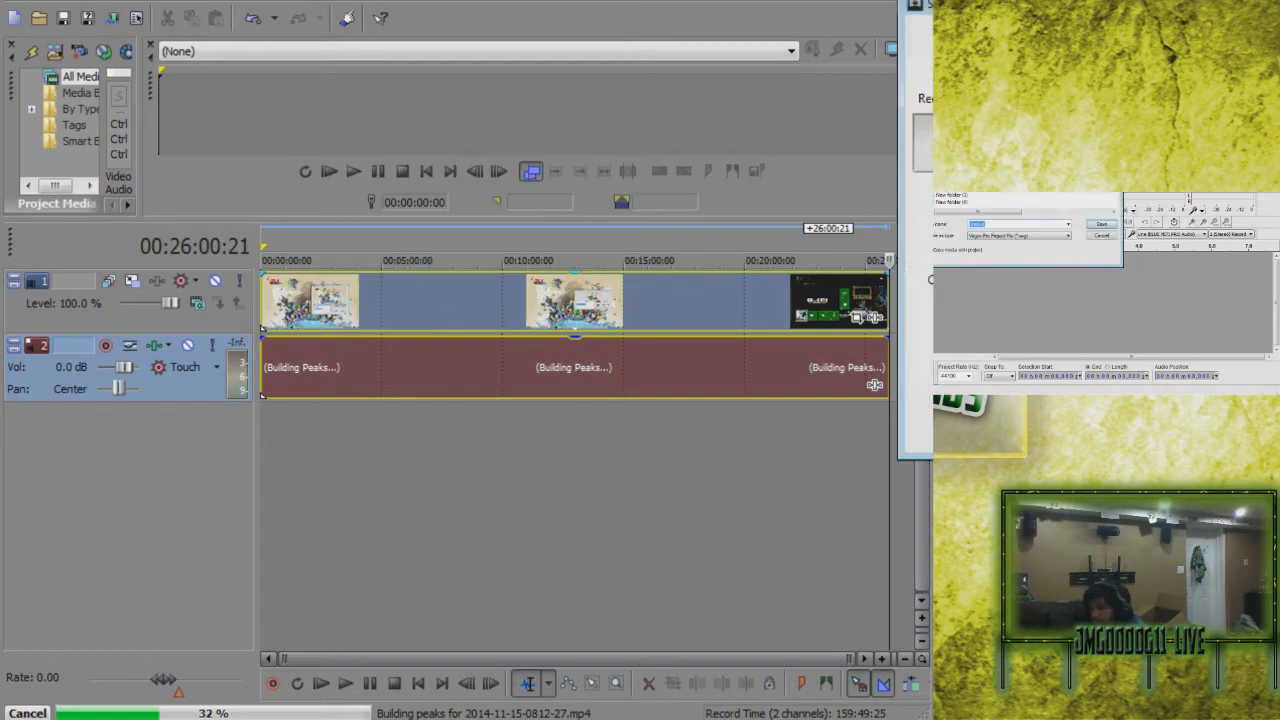
key("Escape")
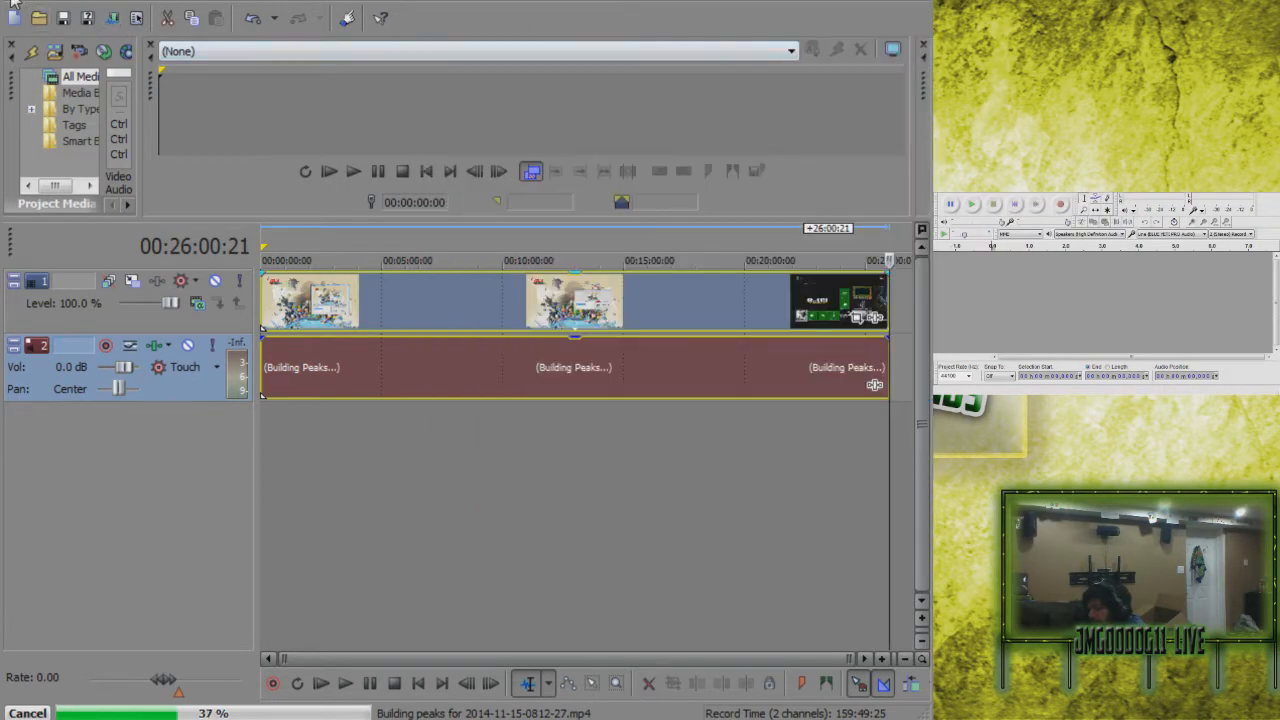
Step: Open the project properties and add their dialog as a window capture source, enlarged over the middle of the editor capture
left_click(137, 20)
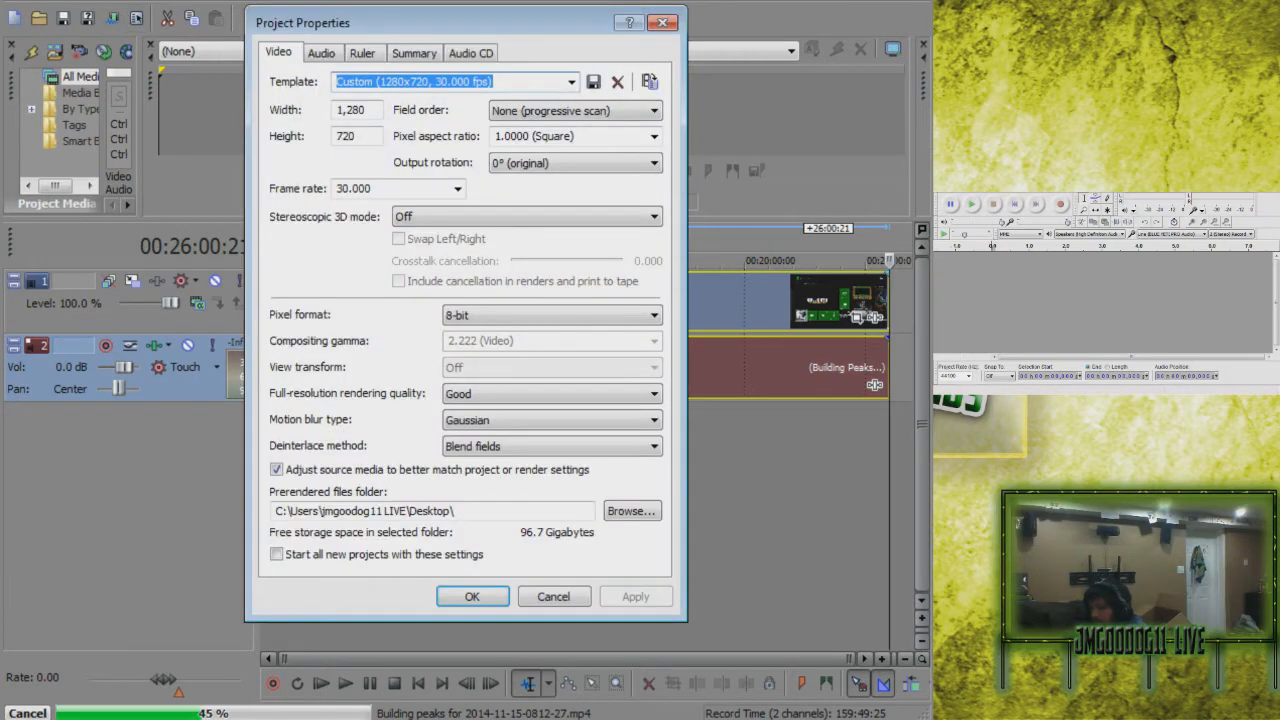
left_click_drag(380, 22, 500, 72)
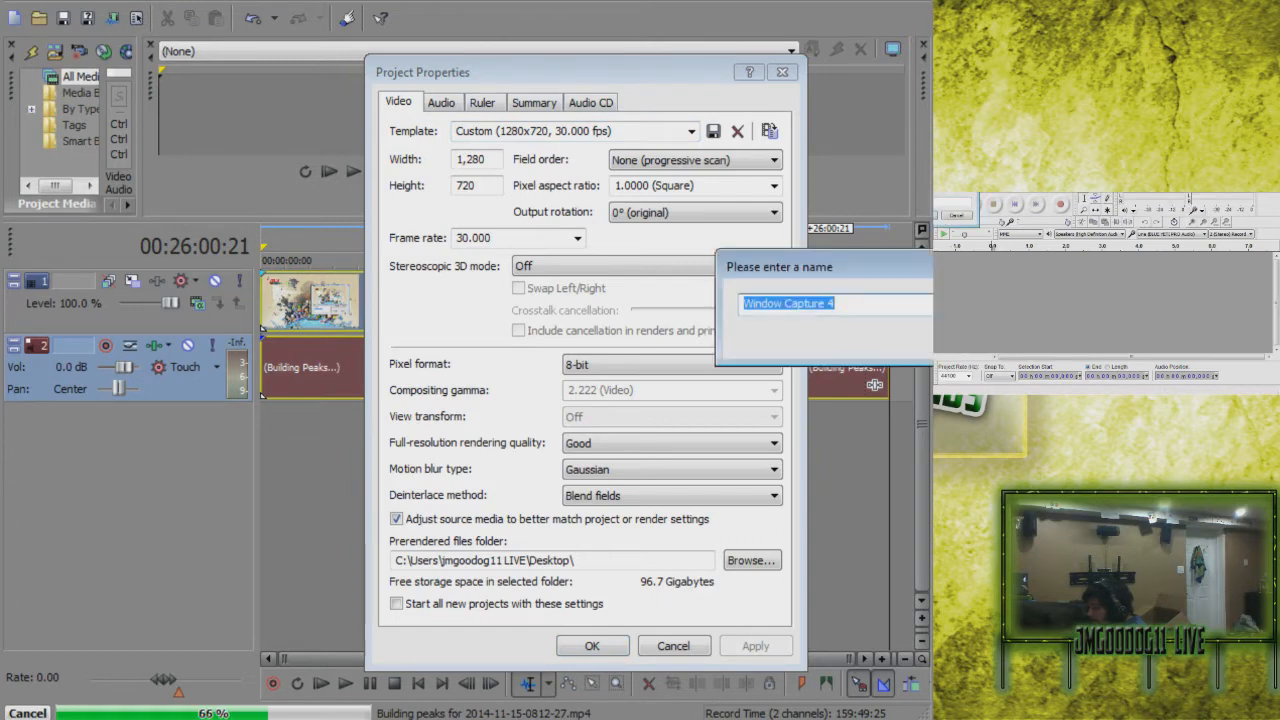
key("Return")
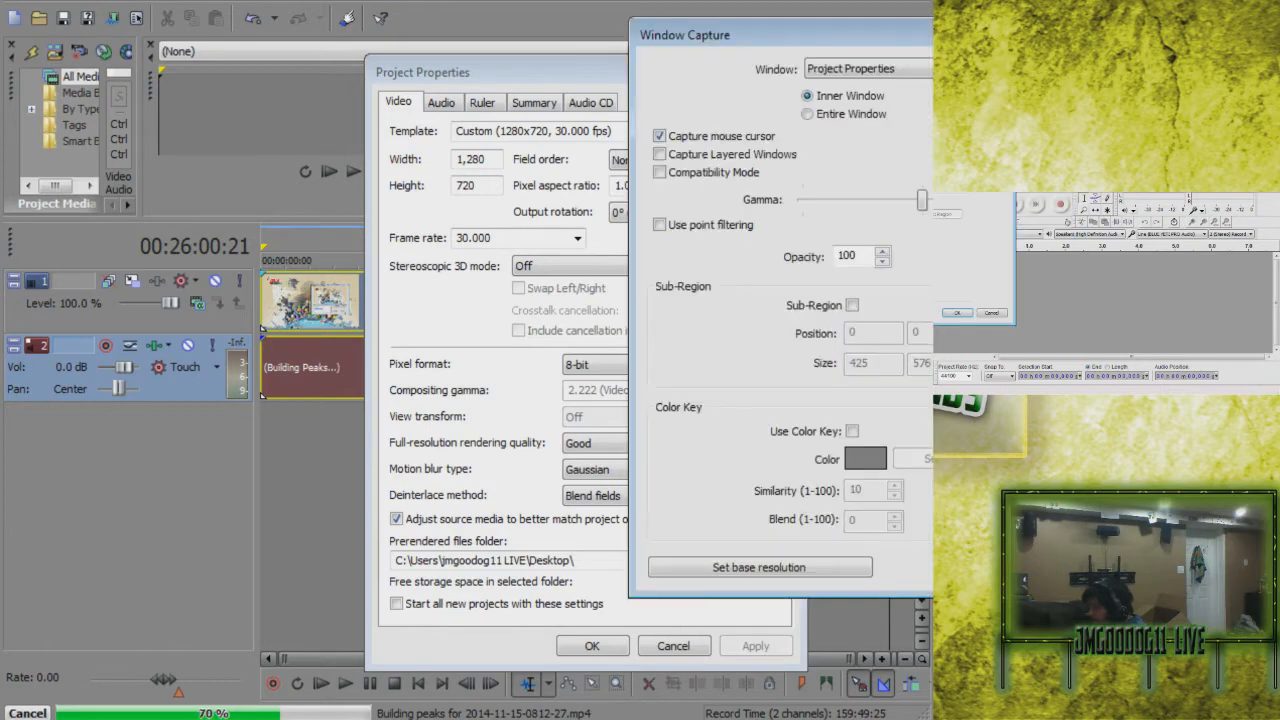
left_click_drag(800, 35, 1141, 78)
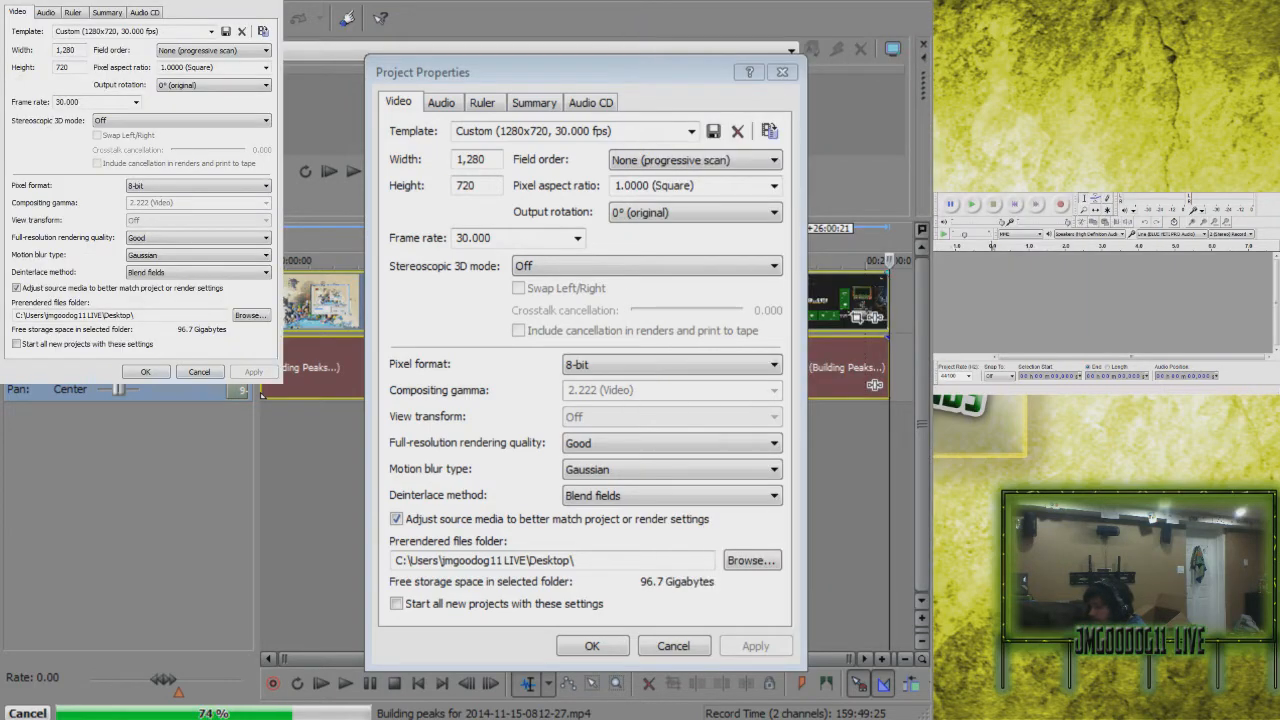
left_click_drag(283, 384, 533, 719)
left_click_drag(270, 360, 586, 360)
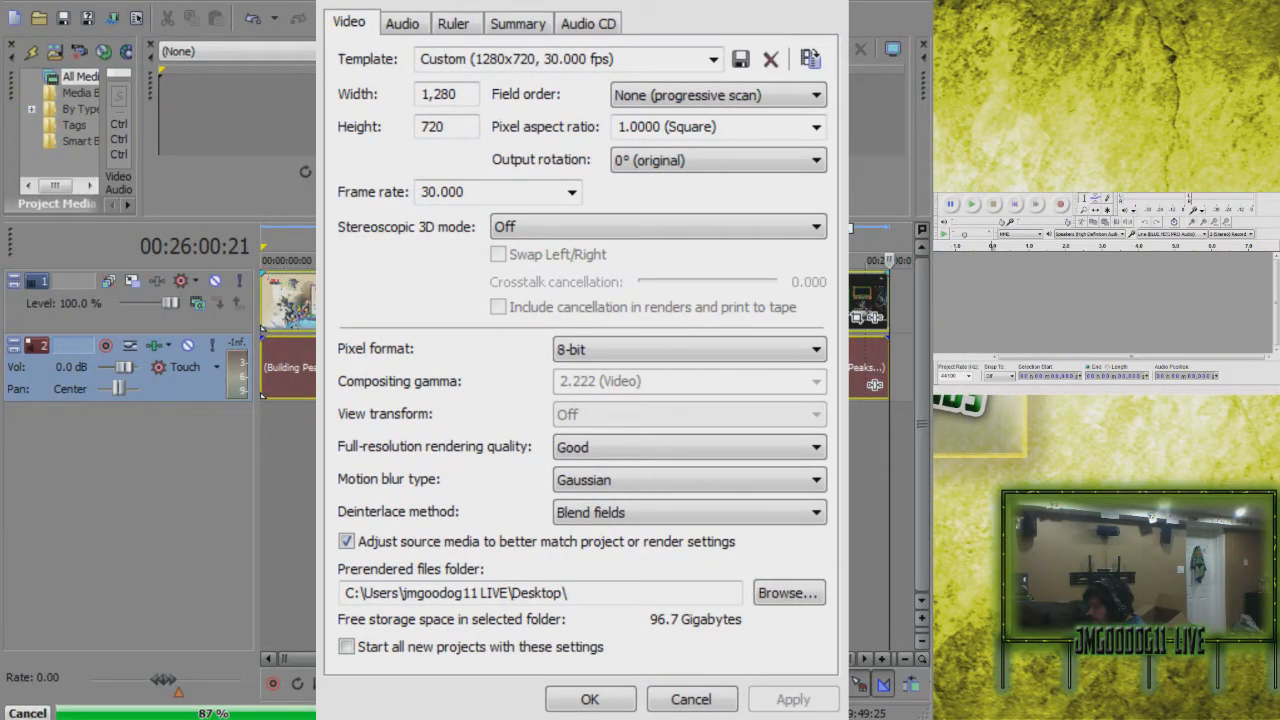
Step: Examine the project's video template, width, height and frame rate settings
left_click(712, 59)
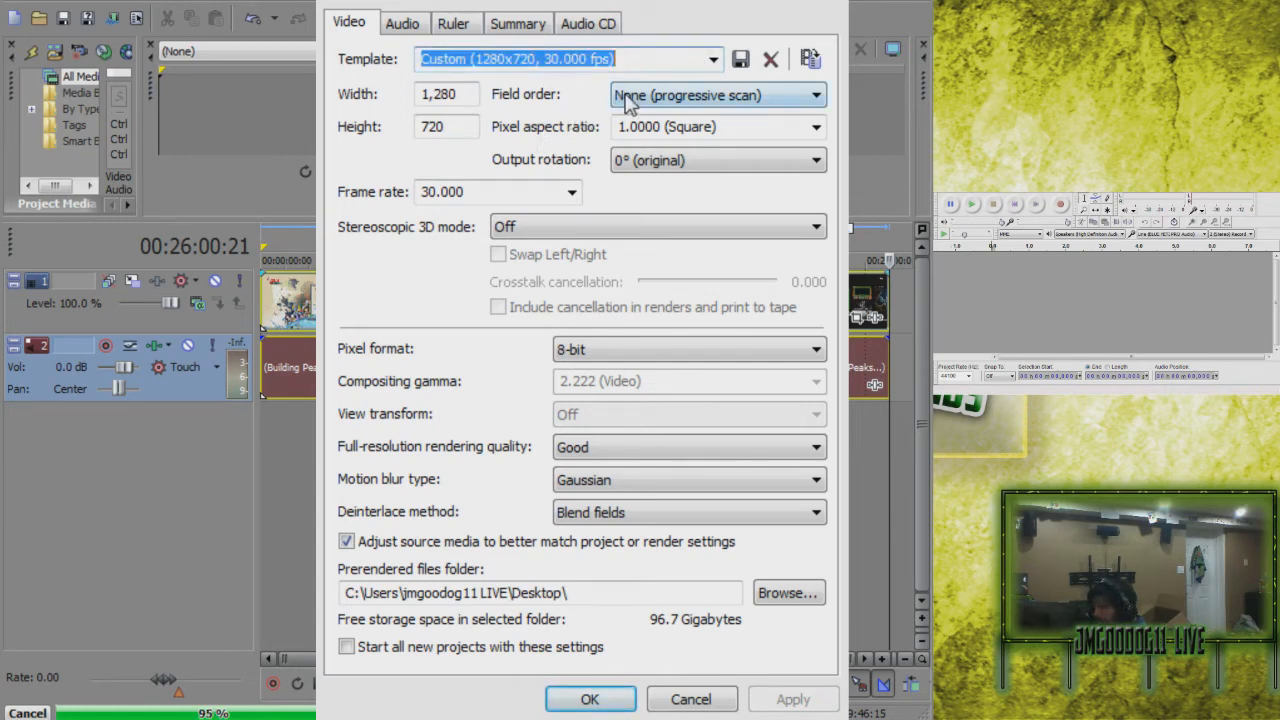
left_click(630, 59)
left_click_drag(650, 60, 359, 72)
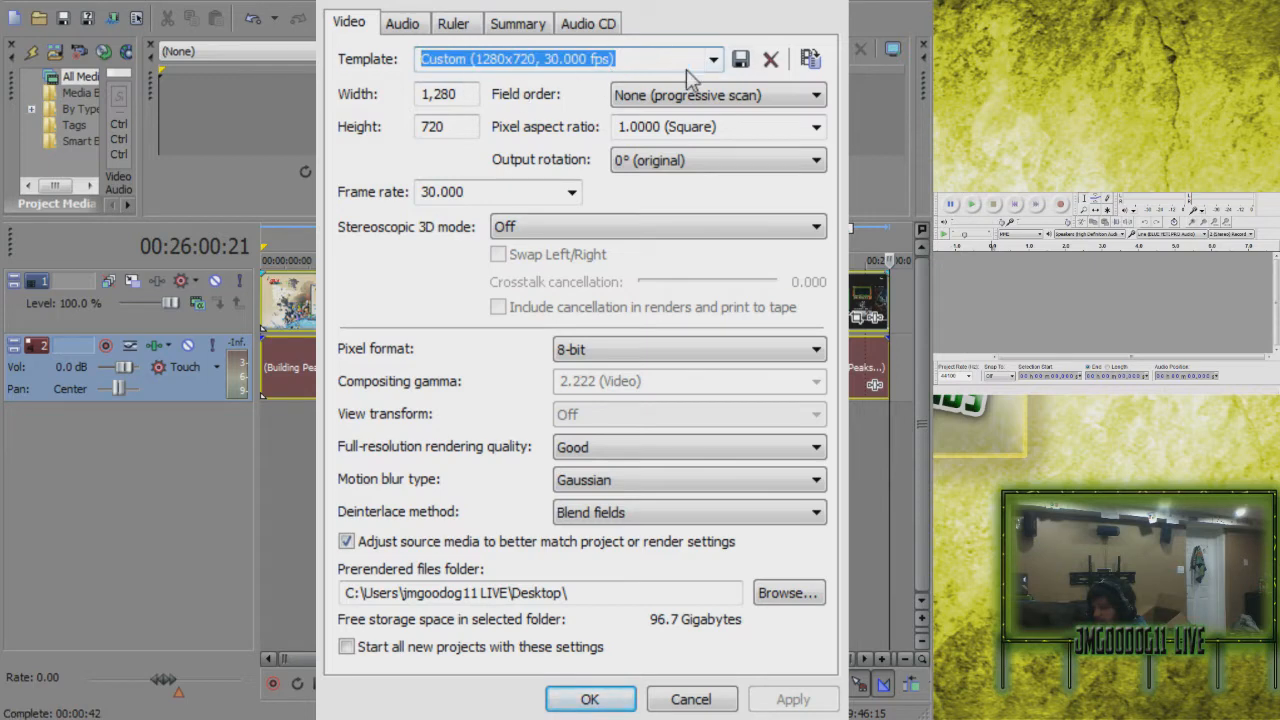
left_click_drag(466, 97, 337, 108)
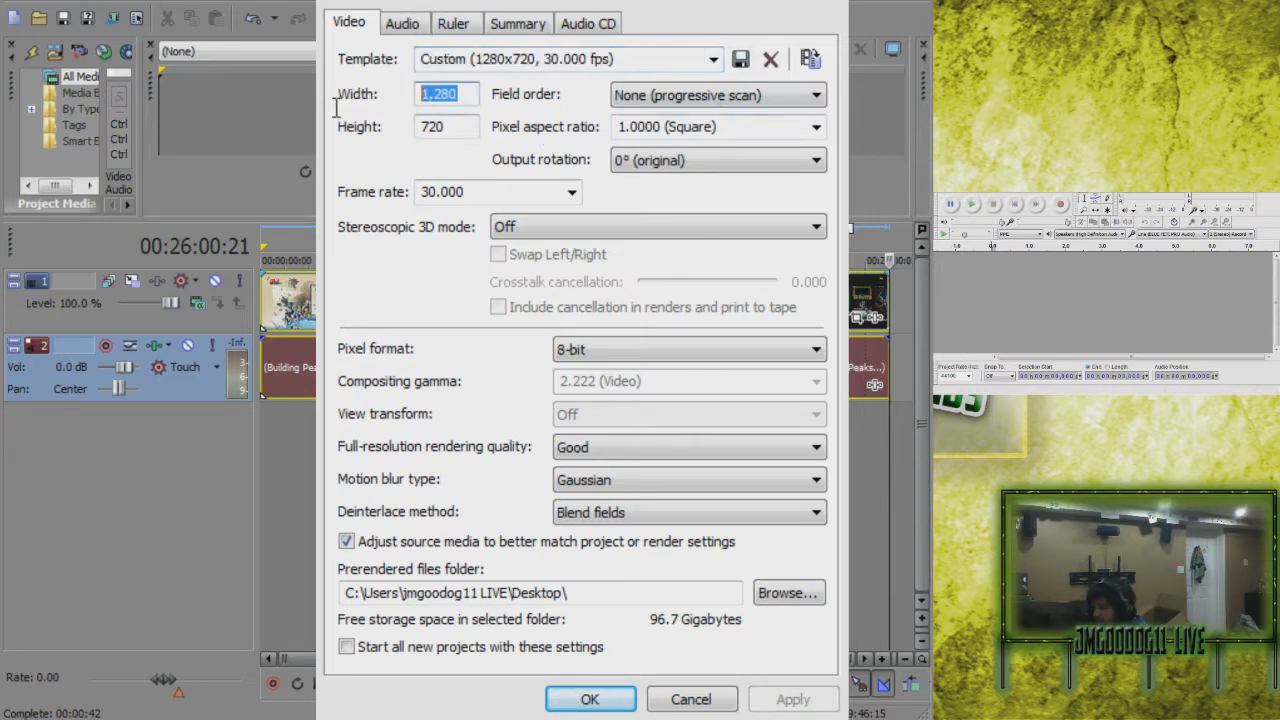
left_click(462, 126)
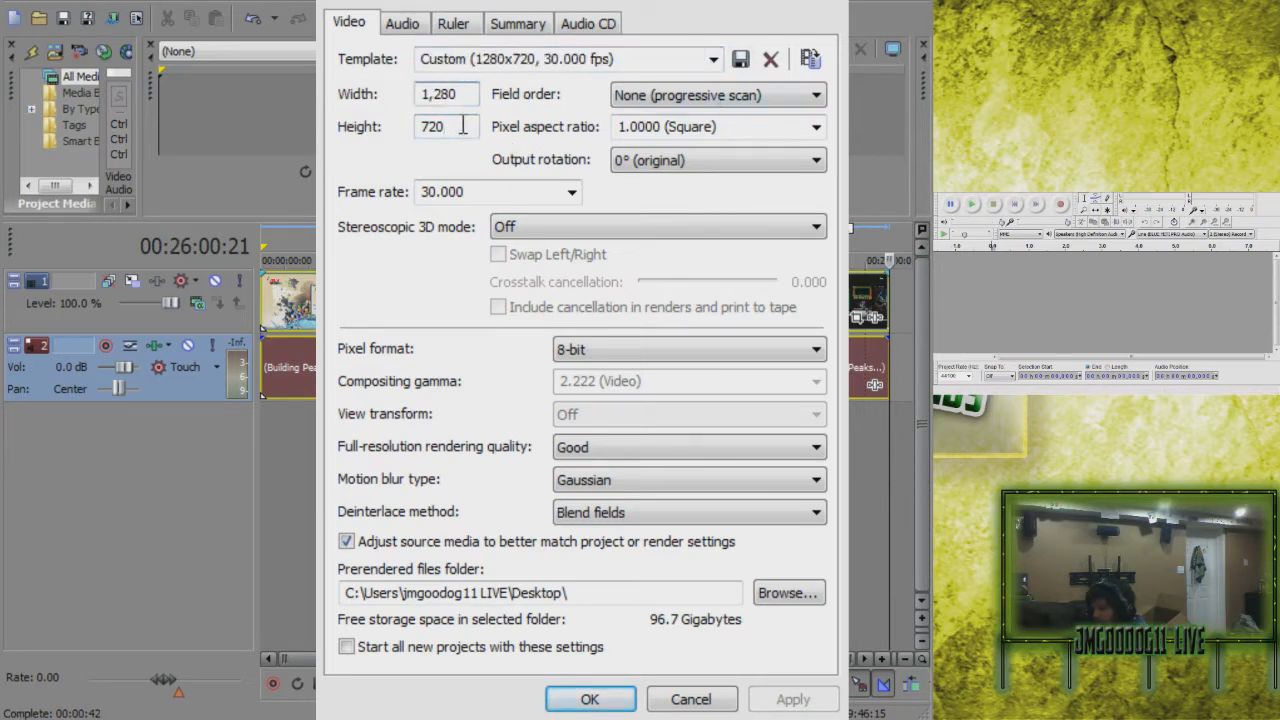
left_click(490, 190)
left_click_drag(460, 92, 331, 91)
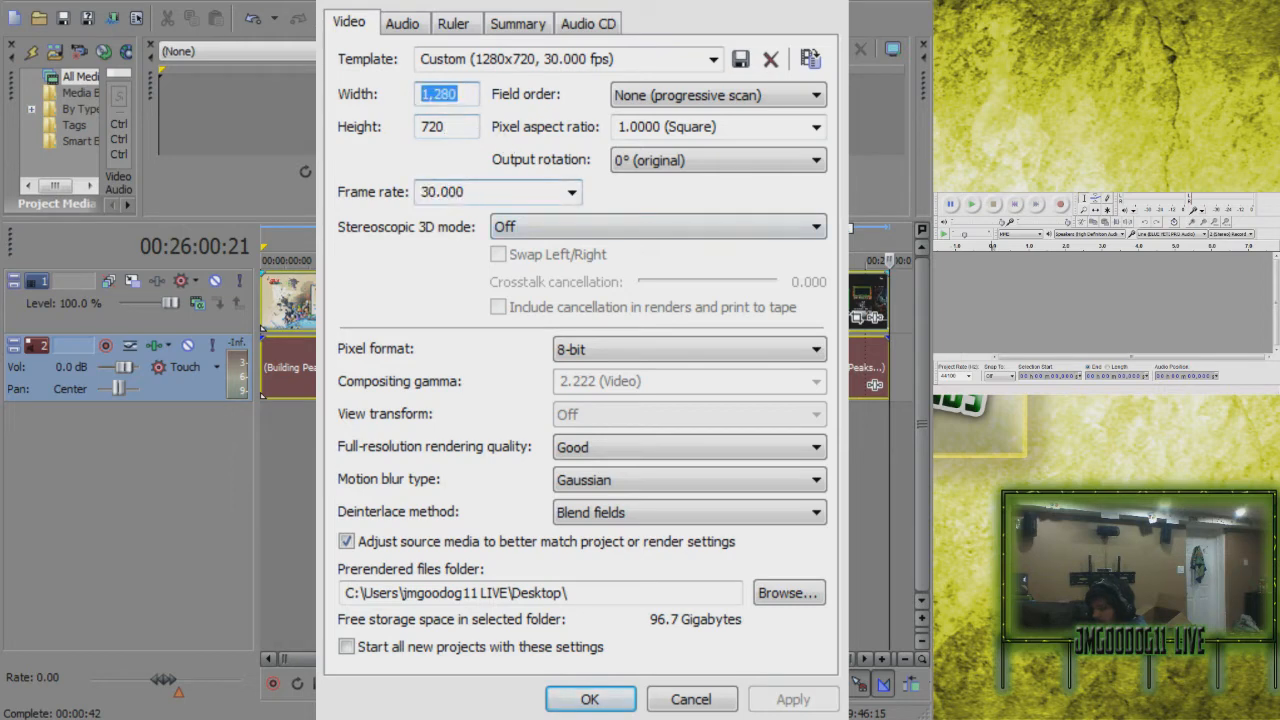
left_click_drag(461, 127, 351, 128)
left_click(469, 92)
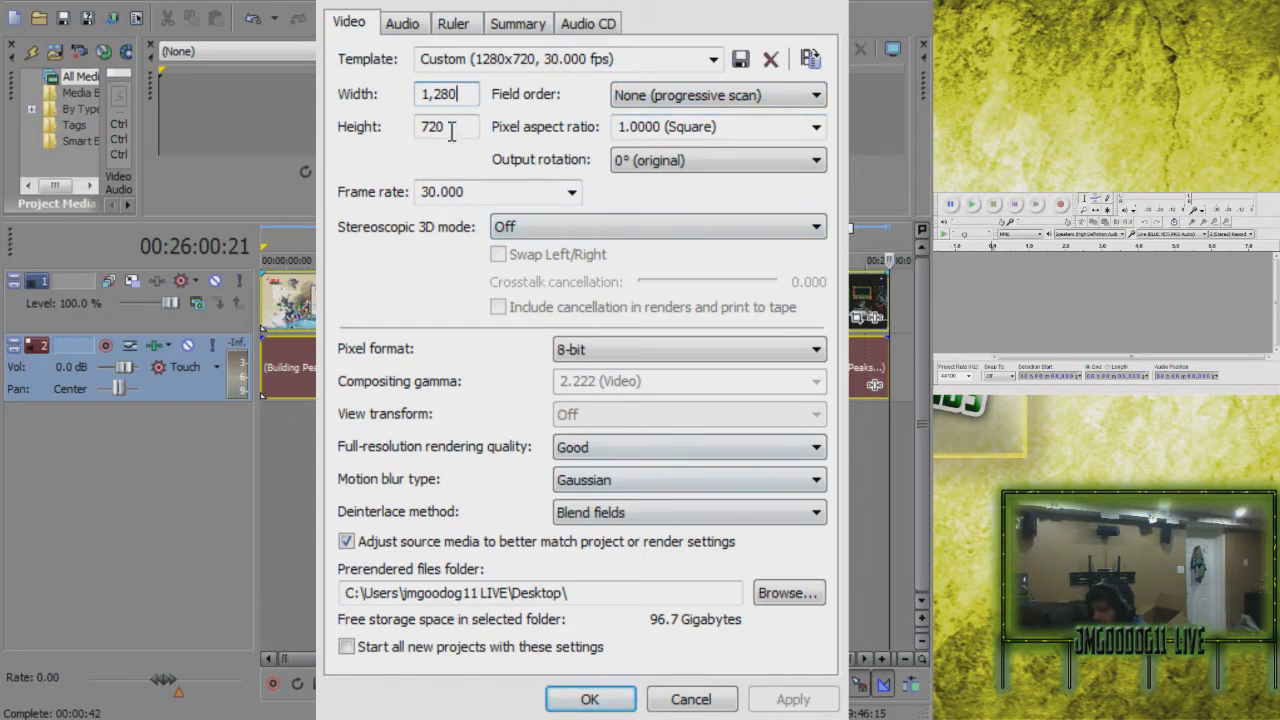
Step: Review the project's audio settings with the available sample rates, and the ruler, summary and audio CD properties
left_click(402, 32)
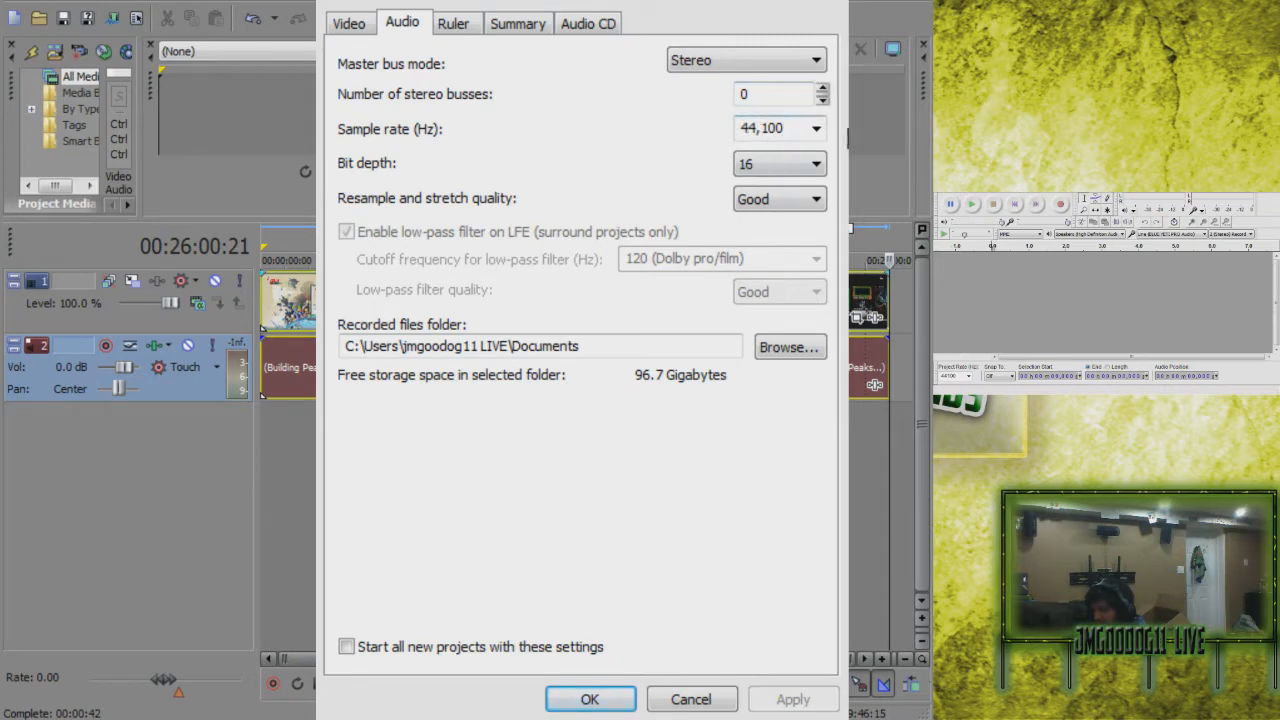
left_click(816, 130)
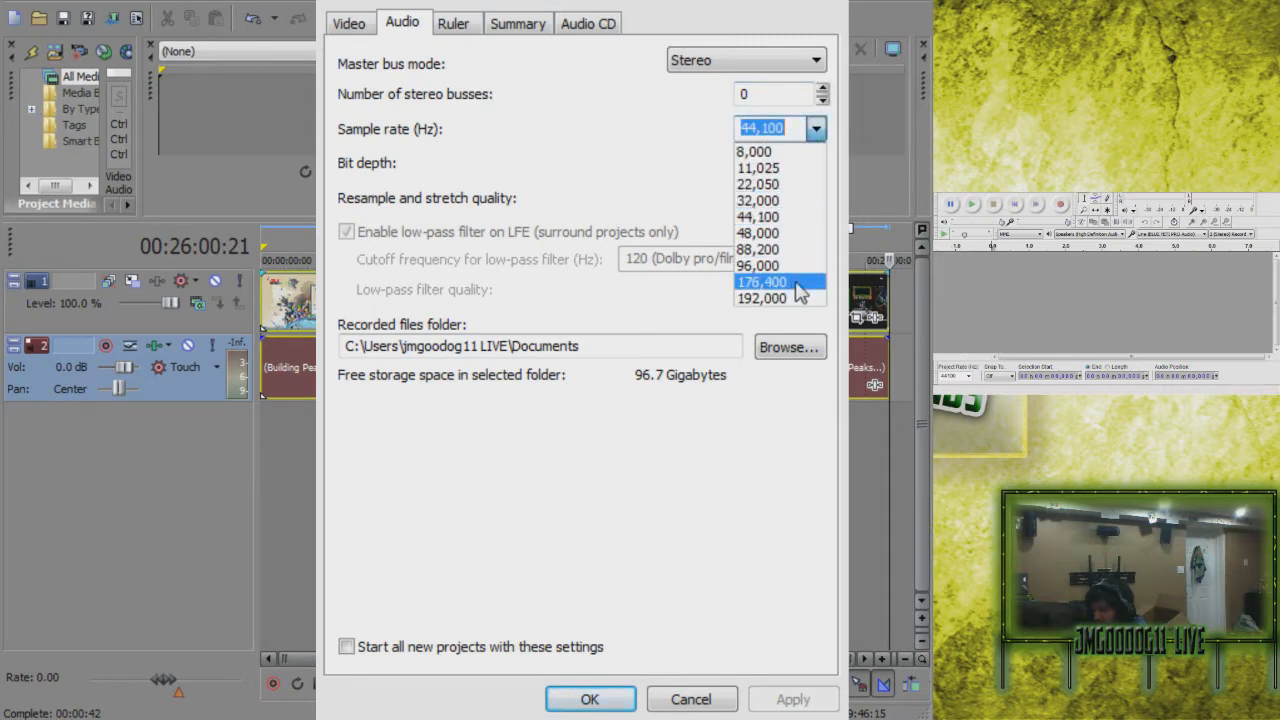
left_click(577, 165)
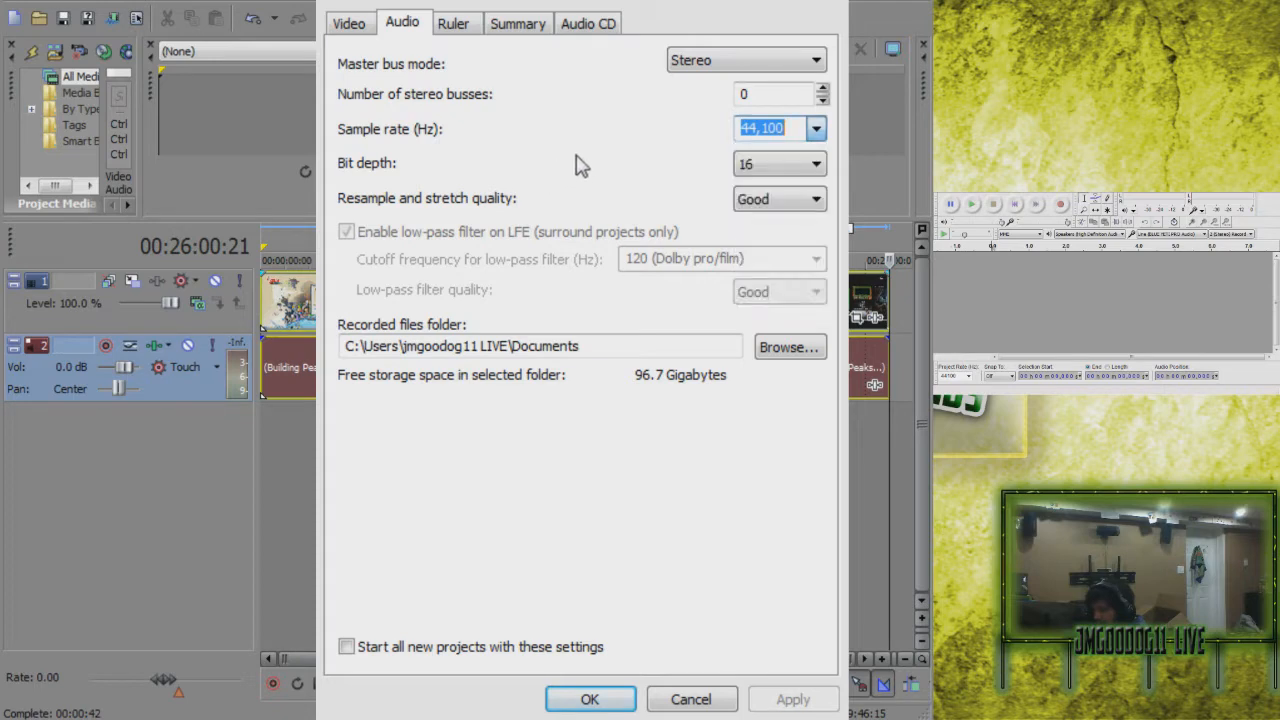
left_click(455, 28)
left_click(523, 30)
left_click(580, 26)
Step: Make all new projects start with the current video settings and apply the project properties
left_click(350, 24)
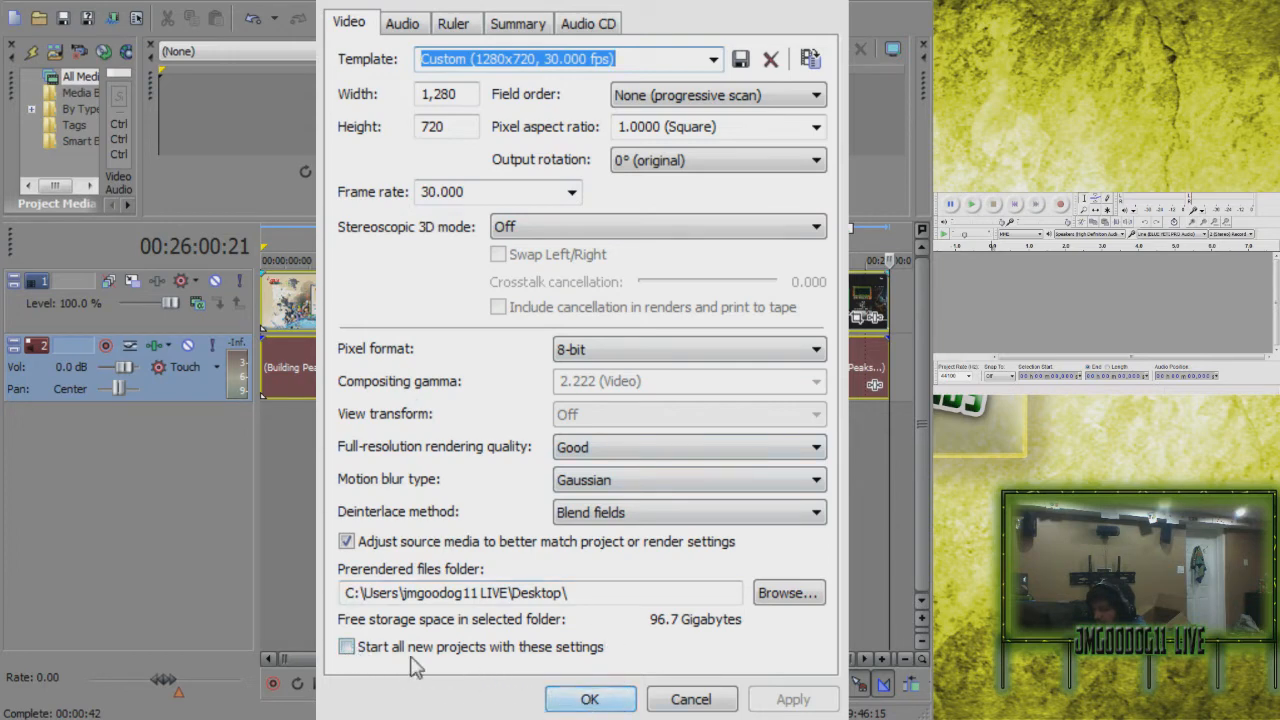
left_click(456, 650)
left_click(778, 700)
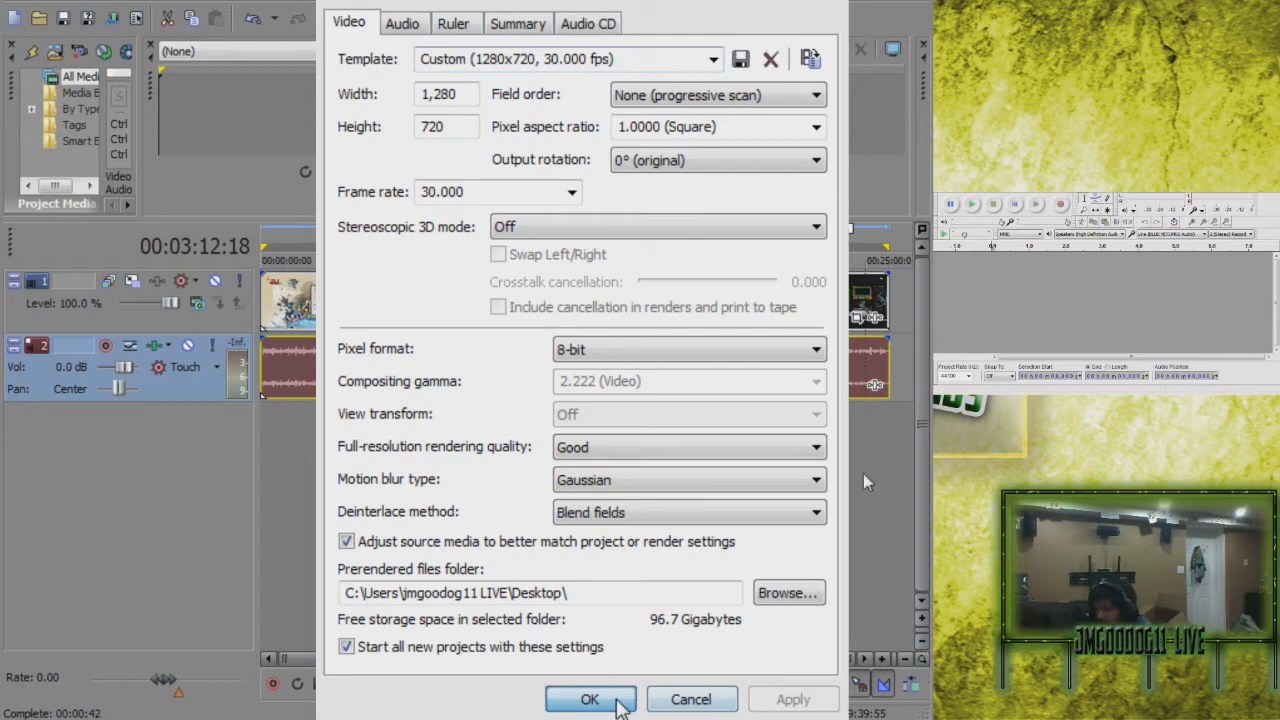
Step: Mark the whole clip's time range as a region named 1
left_click(187, 346)
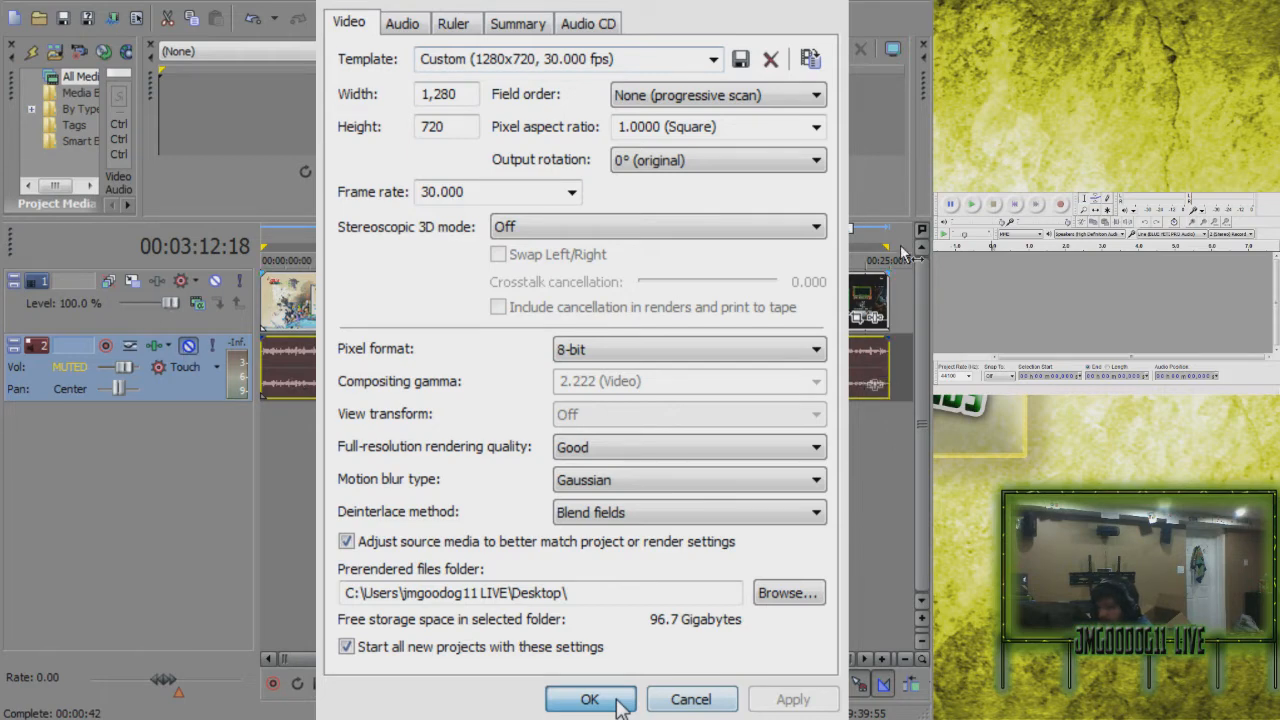
double_click(590, 367)
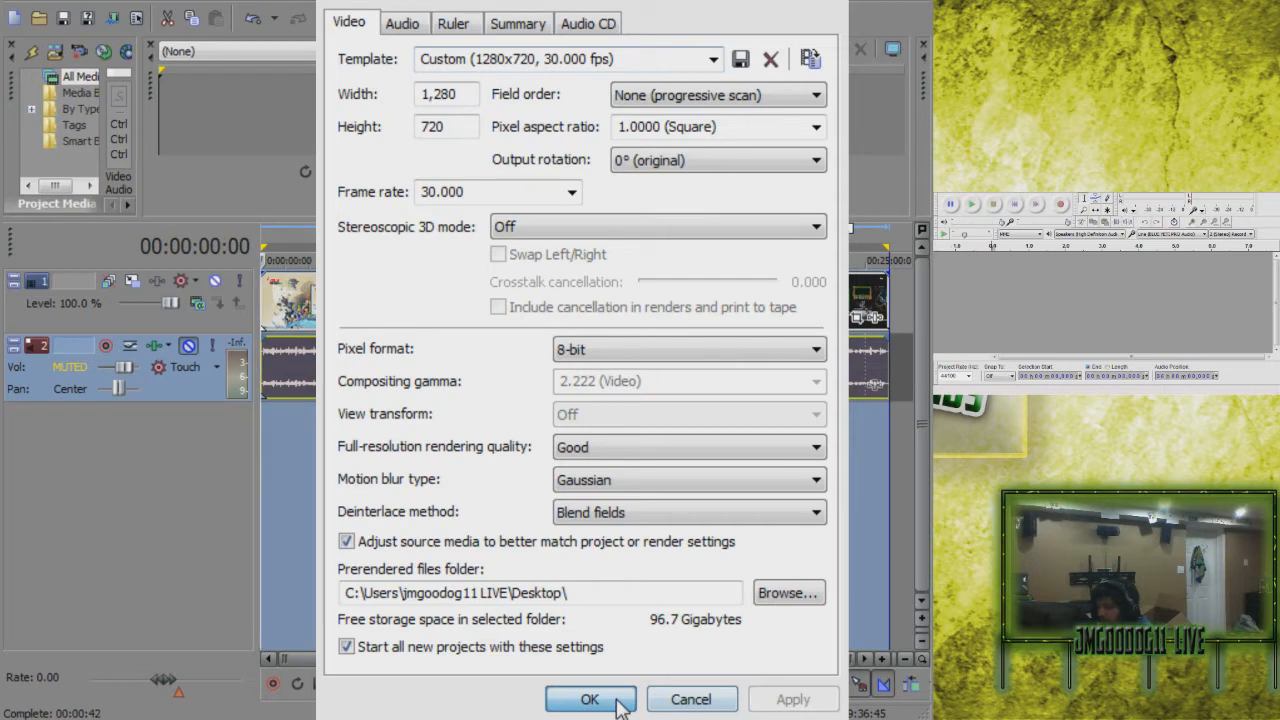
type("r1")
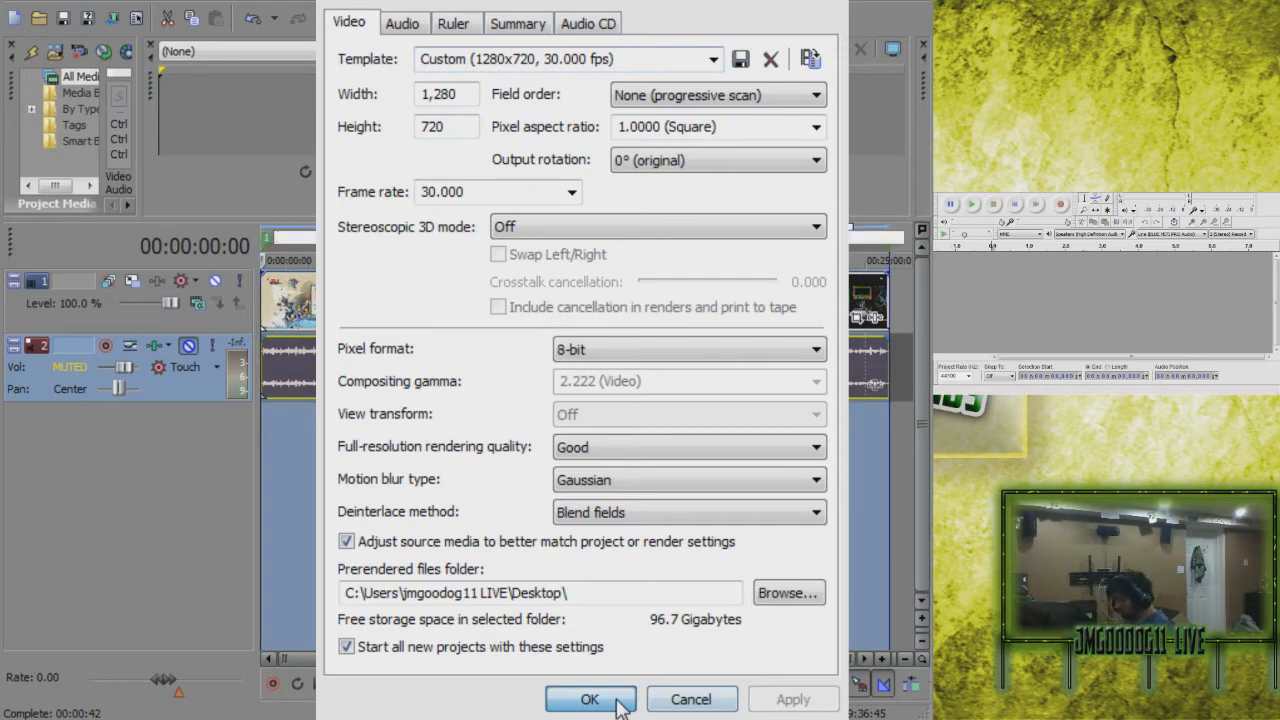
key("Return")
key("space")
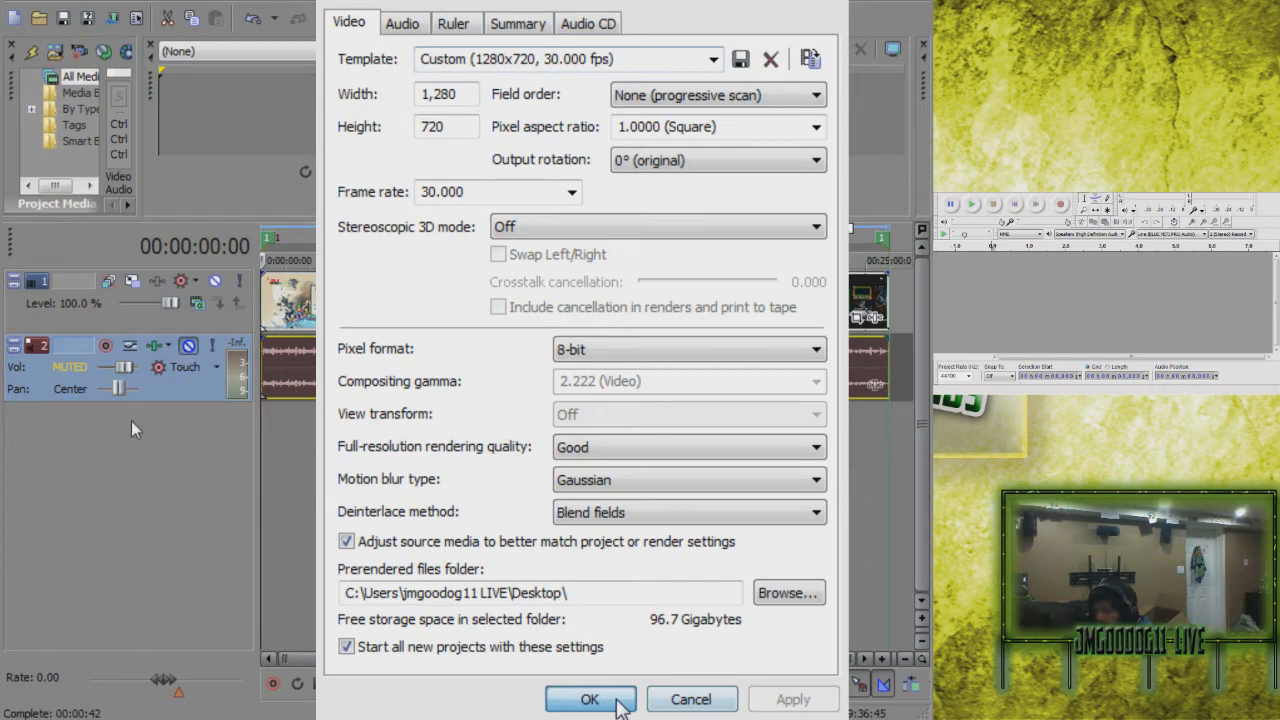
left_click(187, 346)
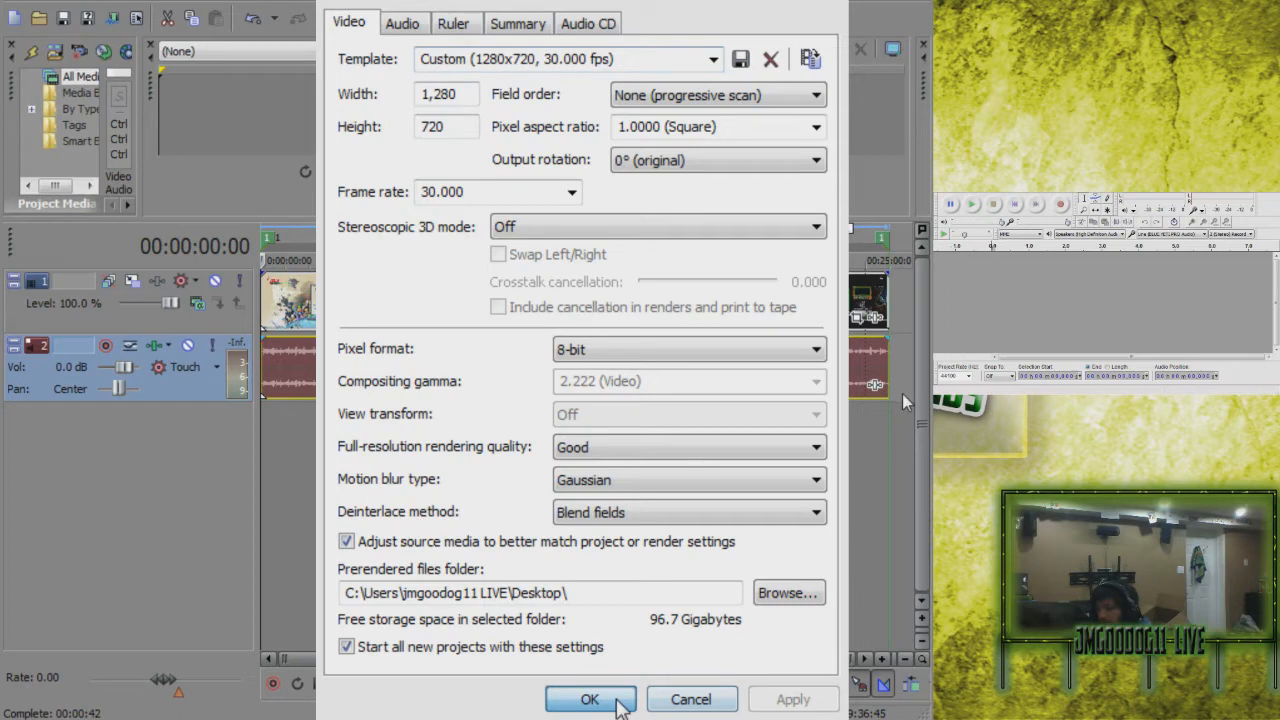
Step: Open the Batch Render script dialog and replace the project properties overlay in the scene with an enlarged capture of it
left_click(185, 6)
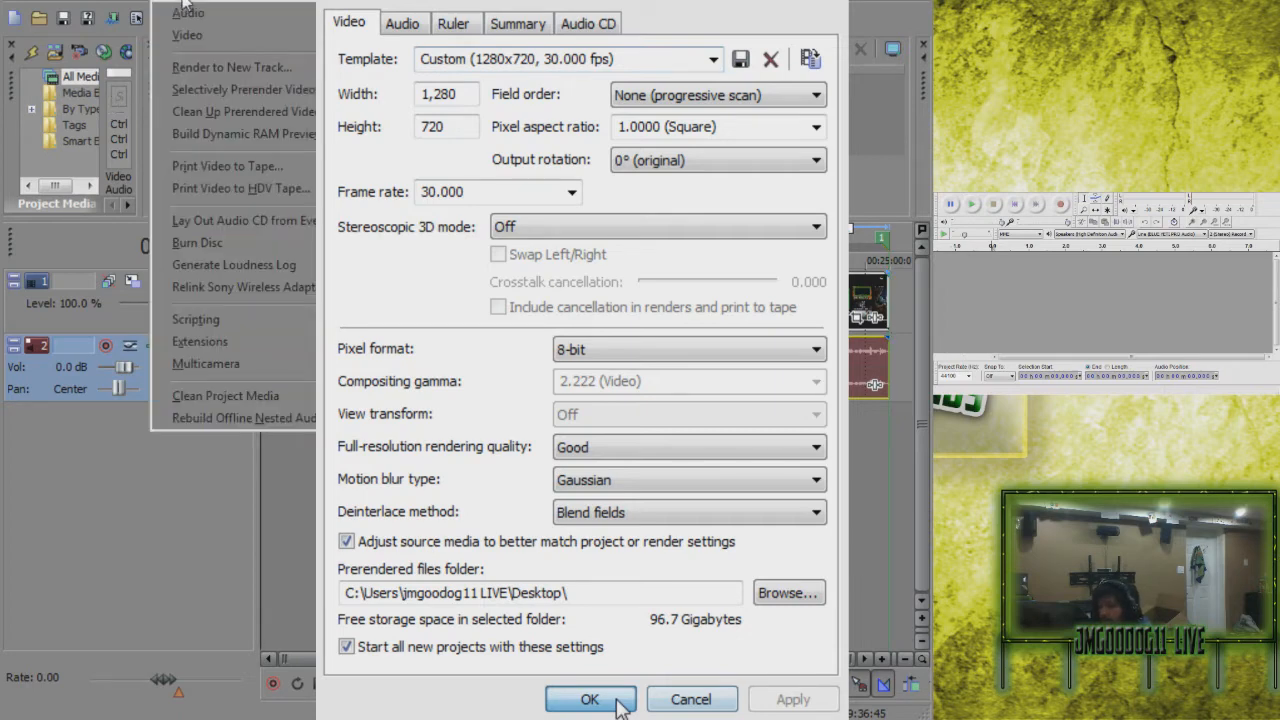
mouse_move(205, 4)
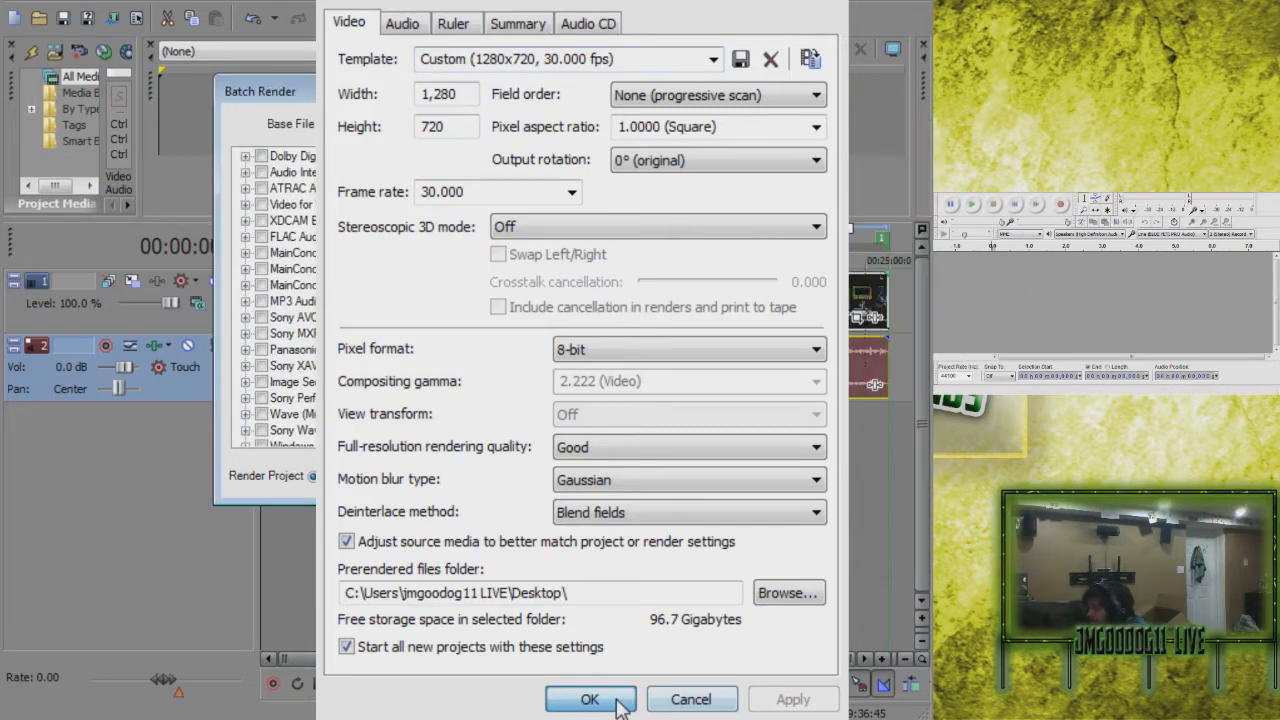
left_click(617, 700)
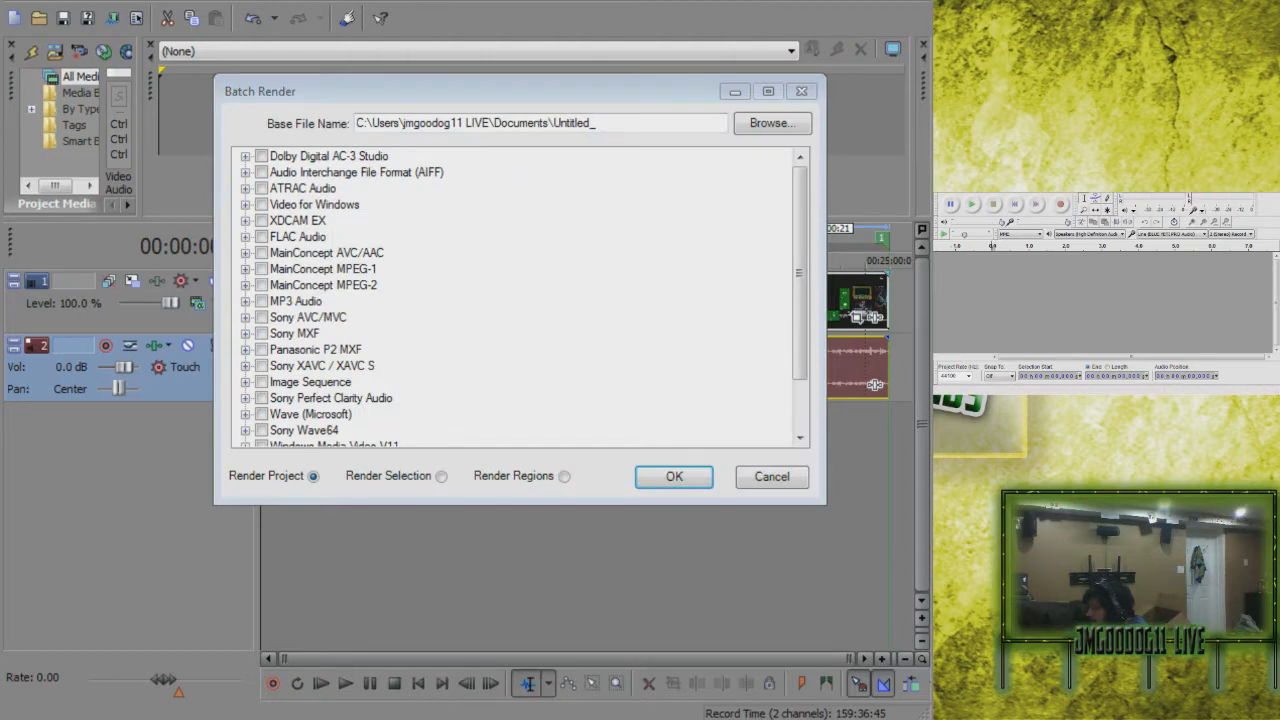
left_click_drag(800, 35, 985, 98)
key("Return")
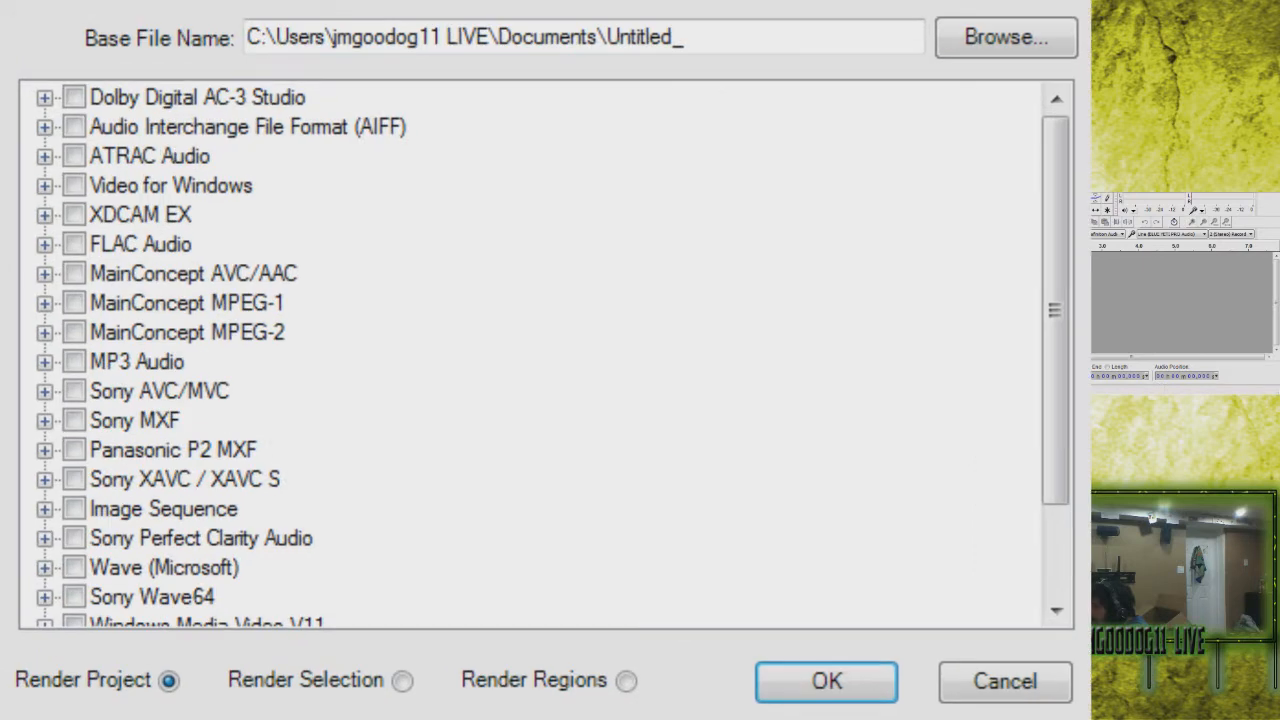
Step: Set the batch render's base file location to the Videos folder, keeping the base name Untitled_
left_click(744, 4)
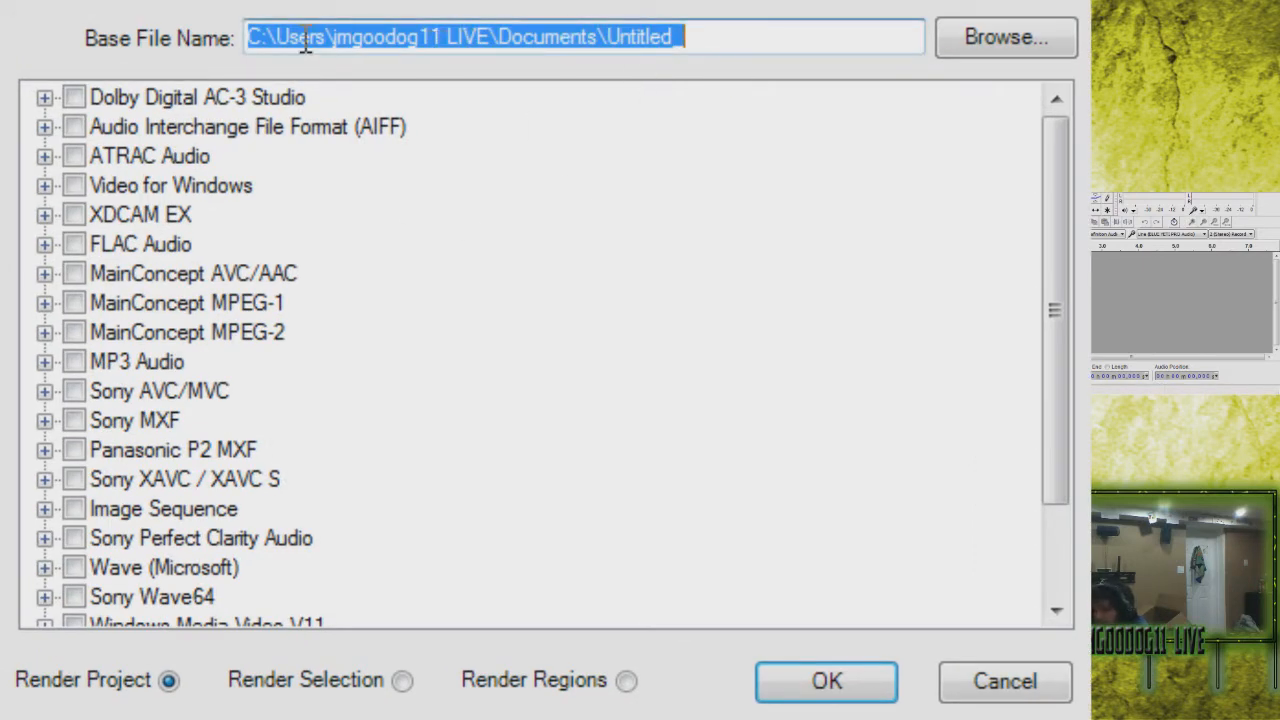
left_click_drag(250, 40, 649, 14)
left_click(962, 37)
left_click(147, 251)
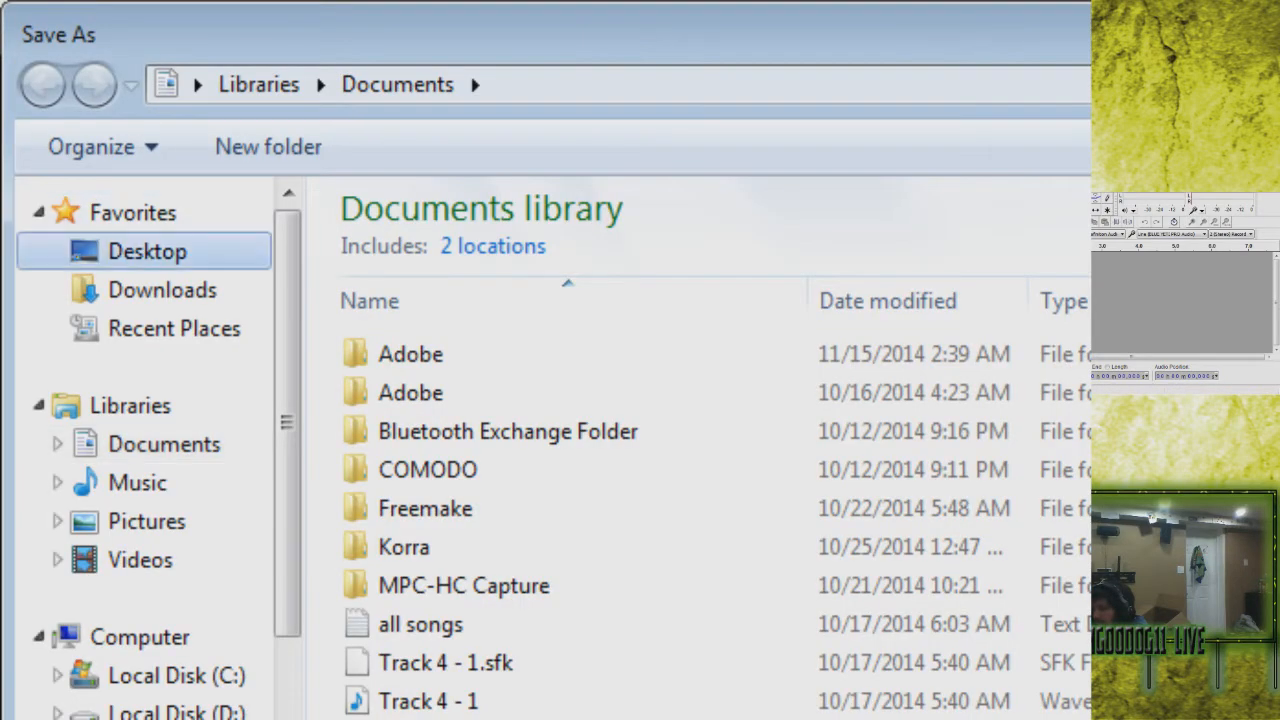
left_click(176, 675)
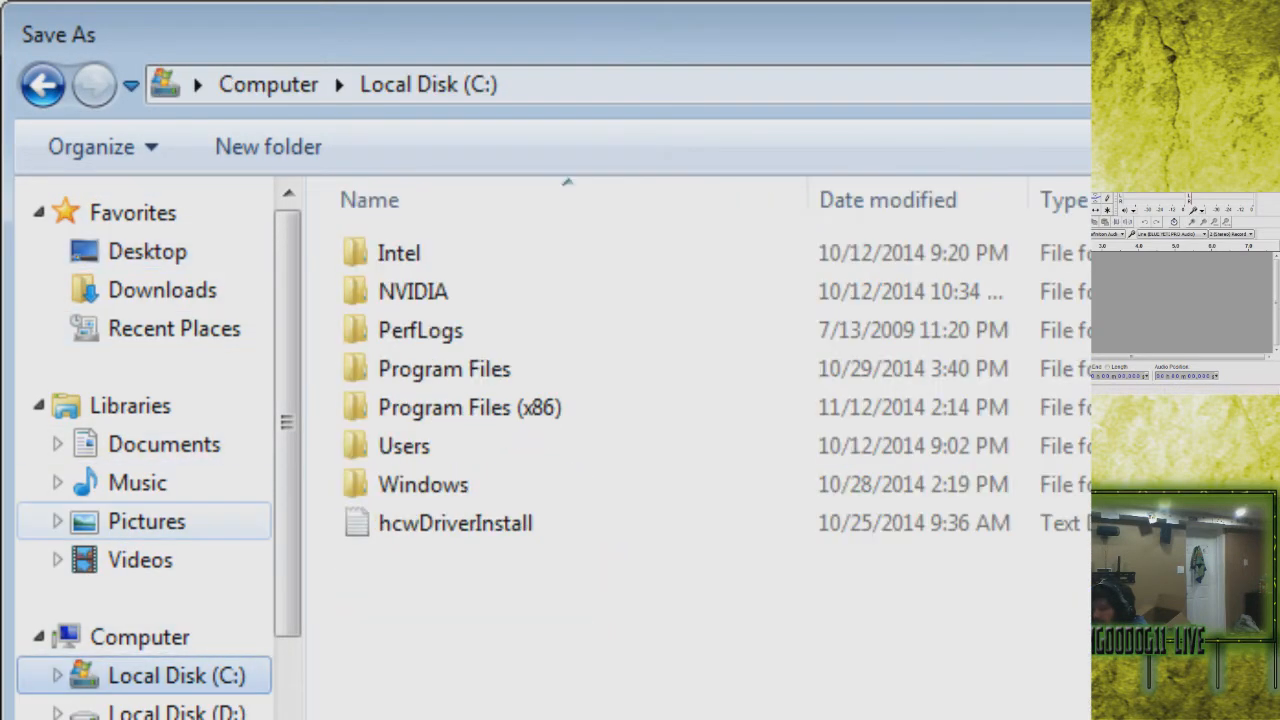
left_click(140, 560)
key("Escape")
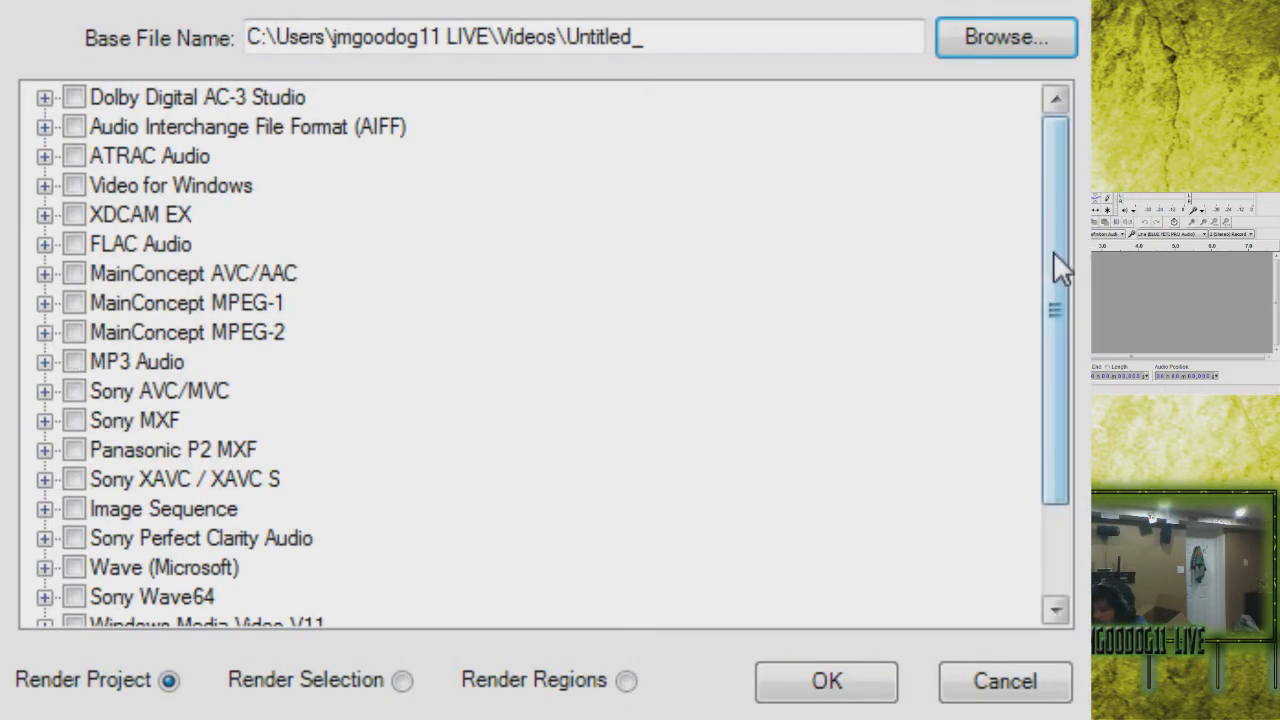
Step: Batch render the project's regions with the "best wav sound" template of the Wave (Microsoft) format
left_click_drag(1063, 263, 1074, 286)
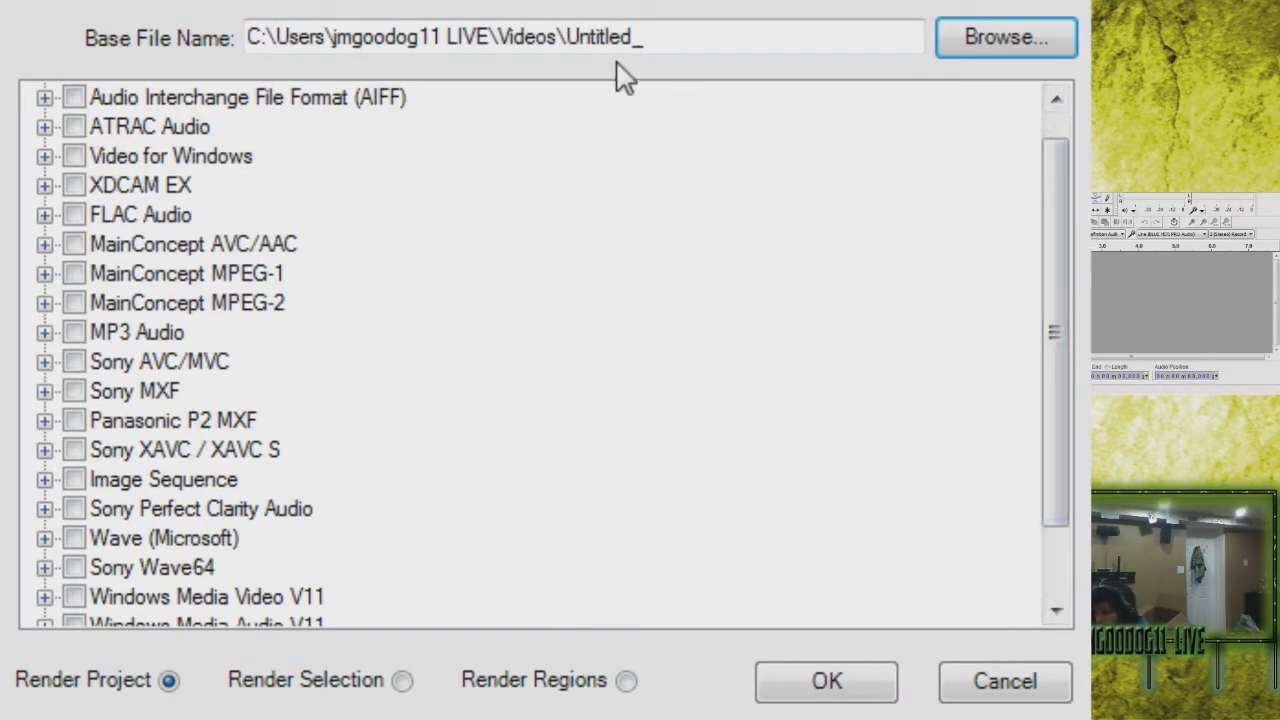
left_click(44, 333)
left_click(44, 333)
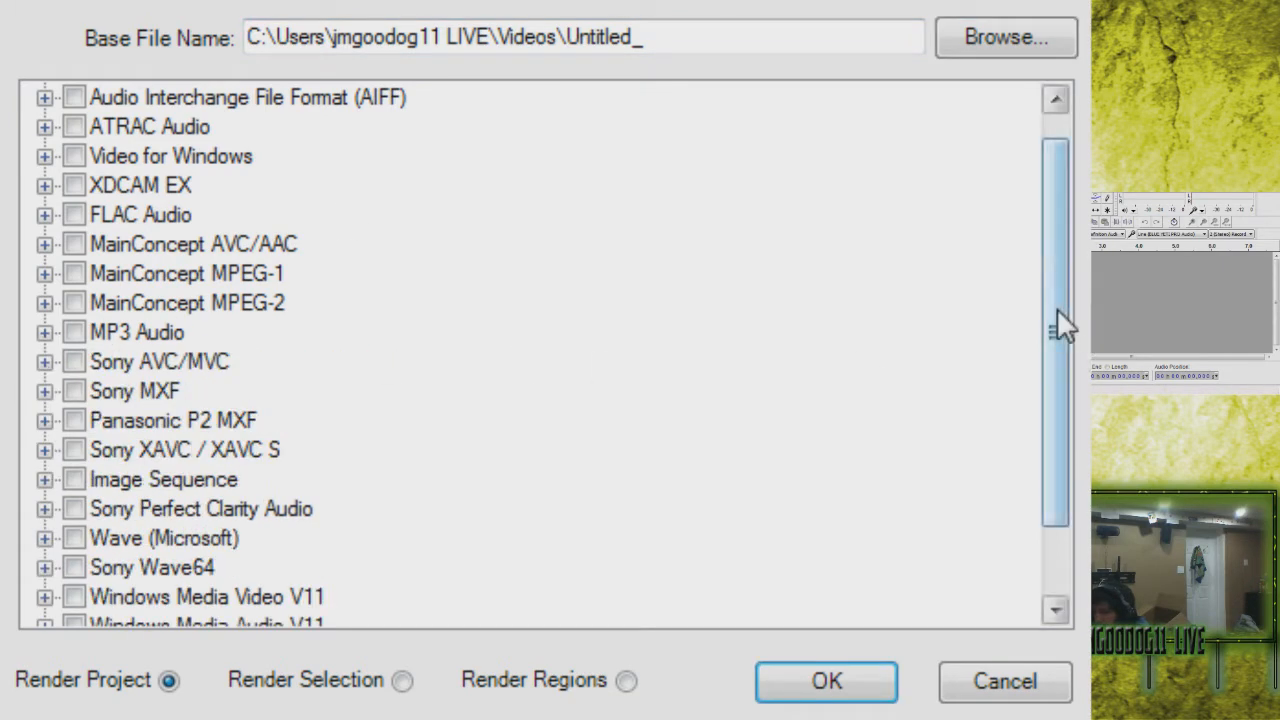
left_click_drag(1060, 323, 1049, 477)
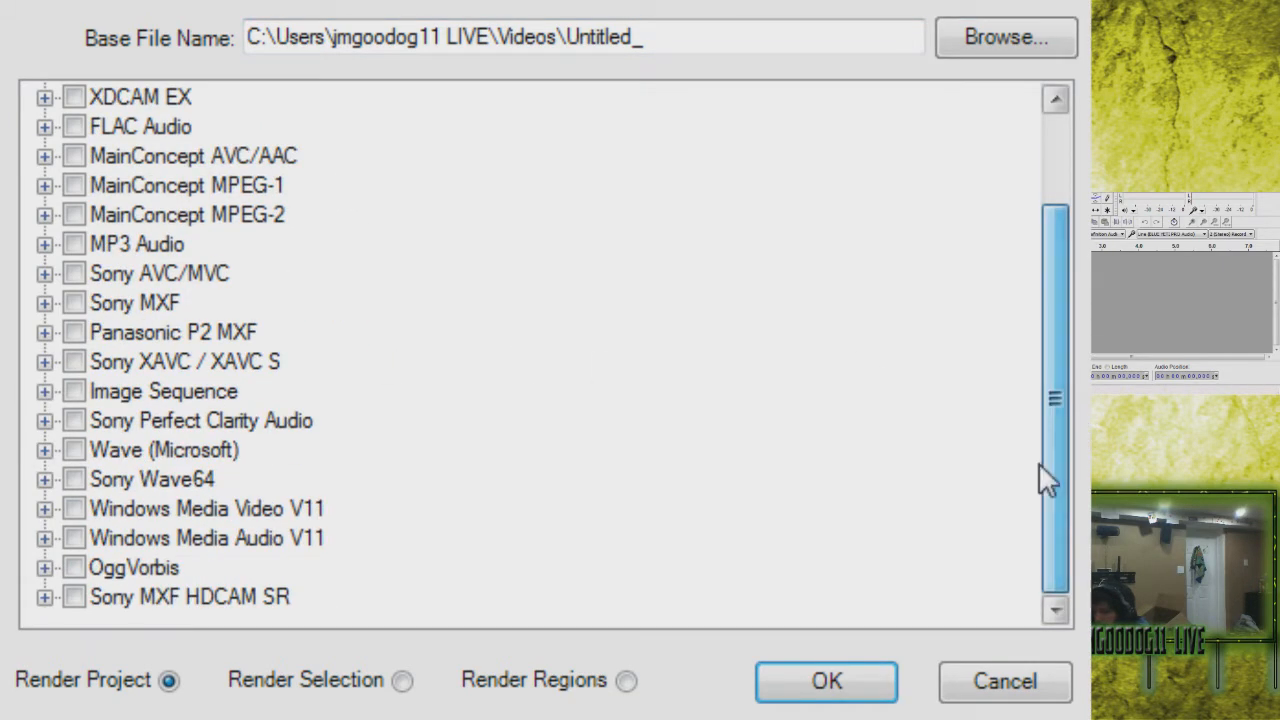
left_click(44, 450)
left_click(178, 604)
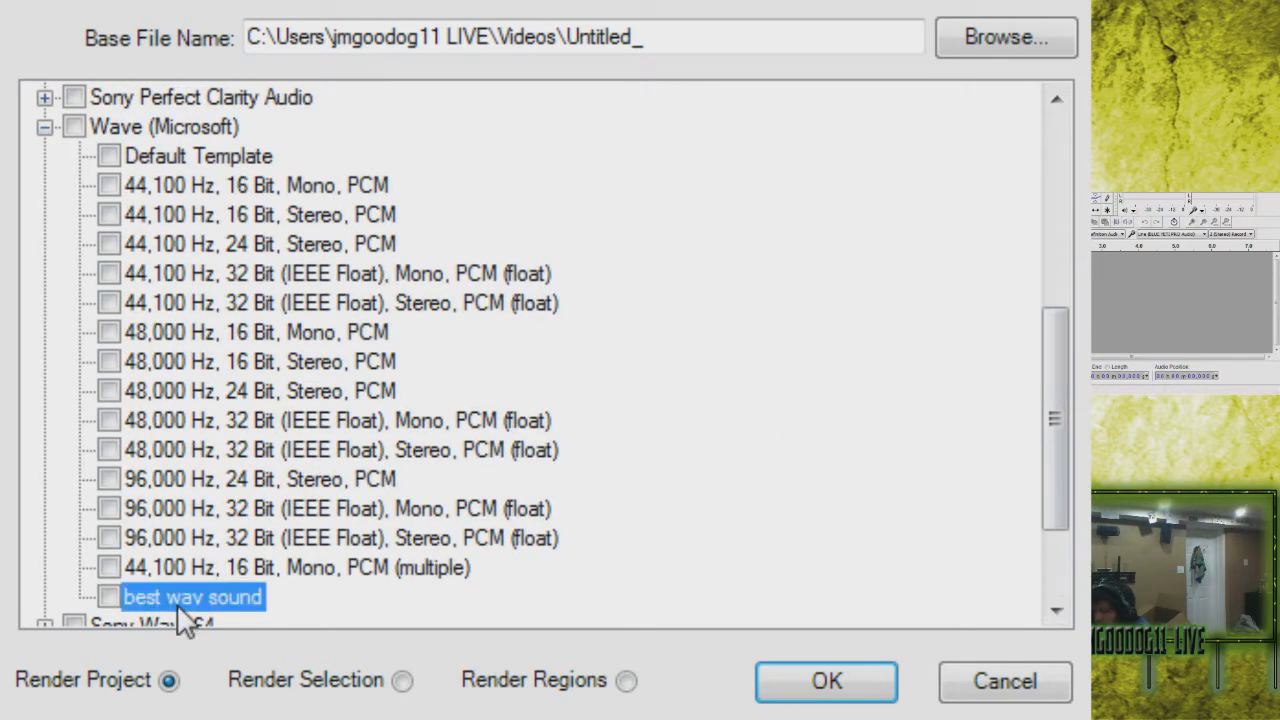
left_click(112, 597)
left_click(626, 681)
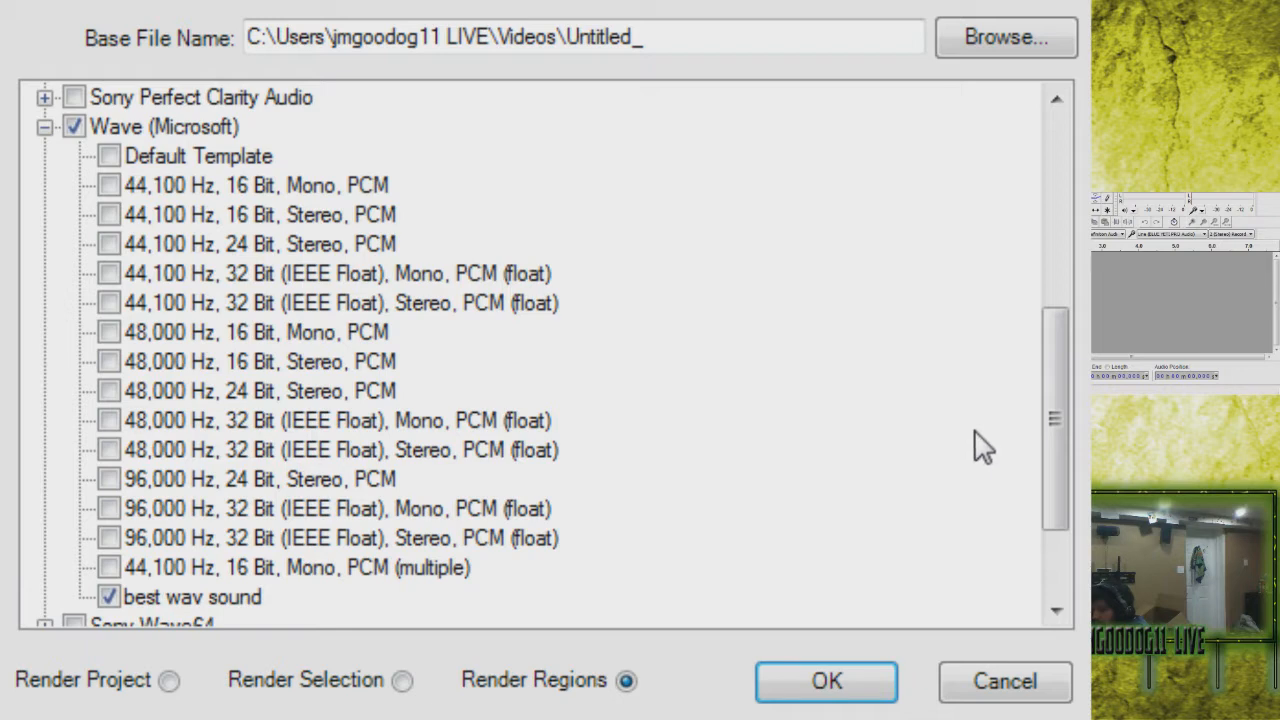
left_click(820, 682)
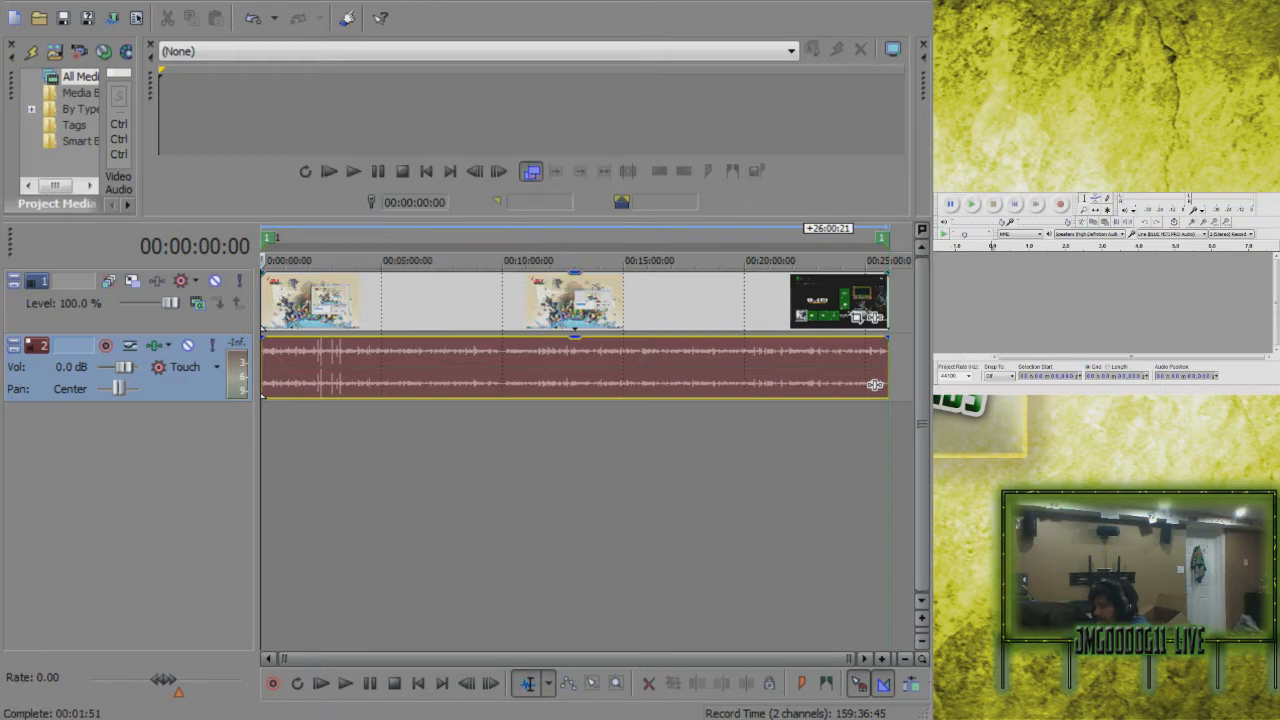
Step: Open the Render As dialog and add its window as a capture source, enlarged over the editor capture
left_click(46, 1)
left_click(84, 1)
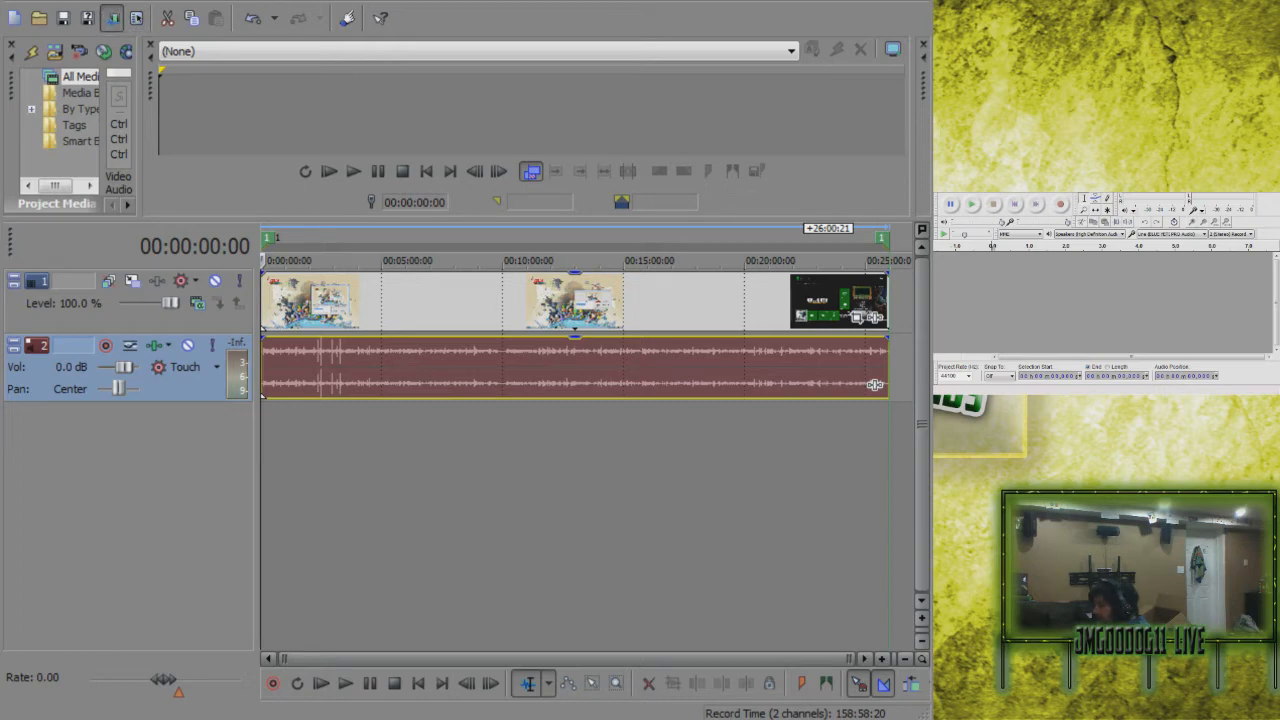
left_click(112, 17)
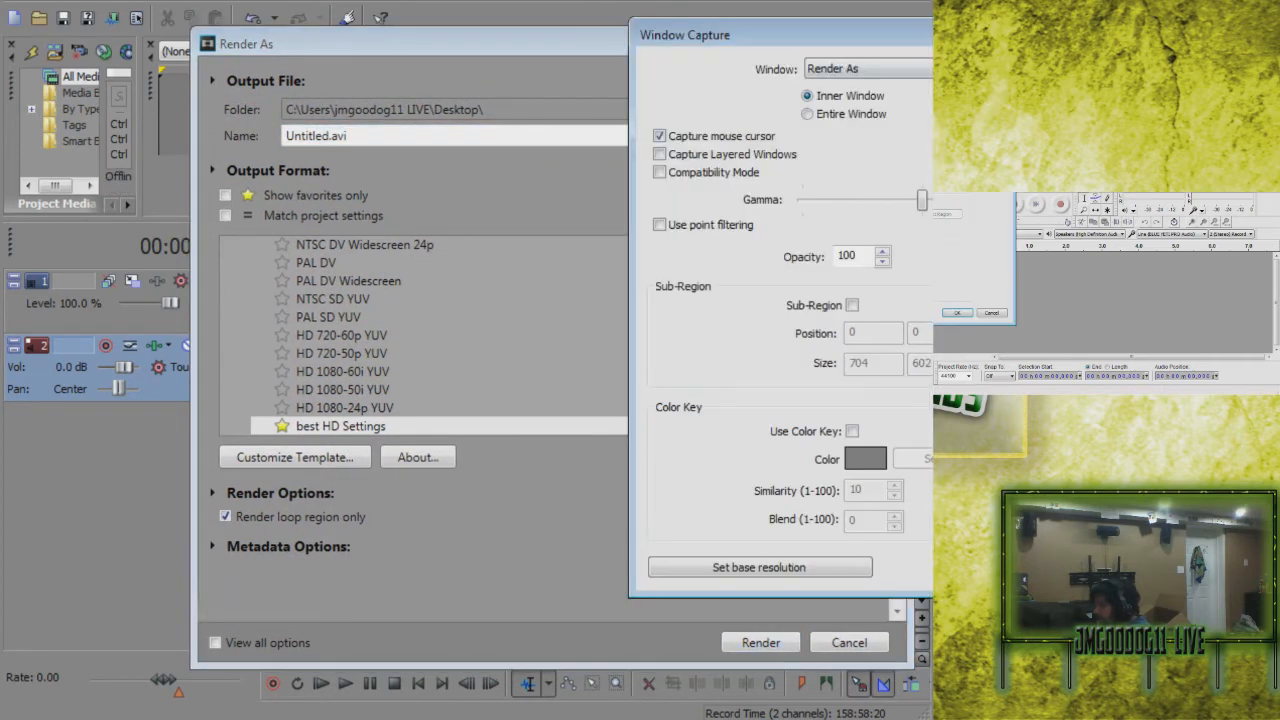
key("Return")
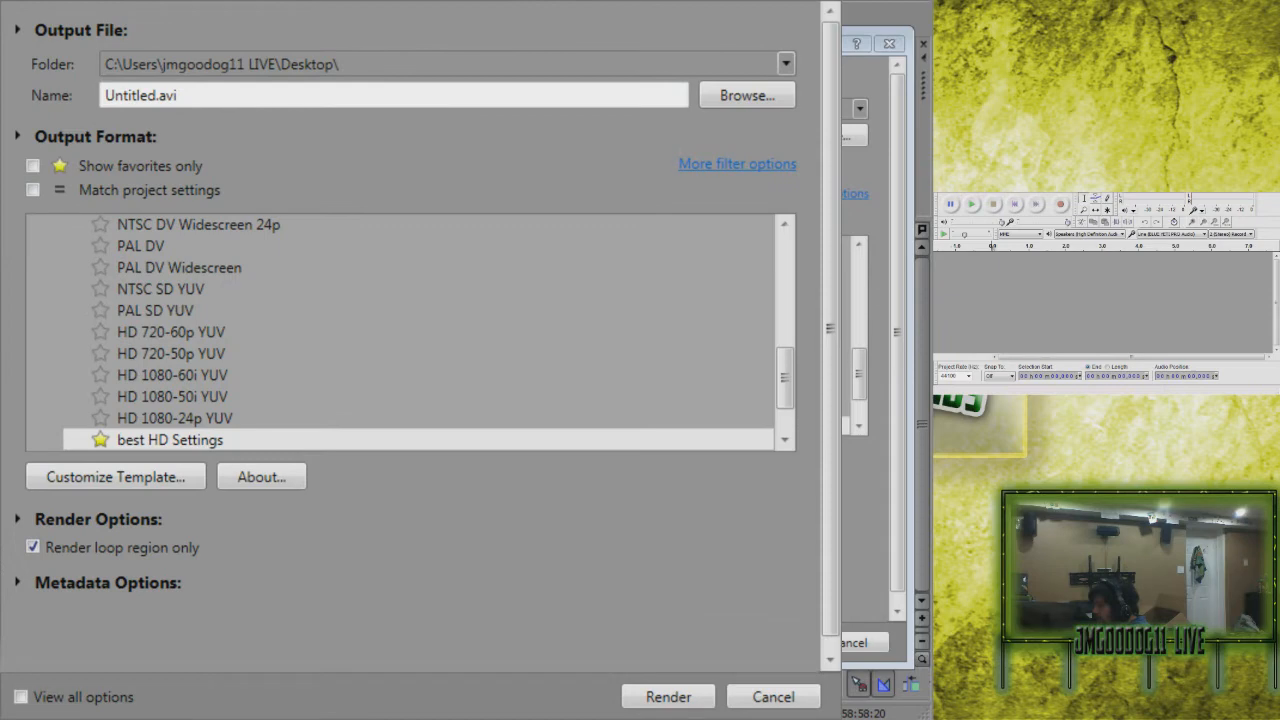
left_click(347, 42)
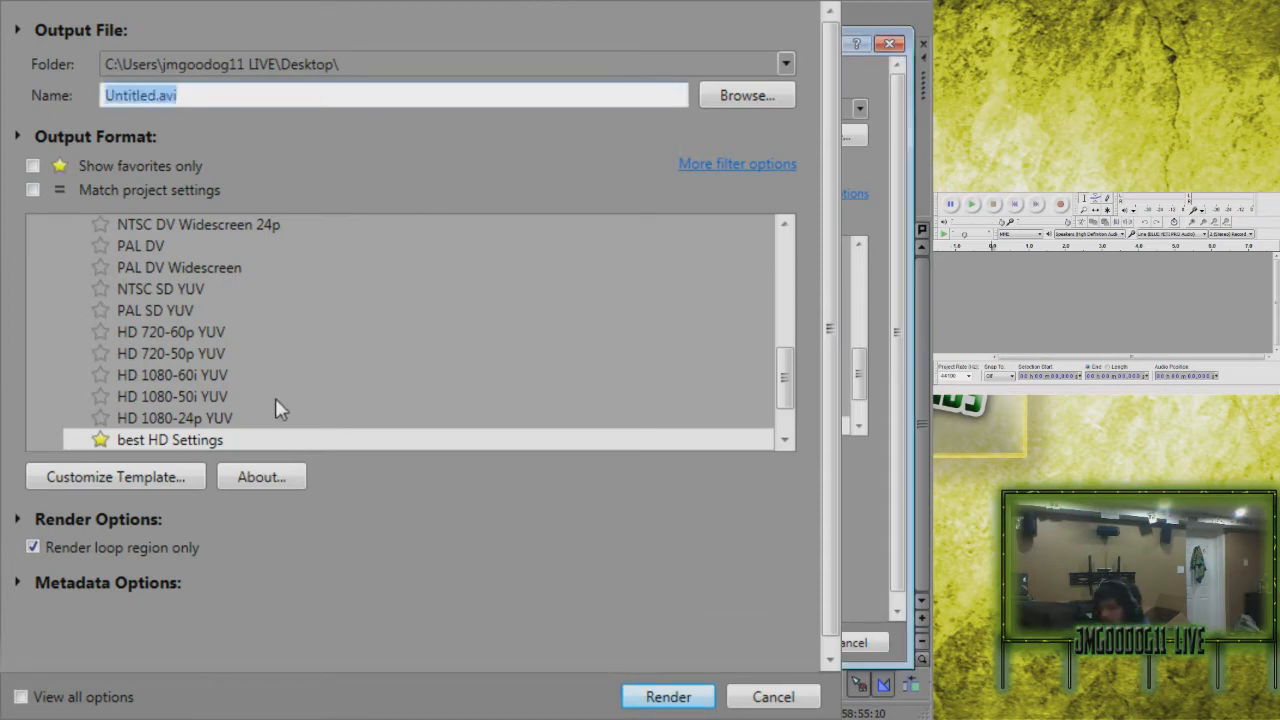
Step: Choose the "best wav sound" template under Wave (Microsoft) as the output format and open its custom settings
left_click_drag(785, 378, 775, 414)
left_click(36, 385)
scroll(146, 419, "down", 5)
left_click(168, 383)
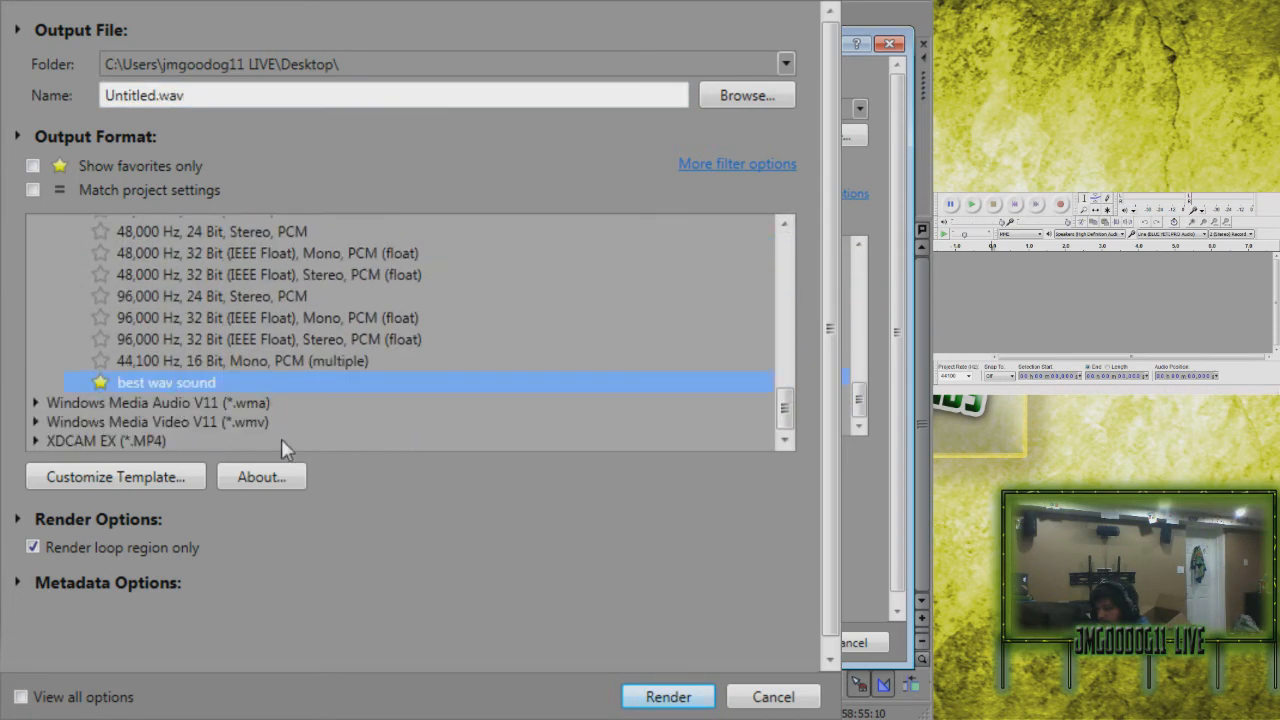
left_click(152, 480)
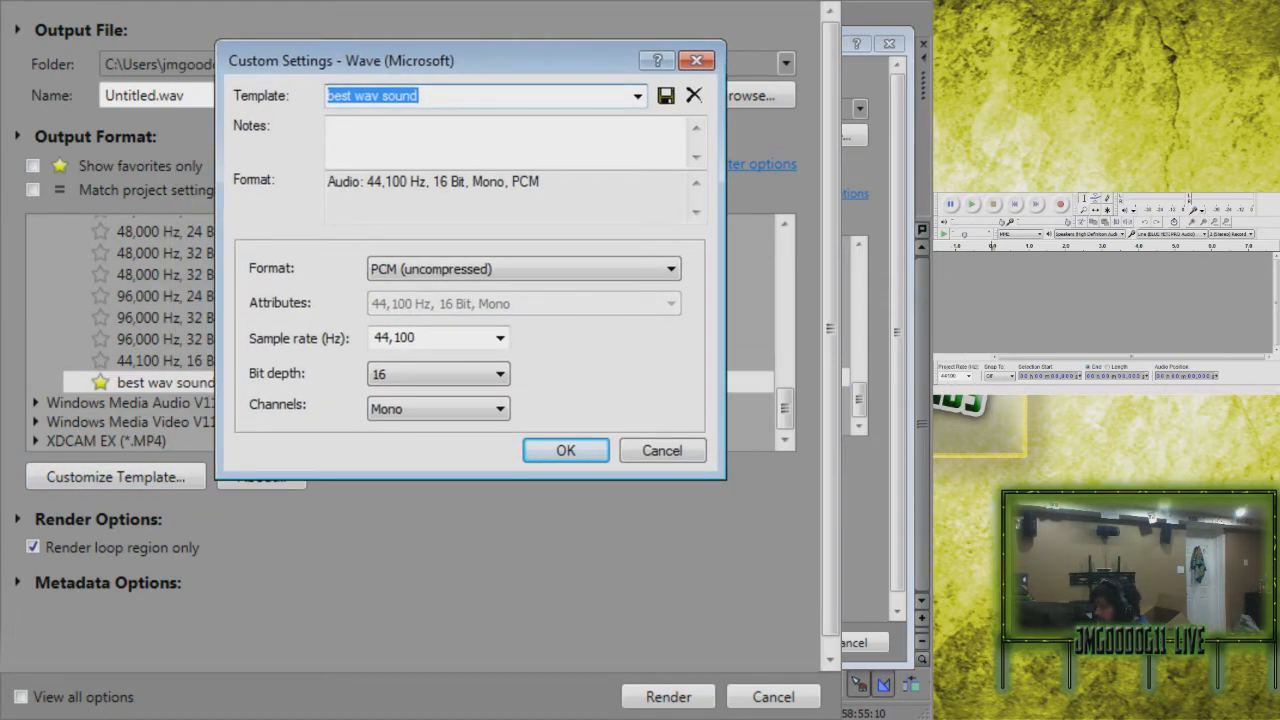
Step: Add the Wave custom settings dialog to the scene as an enlarged window capture
left_click(780, 16)
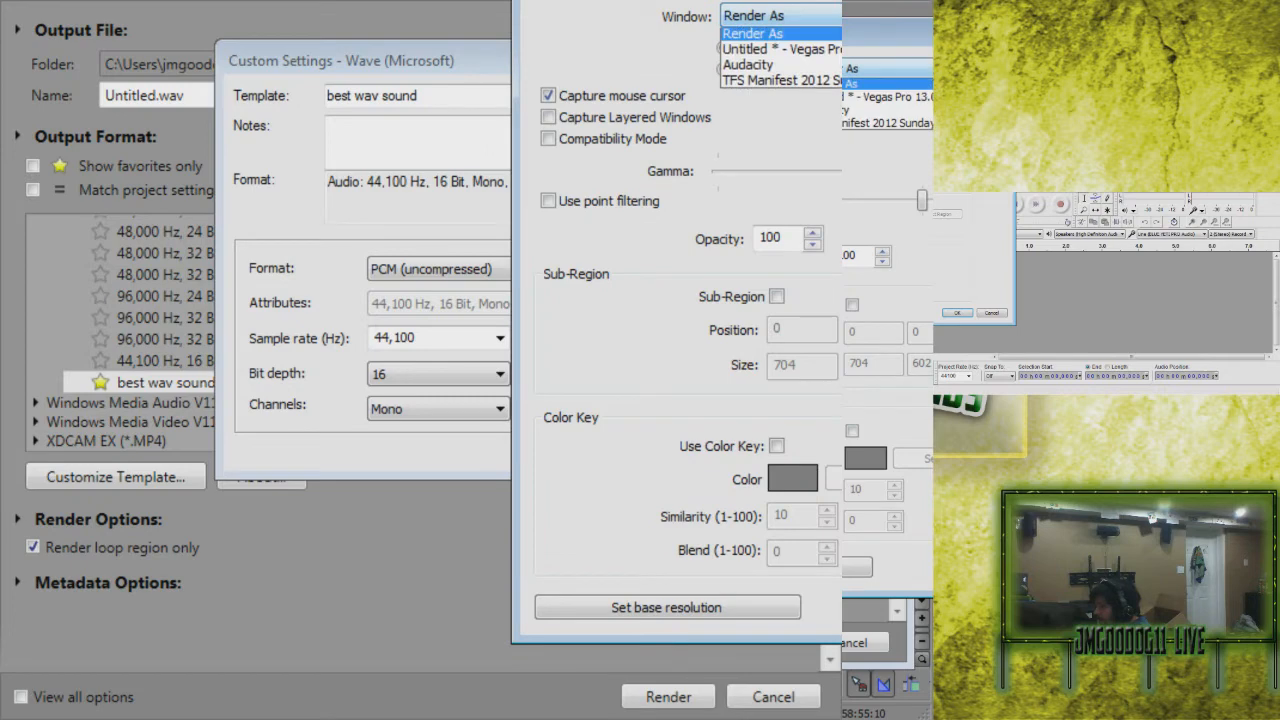
left_click(780, 37)
left_click(957, 313)
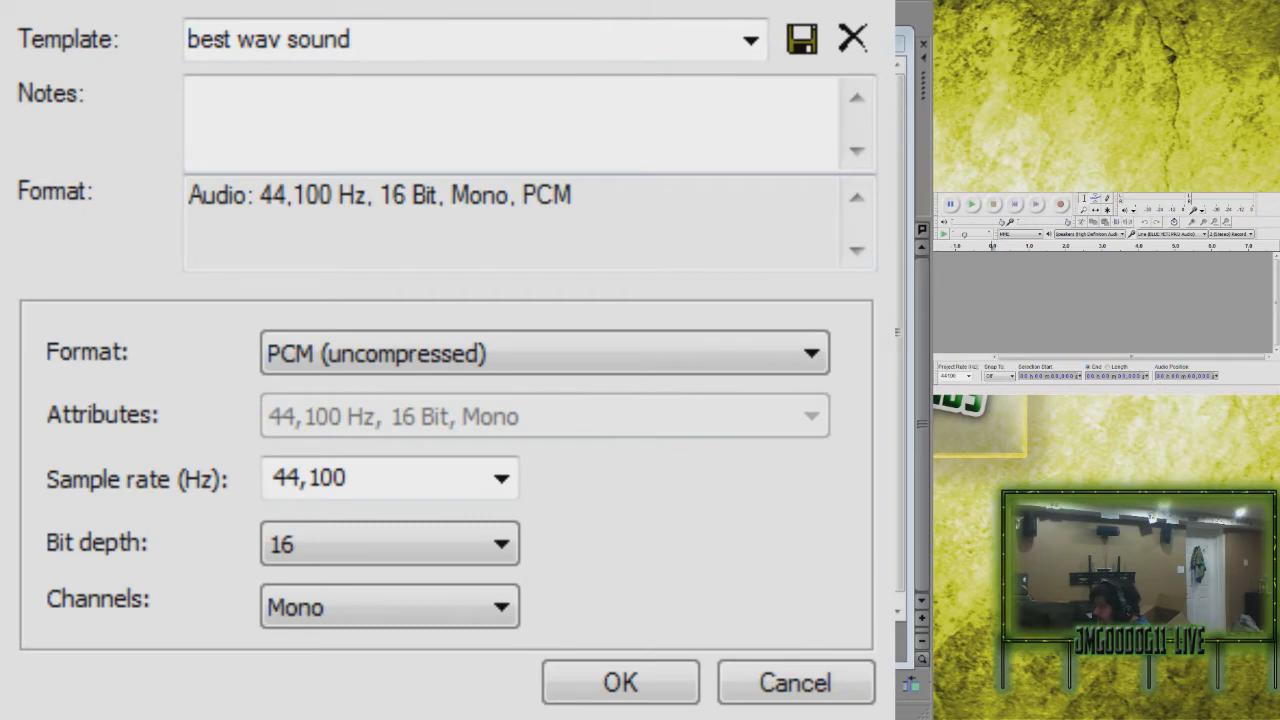
Step: Review the template's sample rate, bit depth and channel options, keeping 44,100 Hz, 16 bit and Mono, and close the custom settings
left_click(271, 34)
left_click(380, 43)
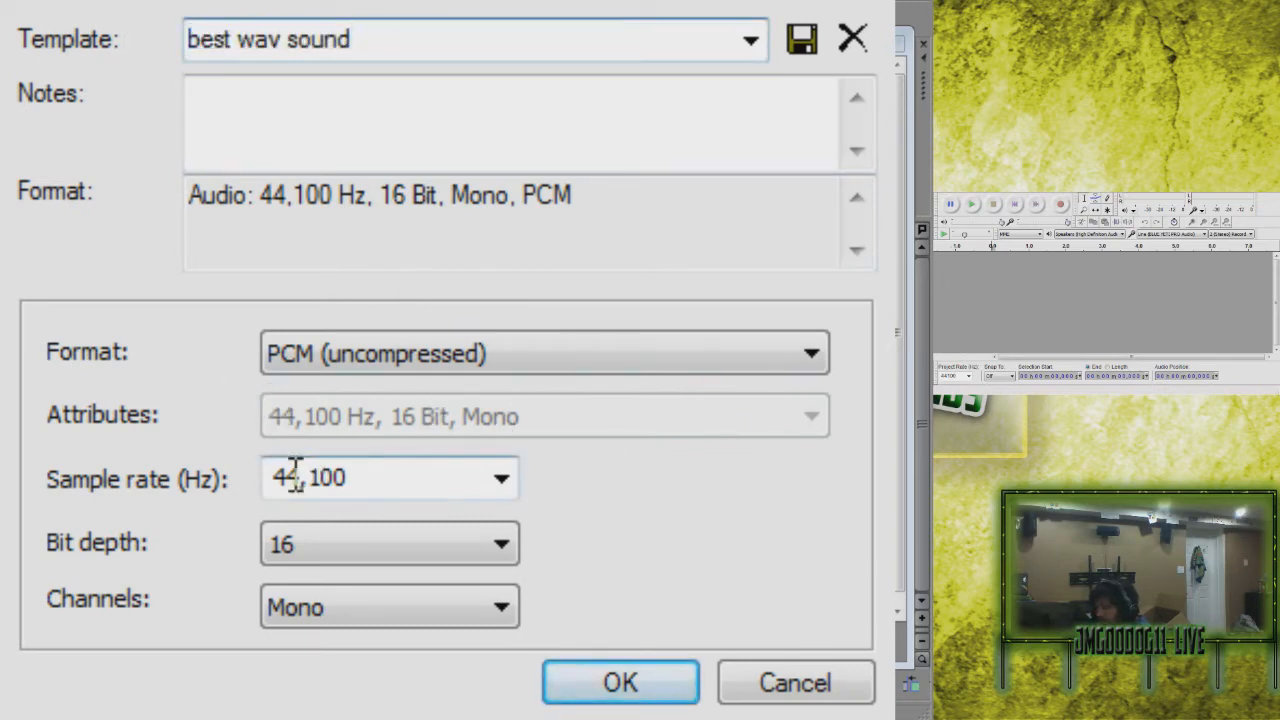
left_click(503, 482)
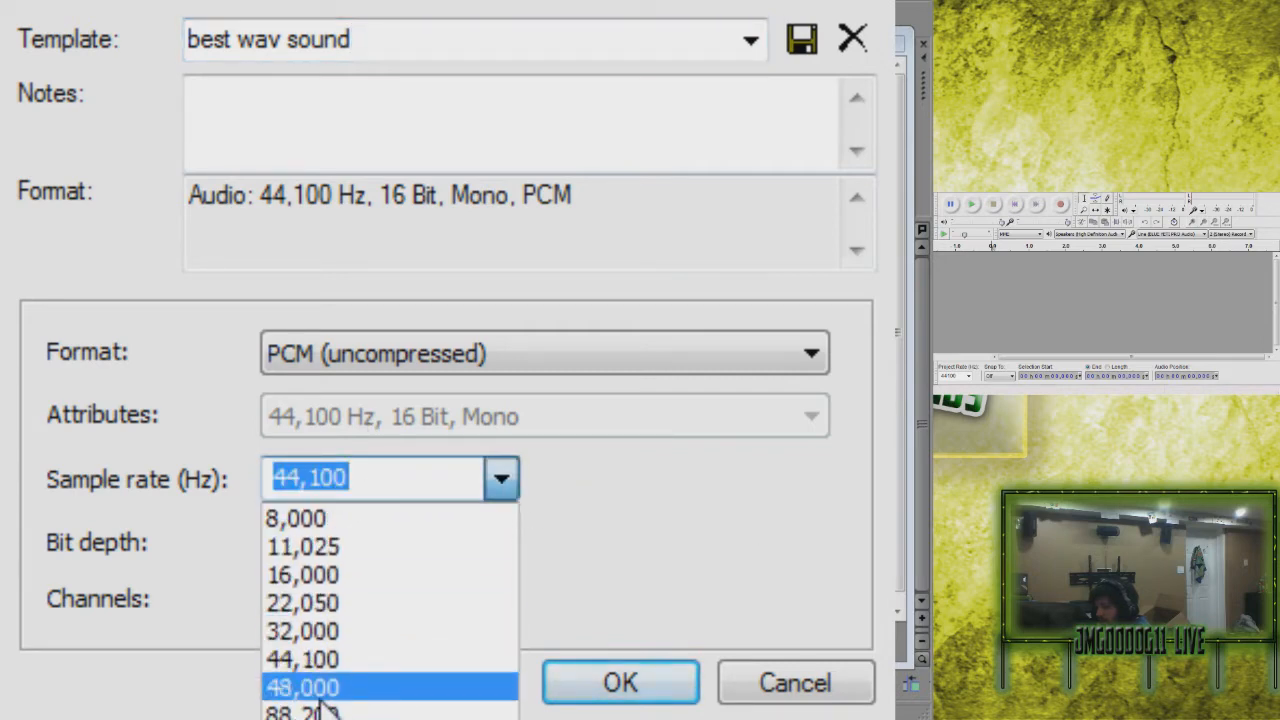
left_click(597, 505)
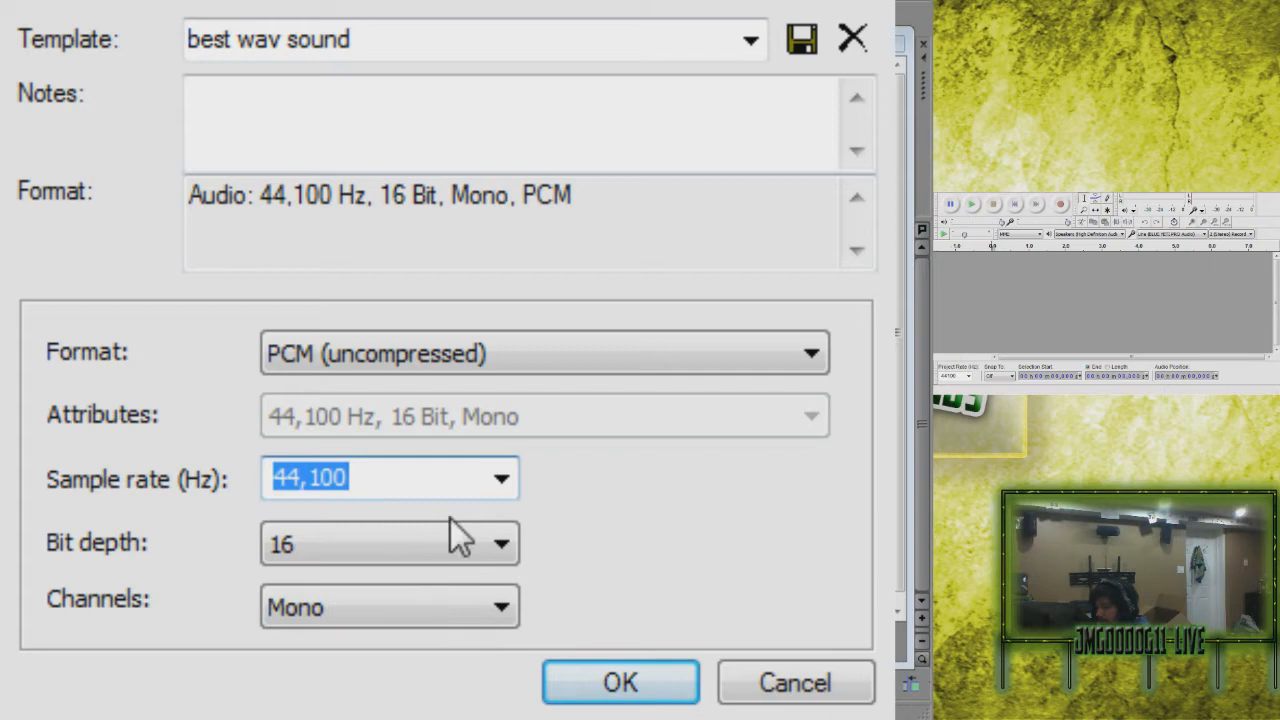
left_click(501, 544)
left_click(591, 586)
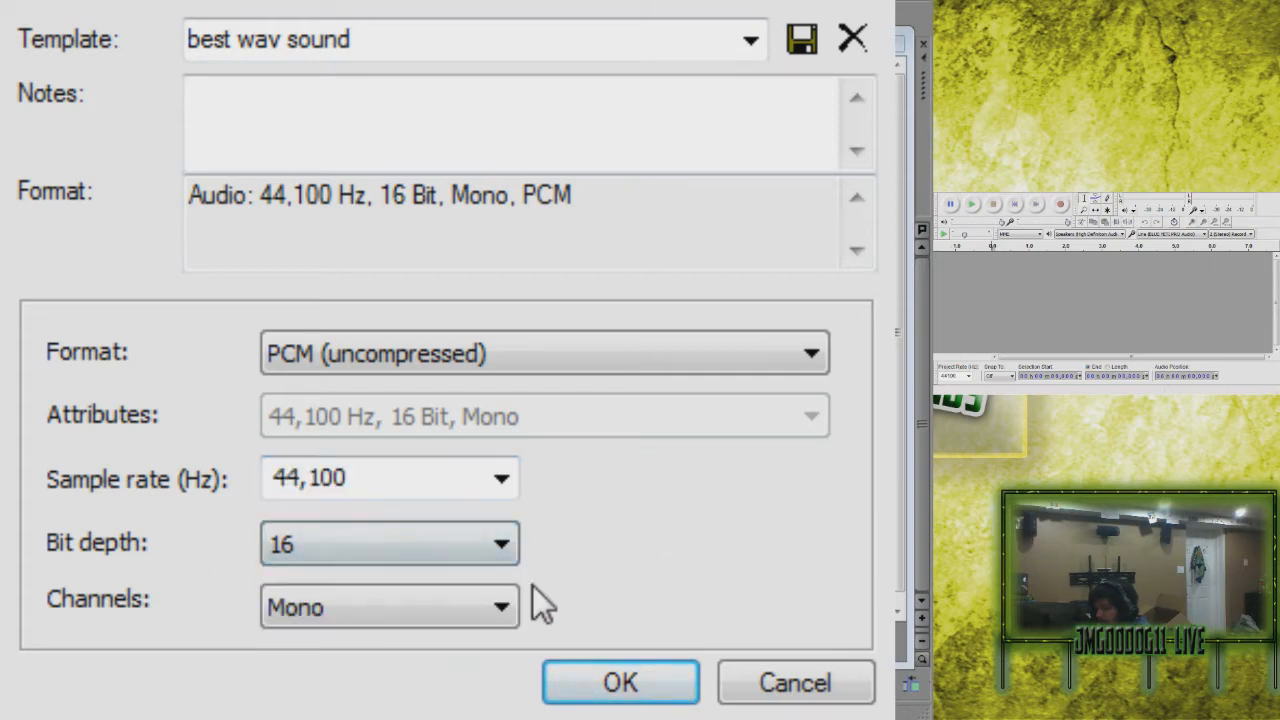
left_click(463, 610)
scroll(463, 616, "up", 5)
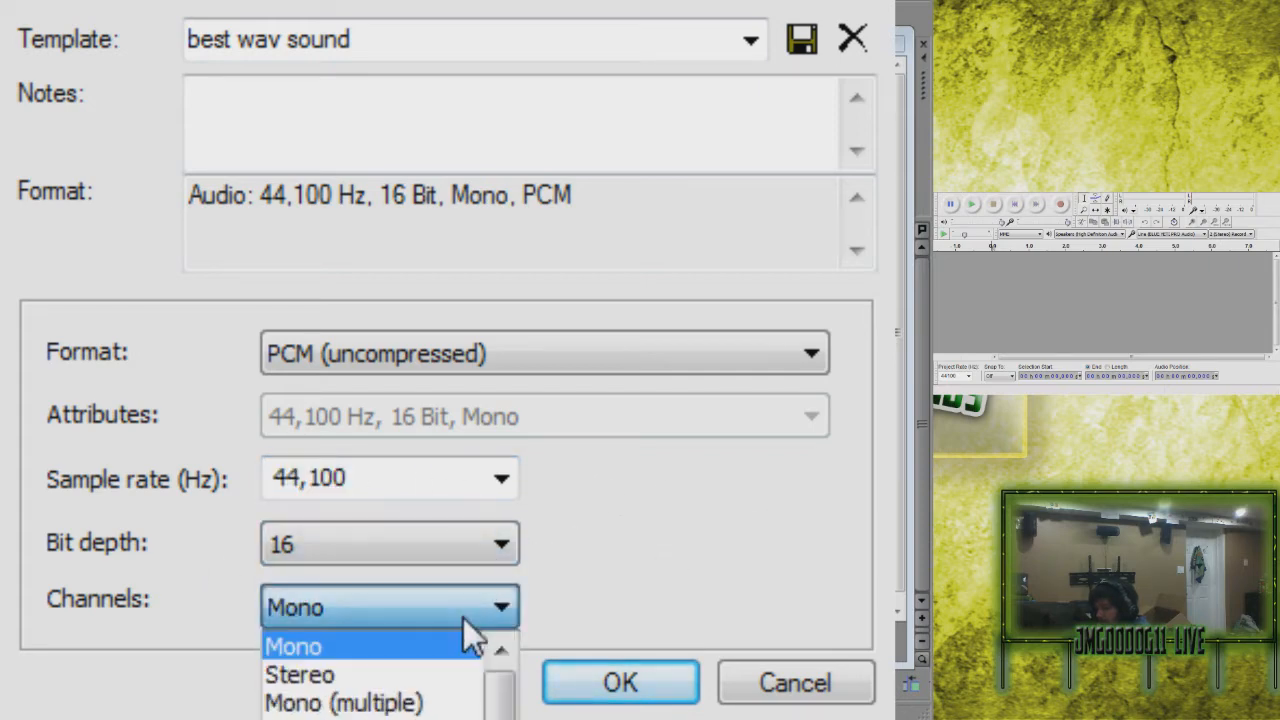
left_click(266, 638)
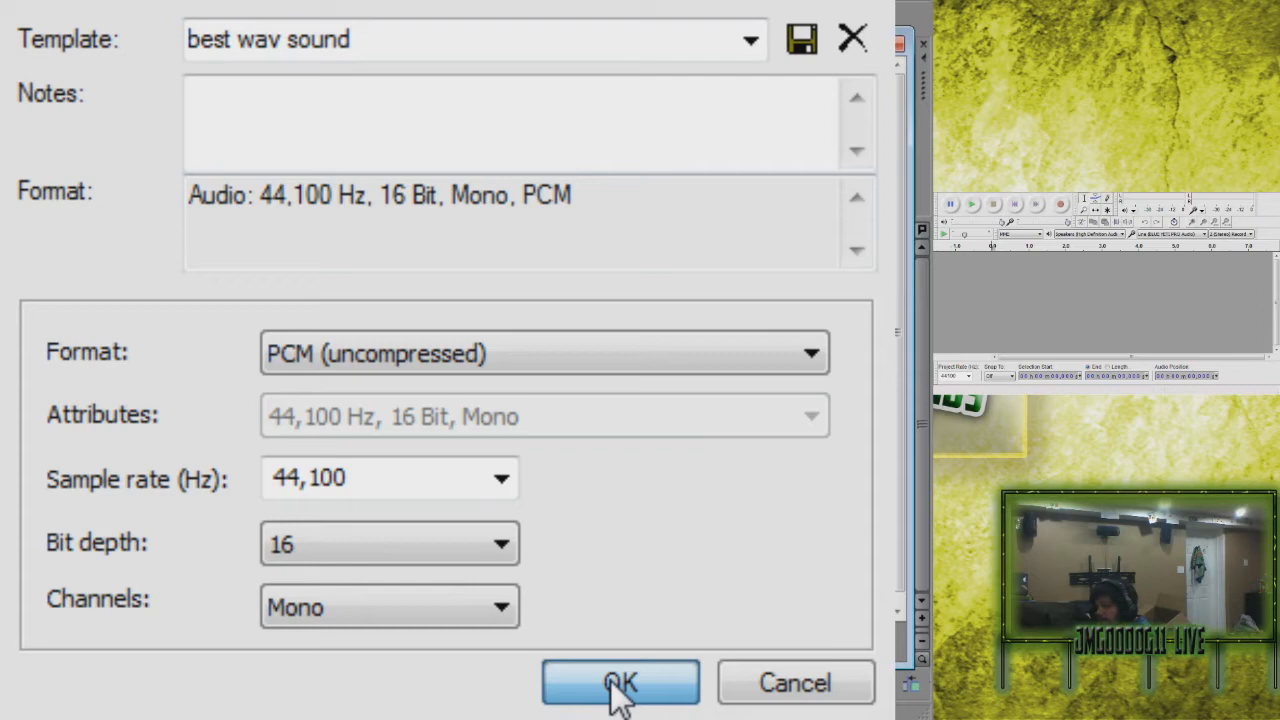
left_click(617, 685)
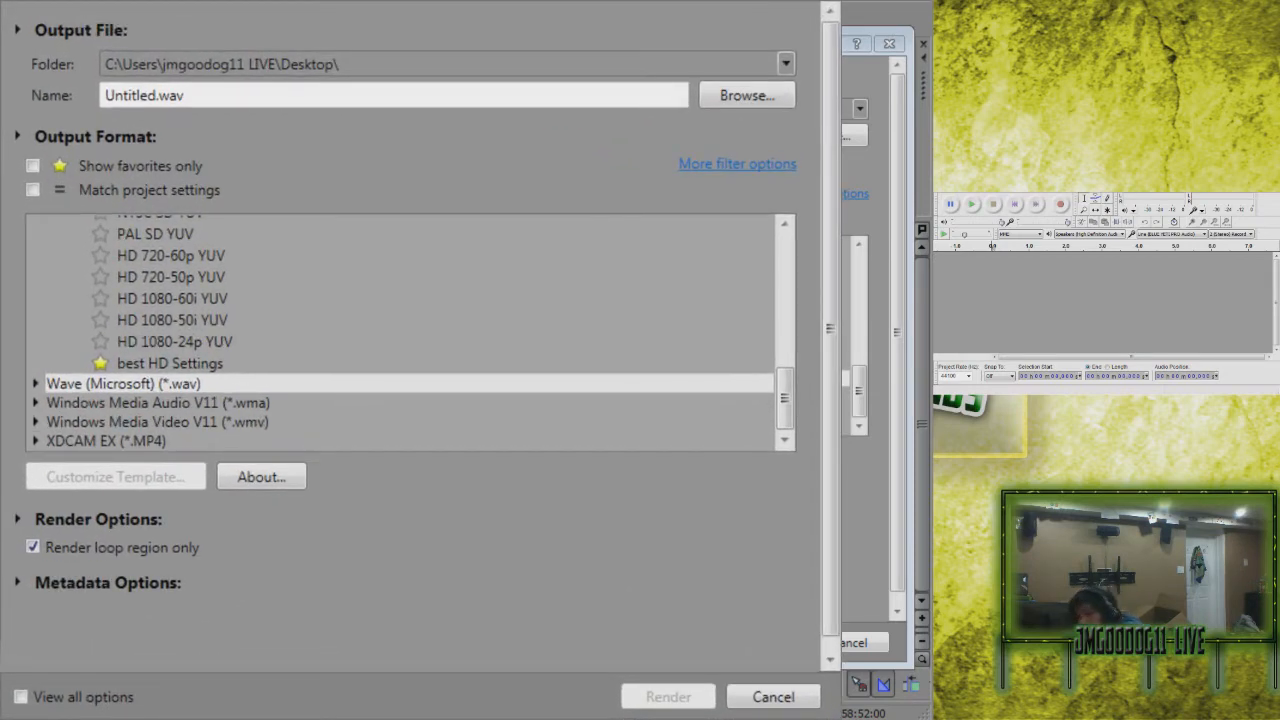
Step: Choose the "best HD Settings" template under Video for Windows as the output format and open its custom settings
left_click(150, 364)
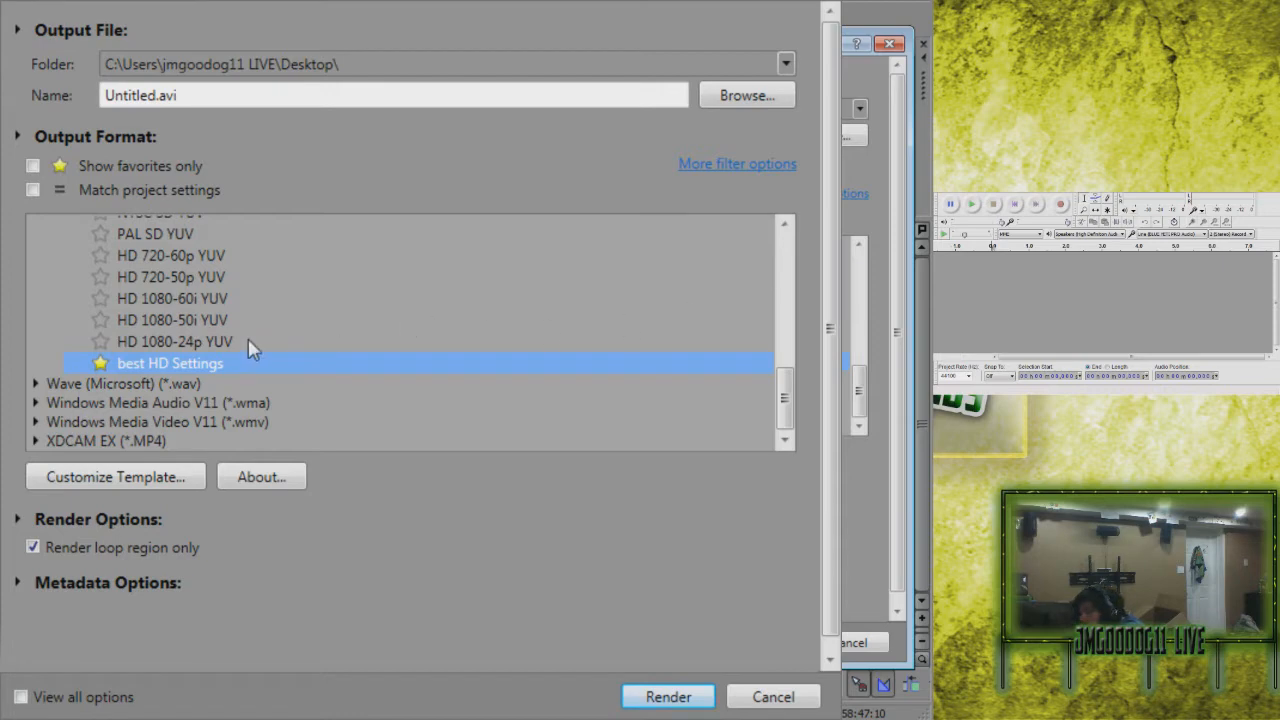
scroll(194, 366, "up", 4)
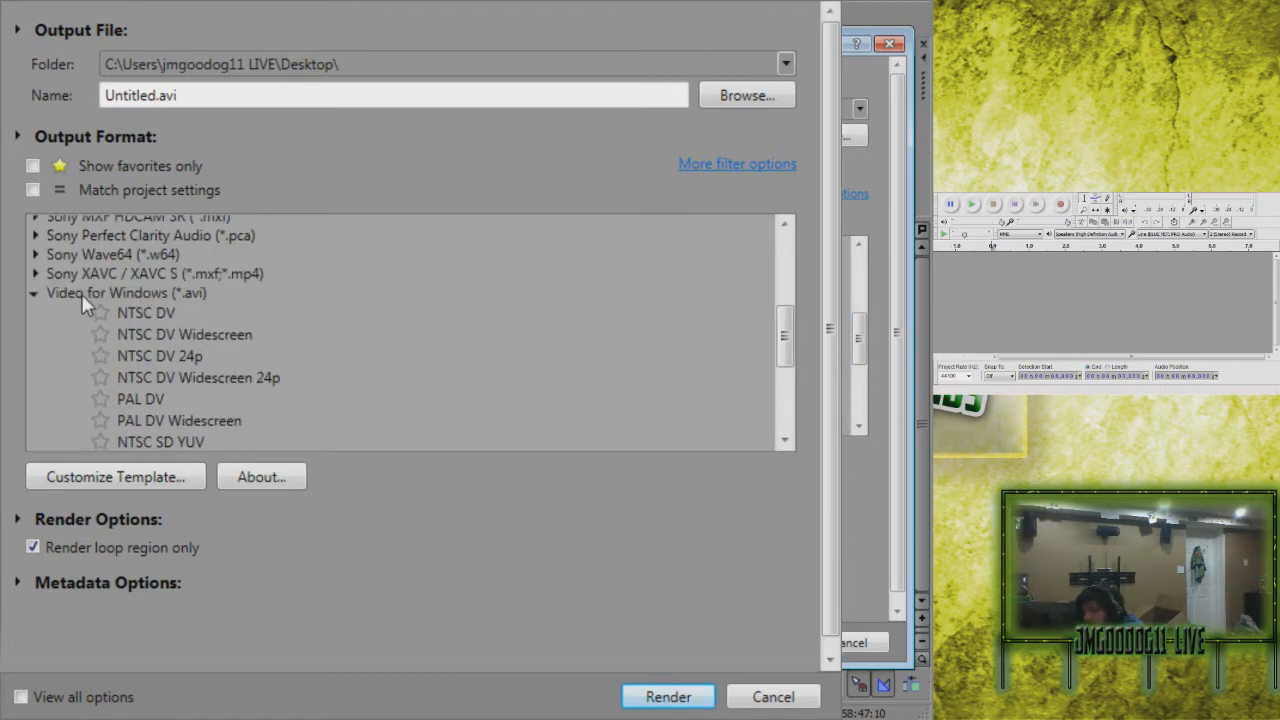
scroll(260, 351, "down", 4)
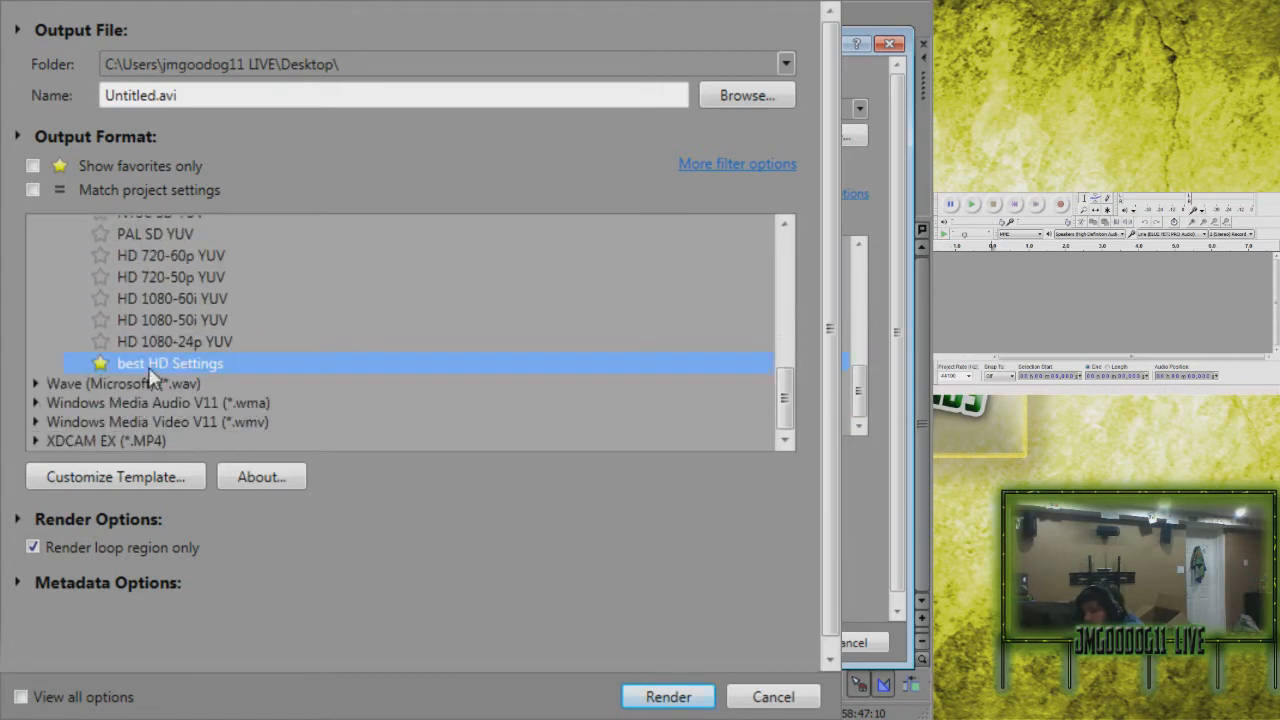
left_click(115, 477)
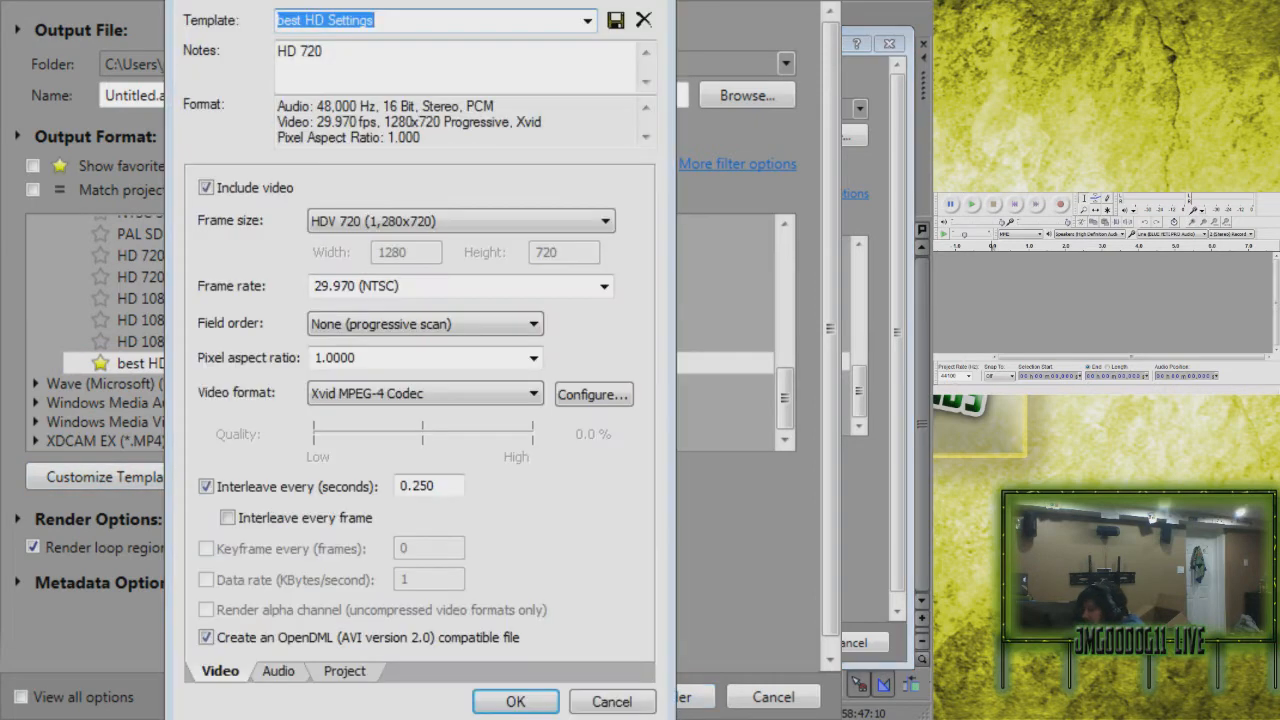
Step: Clear the enlarged Render As capture from the scene and reposition the custom settings dialog over the editor capture
left_click(780, 16)
left_click(780, 37)
left_click(957, 313)
mouse_move(494, 719)
left_mouse_down()
mouse_move(562, 719)
mouse_move(533, 719)
mouse_move(453, 666)
mouse_move(504, 719)
mouse_move(492, 719)
left_mouse_up()
left_click_drag(246, 400, 503, 400)
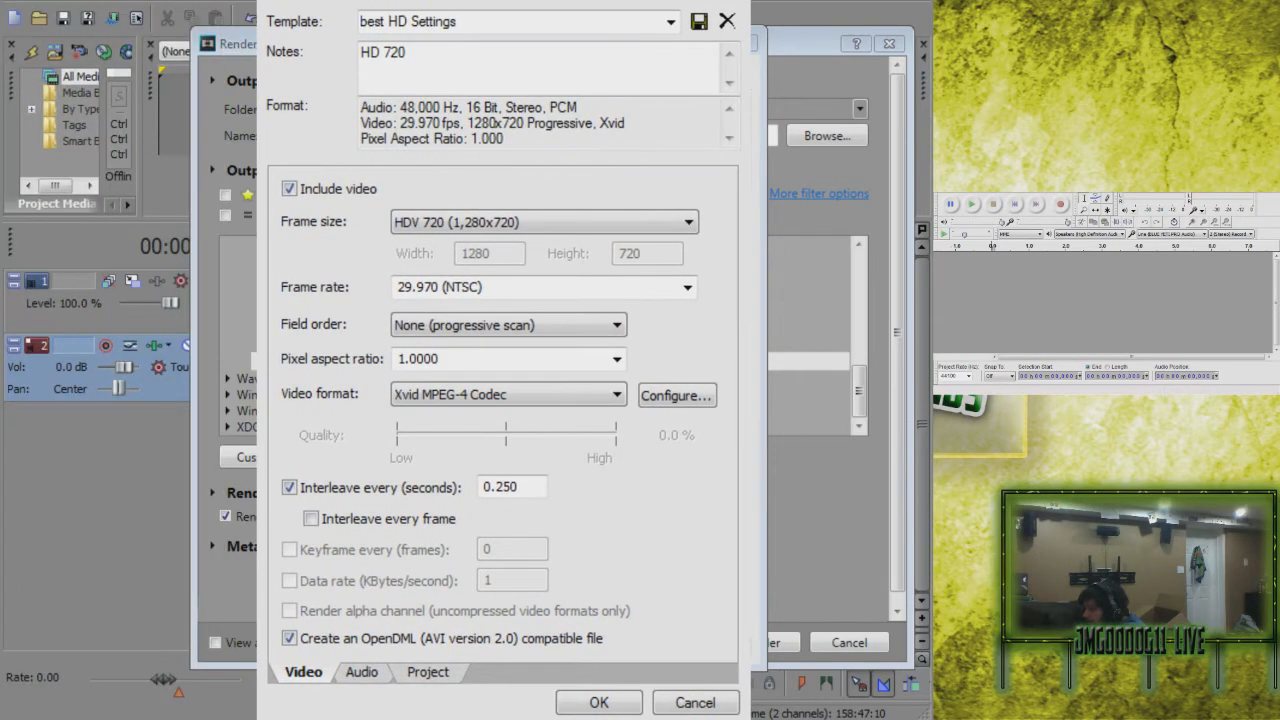
left_click_drag(574, 44, 608, 8)
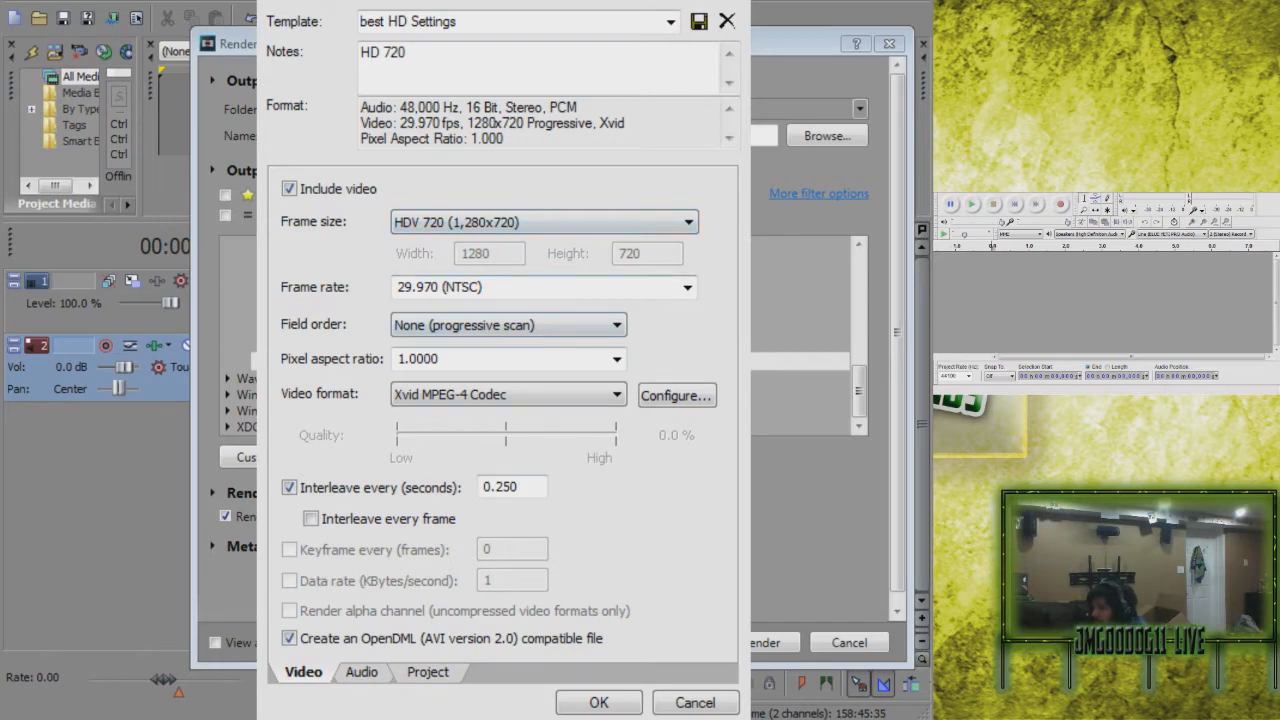
Step: Review the frame rate, frame size and video format options, keeping 29.970 (NTSC), HDV 720 (1,280x720) and Xvid MPEG-4 Codec
left_click(687, 287)
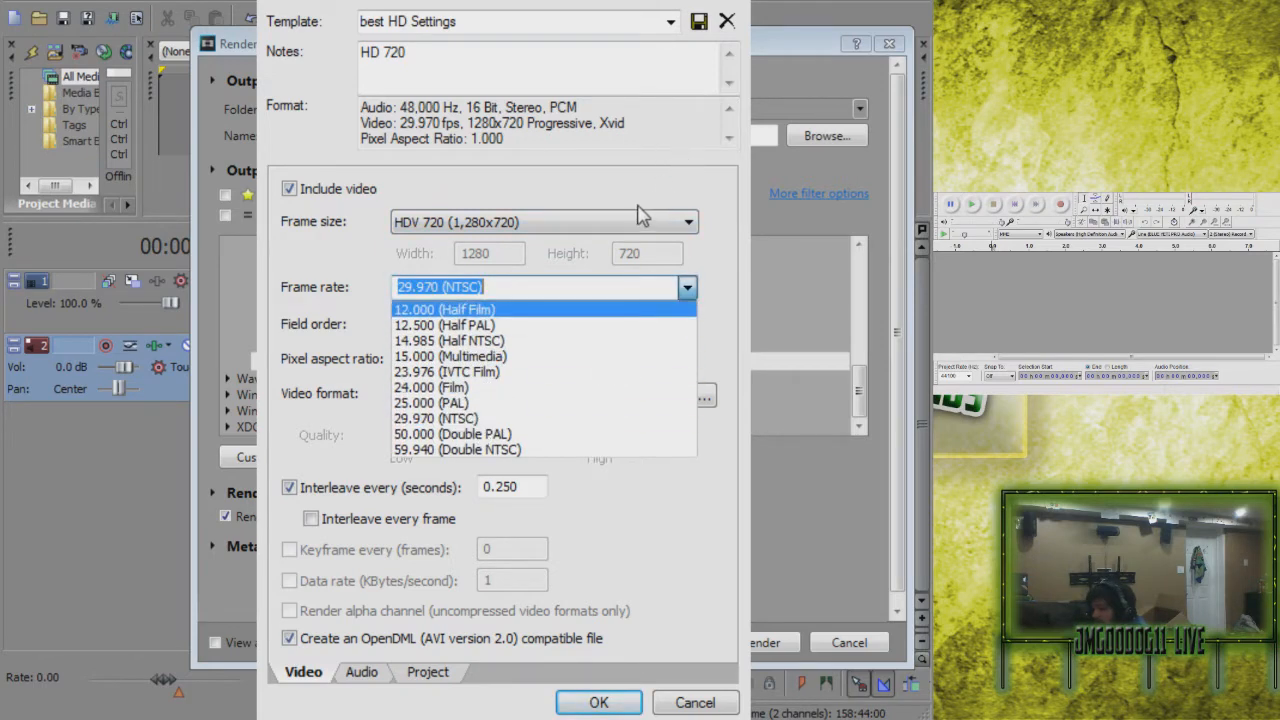
left_click(640, 215)
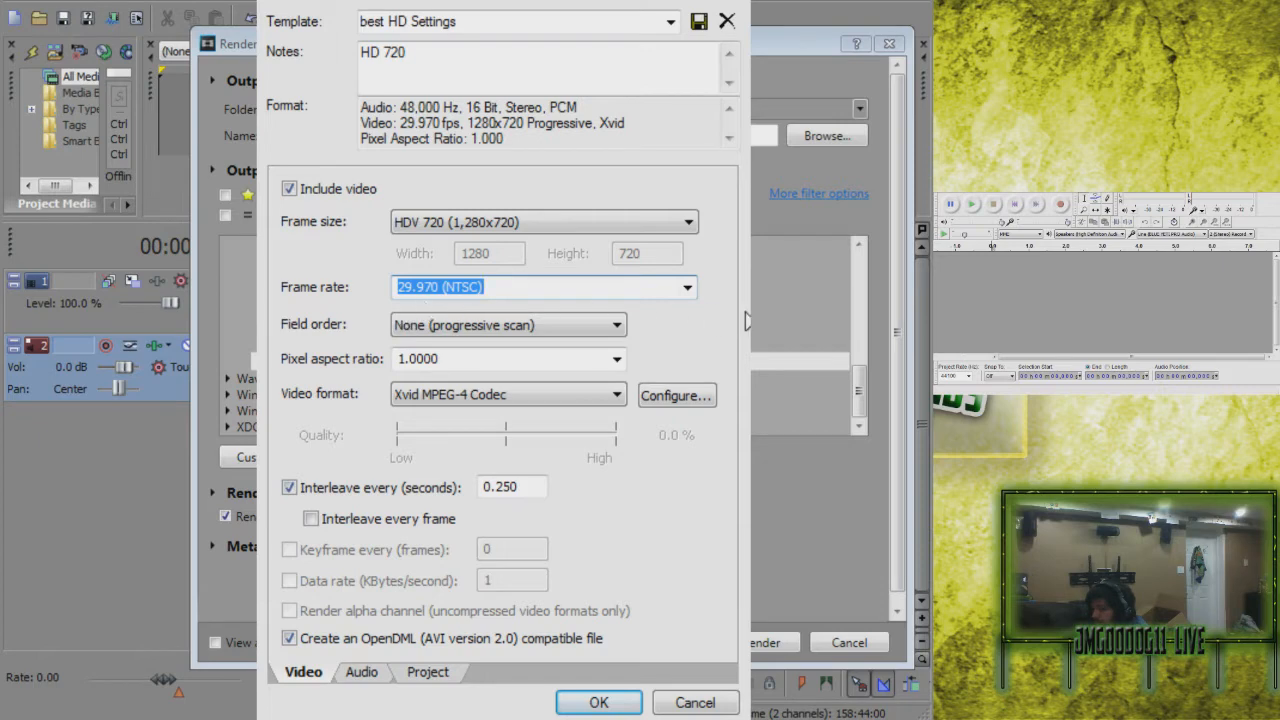
left_click(414, 228)
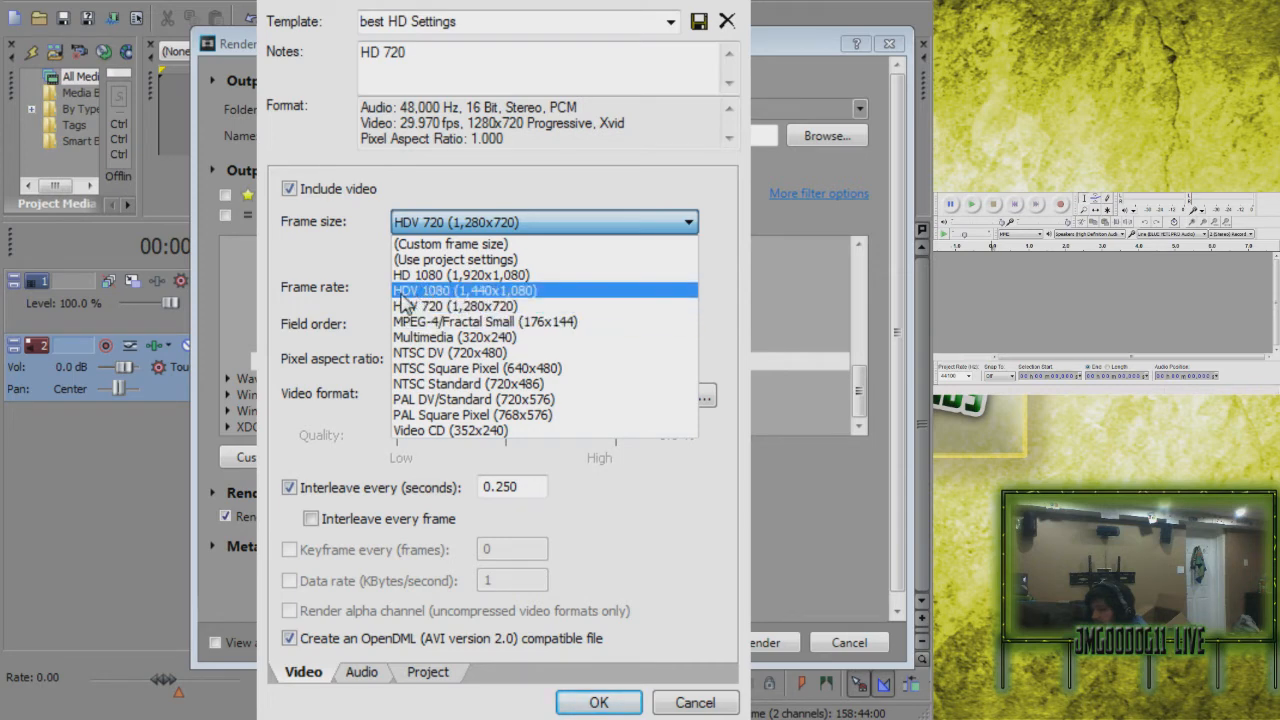
left_click(428, 226)
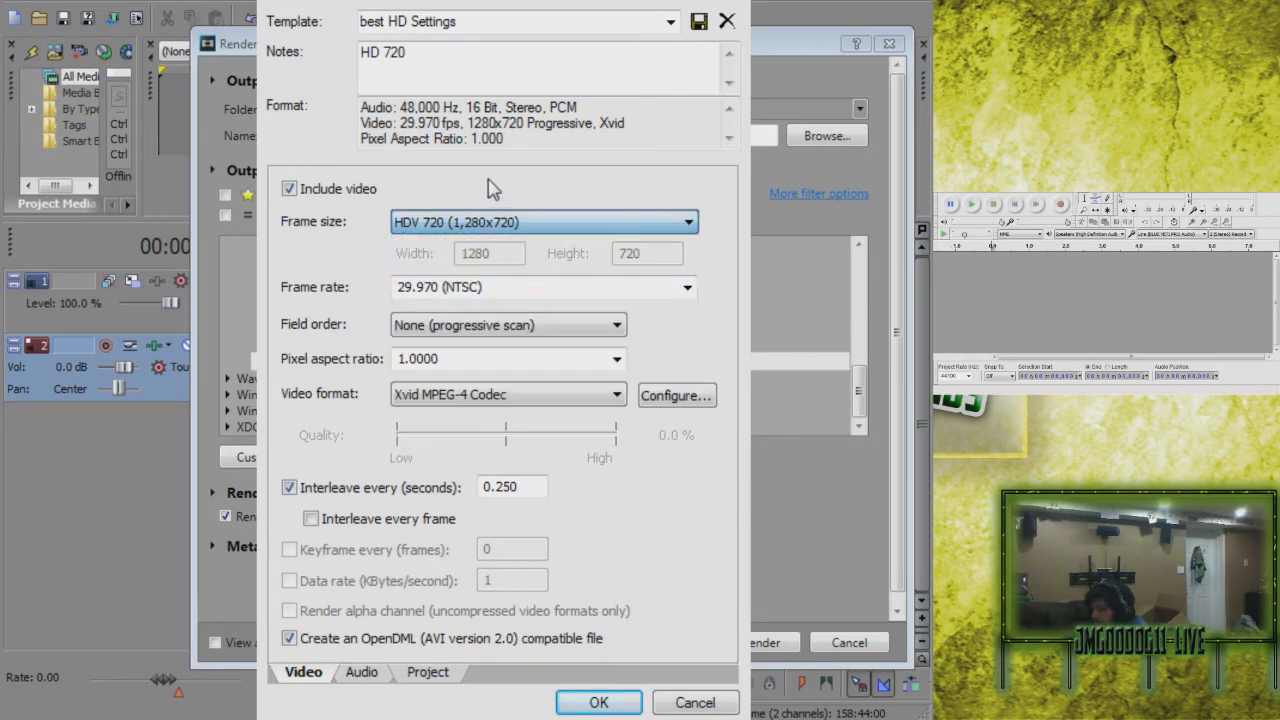
left_click(398, 226)
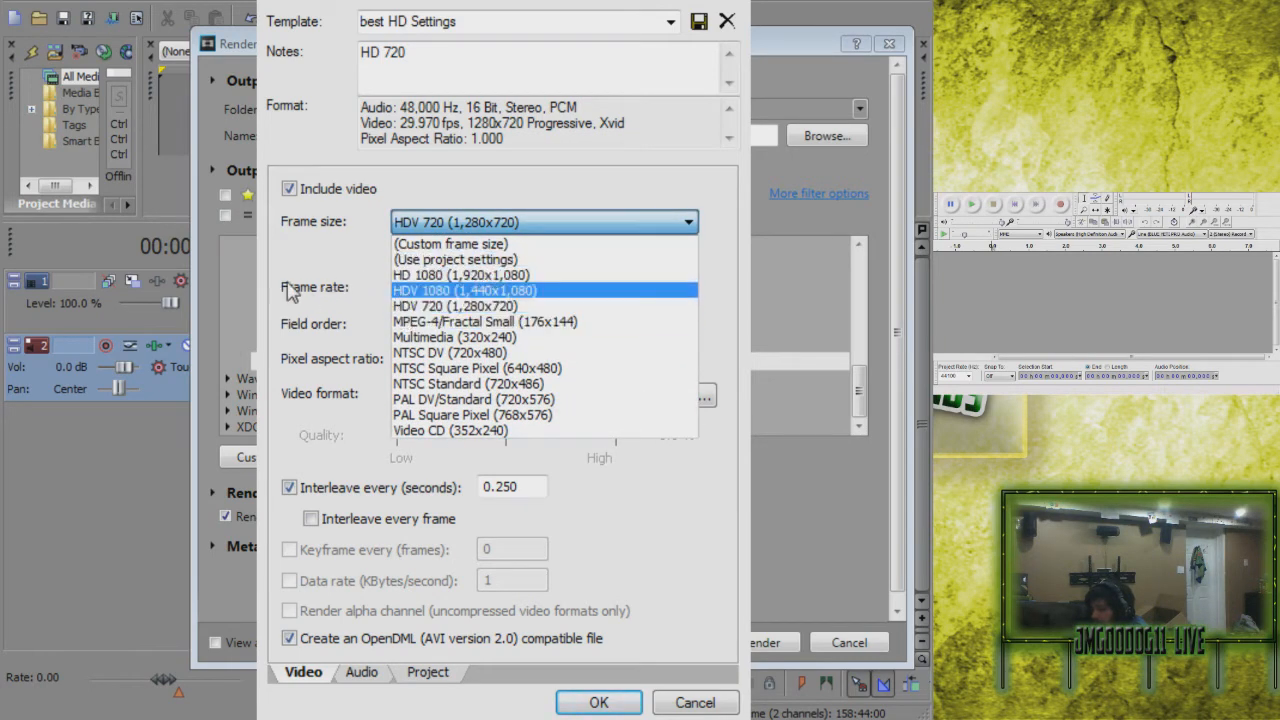
left_click(318, 285)
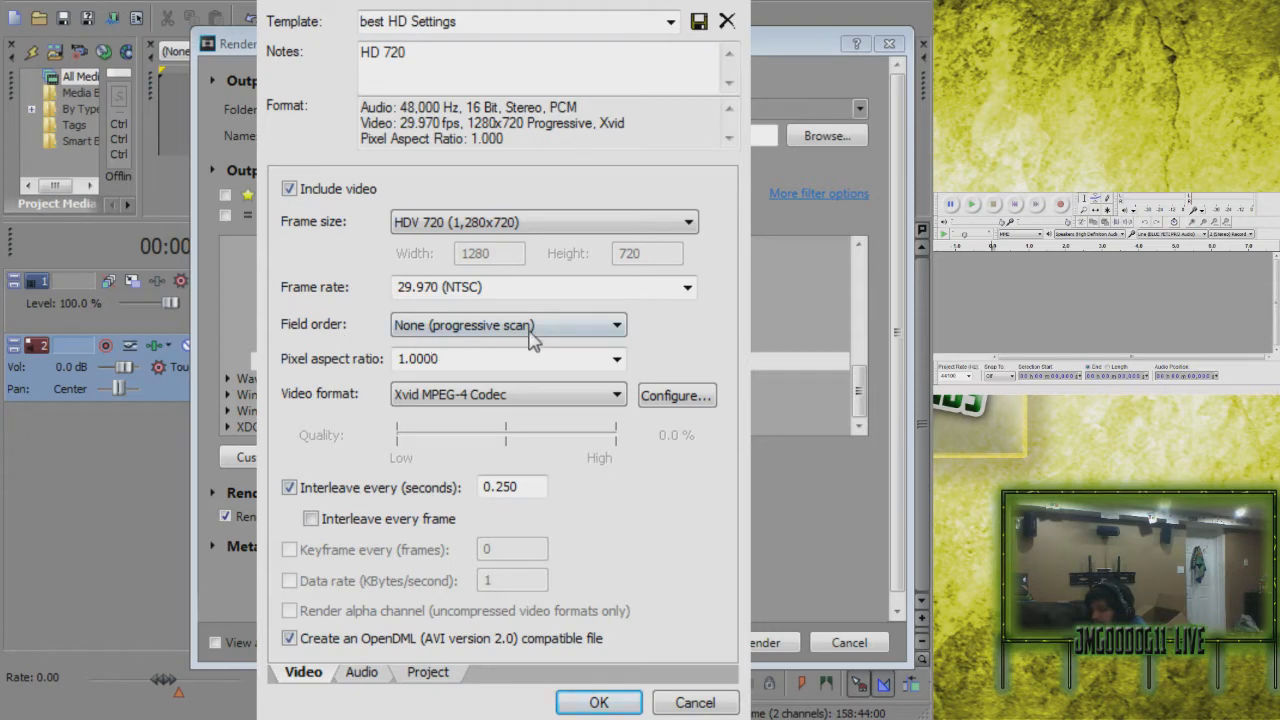
left_click(458, 400)
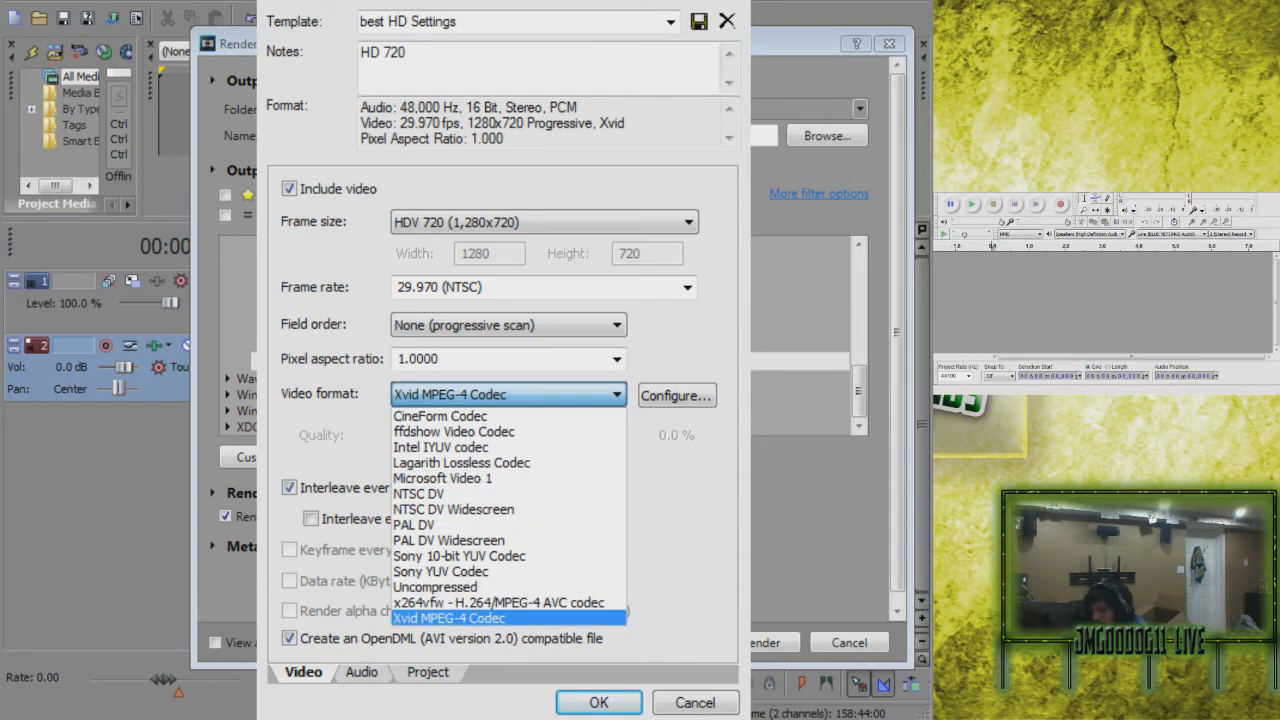
left_click(705, 478)
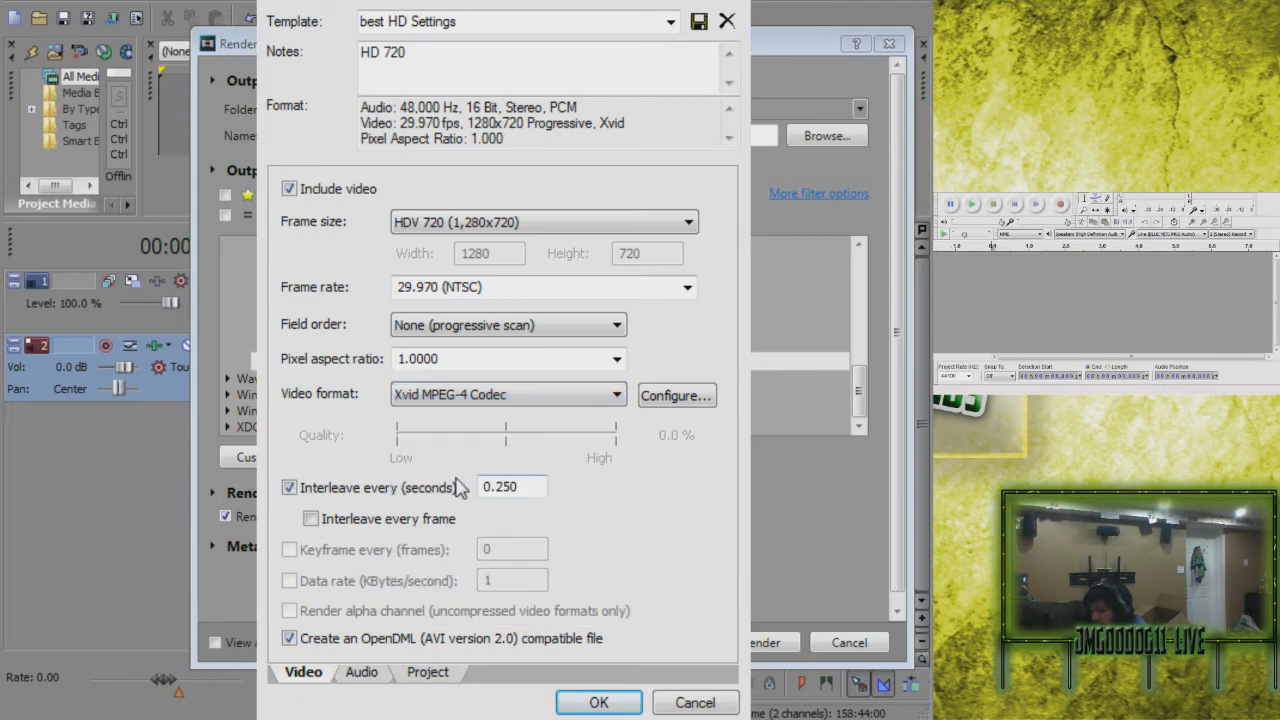
Step: Open the Xvid codec configuration and choose the Xvid HD 720 profile and Single pass encoding, keeping the 9000 kbps target bitrate
left_click(678, 398)
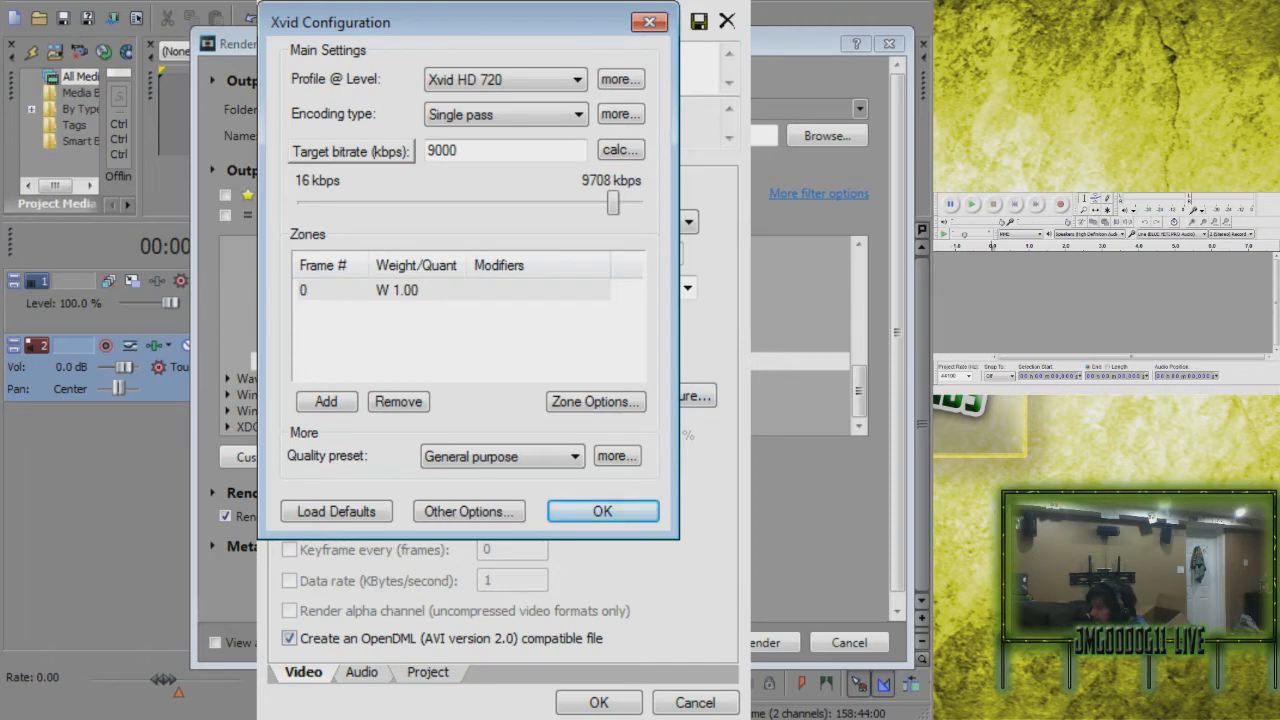
left_click_drag(450, 22, 489, 50)
left_click(500, 178)
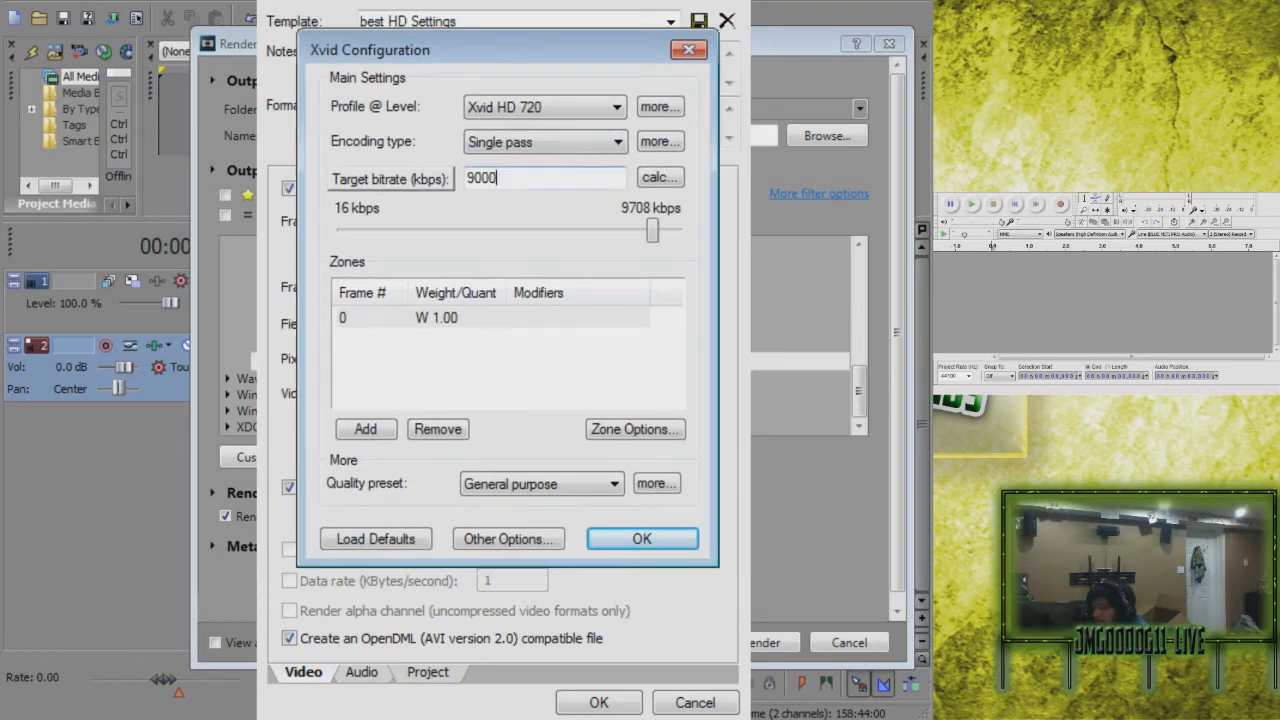
double_click(484, 178)
left_click(500, 178)
double_click(484, 178)
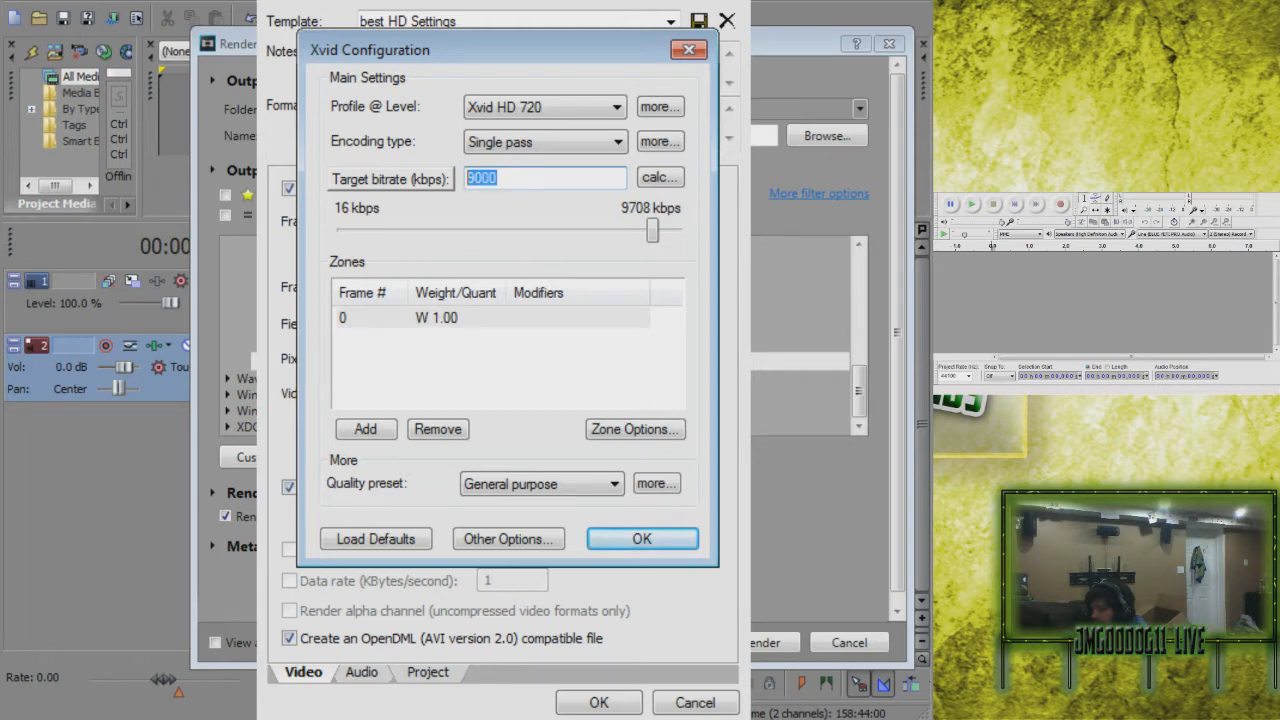
left_click(545, 107)
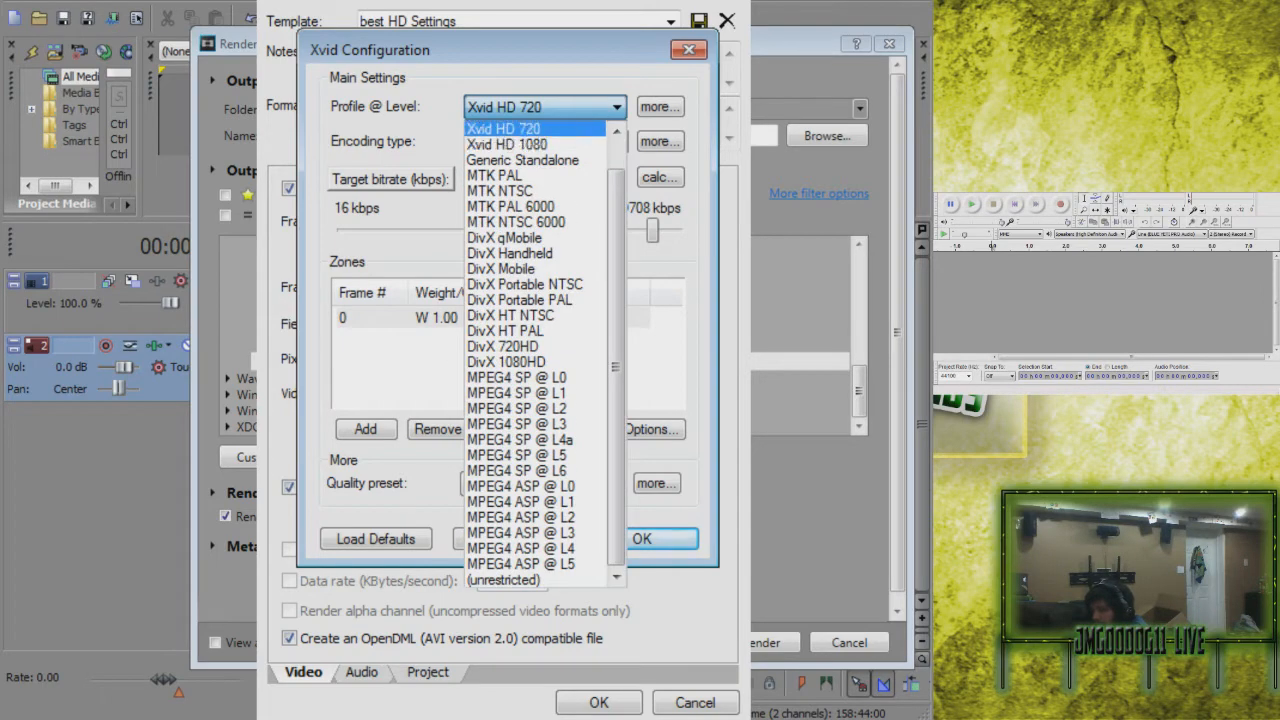
left_click(535, 129)
left_click(545, 142)
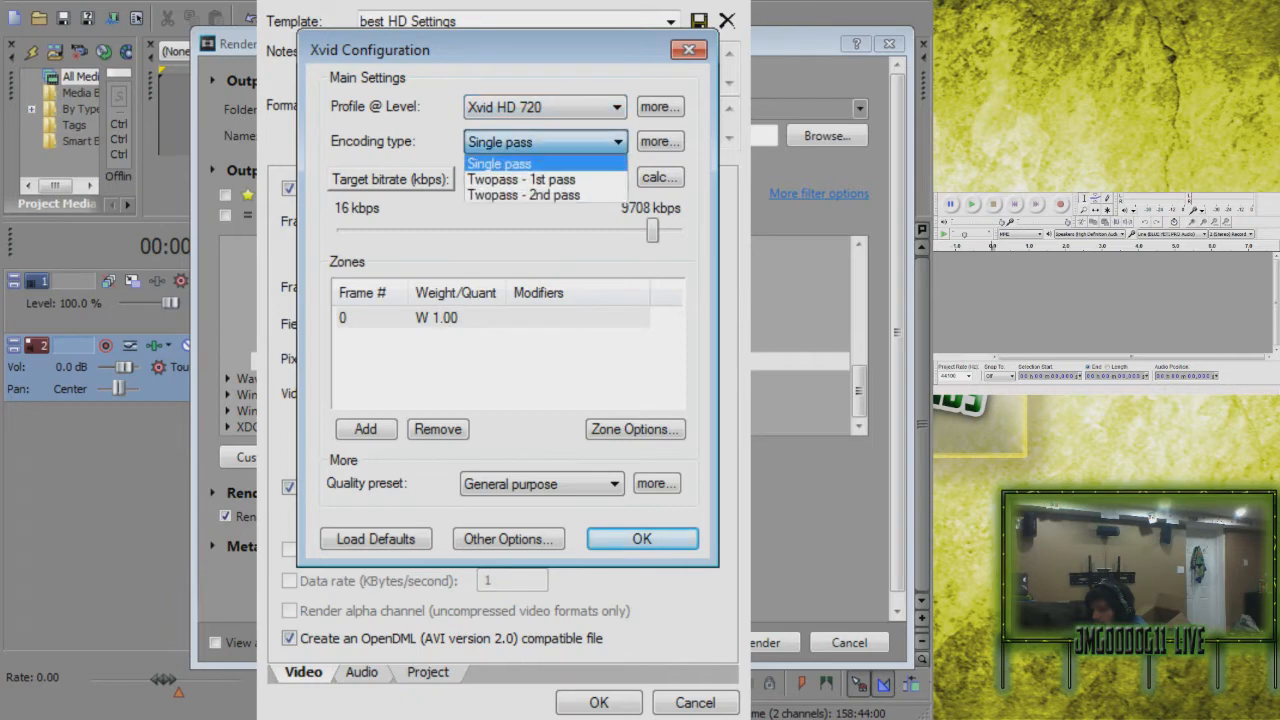
left_click(545, 163)
Step: Open the profile's detailed settings and choose H.263 as the quantization type for the Xvid HD 720 profile
left_click(660, 107)
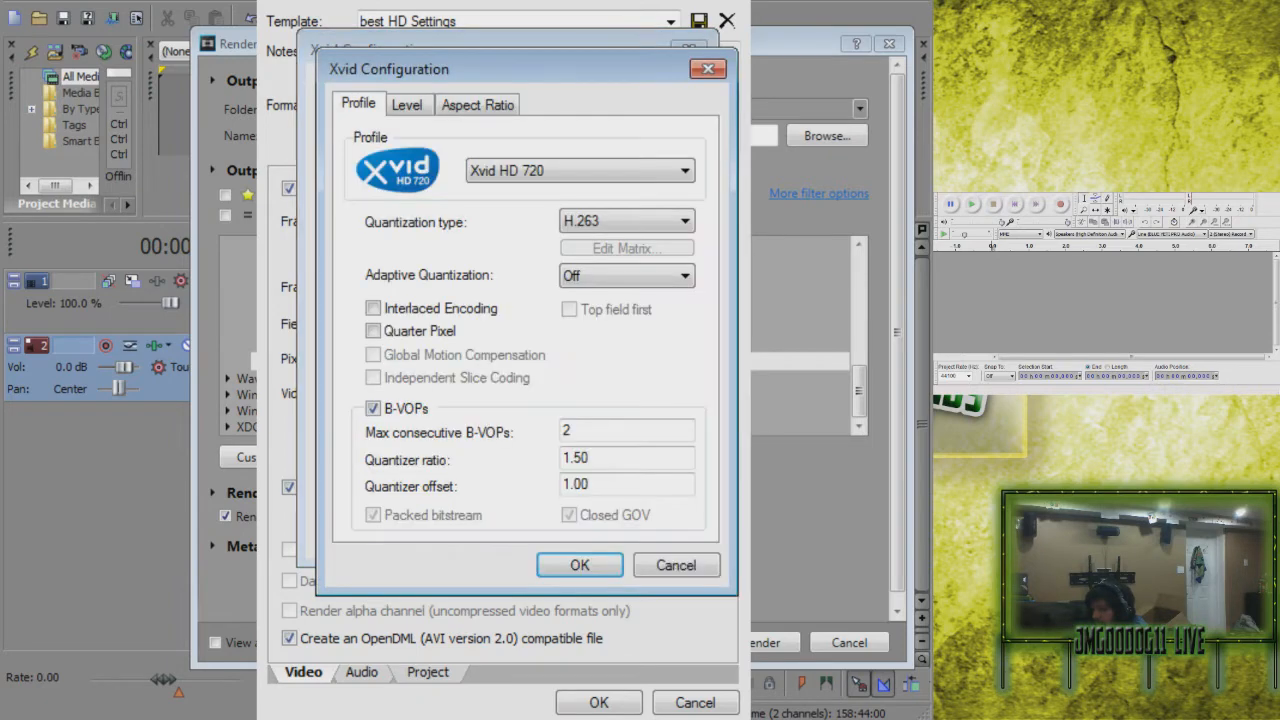
left_click_drag(560, 69, 566, 73)
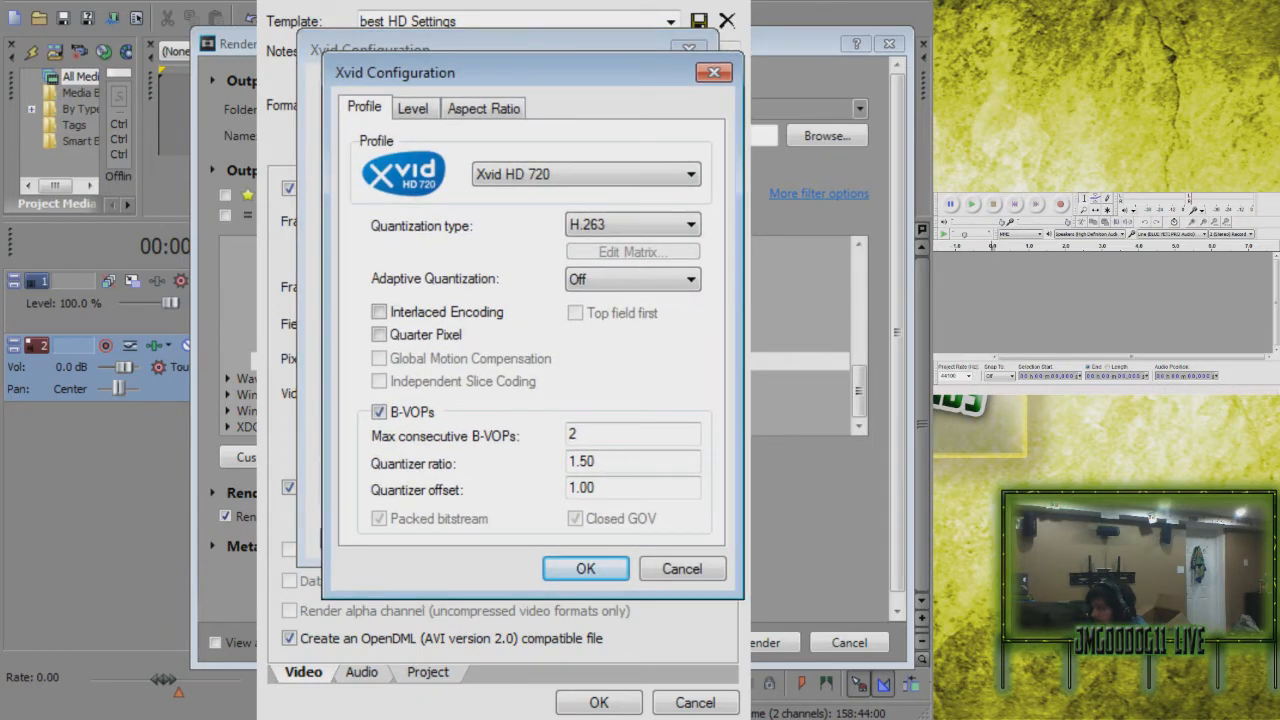
left_click(600, 174)
left_click(600, 174)
left_click(632, 224)
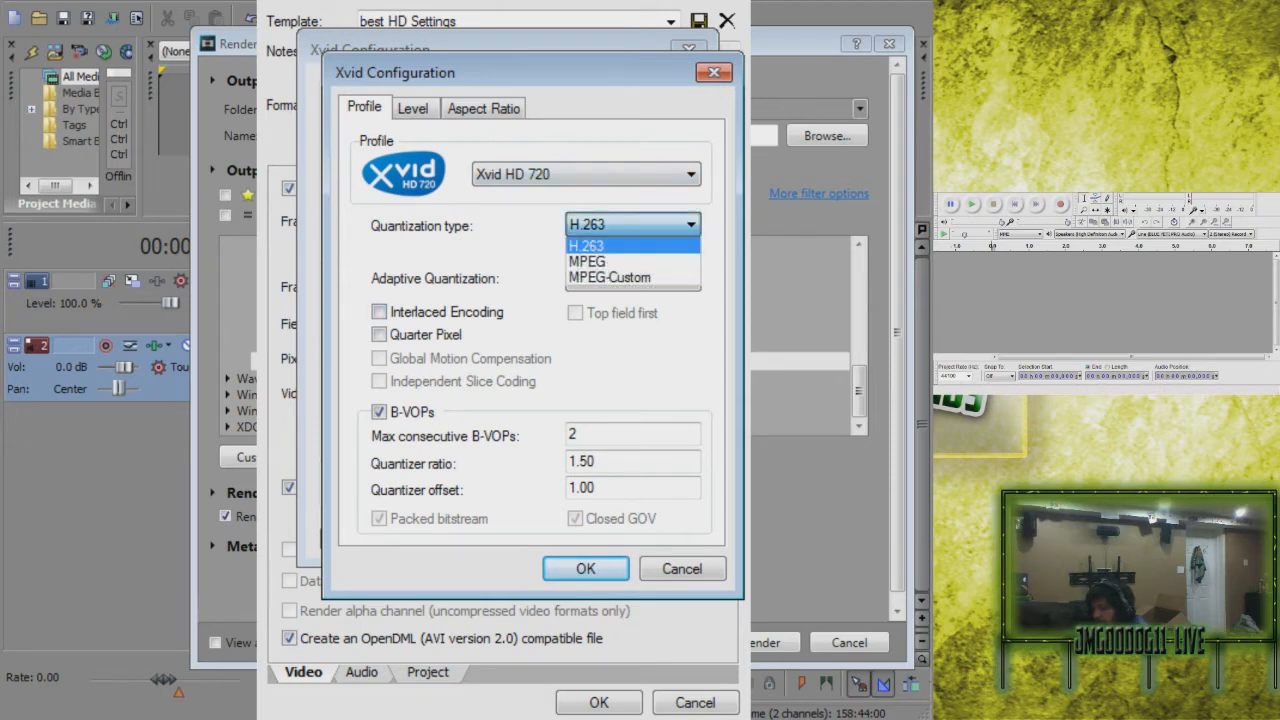
left_click(630, 245)
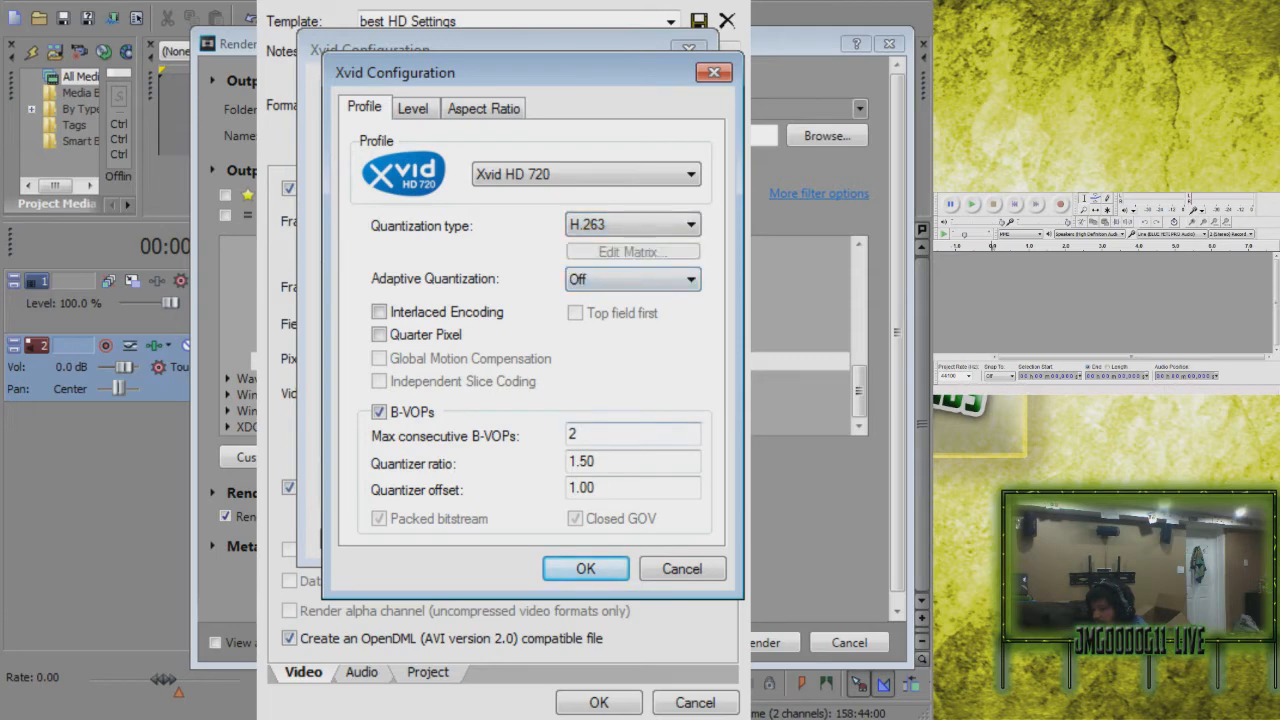
Step: Review the profile's level and aspect ratio settings, keeping the Square (default) pixel shape, and confirm the profile settings
left_click(413, 108)
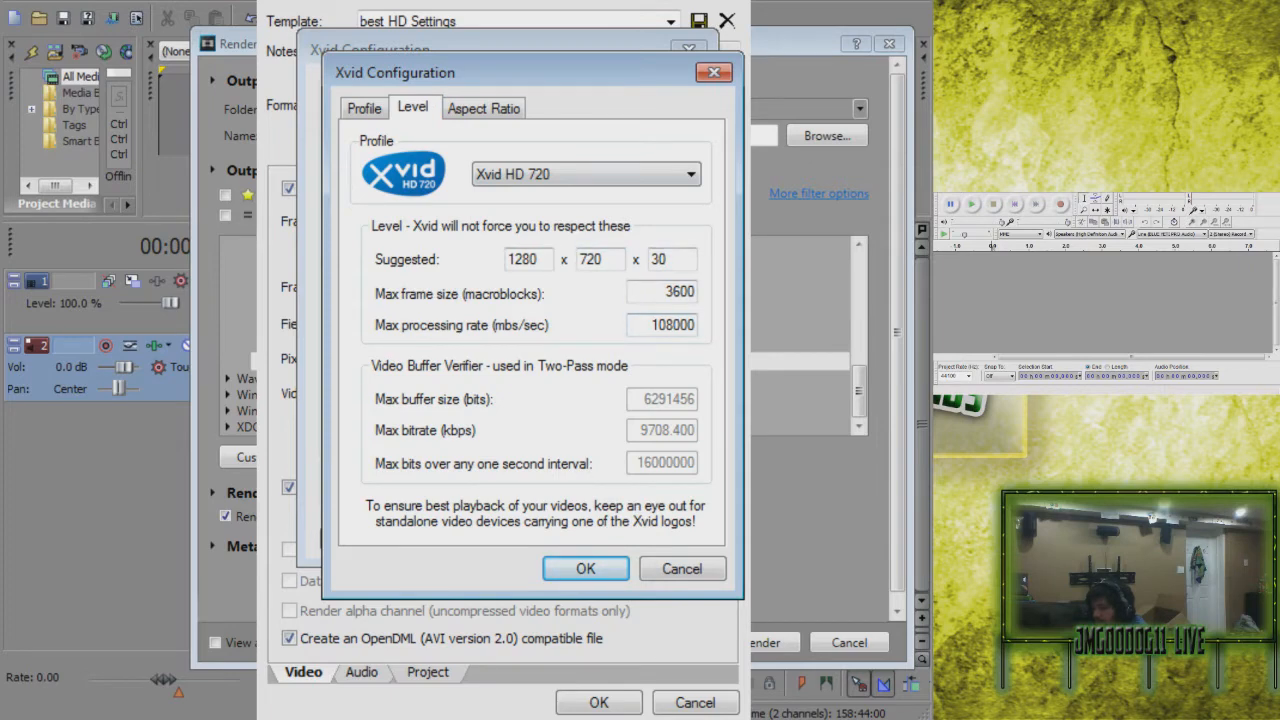
left_click(483, 108)
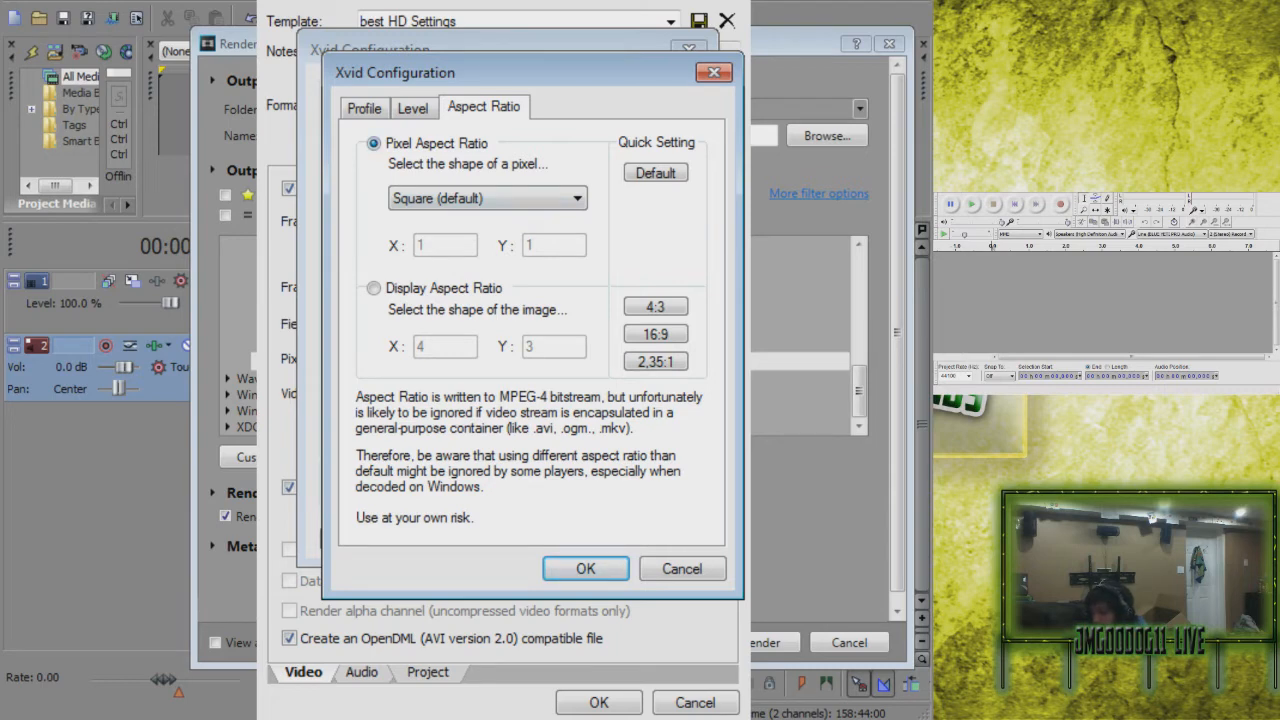
left_click(487, 198)
left_click(487, 198)
left_click(586, 569)
Step: Review the encoding type's CBR settings and the zone options for frame 0, closing both without changes
left_click(660, 142)
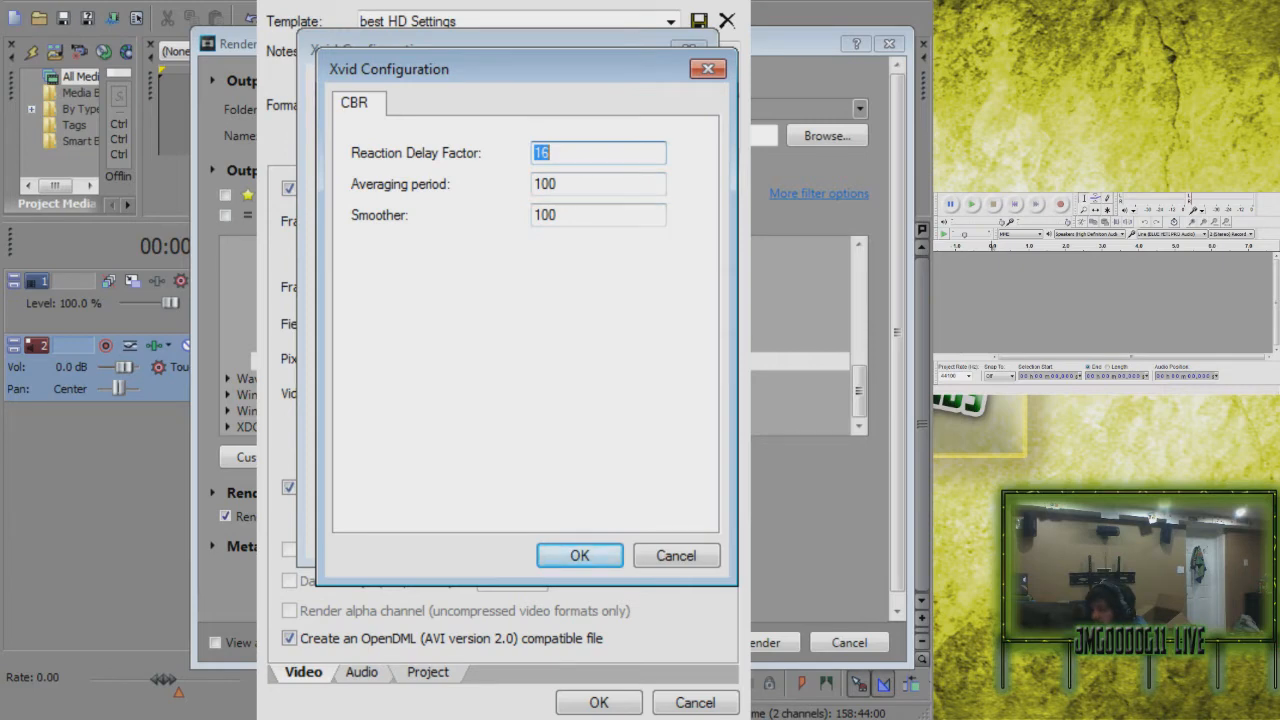
left_click(580, 555)
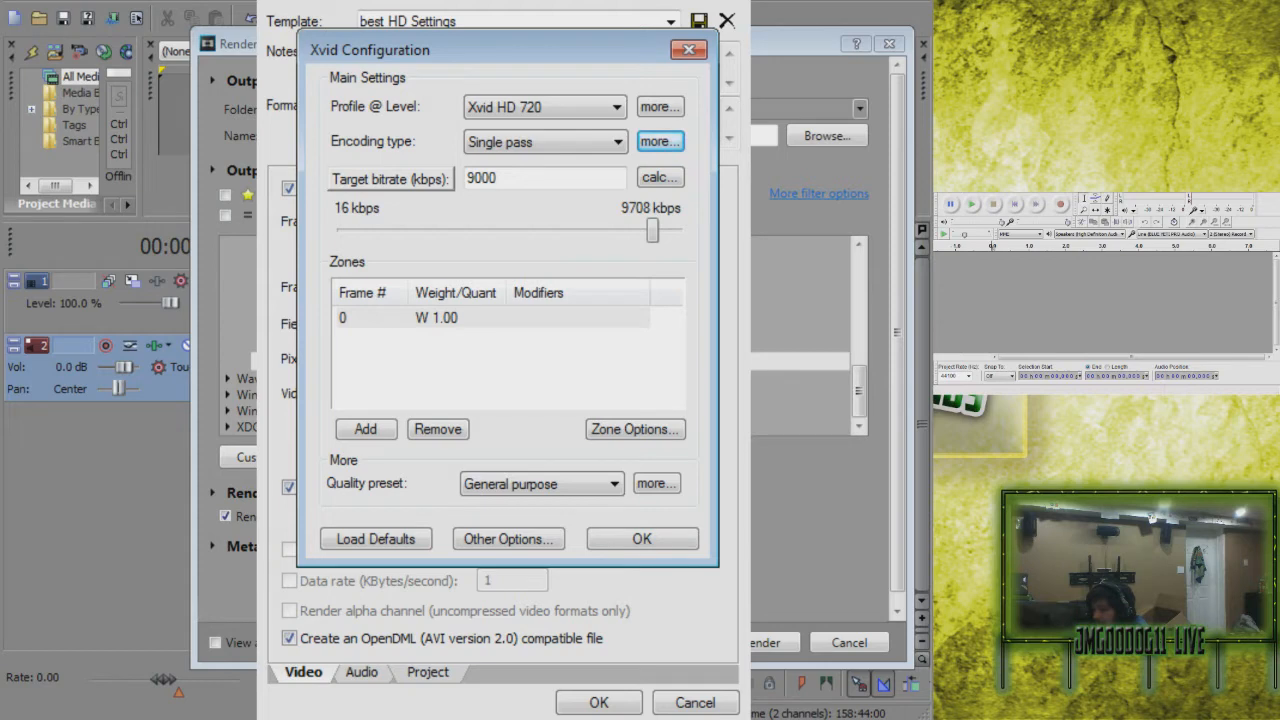
left_click(478, 318)
left_click(634, 429)
left_click_drag(520, 68, 510, 114)
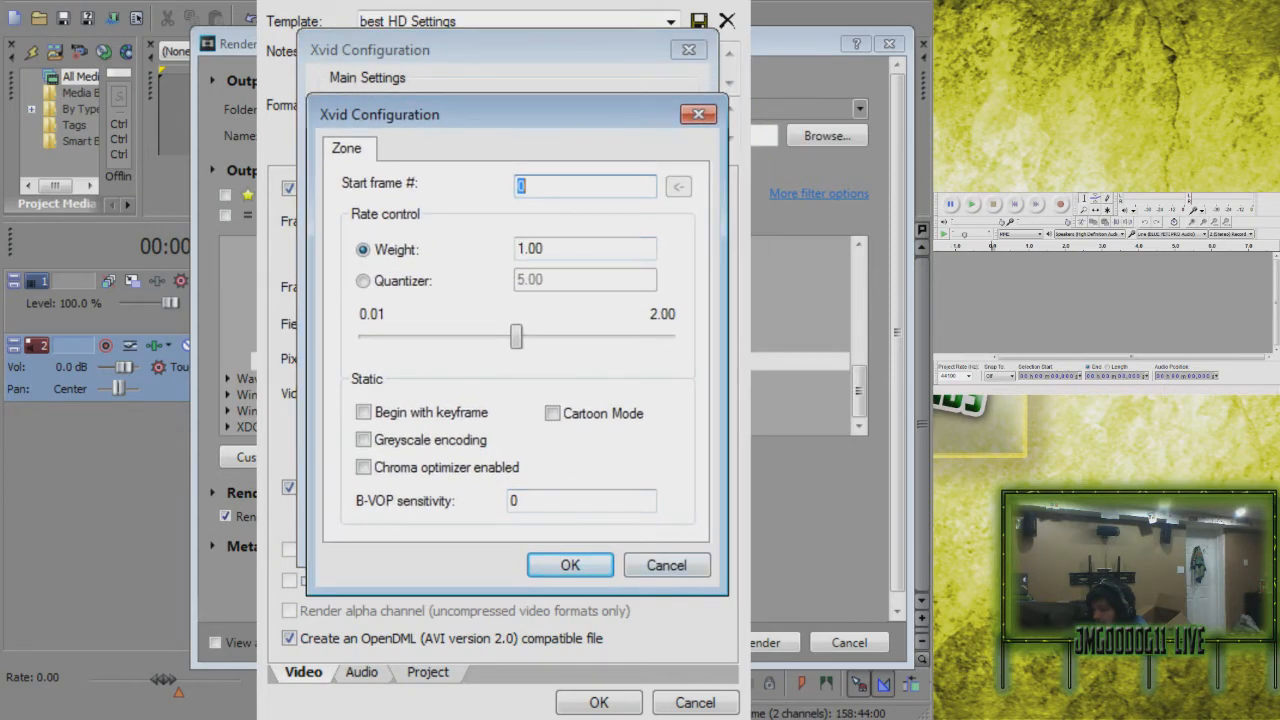
left_click(666, 564)
left_click(412, 318)
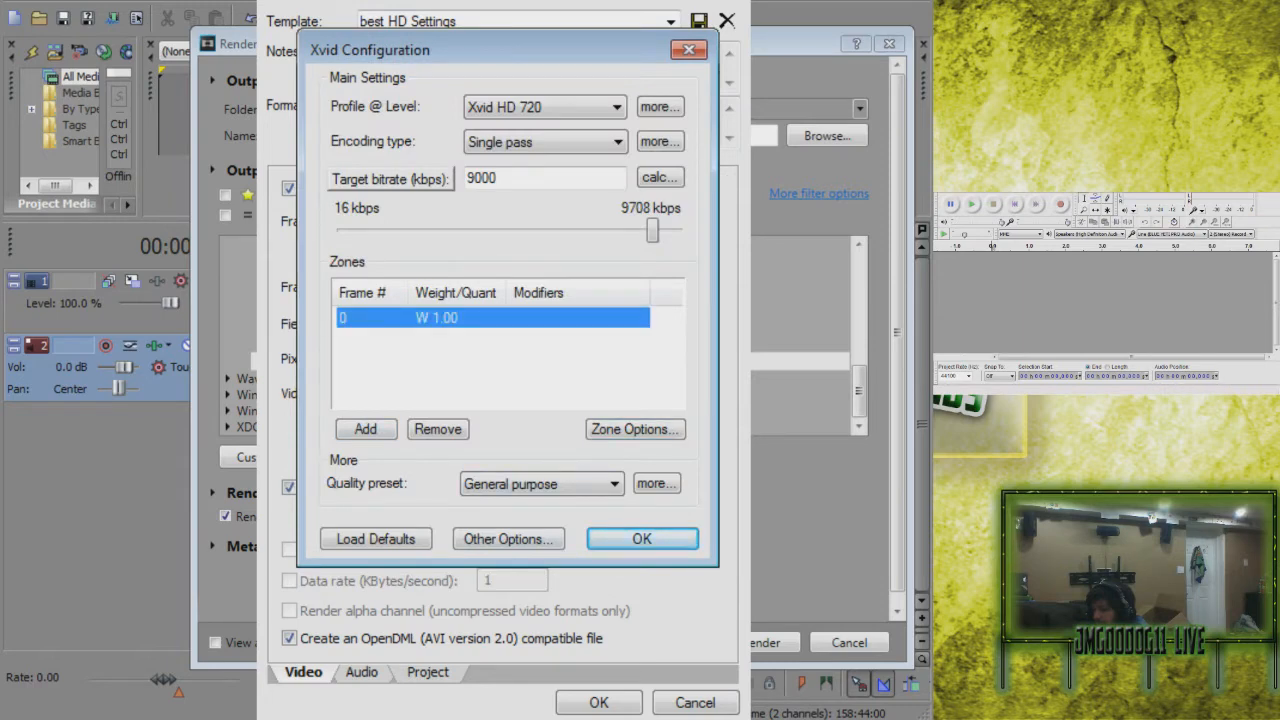
Step: Choose the General purpose quality preset and confirm the Xvid configuration
left_click(543, 484)
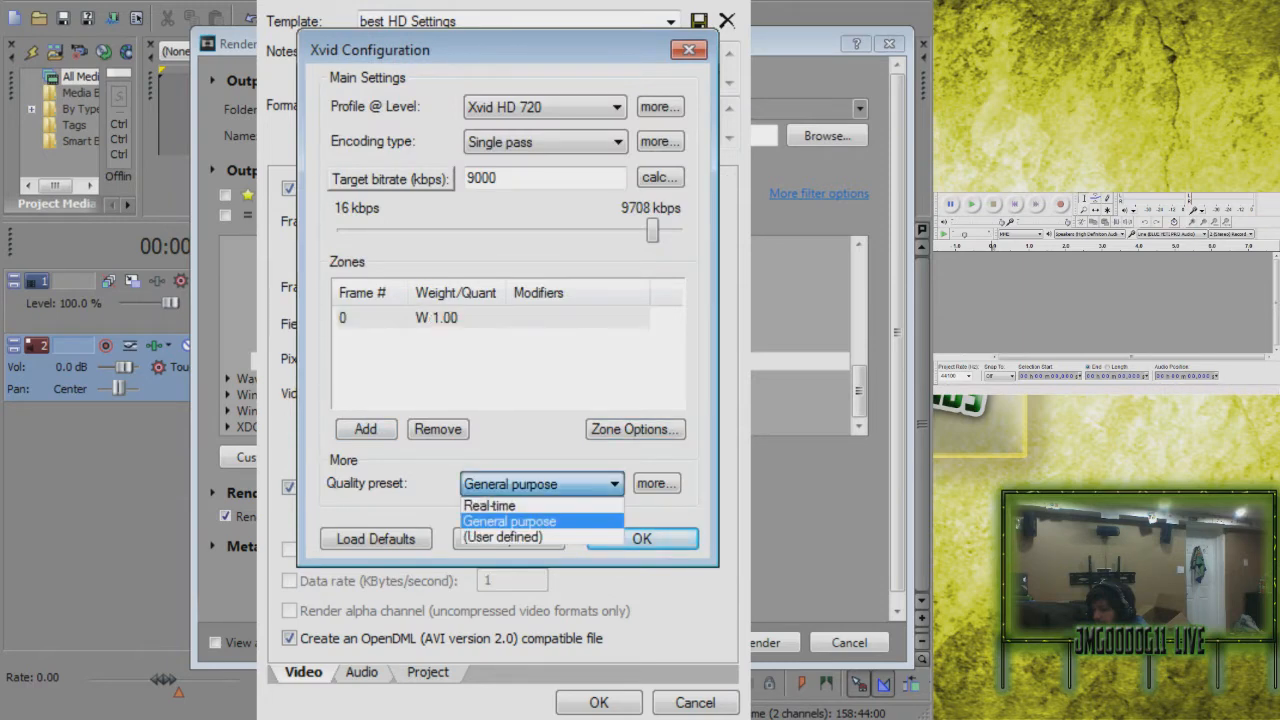
left_click(510, 522)
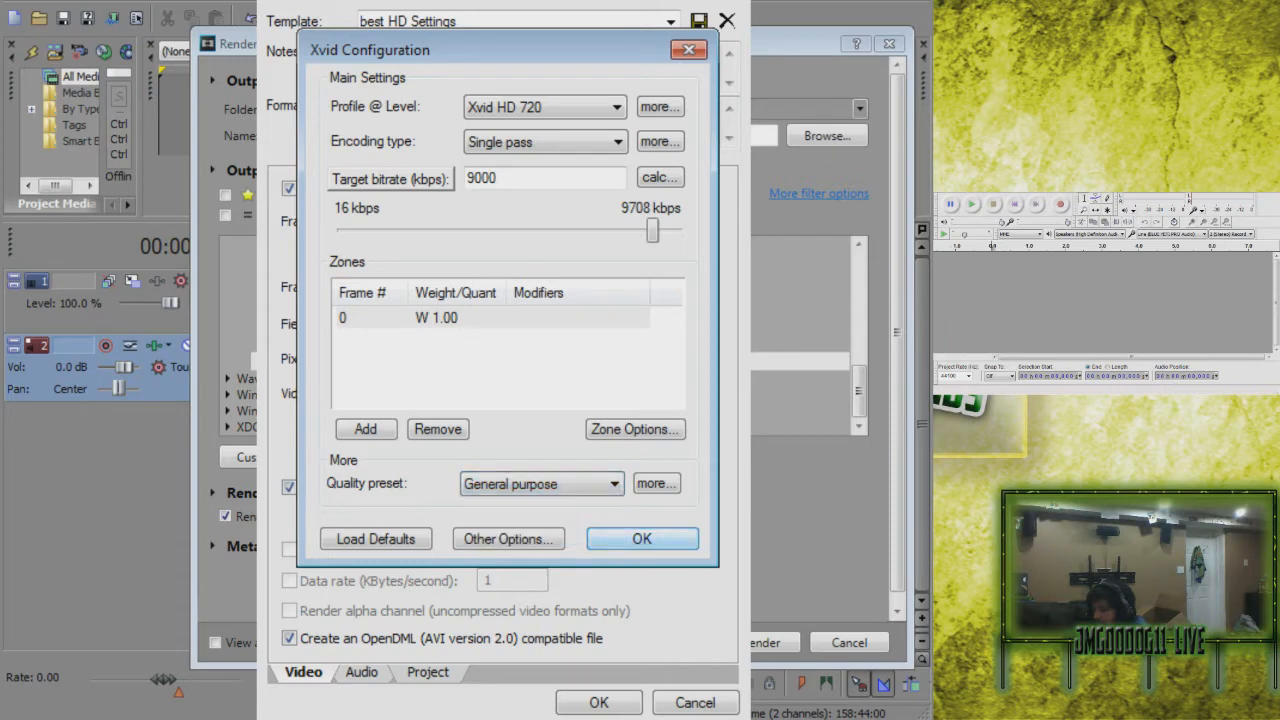
left_click(648, 538)
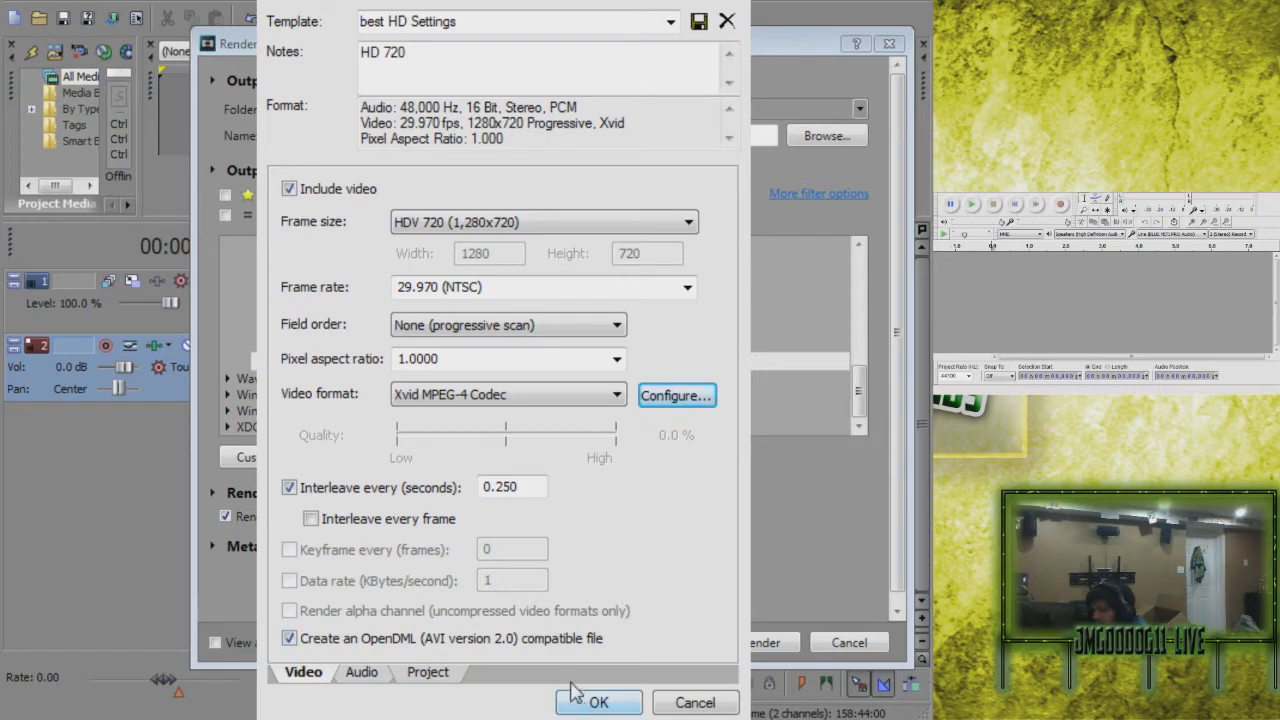
Step: Review the template's audio settings and channel options, keeping Stereo
left_click(361, 672)
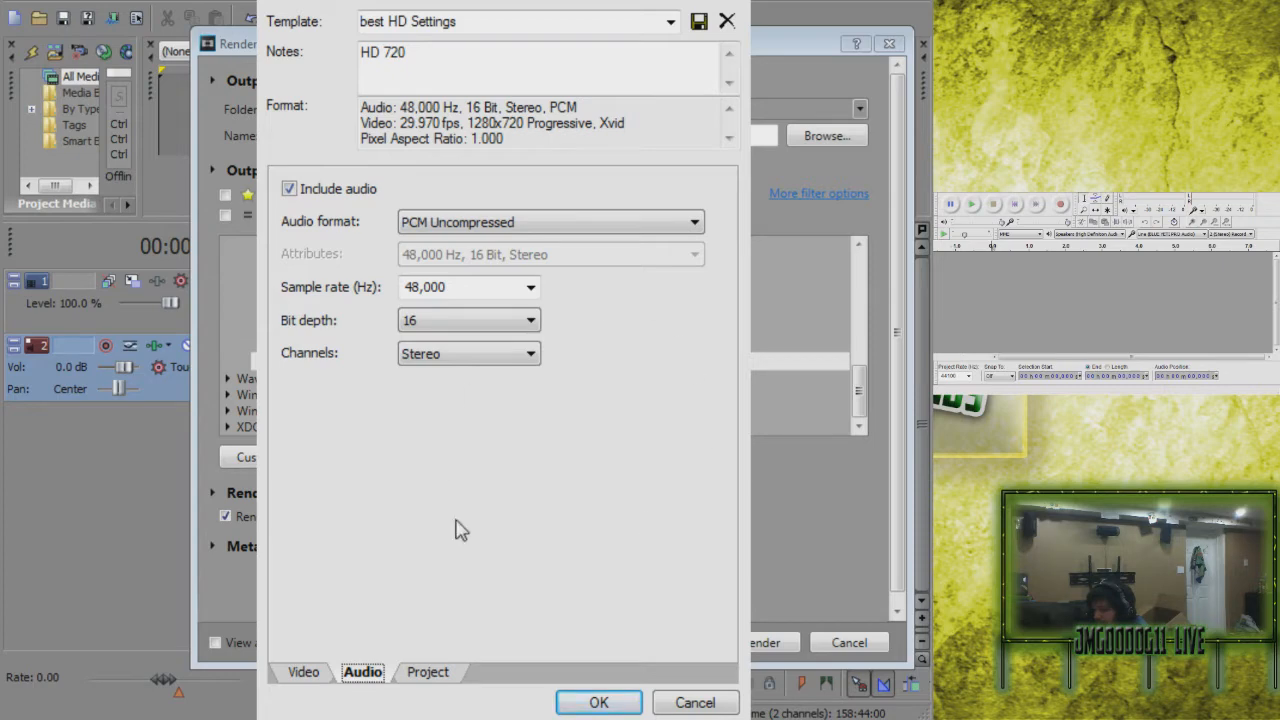
left_click(441, 354)
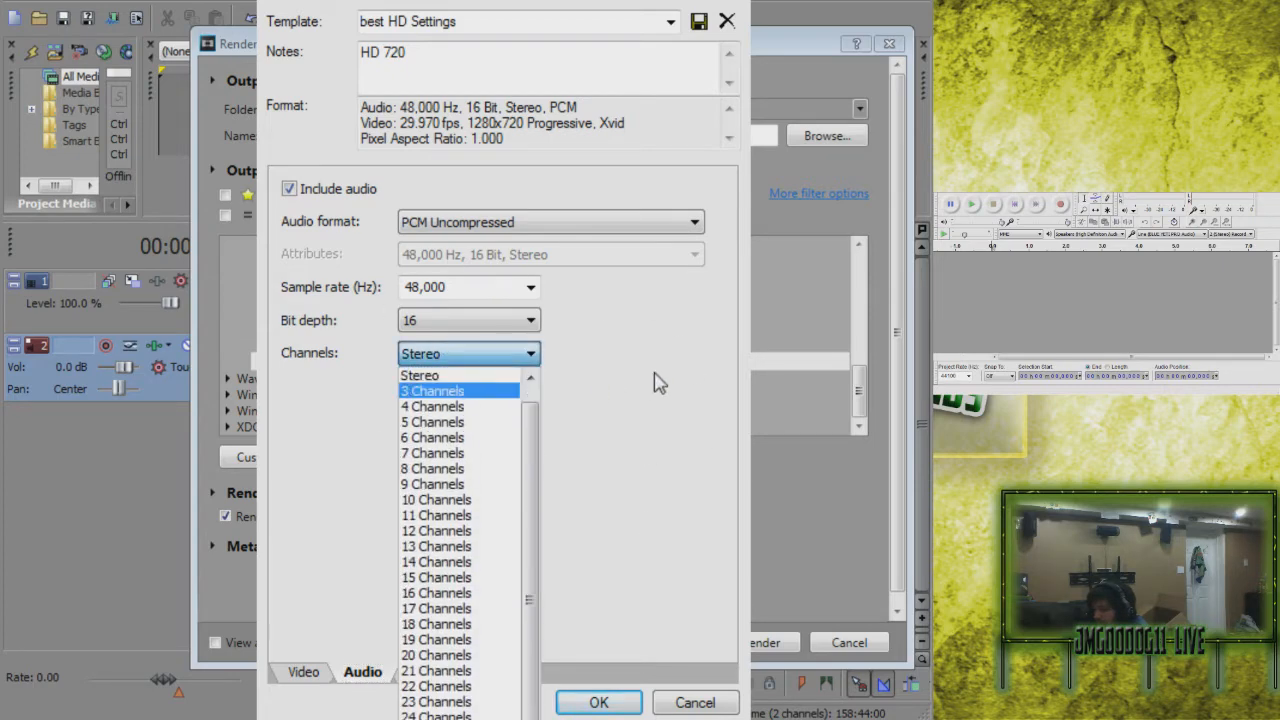
left_click_drag(530, 410, 552, 357)
left_click(609, 388)
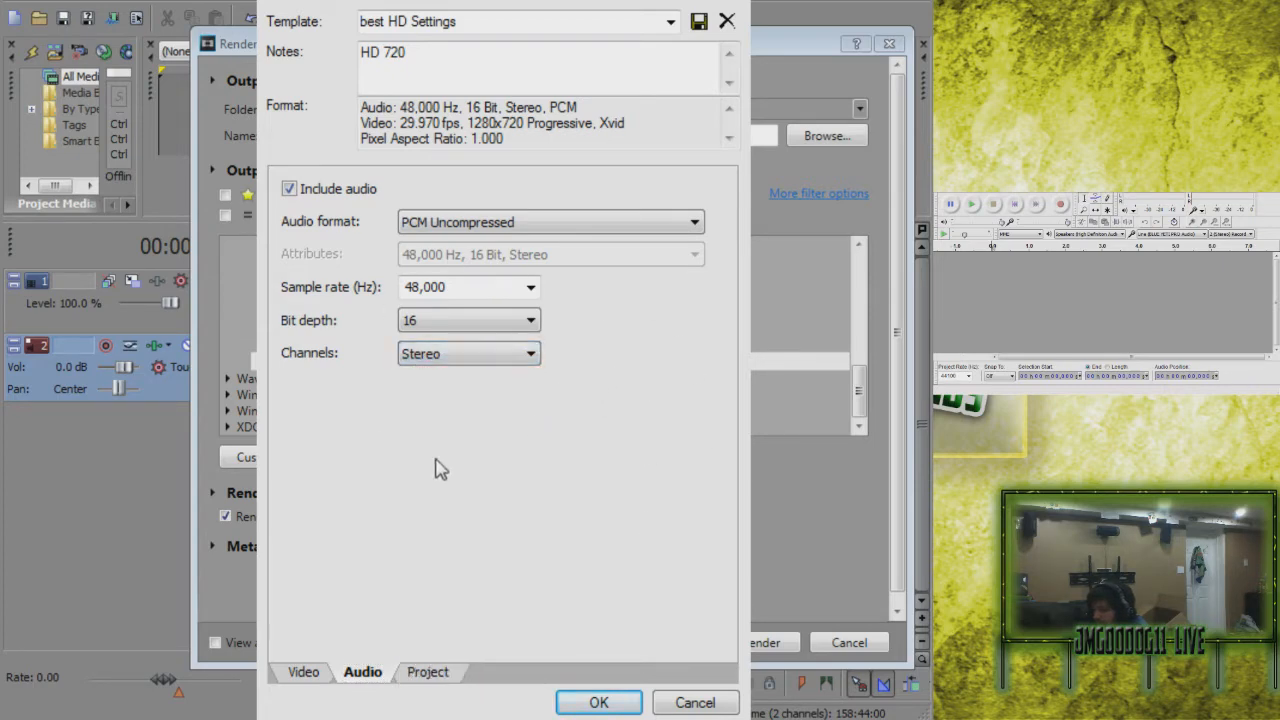
Step: Review the best HD Settings template's project and video settings, highlight its name, and close the template settings without changes
left_click(423, 674)
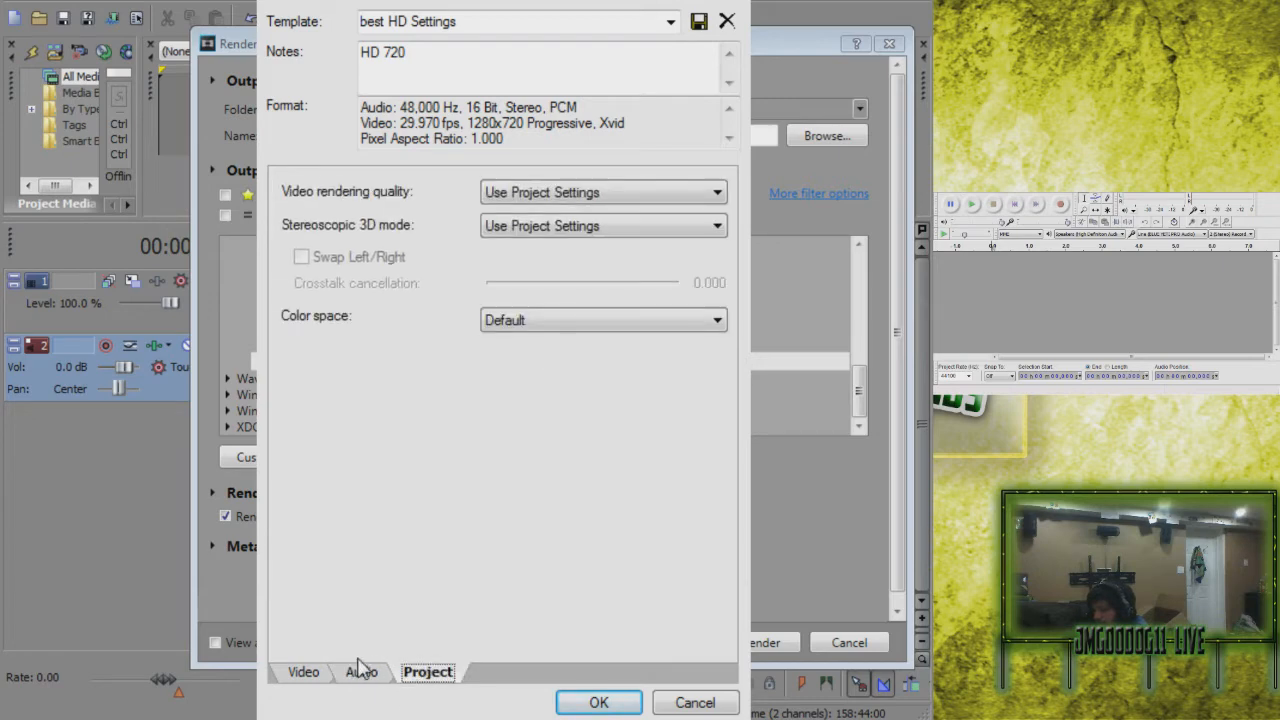
left_click(305, 671)
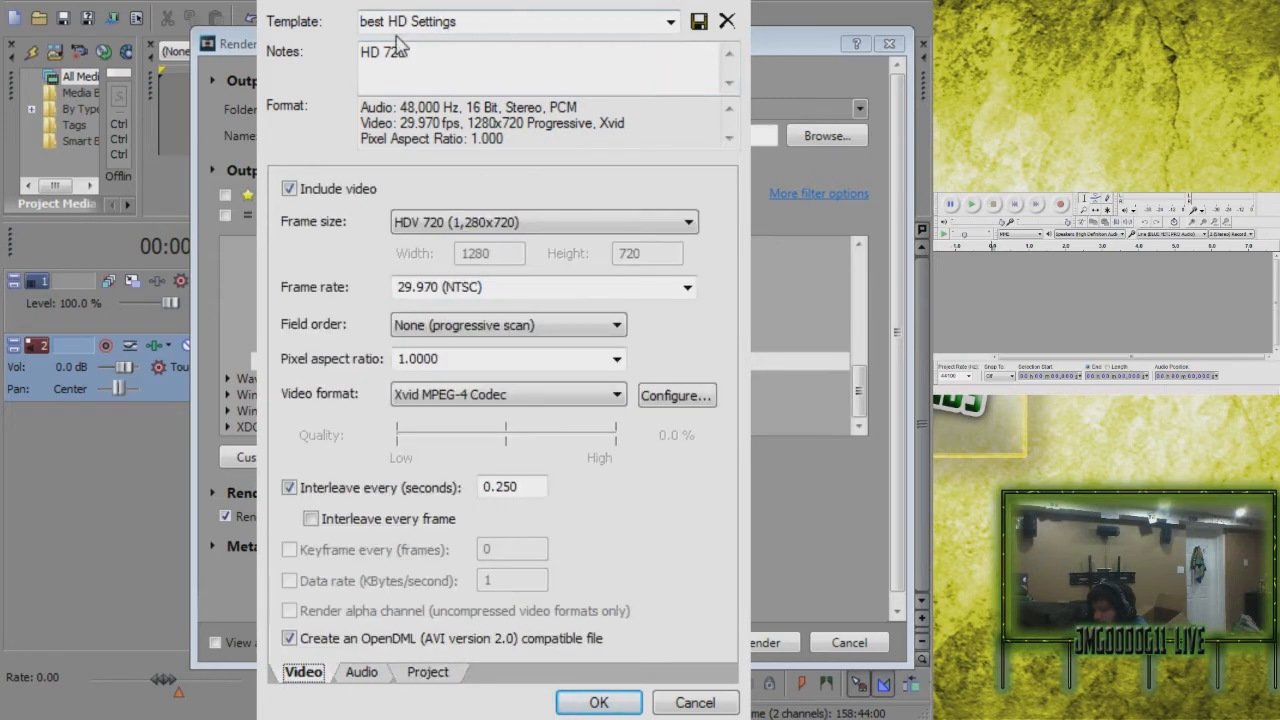
left_click_drag(458, 22, 363, 35)
left_click(504, 25)
left_click_drag(592, 31, 362, 24)
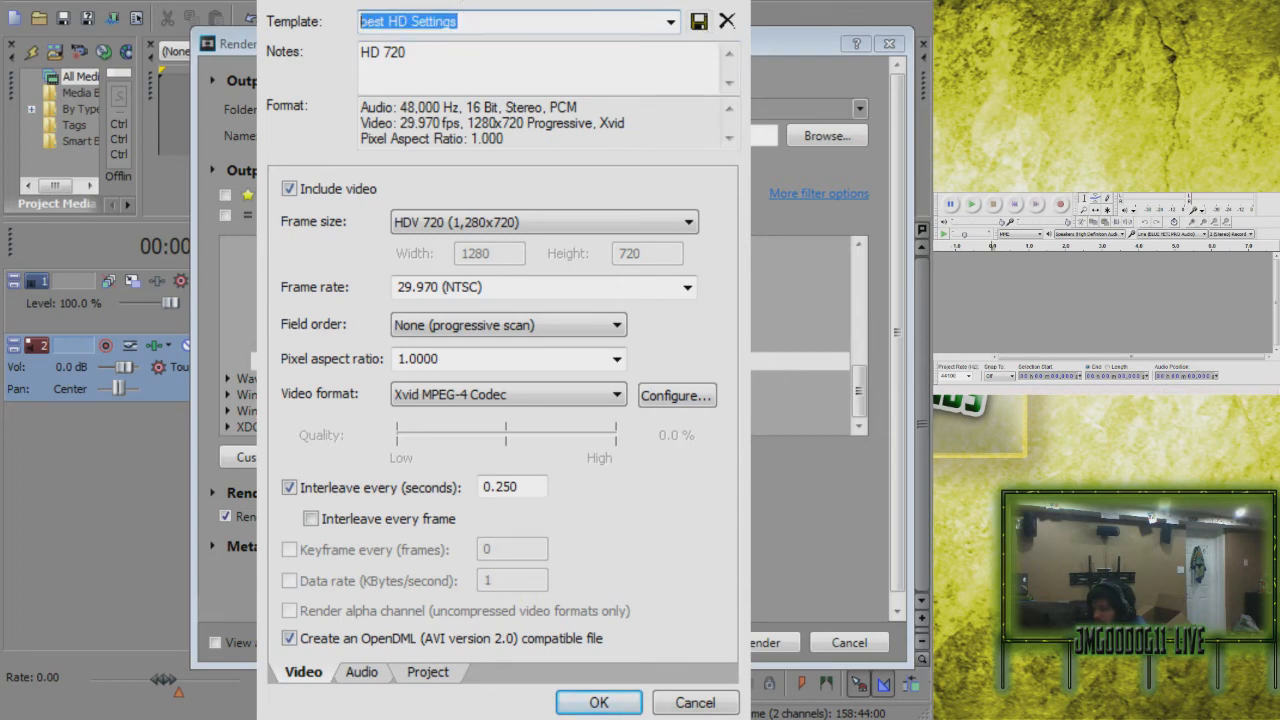
left_click(692, 704)
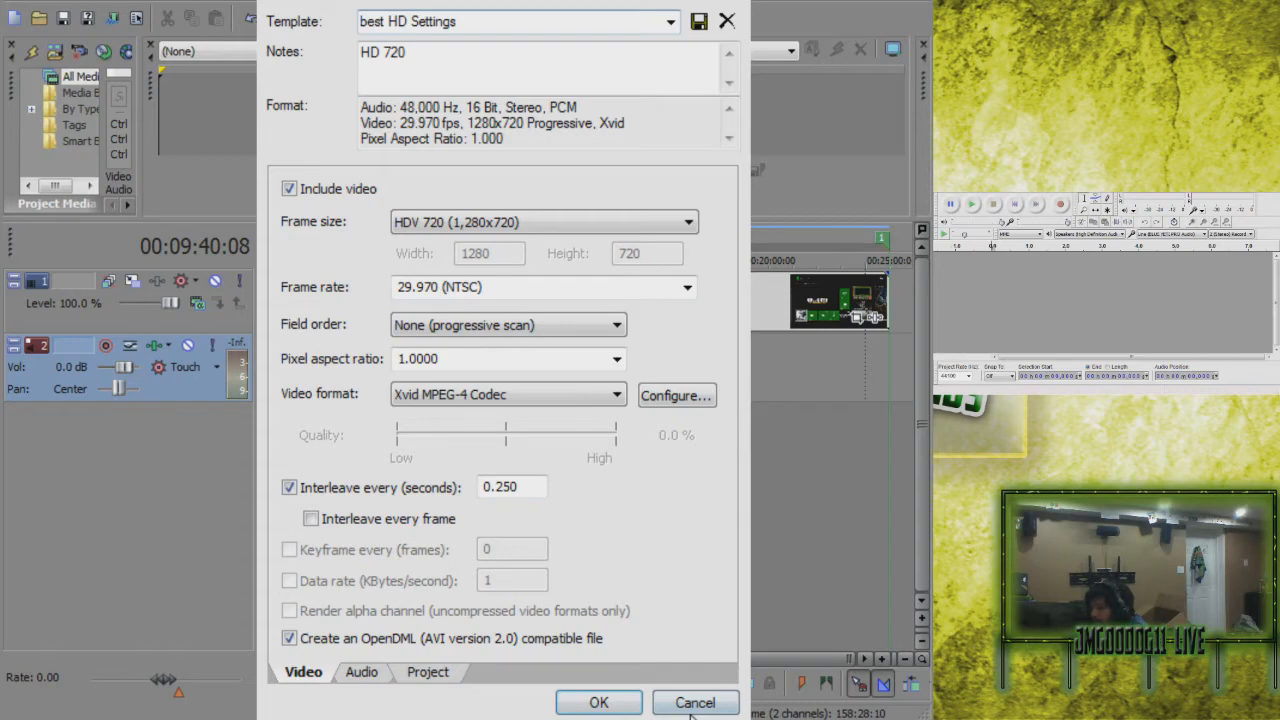
left_click(690, 706)
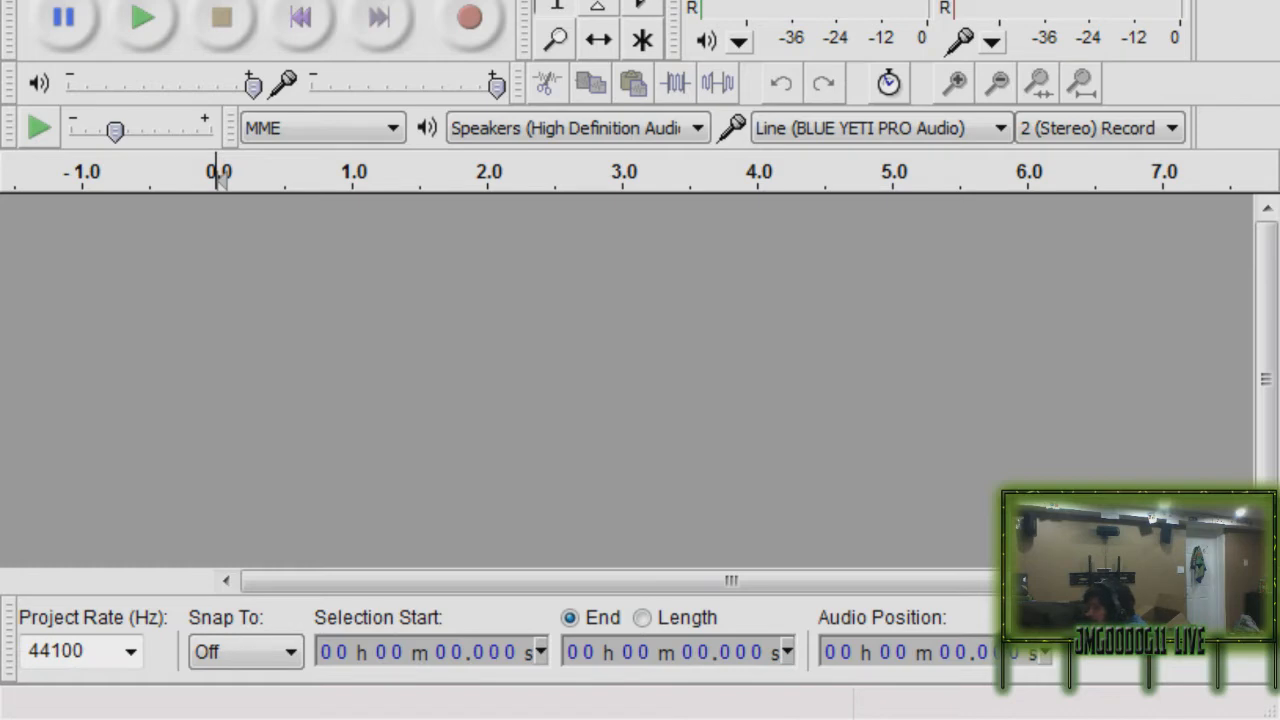
Step: Switch to Audacity and import Untitled_Wave (Microsoft)_best wav sound[0].wav, making a copy of the files before editing
key("alt+Tab")
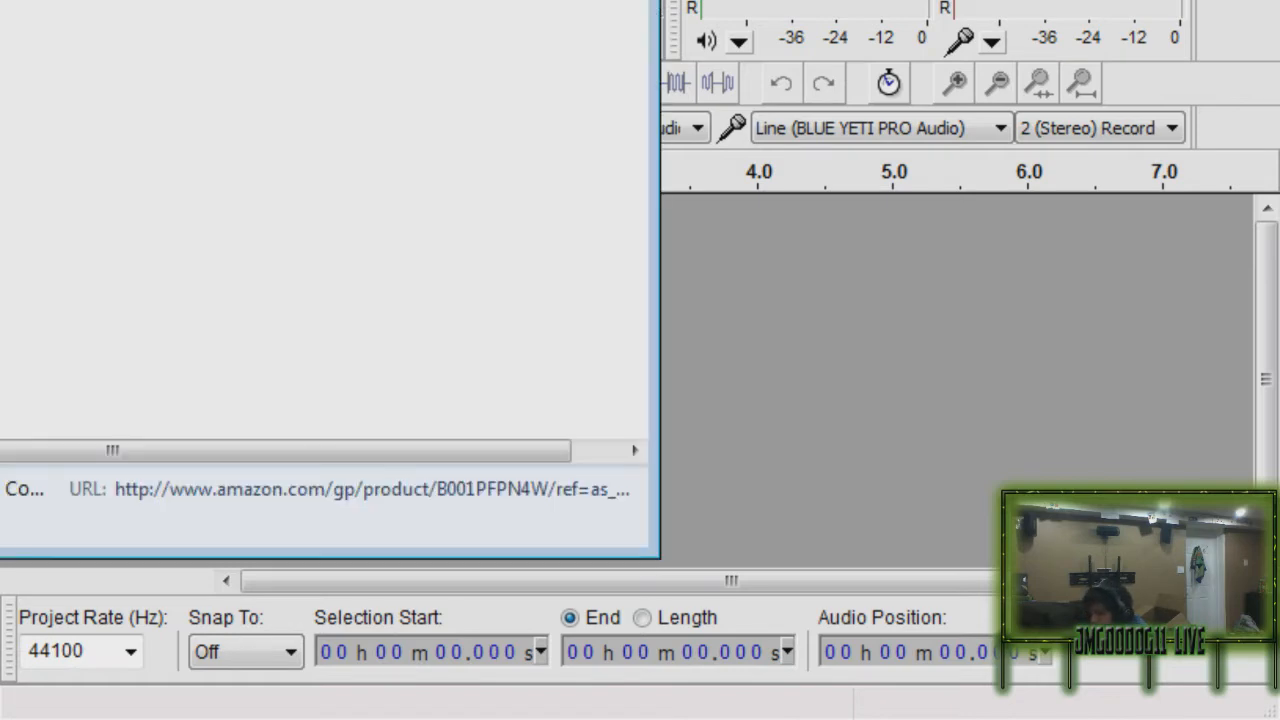
left_click(230, 689)
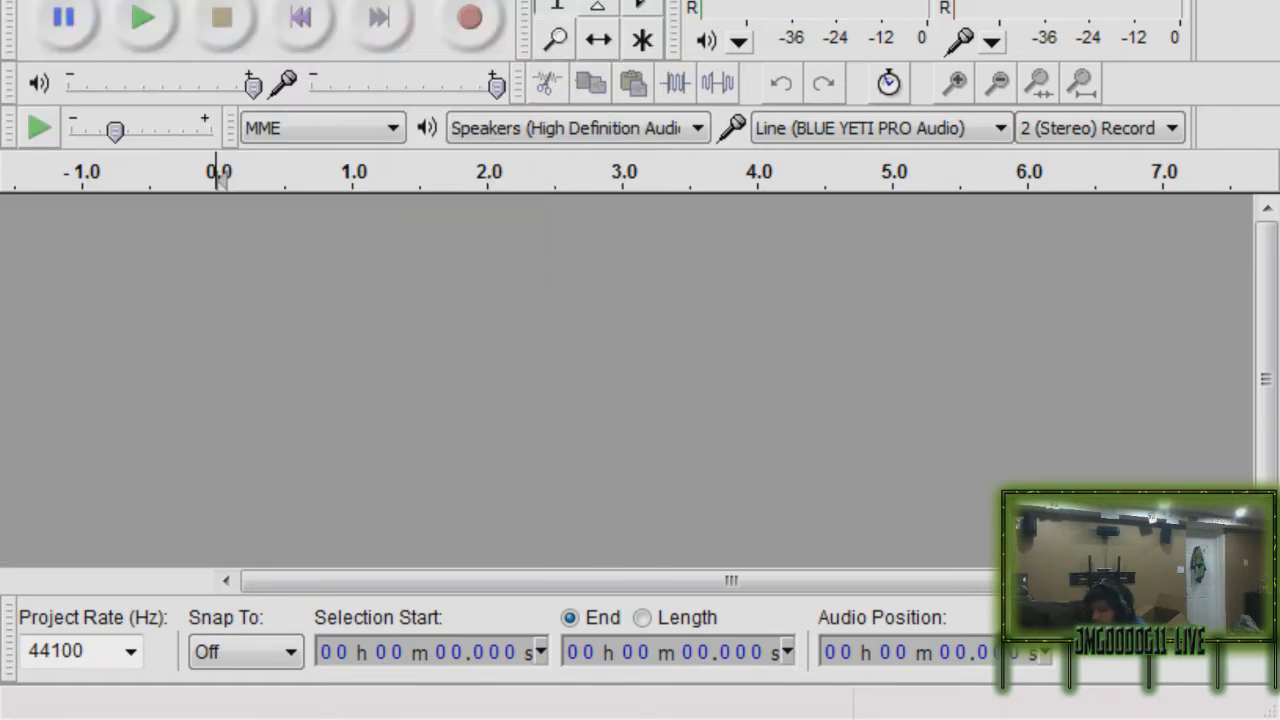
key("alt+Tab")
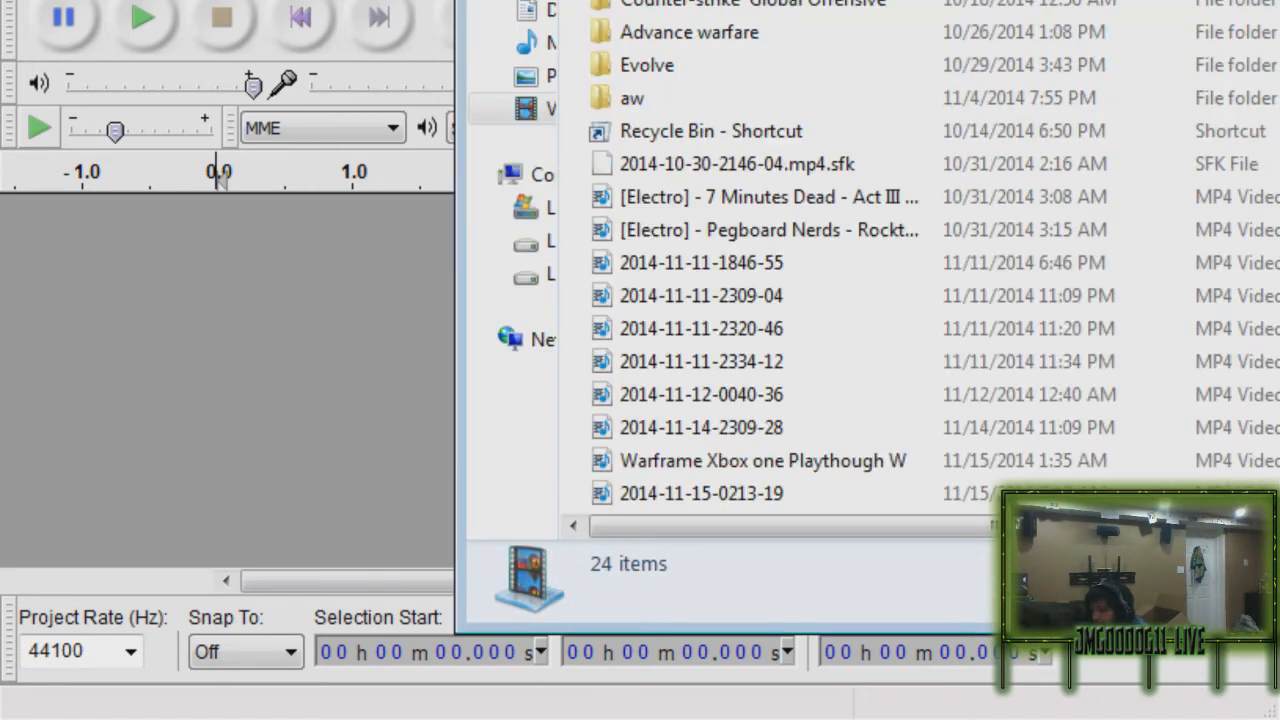
key("alt+Tab")
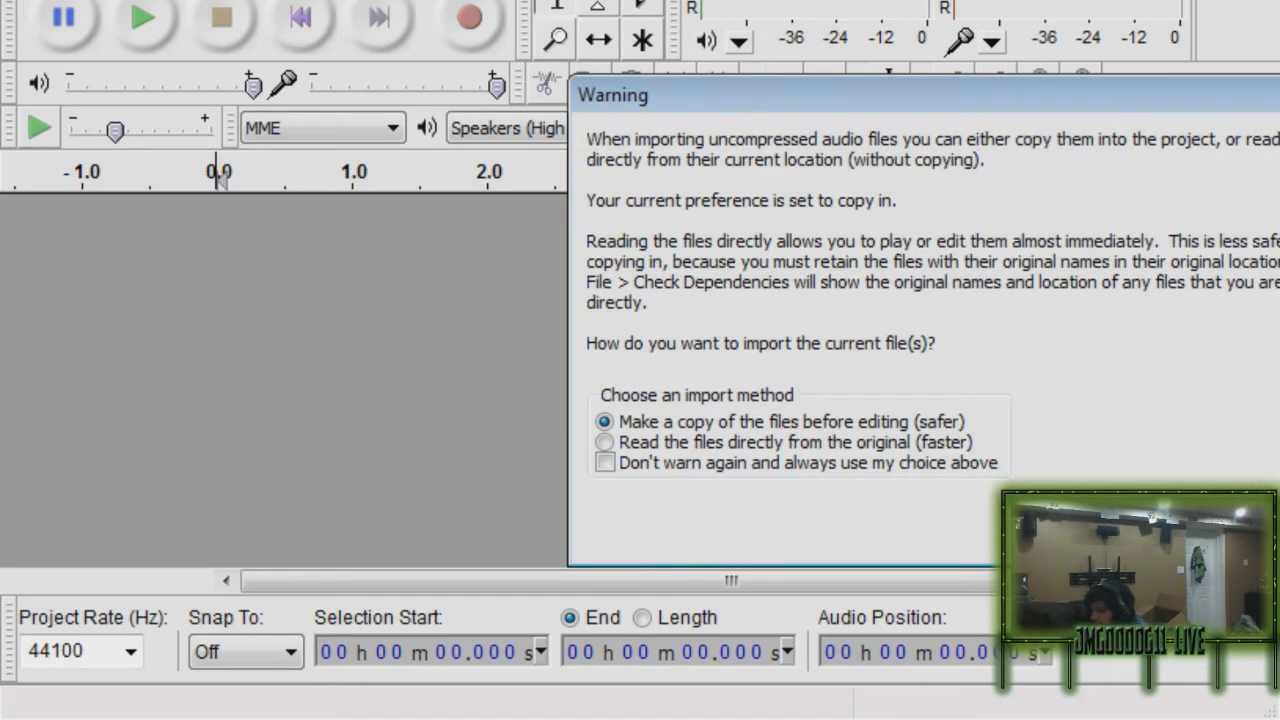
left_click_drag(900, 95, 462, 56)
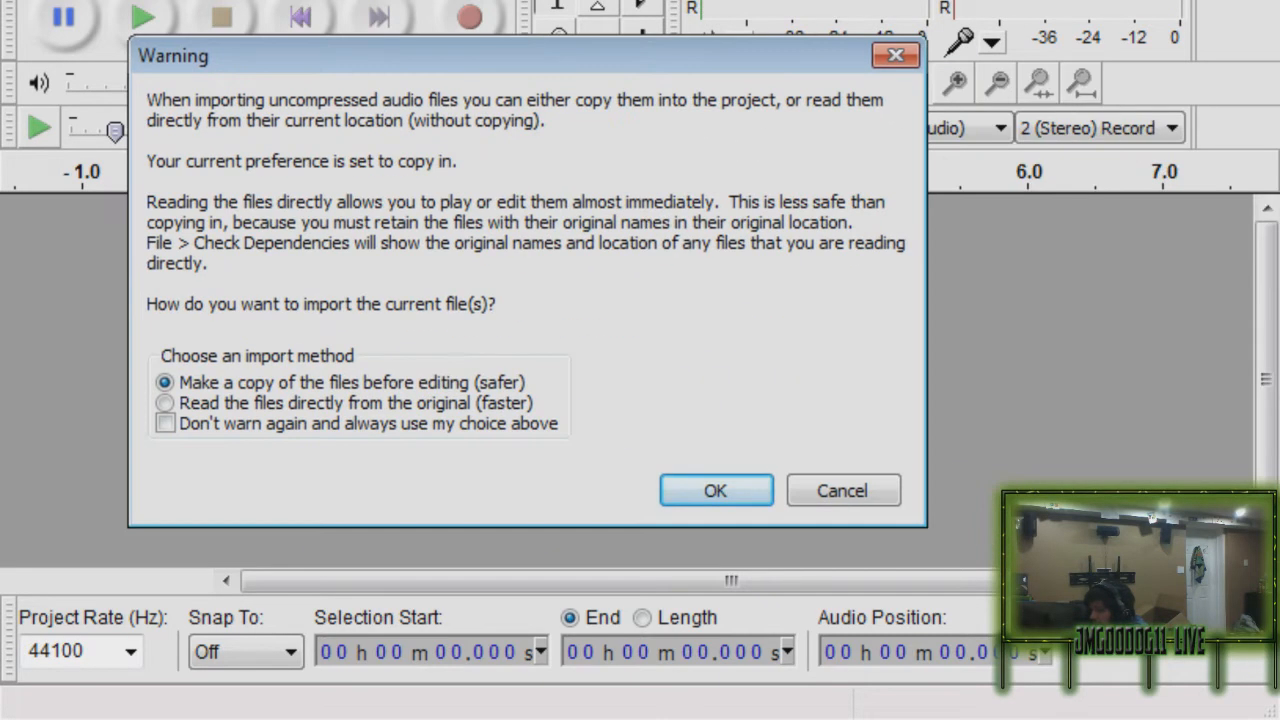
key("Return")
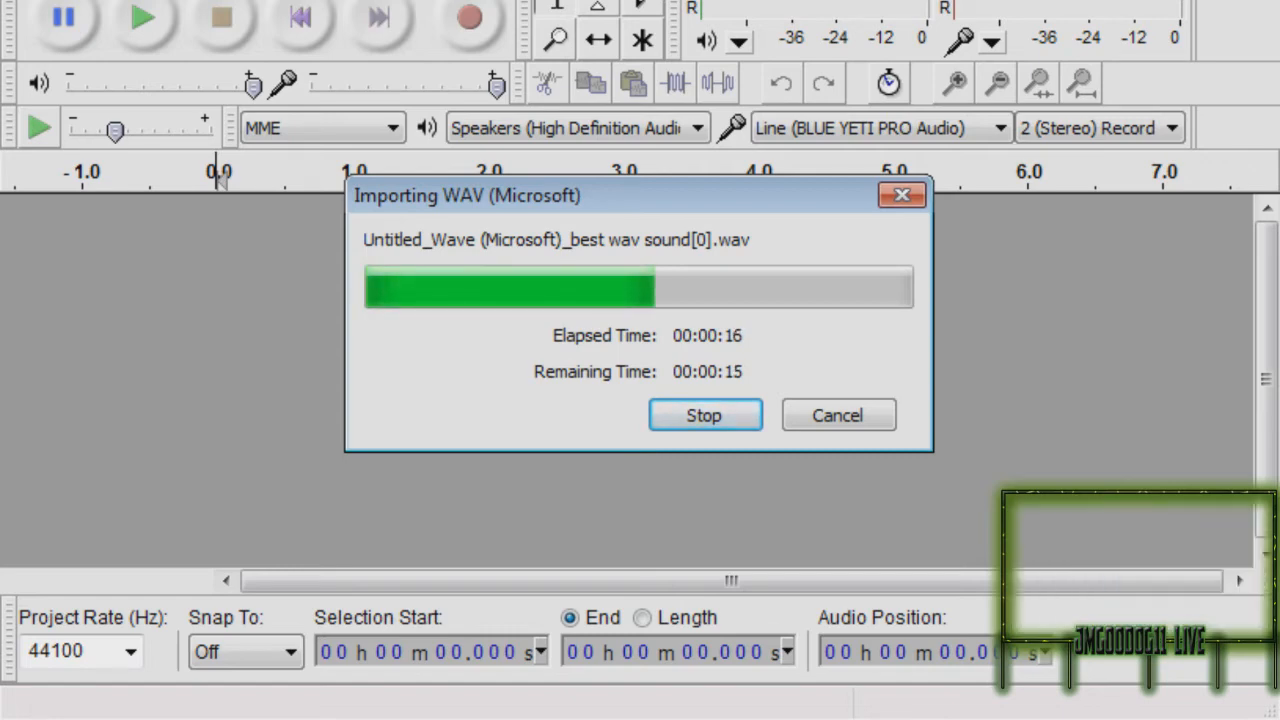
left_click_drag(640, 195, 626, 225)
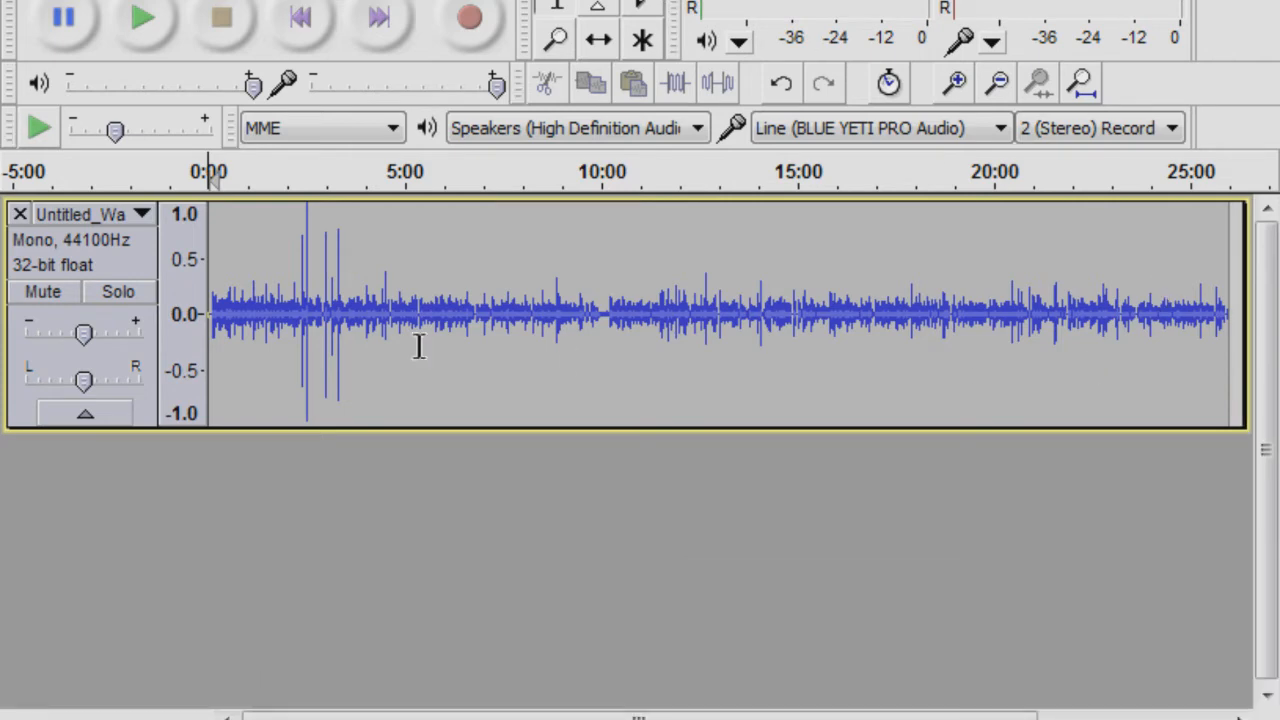
Step: Inspect the cluster of loud spikes between about 2:07 and 3:19 and place the cursor just before the first large one
left_click_drag(293, 285, 343, 320)
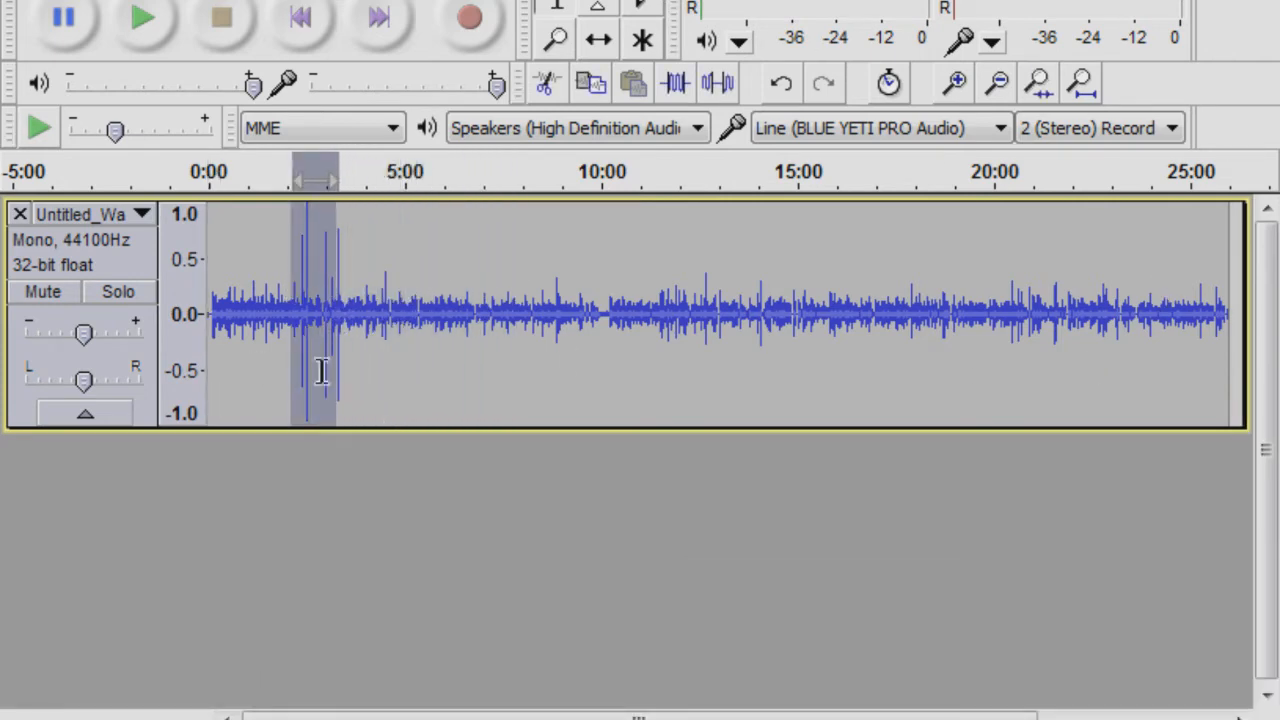
scroll(268, 350, "up", 3)
scroll(571, 380, "up", 4)
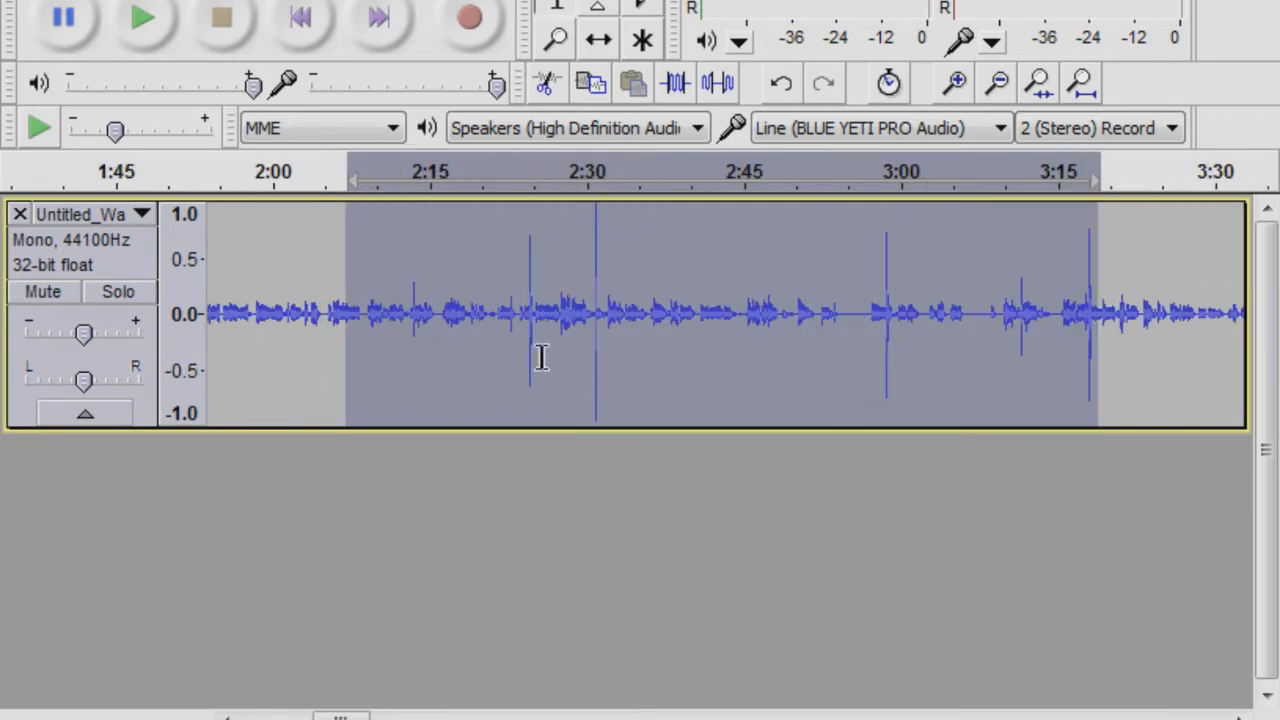
left_click(527, 305)
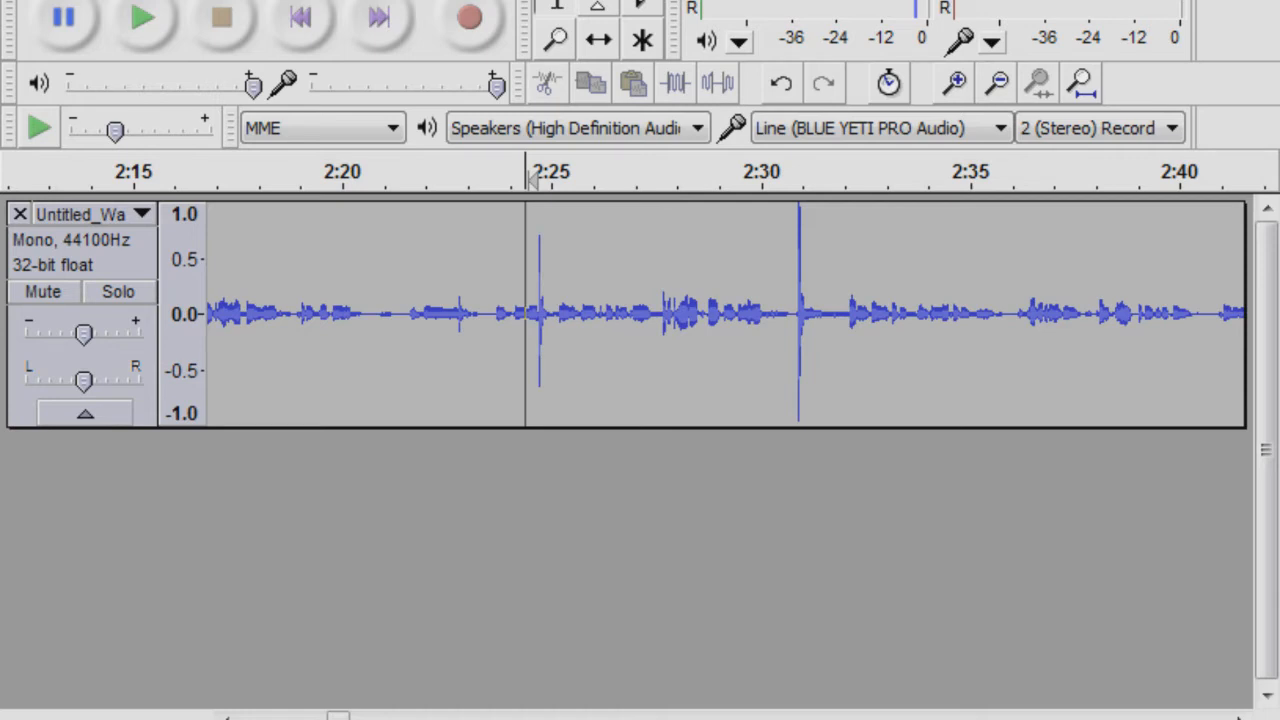
Step: Isolate the tall spike near 2:31 and play the audio from just before it
left_click(792, 318)
left_click_drag(817, 296, 791, 304)
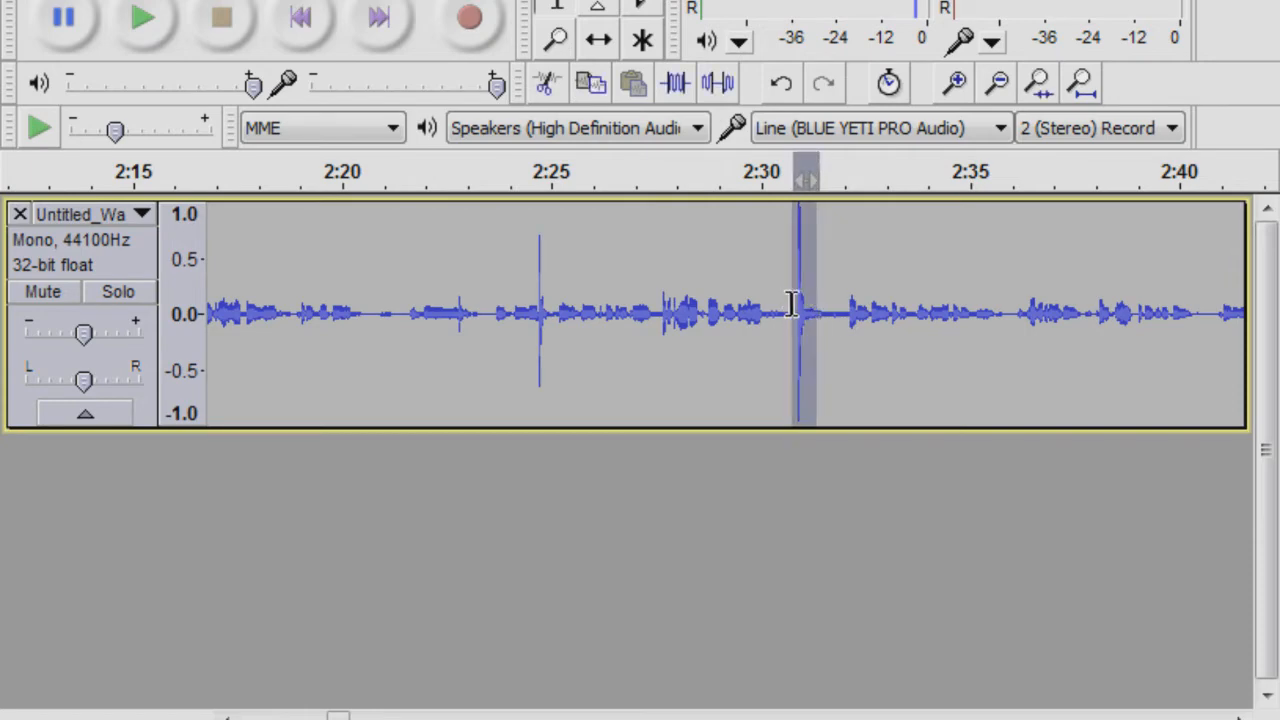
scroll(797, 322, "up", 4)
scroll(797, 326, "down", 1)
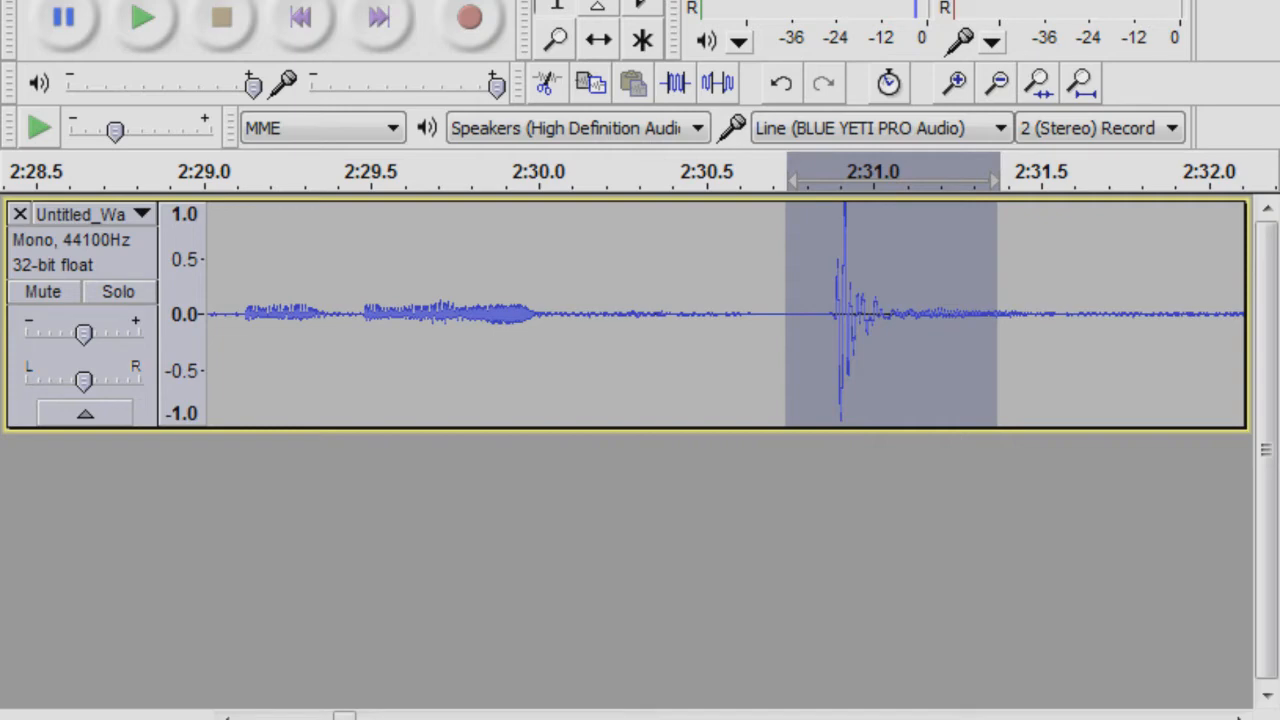
left_click(814, 299)
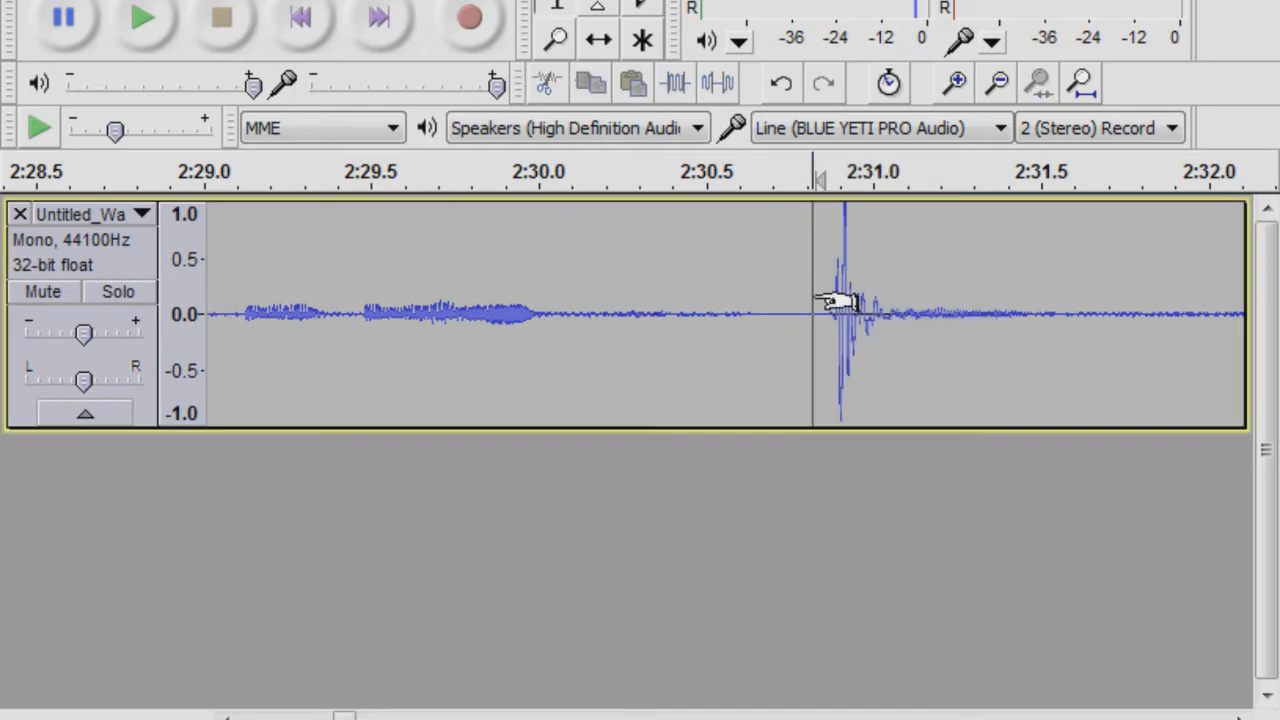
key("space")
key("space")
key("space")
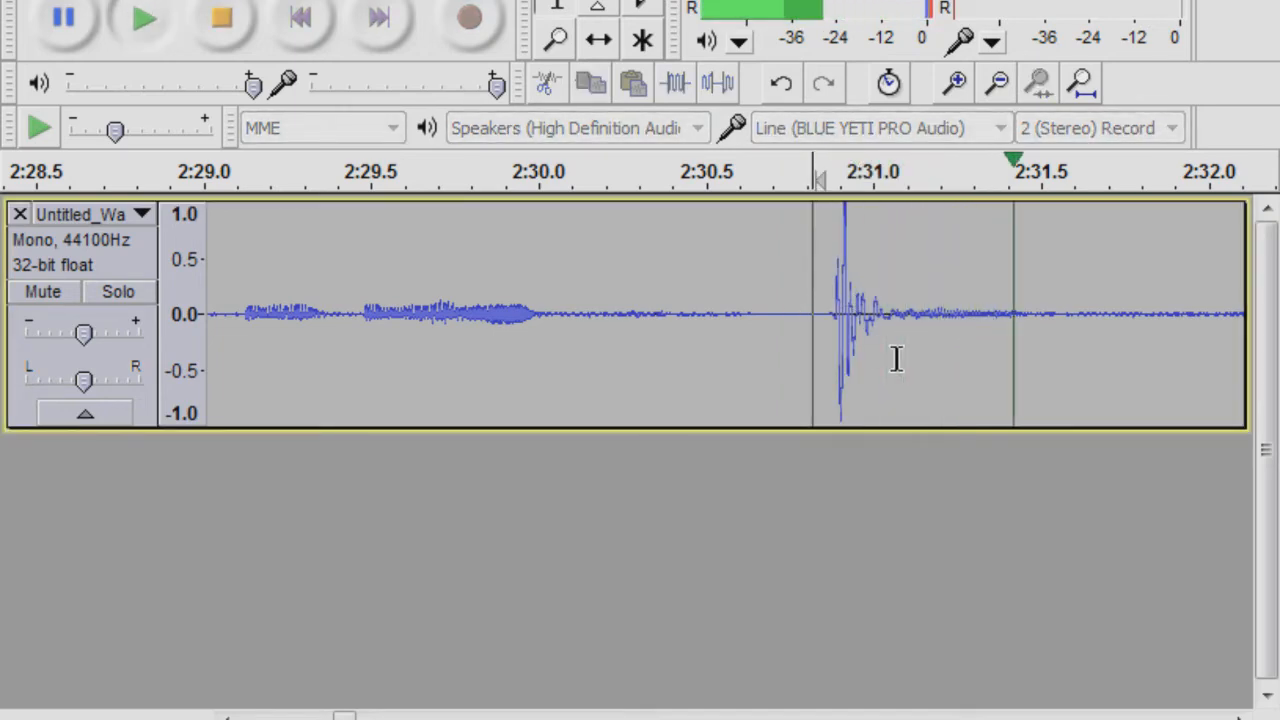
Step: Select the spike and the quiet stretch after it, from about 2:30.85 to 2:32.1, and play the selection
left_click_drag(894, 356, 824, 315)
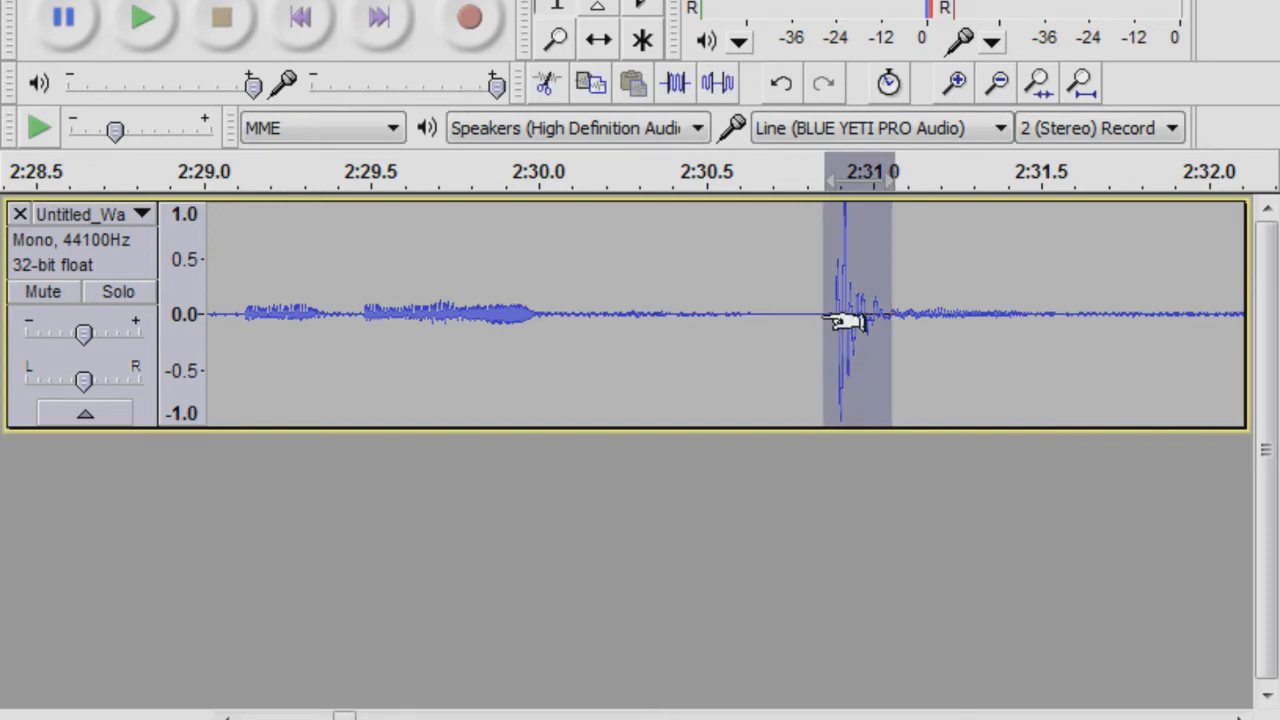
left_click_drag(889, 377, 1198, 378)
key("space")
key("space")
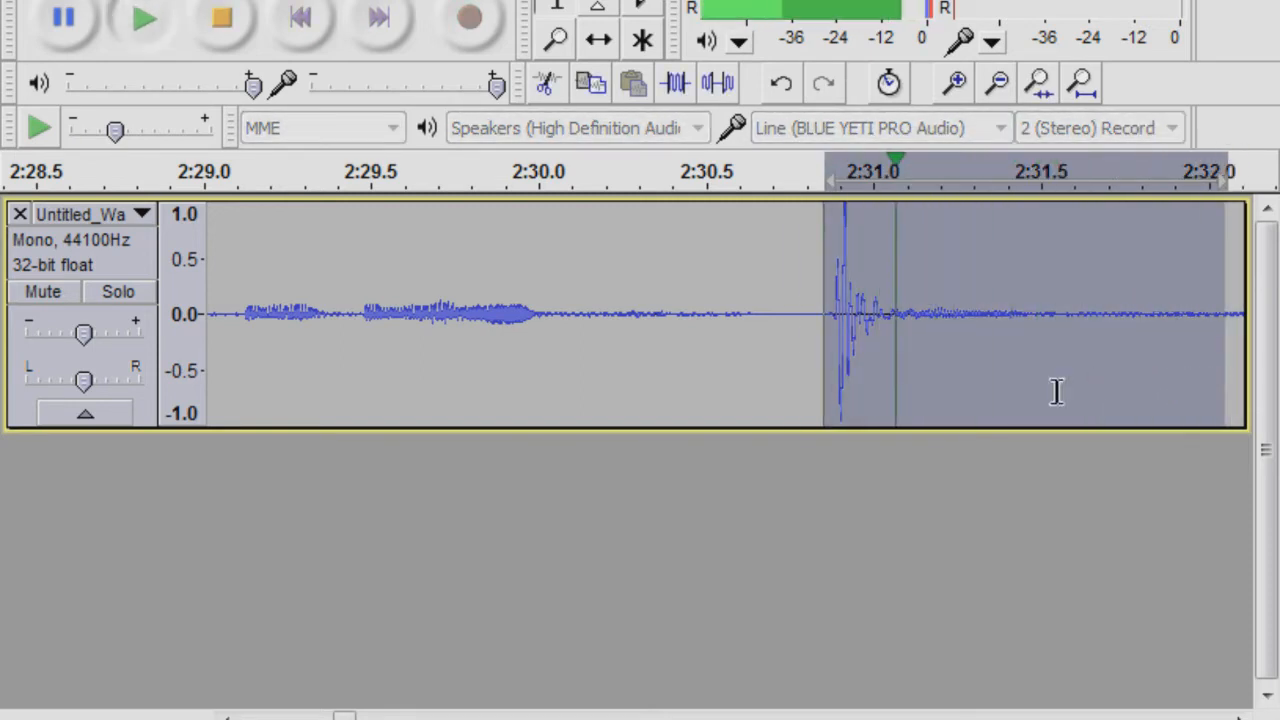
scroll(998, 374, "down", 2)
left_click_drag(1051, 366, 1093, 352)
key("space")
scroll(1057, 372, "up", 2)
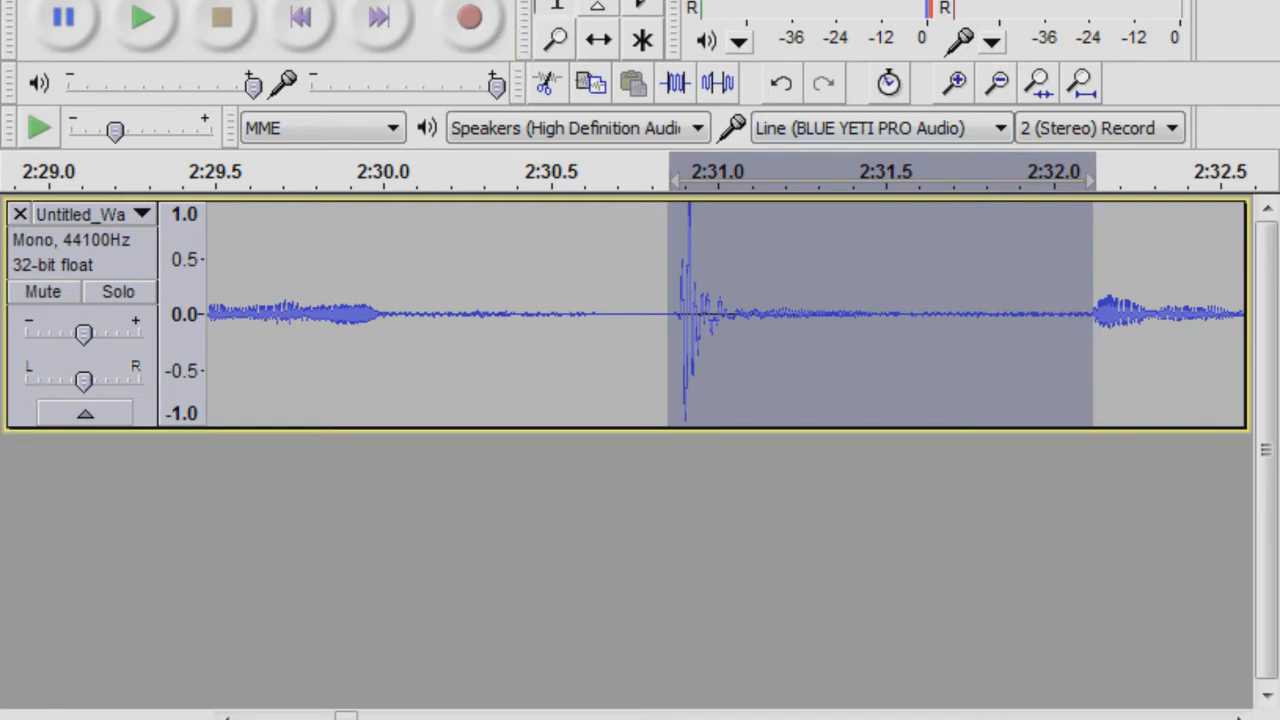
Step: Capture a noise profile from the selected spike, apply Noise Removal with 48 dB noise reduction, and play the result
left_click(530, 0)
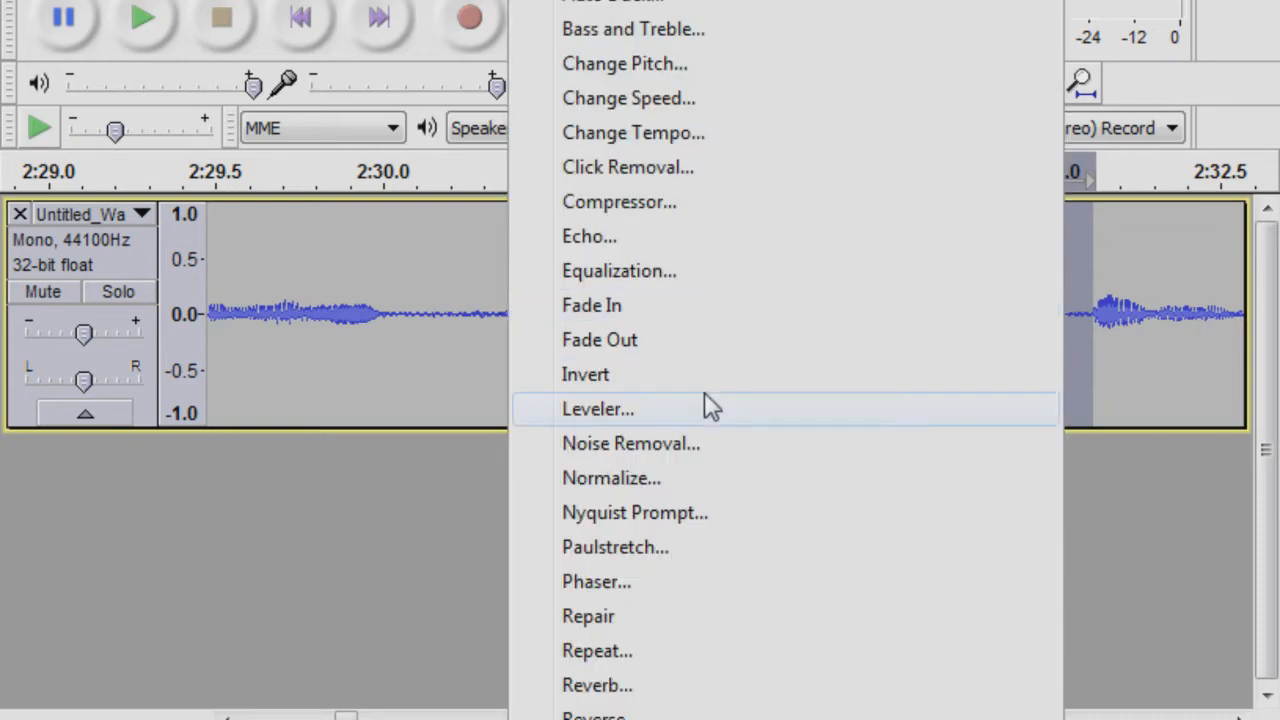
left_click(626, 443)
left_click(638, 219)
left_click(545, 0)
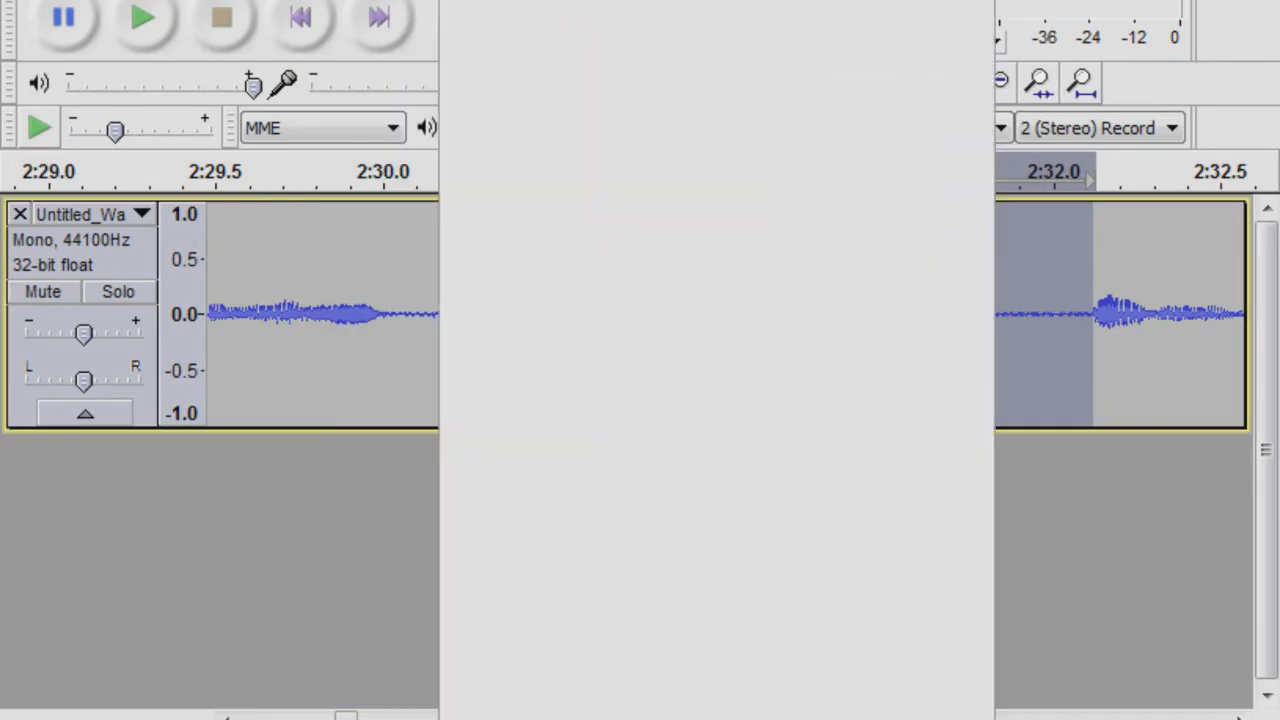
left_click(563, 443)
left_click_drag(837, 397, 934, 397)
left_click(775, 666)
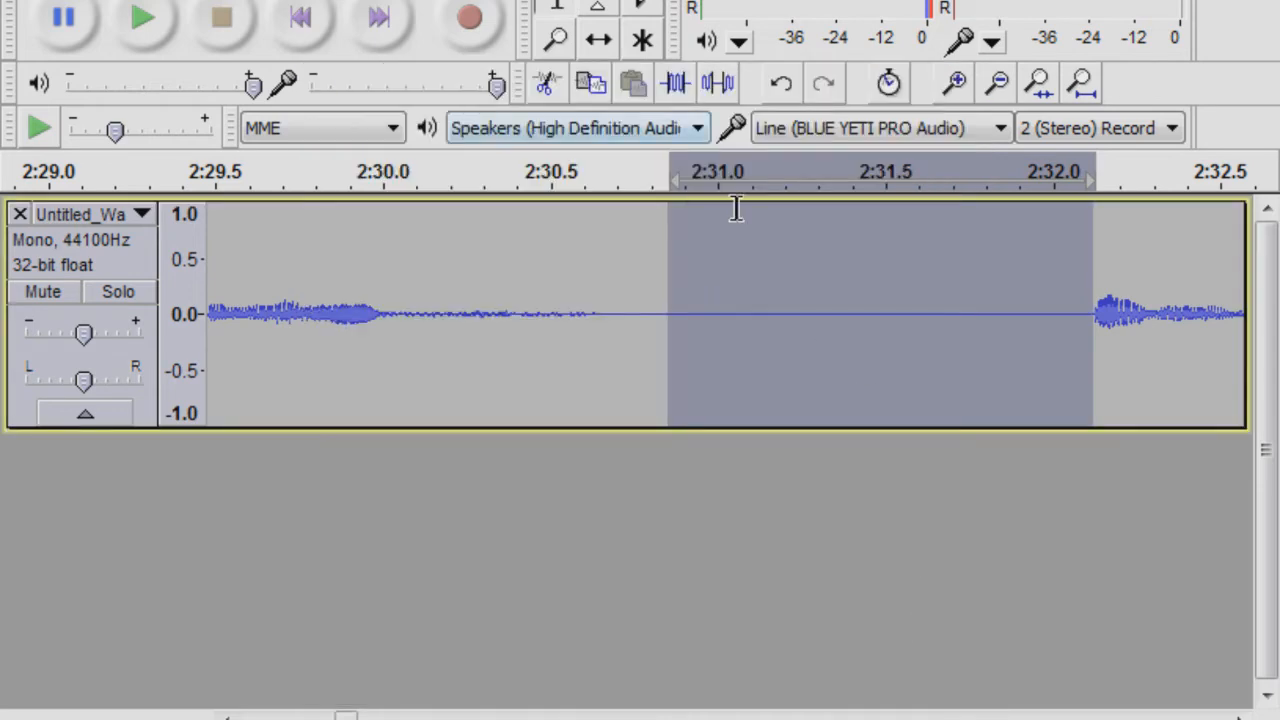
key("space")
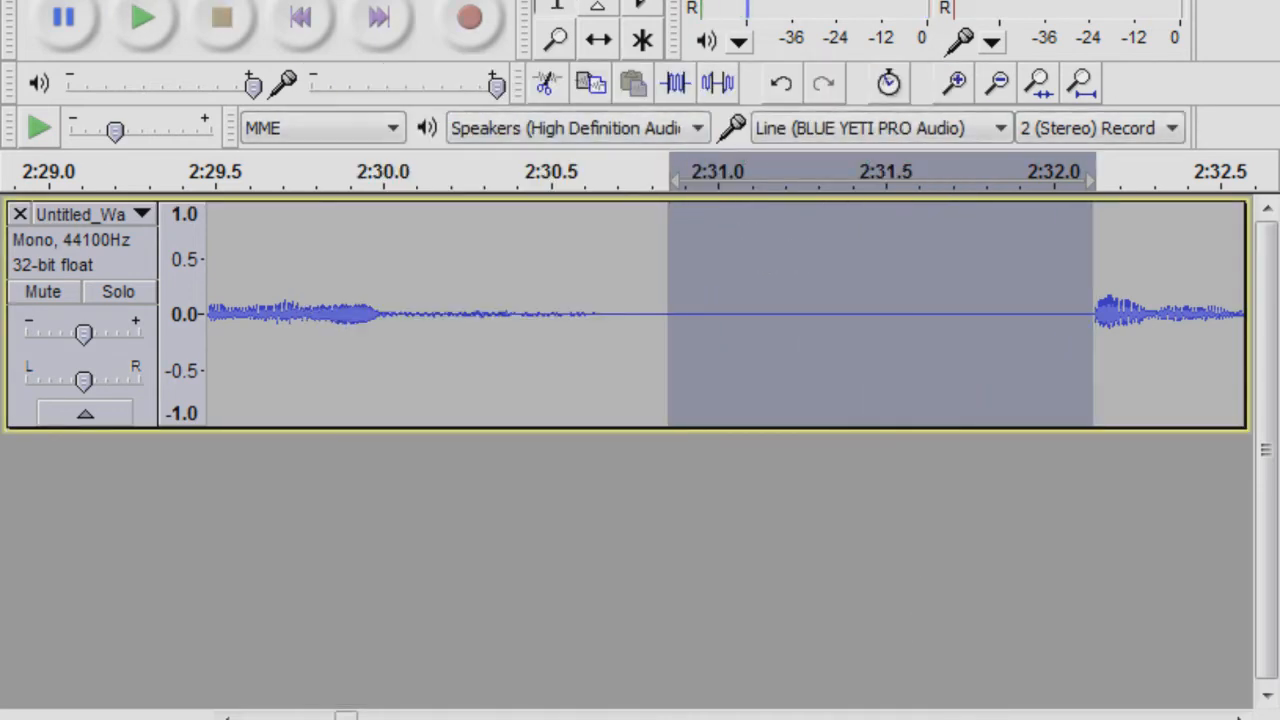
Step: Retake the noise profile from the same selection and reopen Noise Removal
left_click(545, 0)
left_click(560, 455)
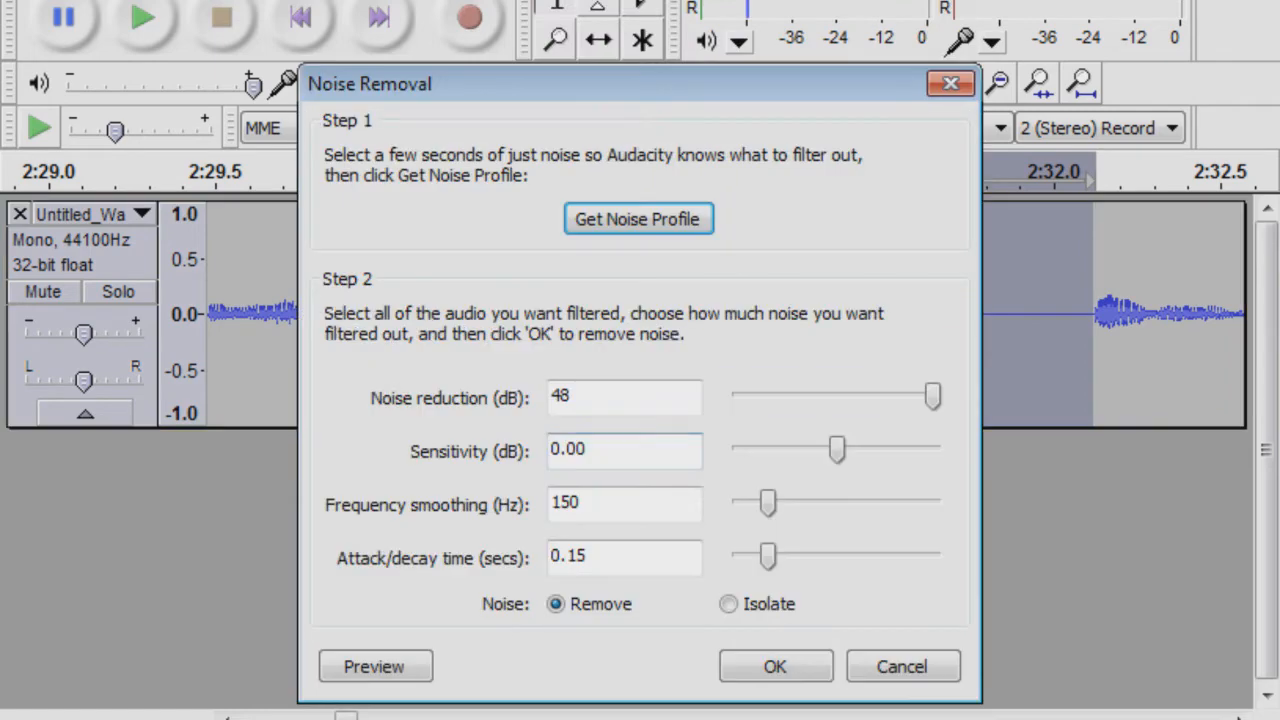
left_click(627, 224)
left_click(526, 2)
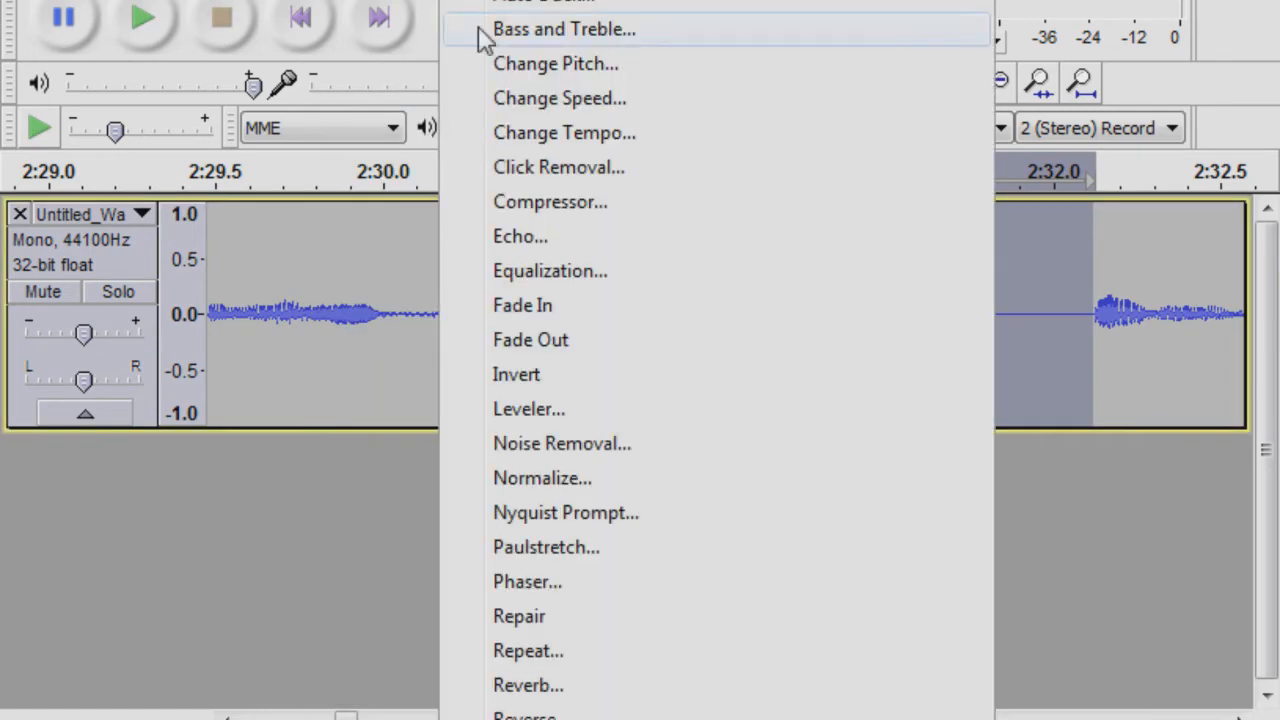
left_click(591, 445)
left_click(1137, 663)
Step: Extend the selection's start back to about 2:30.0 to include the remaining background noise, and play it
left_click_drag(691, 337, 381, 338)
key("space")
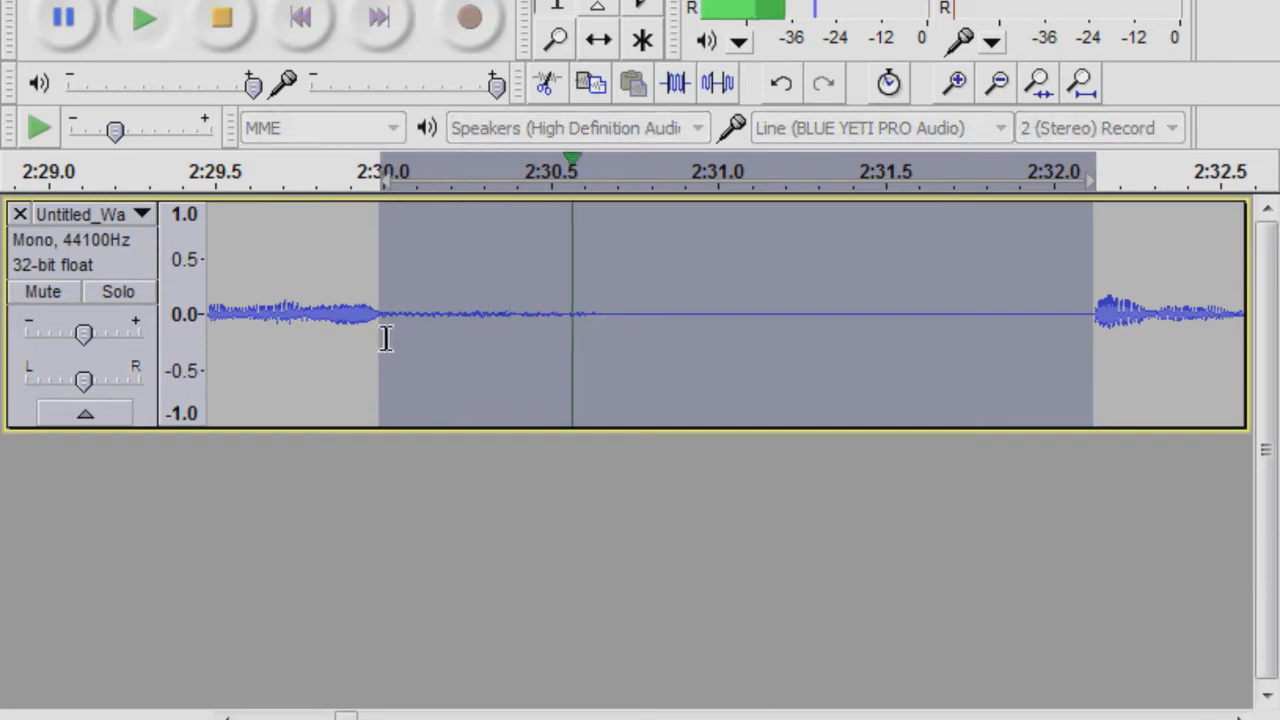
scroll(452, 360, "down", 2)
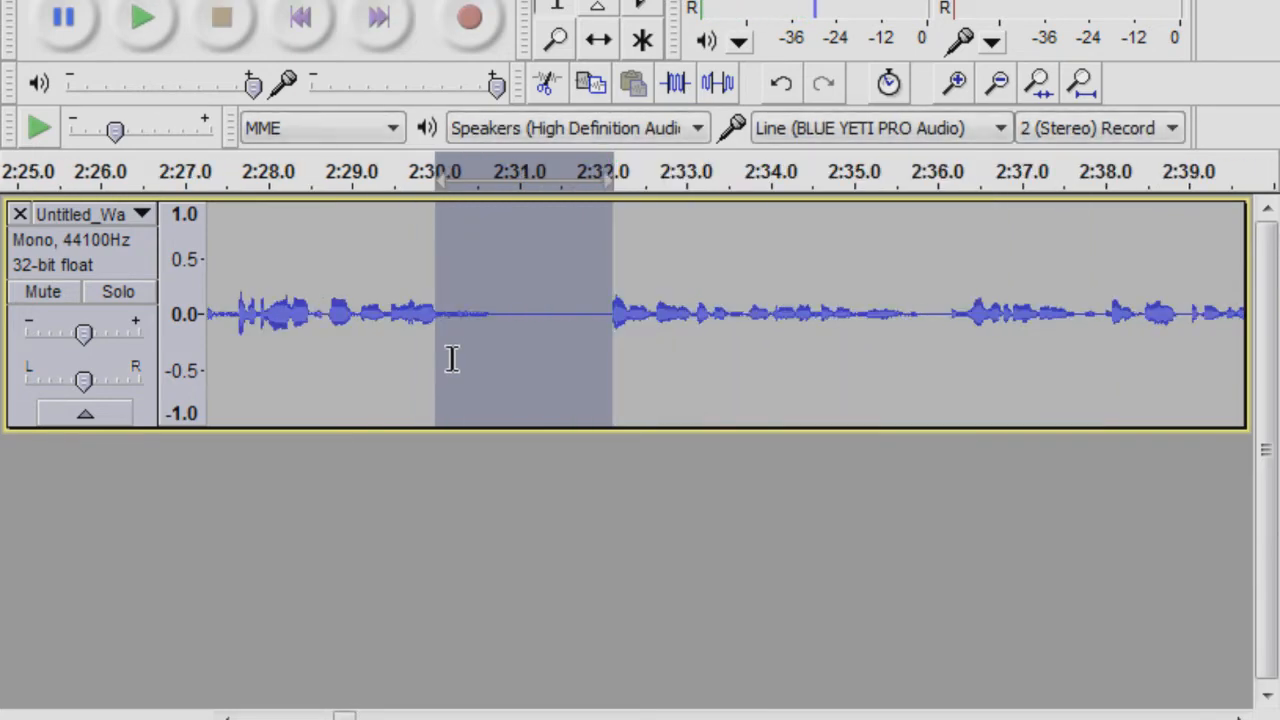
scroll(440, 361, "up", 2)
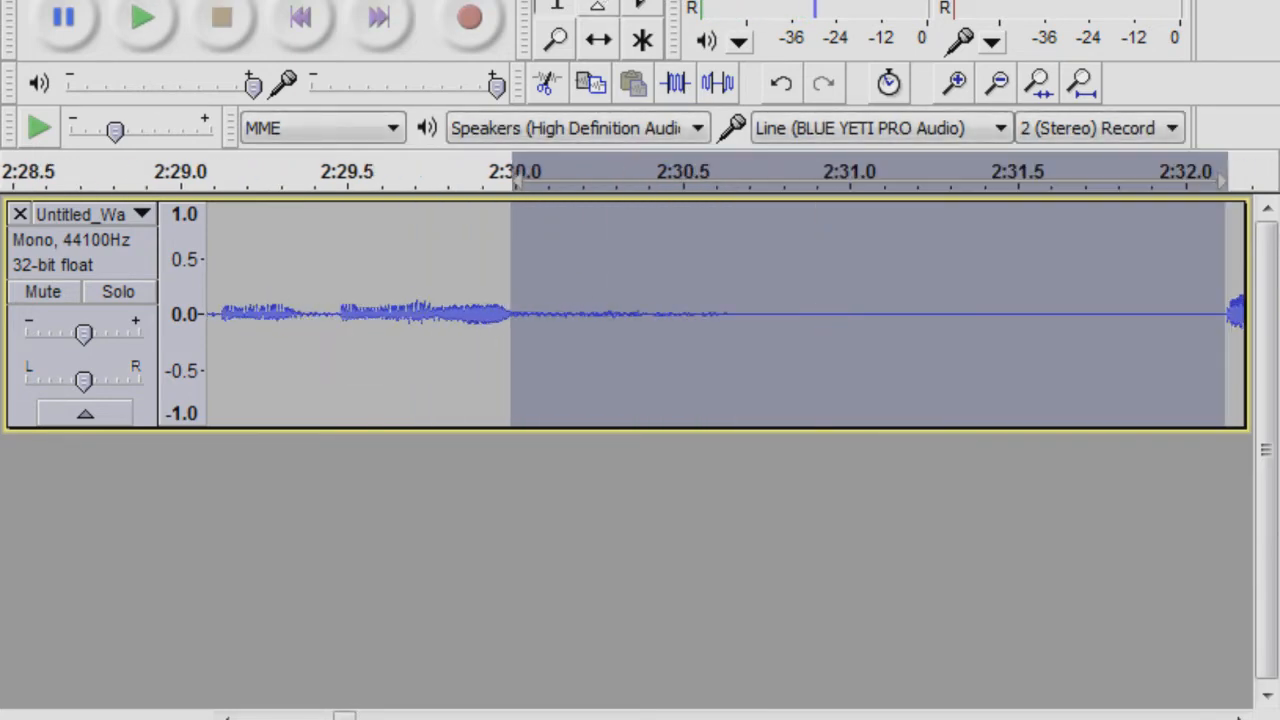
Step: Capture a noise profile from the extended selection and apply Noise Removal to it with 48 dB noise reduction
left_click(470, 0)
left_click(594, 449)
left_click(642, 214)
left_click(470, 0)
left_click(590, 446)
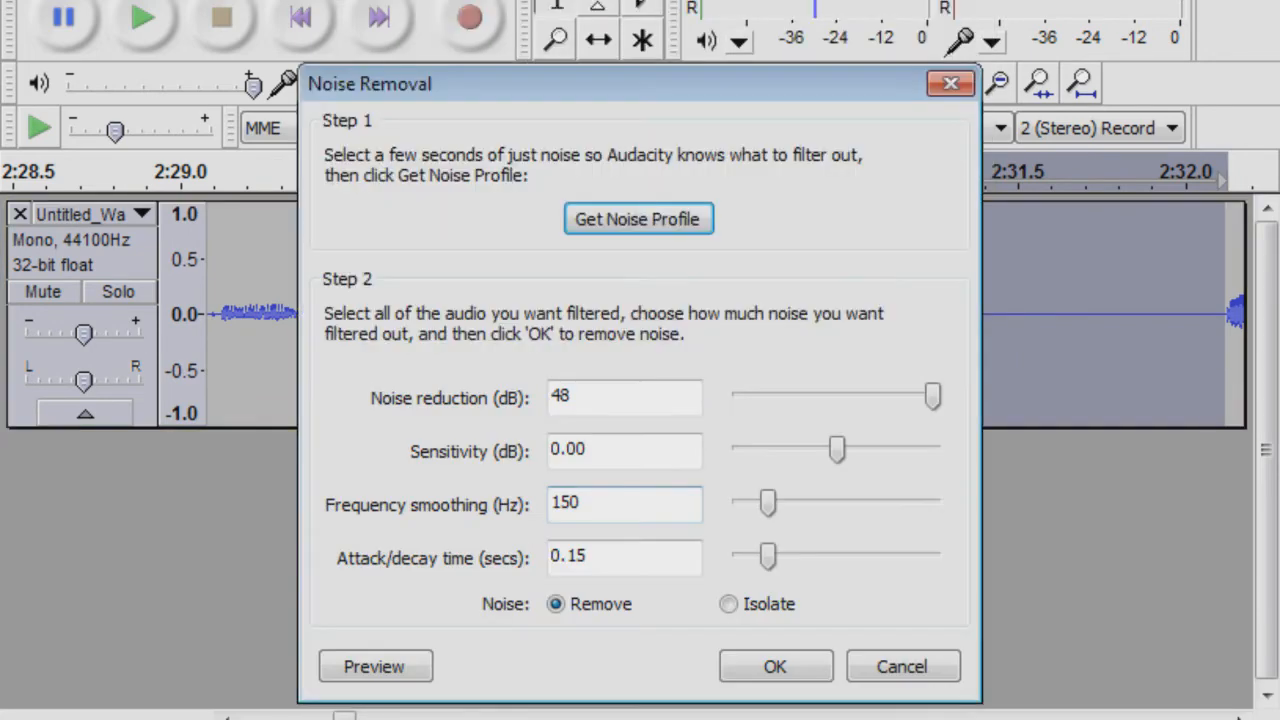
left_click(775, 666)
Step: Select the loud spike from about 2:24.7 to 2:25.2 and play the selection
scroll(480, 507, "down", 2)
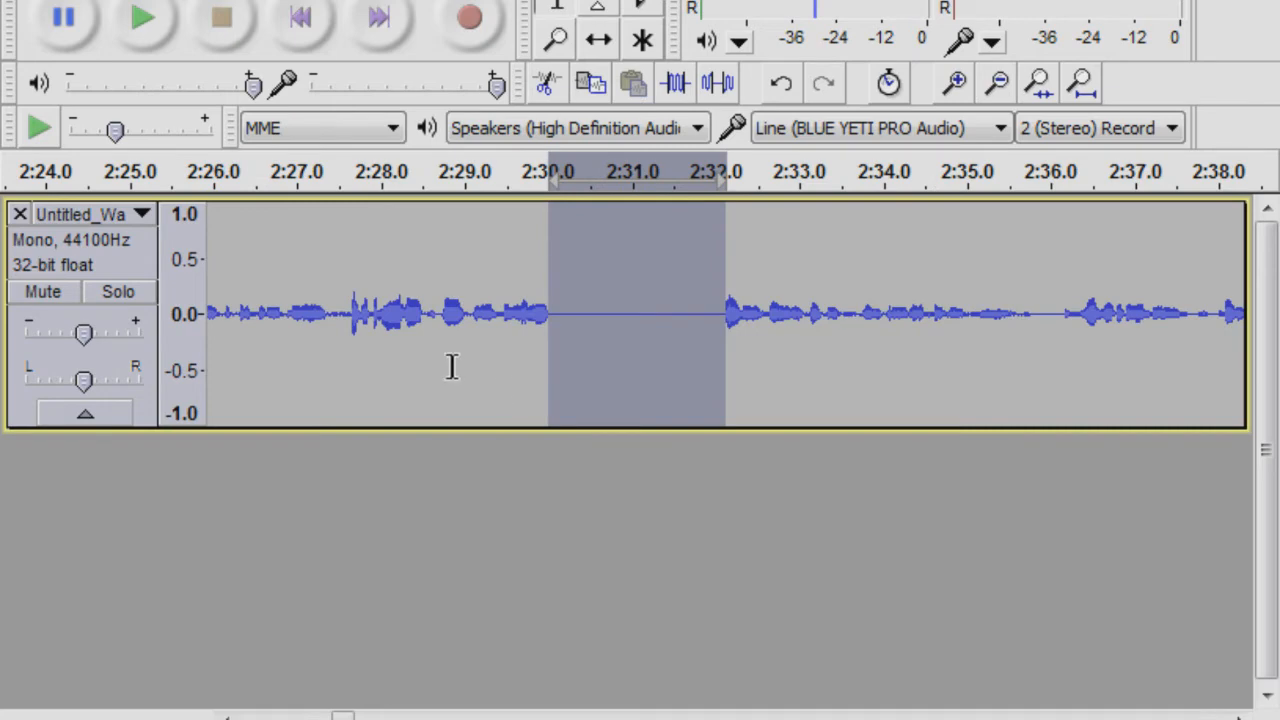
scroll(453, 366, "down", 1)
left_click(290, 314)
scroll(290, 314, "up", 4)
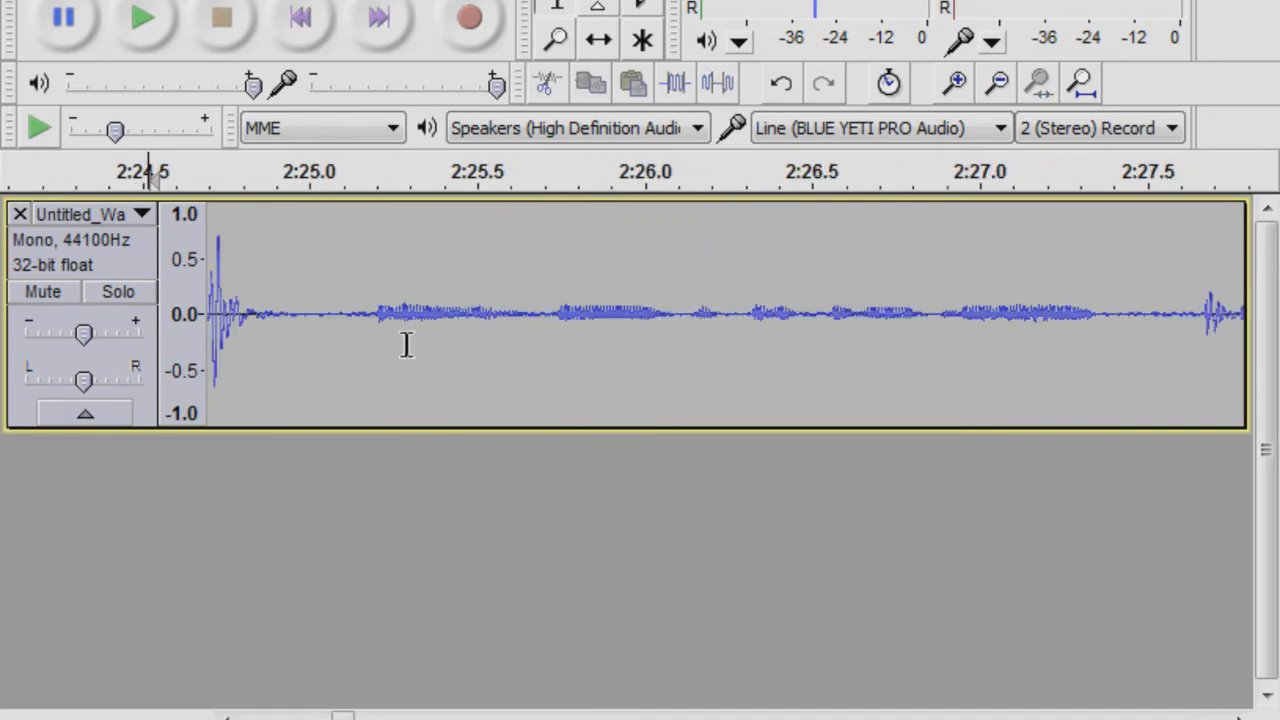
scroll(198, 400, "up", 1)
scroll(198, 414, "down", 1)
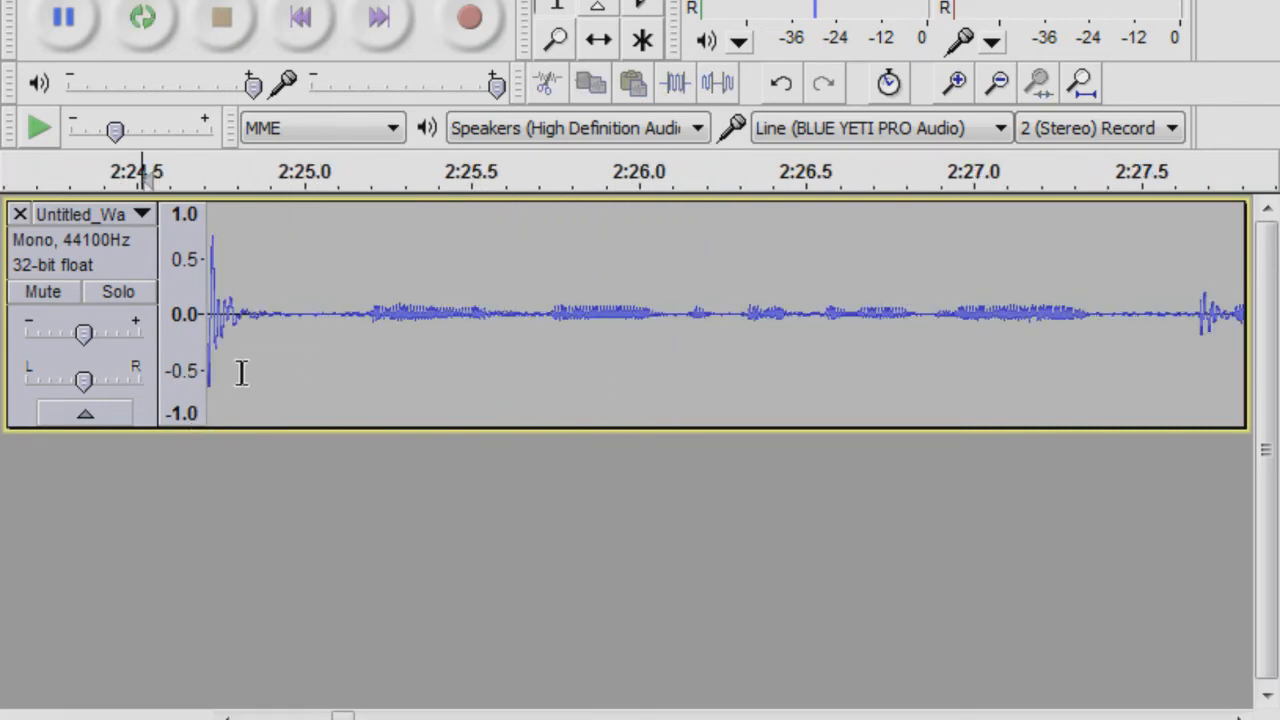
scroll(414, 346, "left", 2)
left_click(352, 294)
key("space")
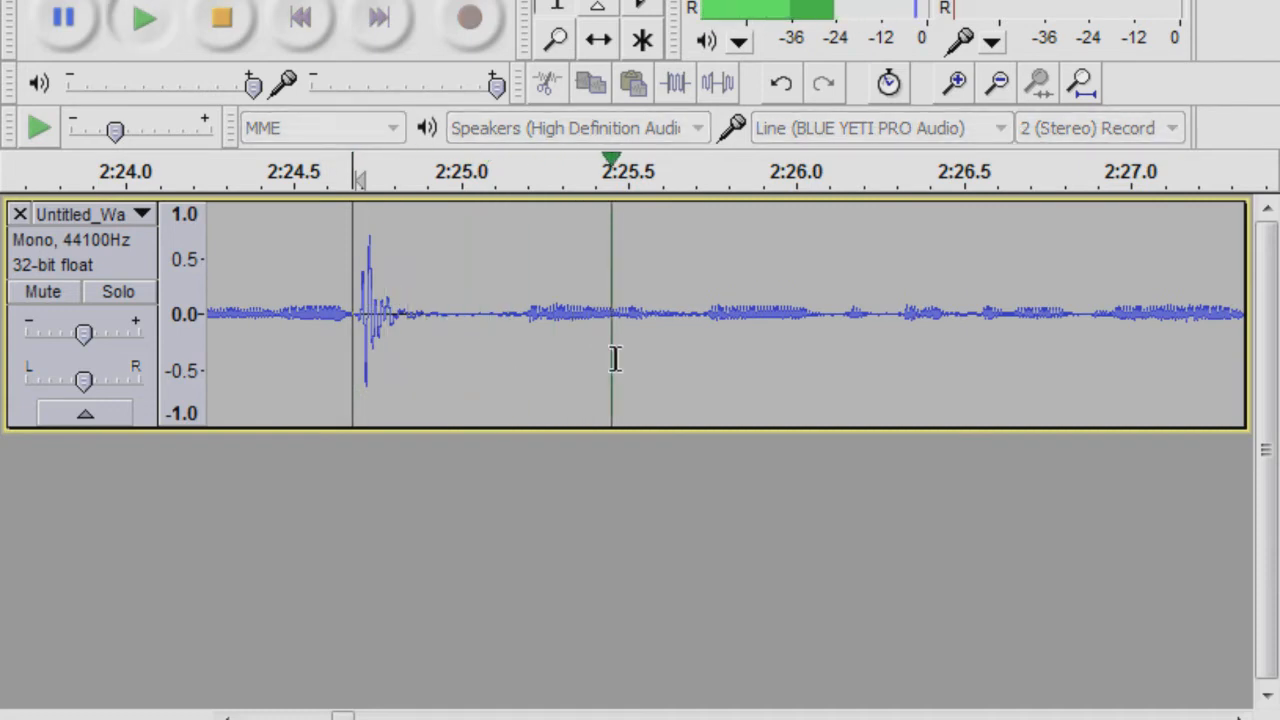
key("space")
left_click_drag(519, 326, 351, 332)
key("space")
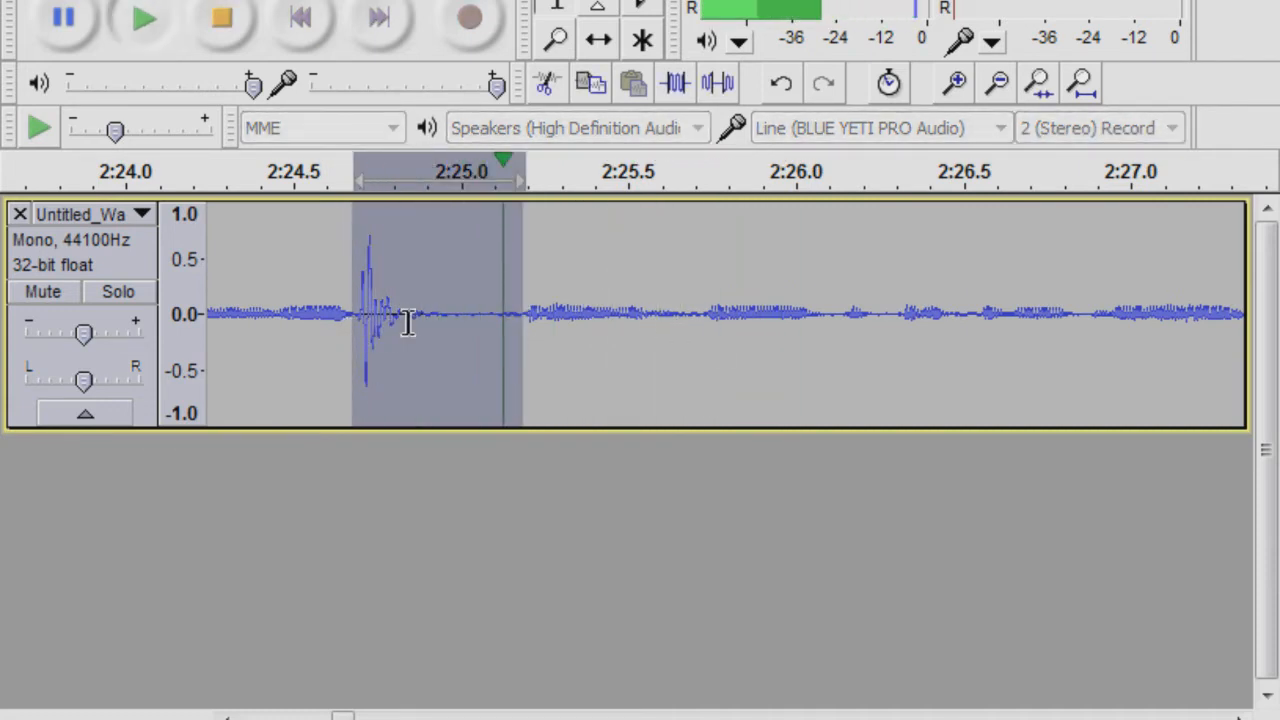
Step: Capture a noise profile from the selected spike near 2:24.7 and apply Noise Removal to it with 48 dB noise reduction
left_click(530, 0)
mouse_move(466, 0)
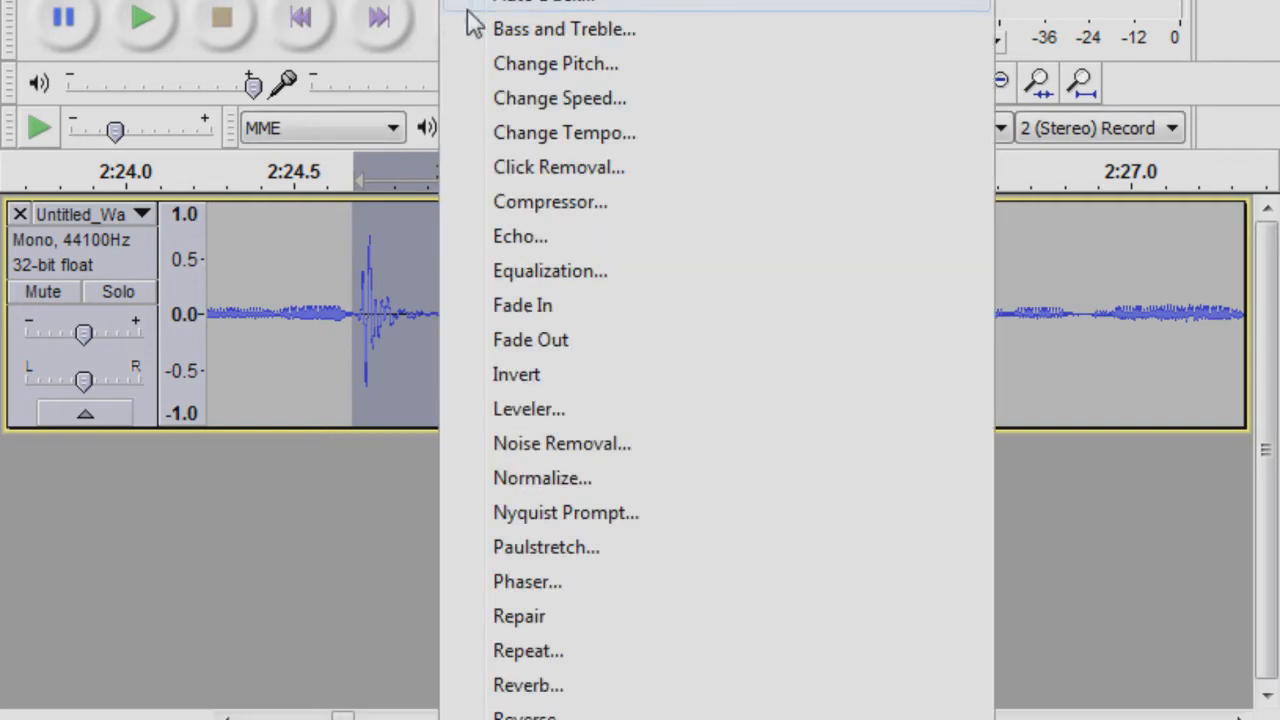
left_click(591, 443)
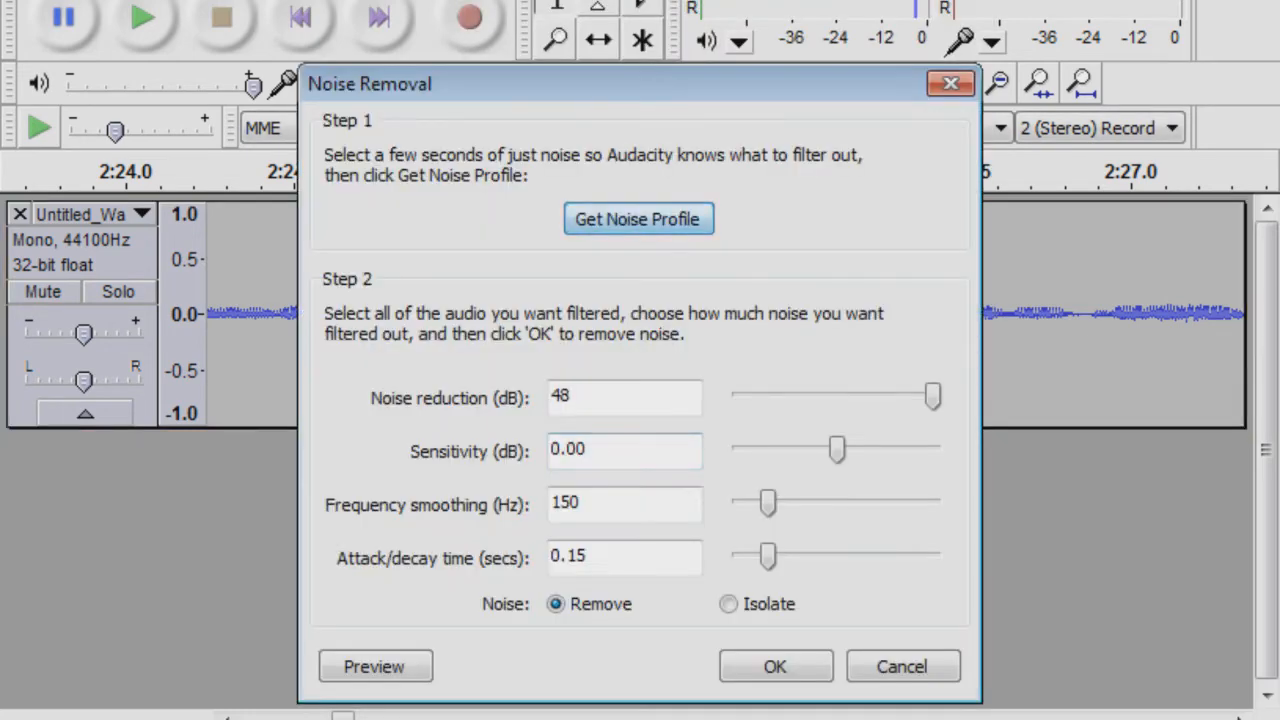
left_click(600, 217)
left_click(466, 0)
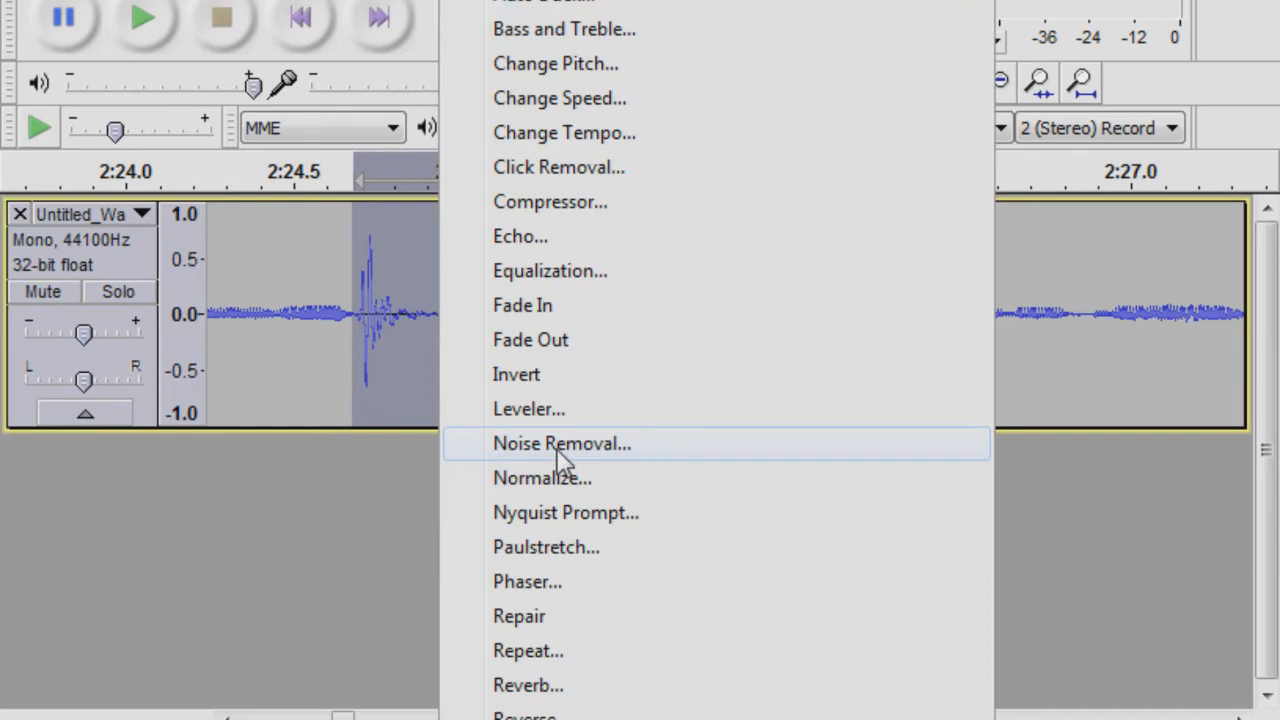
left_click(557, 450)
left_click(800, 665)
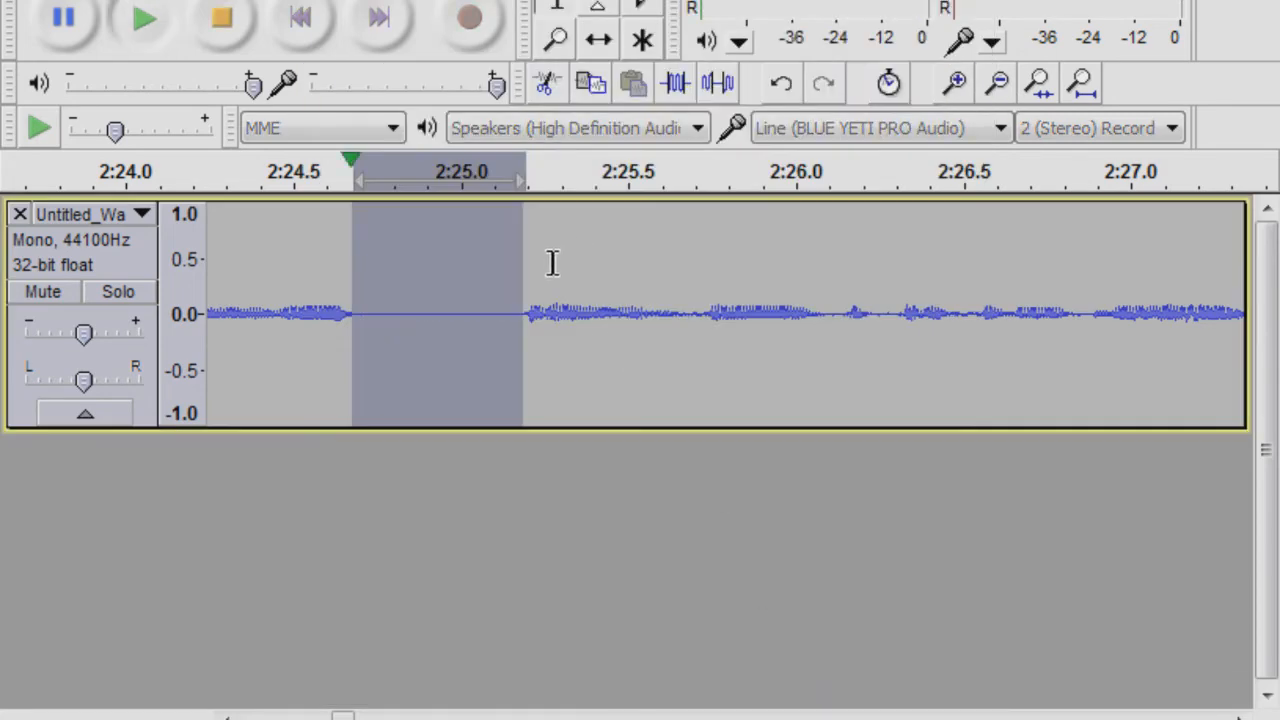
Step: Play the audio from about 2:24.5 to 2:30.0 and from about 2:21.5 to check the cleaned section
scroll(292, 340, "down", 2)
left_click_drag(289, 316, 2, 316)
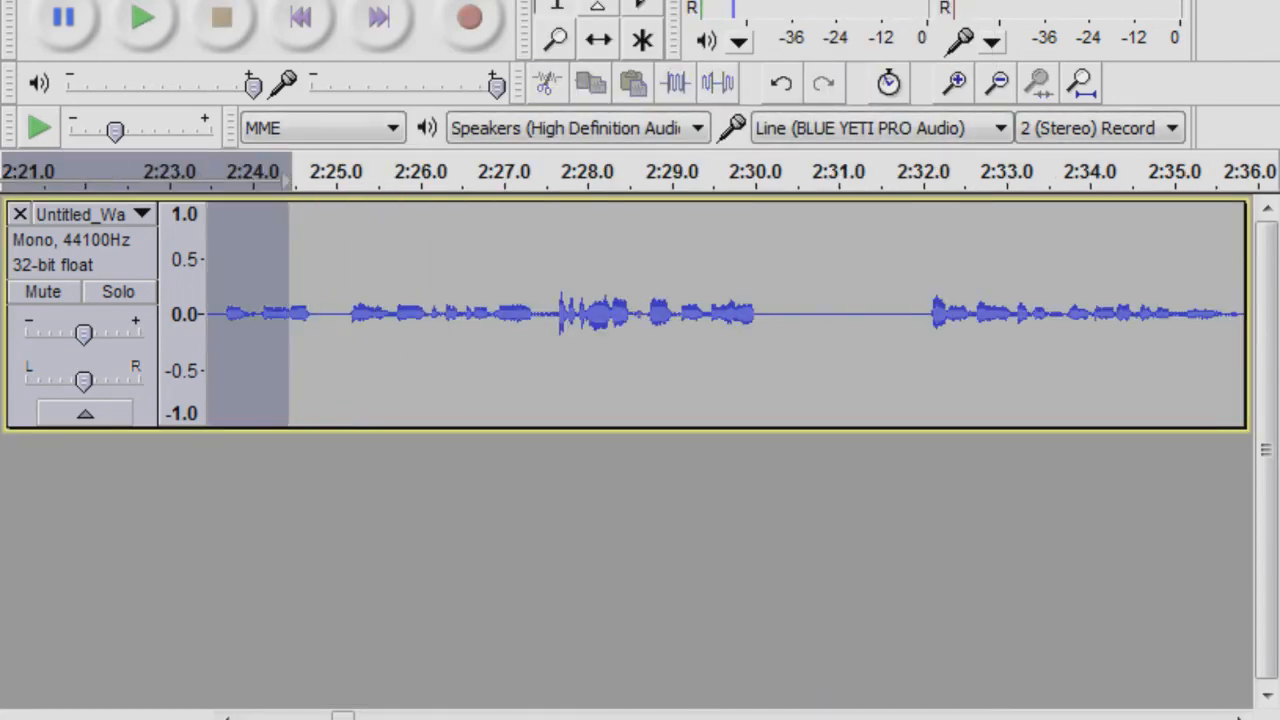
left_click_drag(669, 330, 1131, 331)
key("space")
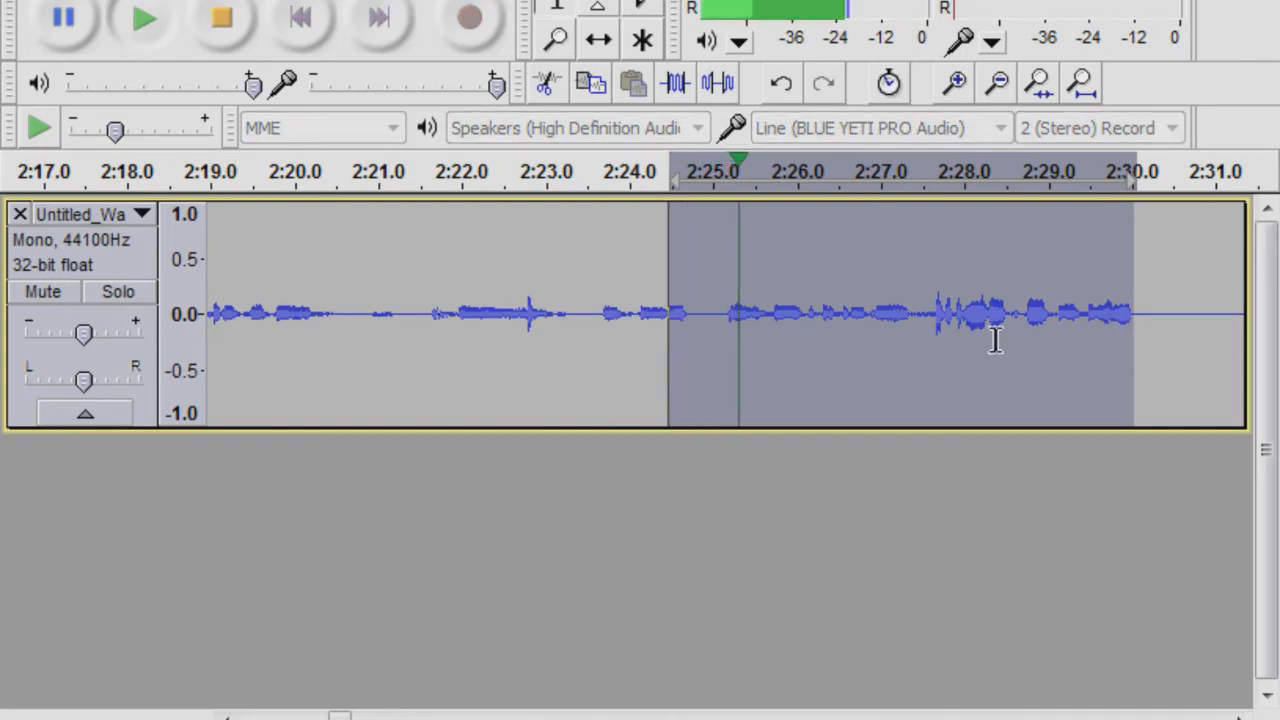
left_click(934, 310)
left_click(426, 300)
Step: Locate the small spike near 2:13.6 and play the audio from just before it
scroll(312, 367, "down", 1)
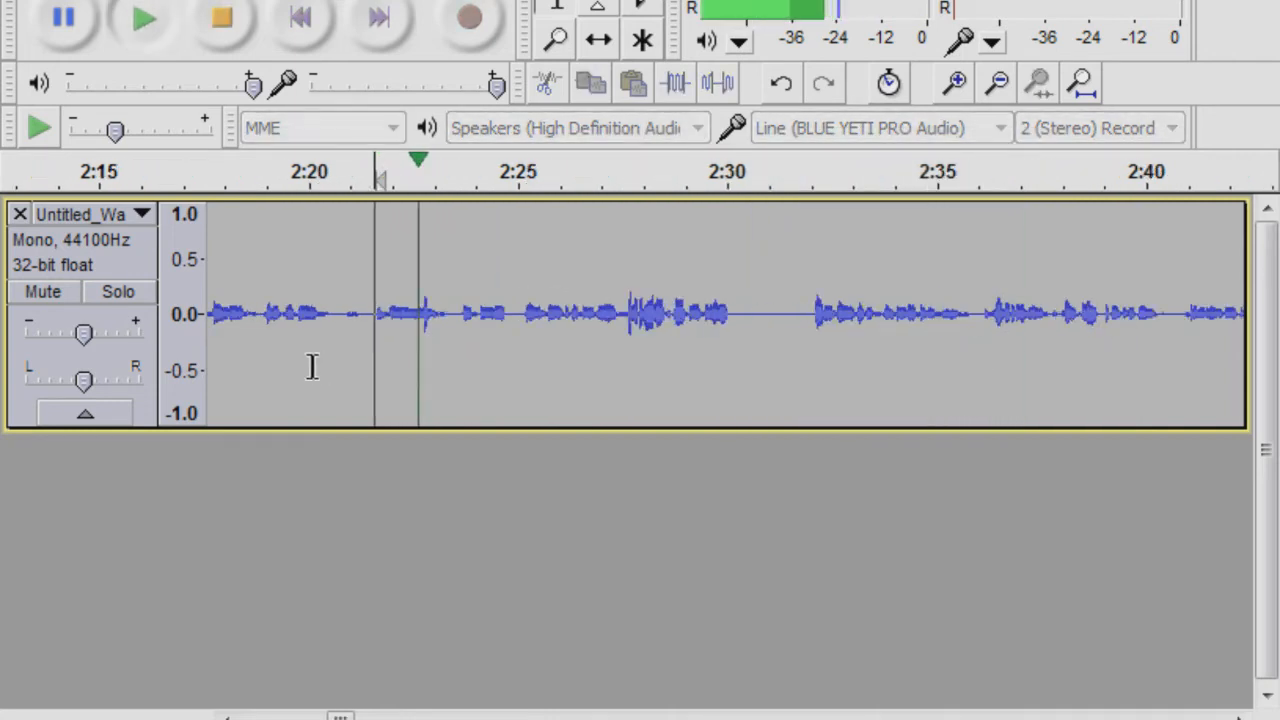
scroll(312, 367, "down", 3)
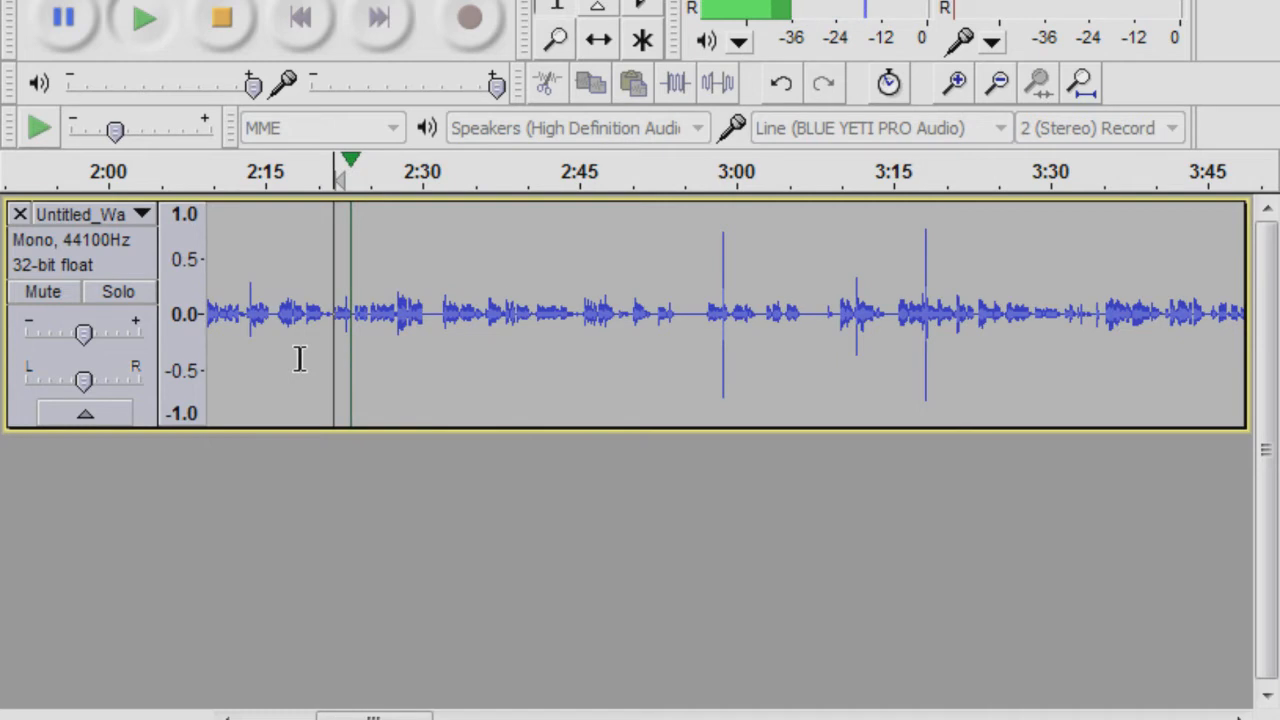
left_click(275, 313)
scroll(270, 330, "up", 6)
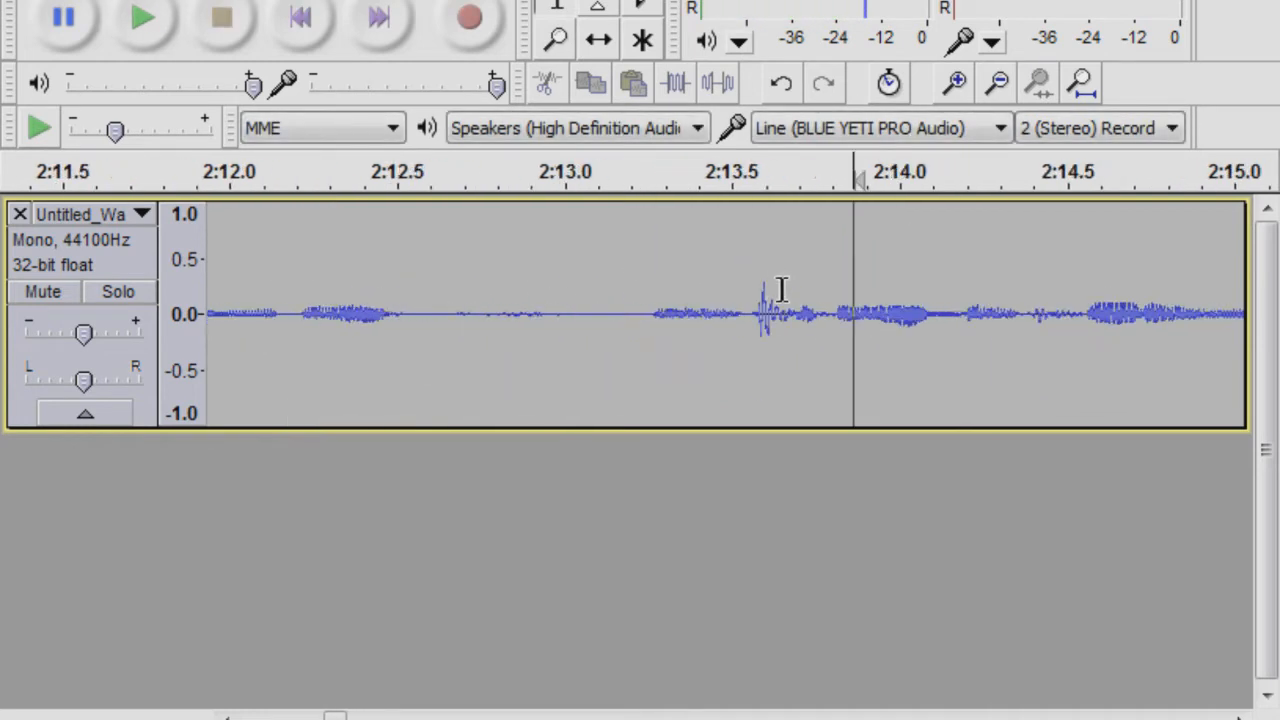
scroll(782, 290, "up", 1)
left_click(717, 300)
key("space")
key("space")
Step: Select only the small spike from about 2:13.5 to 2:13.7 and play the selection
left_click(705, 287)
left_click_drag(705, 287, 880, 297)
key("space")
left_click_drag(707, 386, 800, 390)
key("space")
key("space")
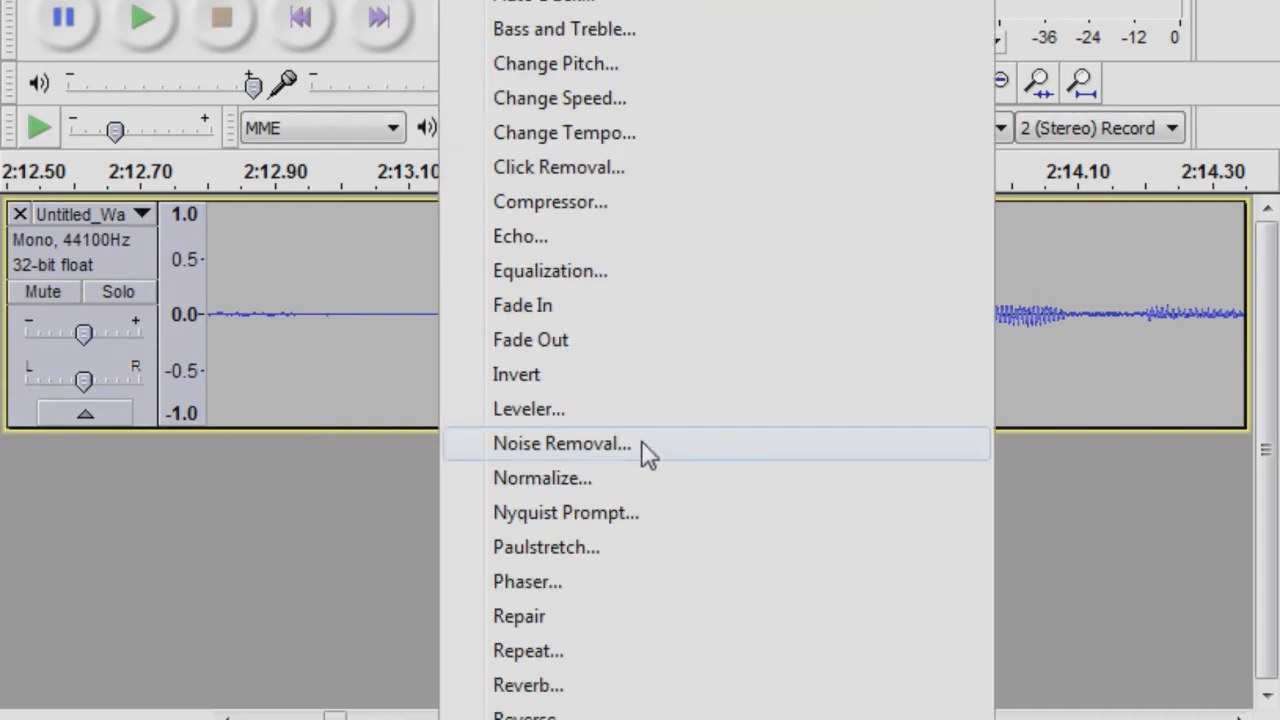
Step: Capture a noise profile from the small spike near 2:13.6 and apply Noise Removal to it with 48 dB noise reduction
left_click(642, 448)
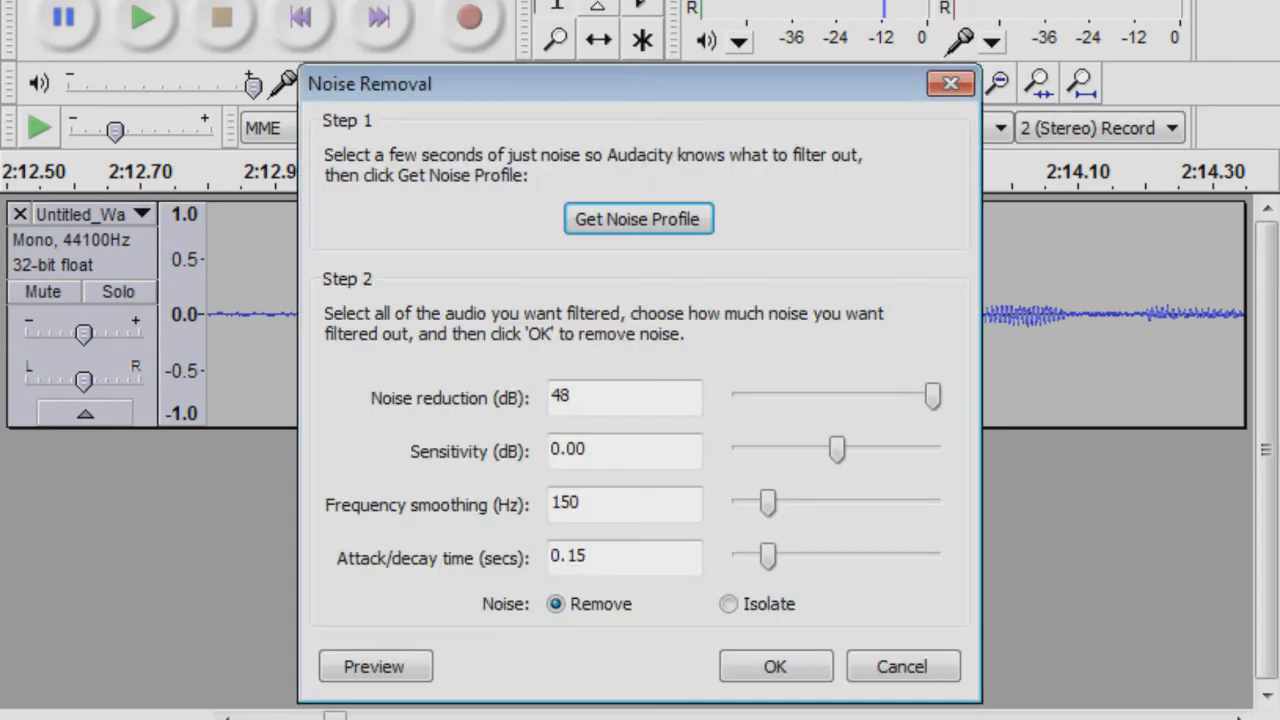
left_click(638, 219)
left_click(470, 2)
left_click(625, 443)
left_click(805, 672)
Step: Examine the waveform of the whole recording for remaining loud spikes
scroll(729, 429, "down", 6)
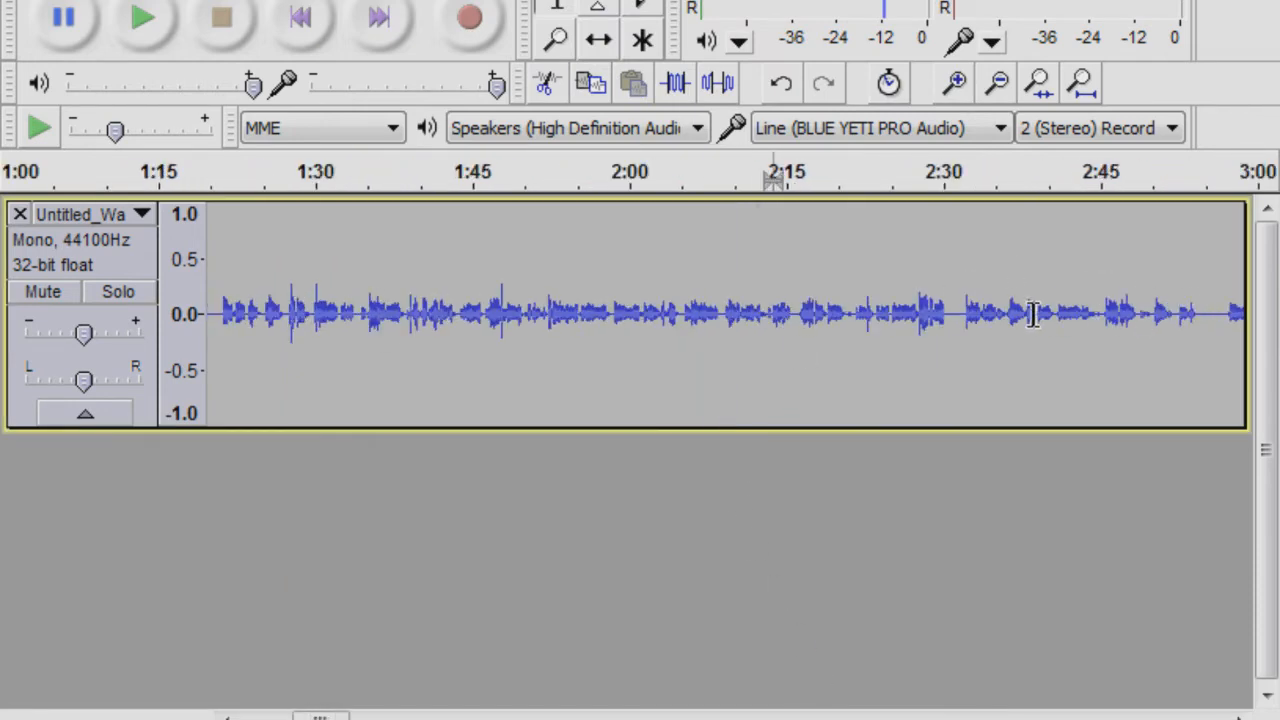
scroll(1053, 314, "down", 3)
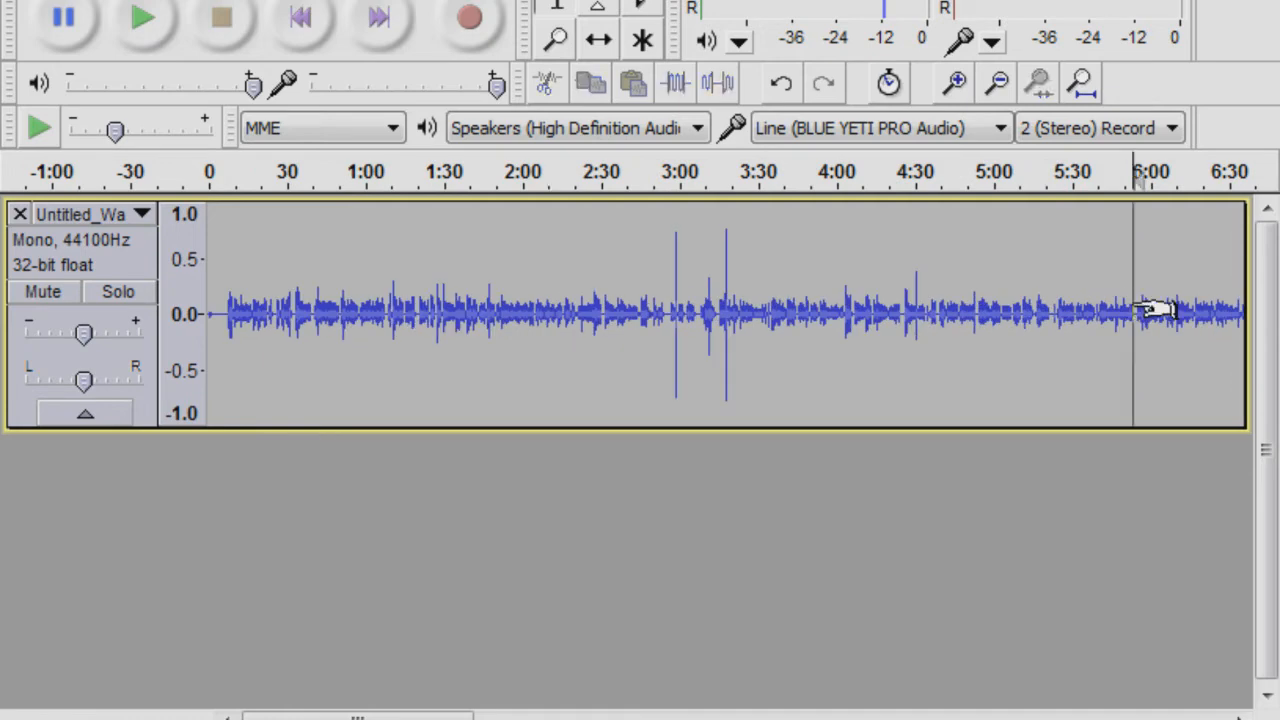
left_click(674, 305)
scroll(693, 340, "down", 1)
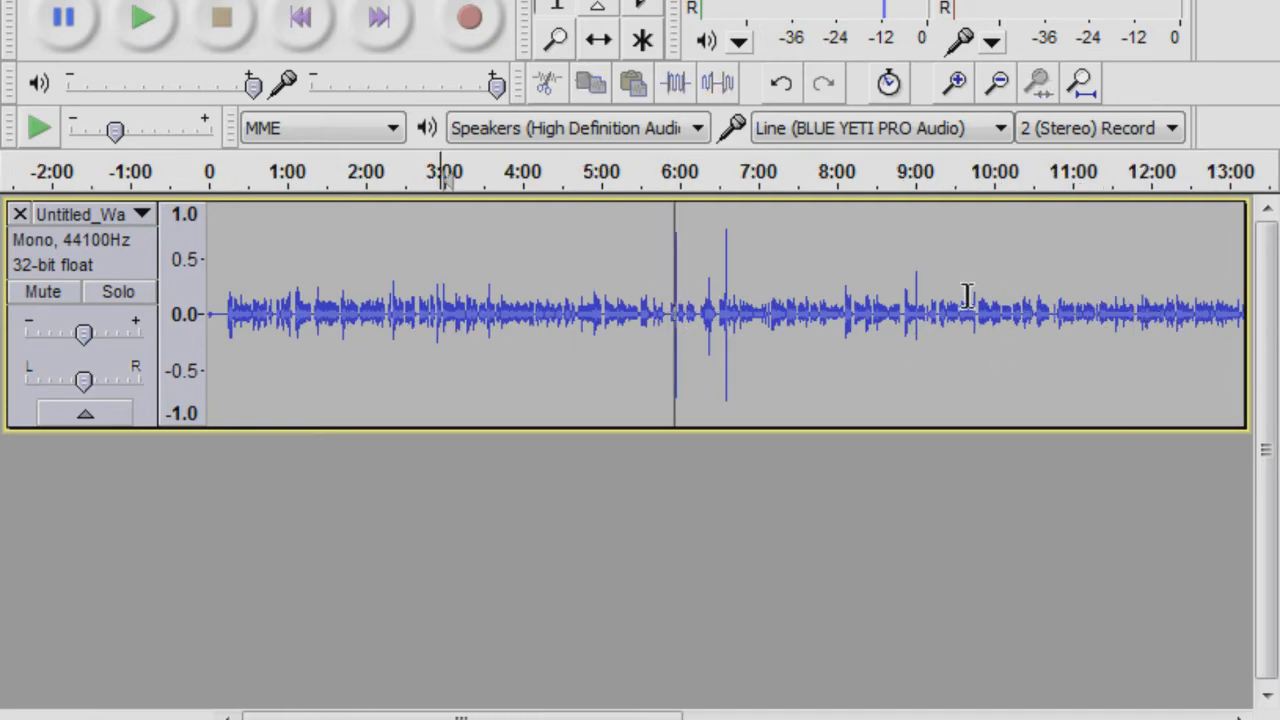
scroll(1165, 333, "down", 1)
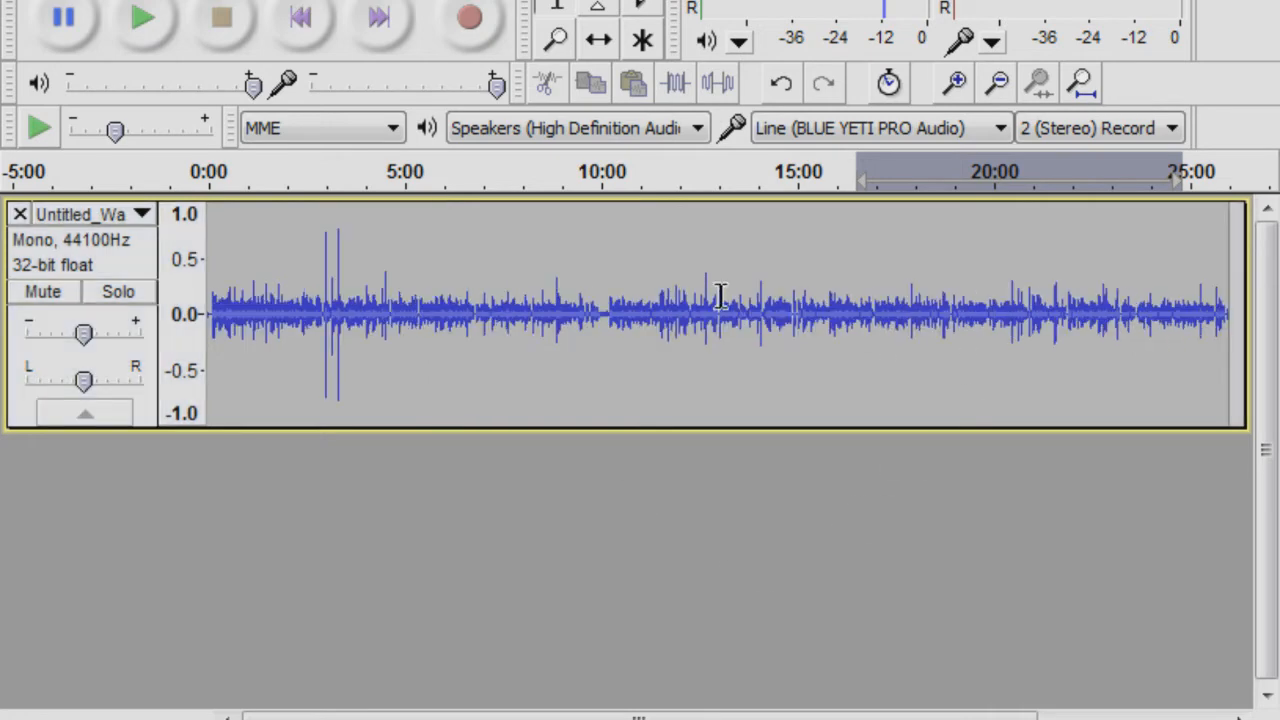
Step: Magnify the stretch from about 2:47 to 3:13 and play the large spikes just before 3:00 and near 3:18
left_click(324, 302)
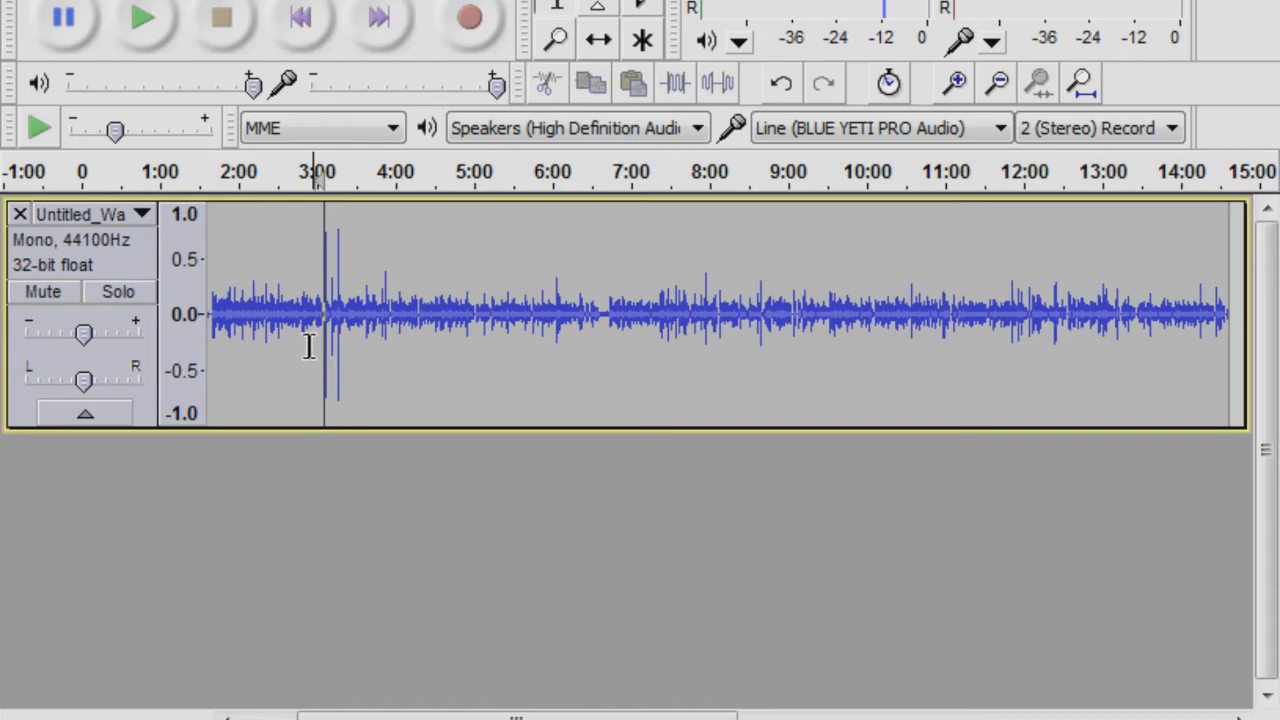
left_click(313, 322)
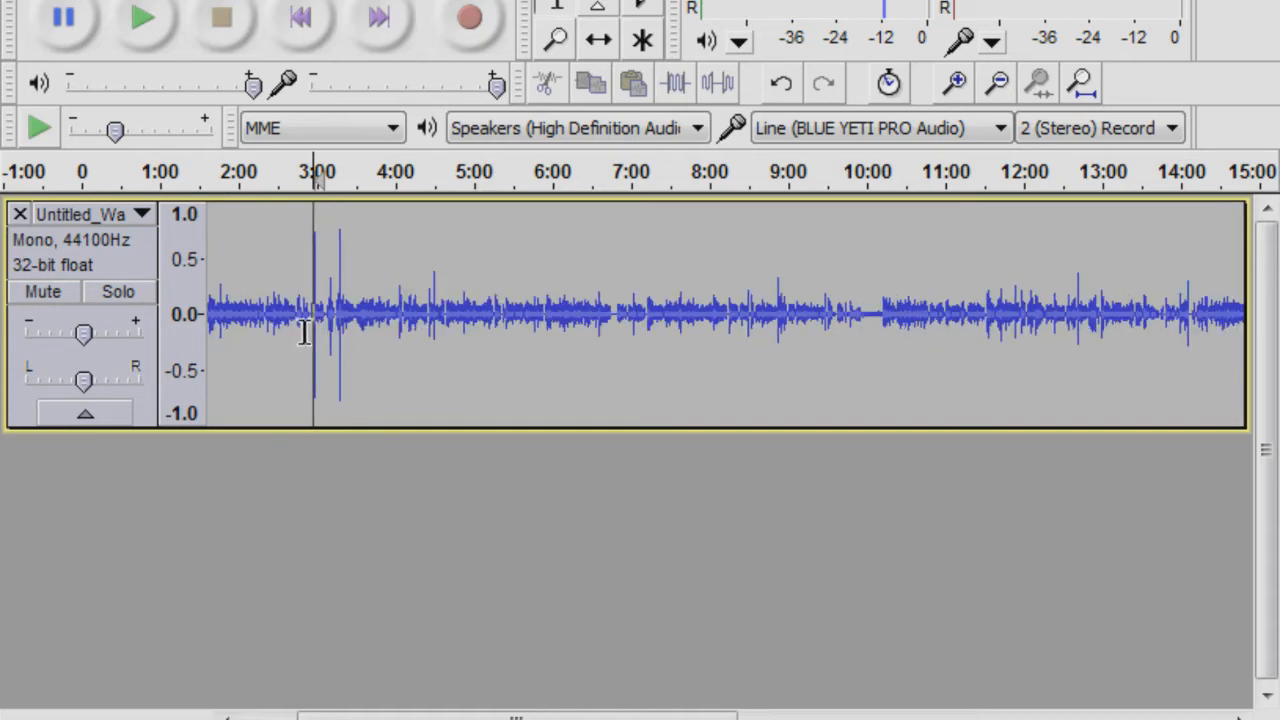
left_click_drag(331, 291, 298, 298)
scroll(280, 327, "up", 1)
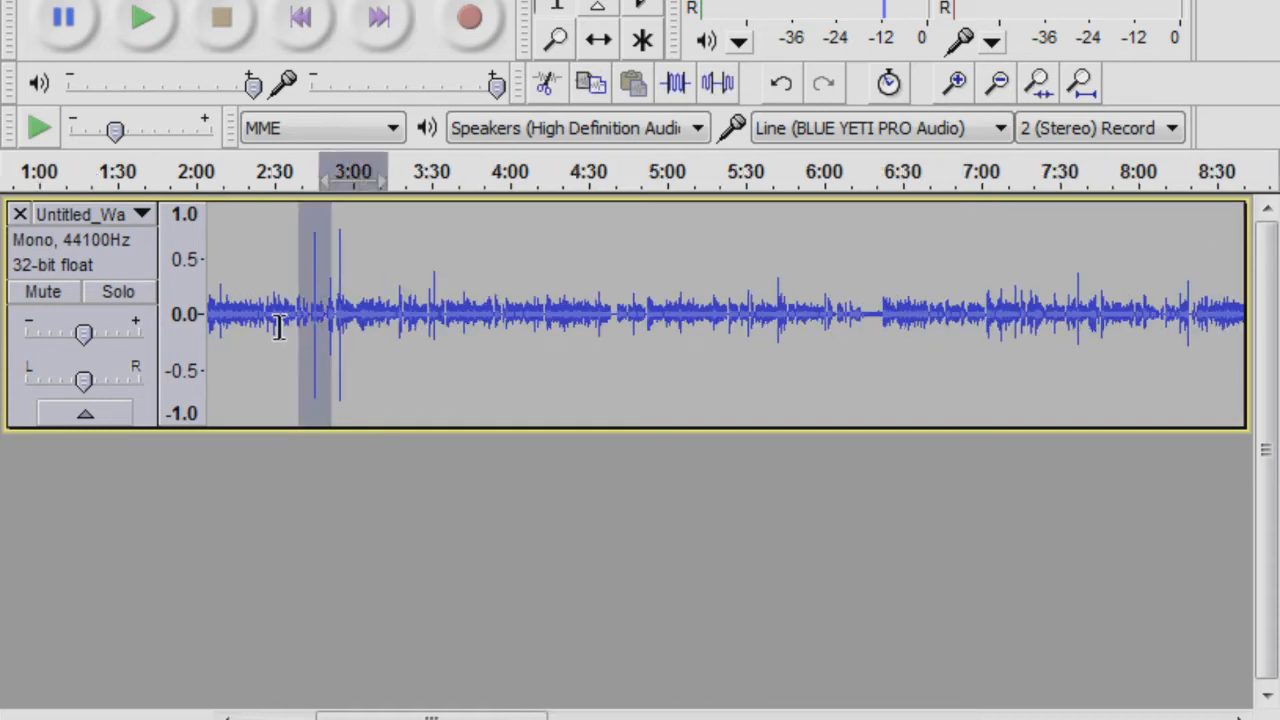
key("ctrl+e")
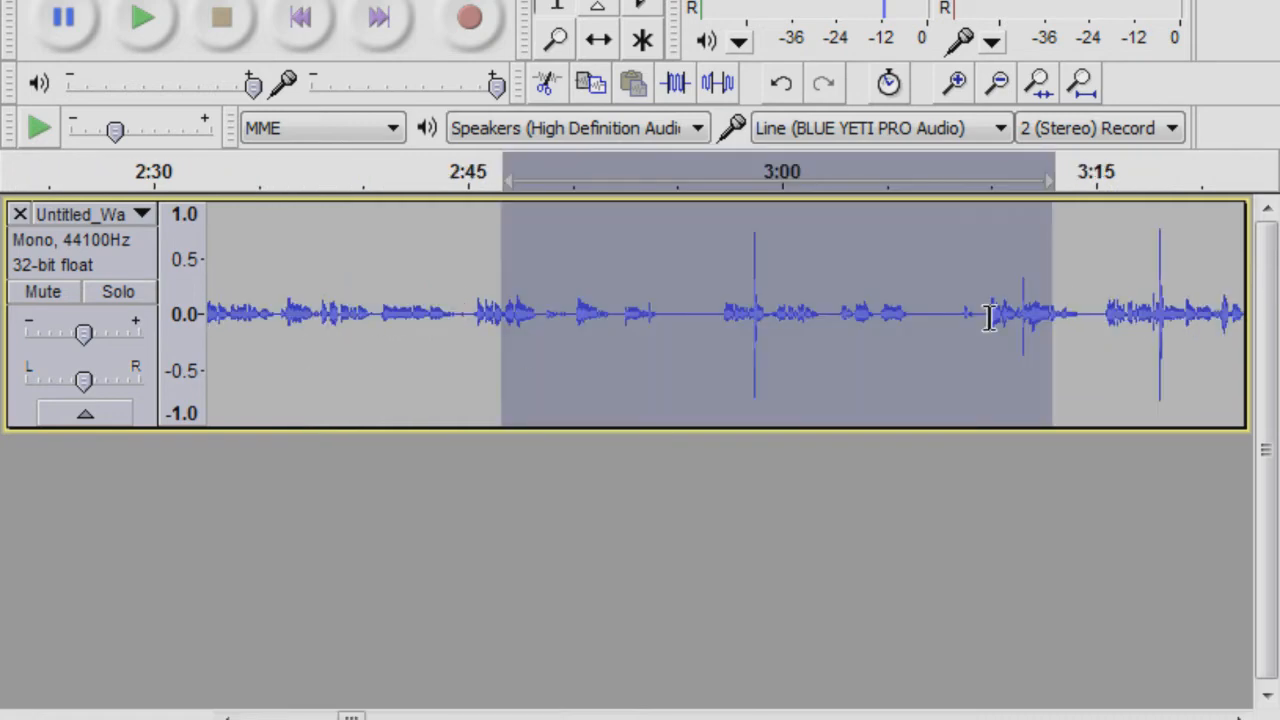
left_click(749, 320)
key("space")
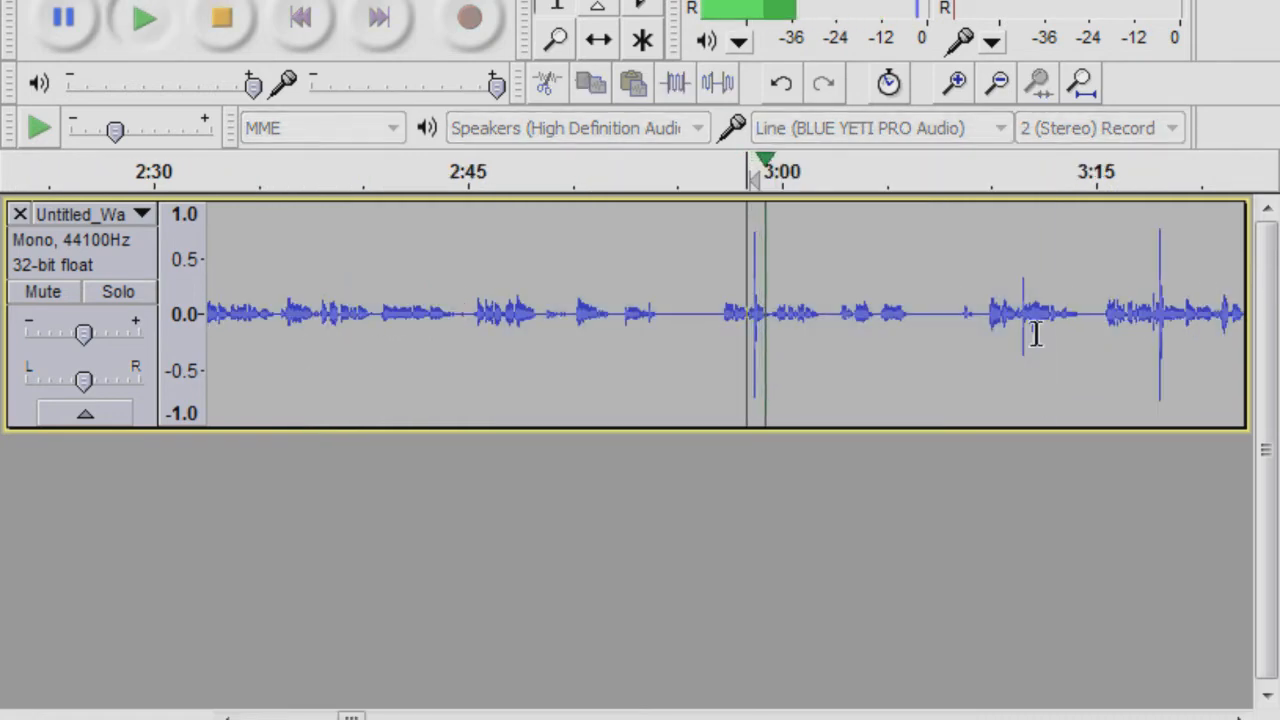
left_click(1165, 330)
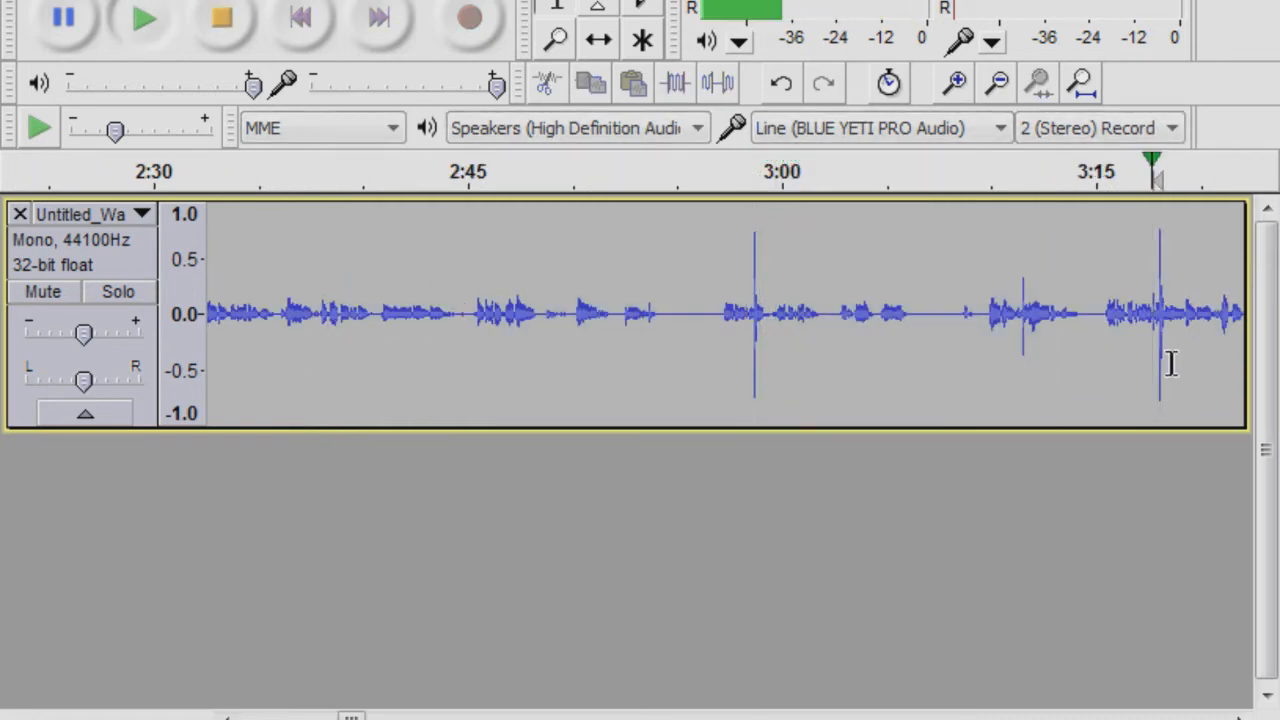
key("space")
Step: Select the entire first clip, from 0:00 to its end at about 26:00
scroll(880, 323, "down", 6, "ctrl")
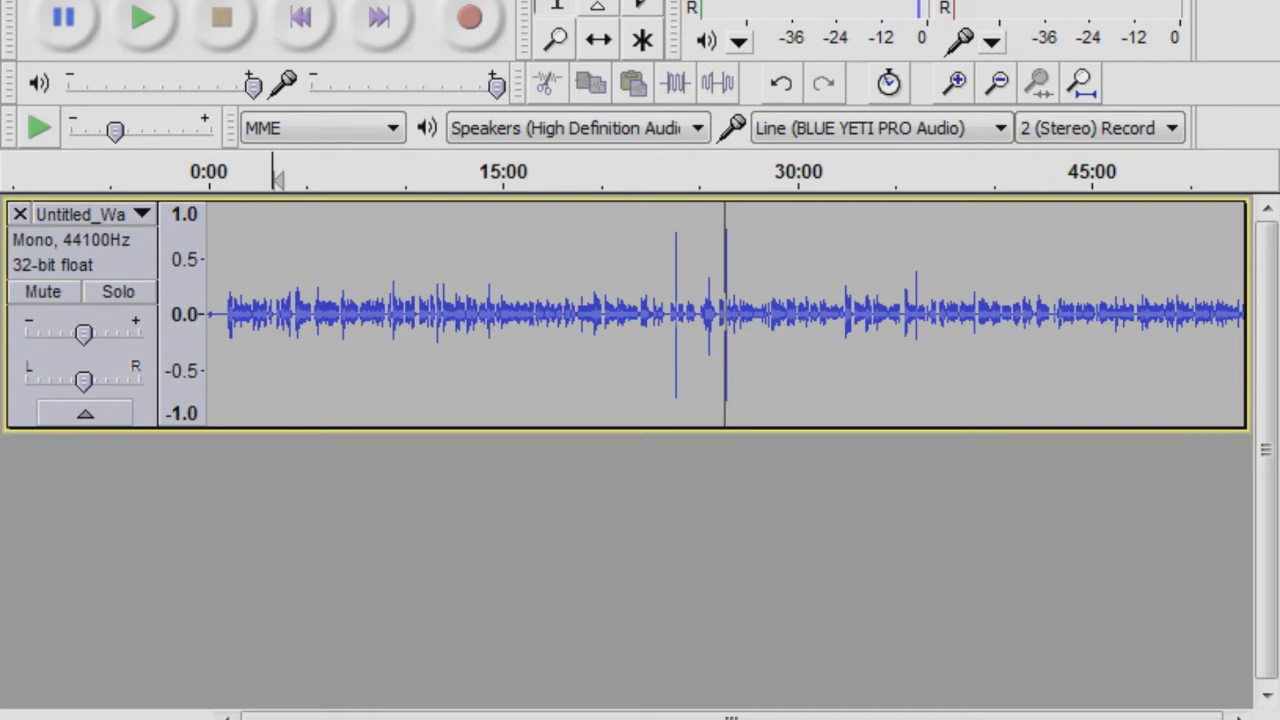
left_click_drag(718, 331, 23, 325)
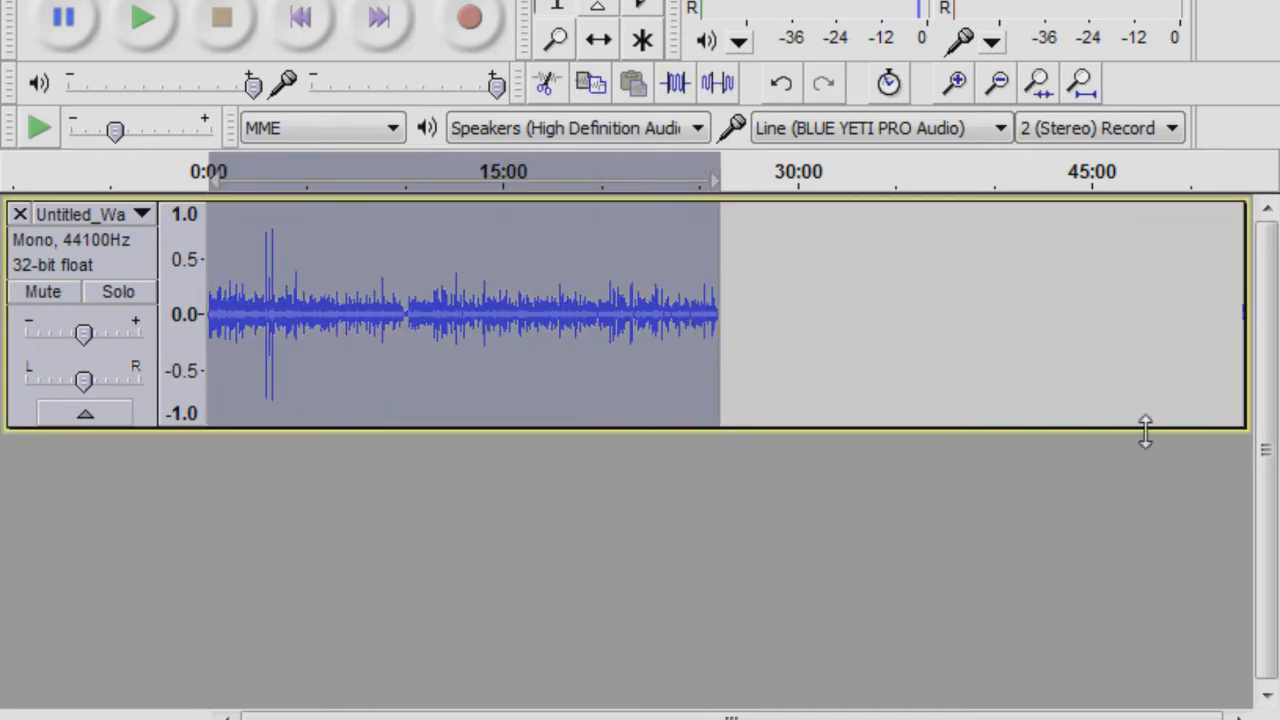
Step: Try 24 dB noise reduction in Noise Removal, review the frequency smoothing and attack/decay settings, and cancel without applying
left_click(492, 2)
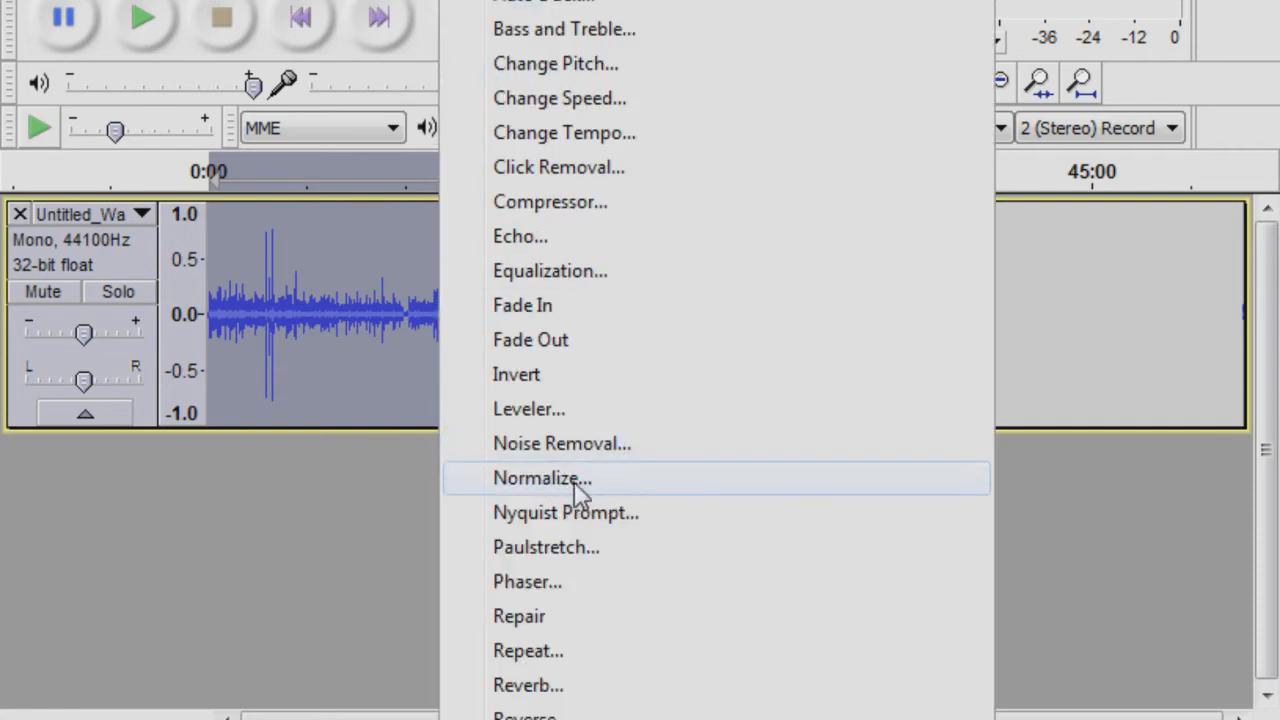
left_click(500, 447)
mouse_move(933, 396)
left_mouse_down()
mouse_move(853, 396)
mouse_move(932, 396)
left_mouse_up()
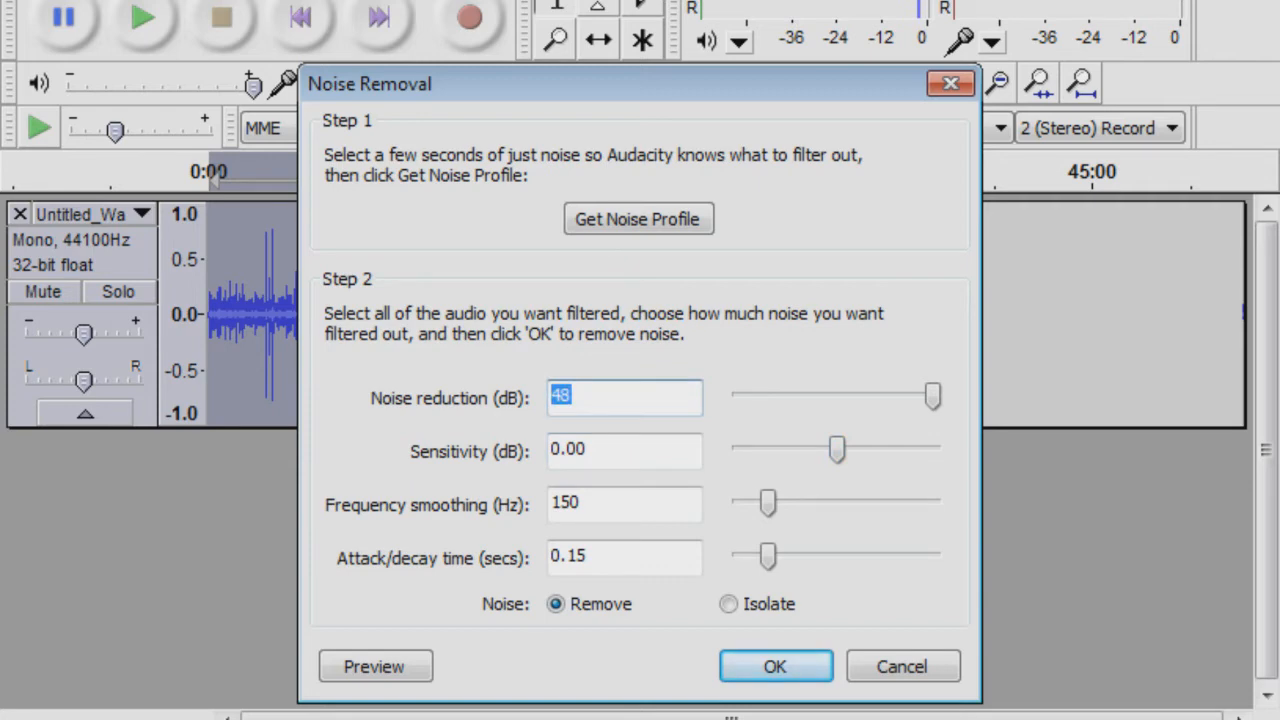
left_click_drag(932, 396, 832, 396)
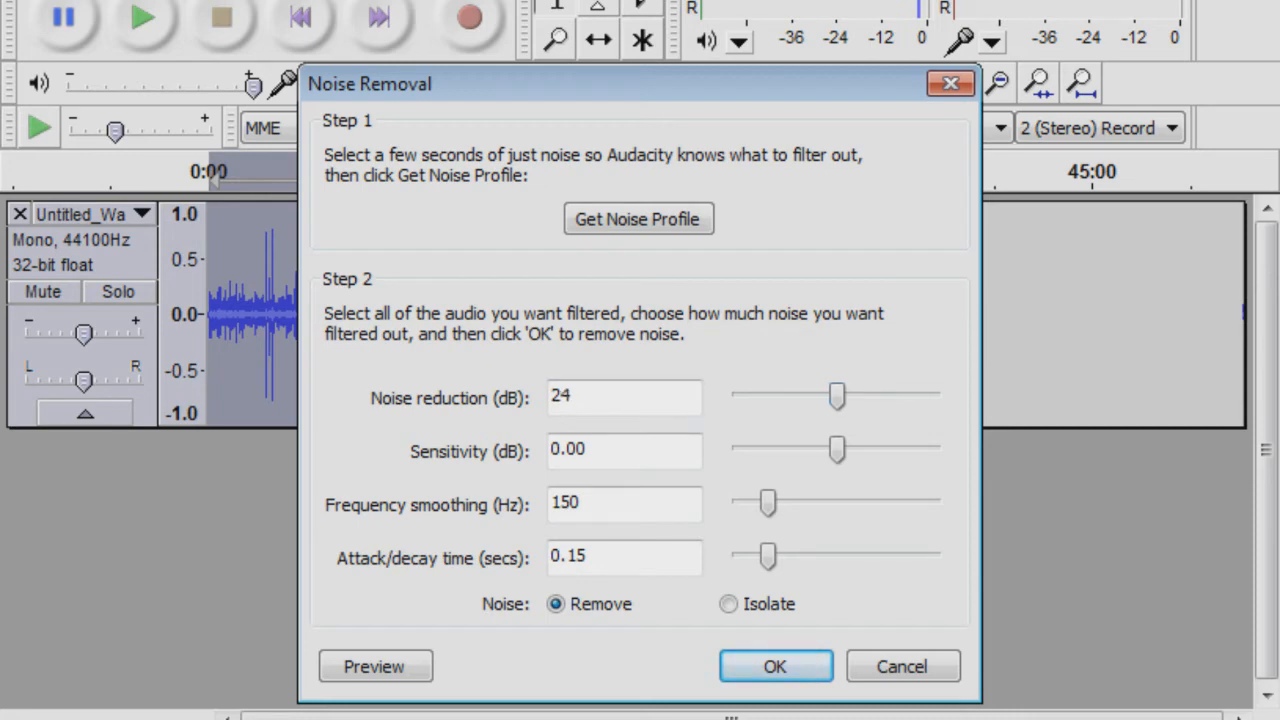
double_click(562, 396)
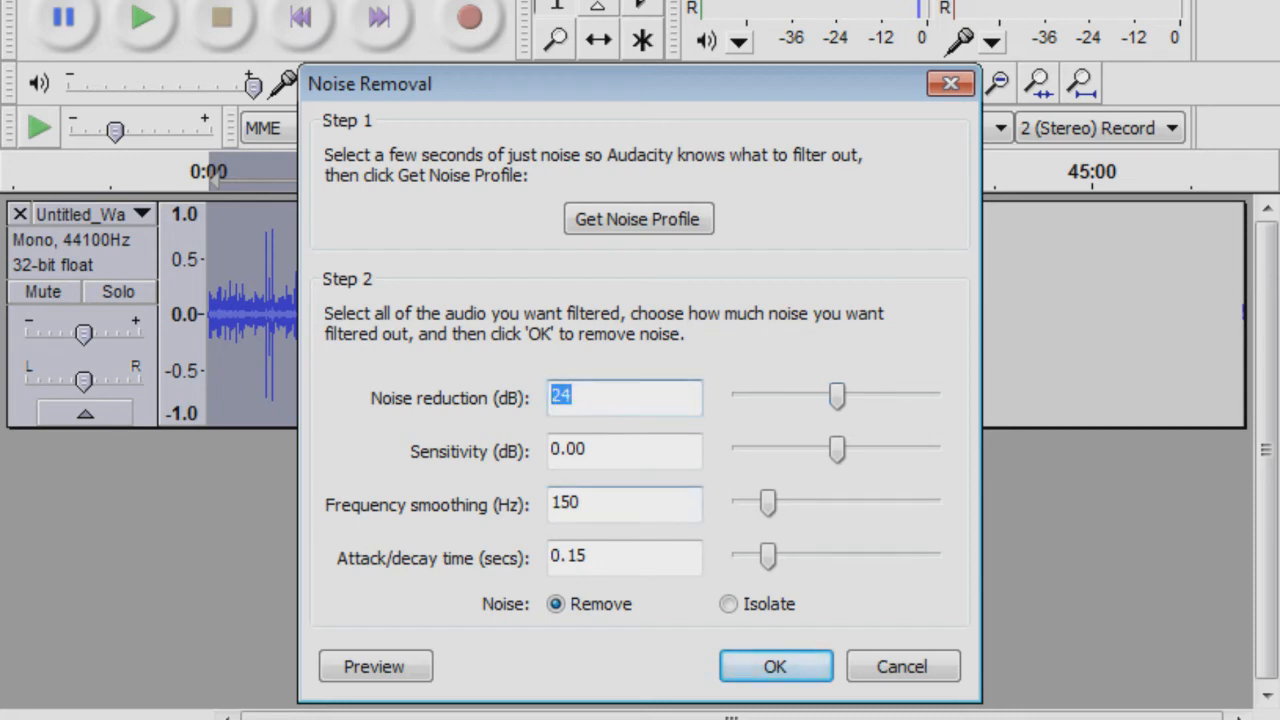
double_click(584, 503)
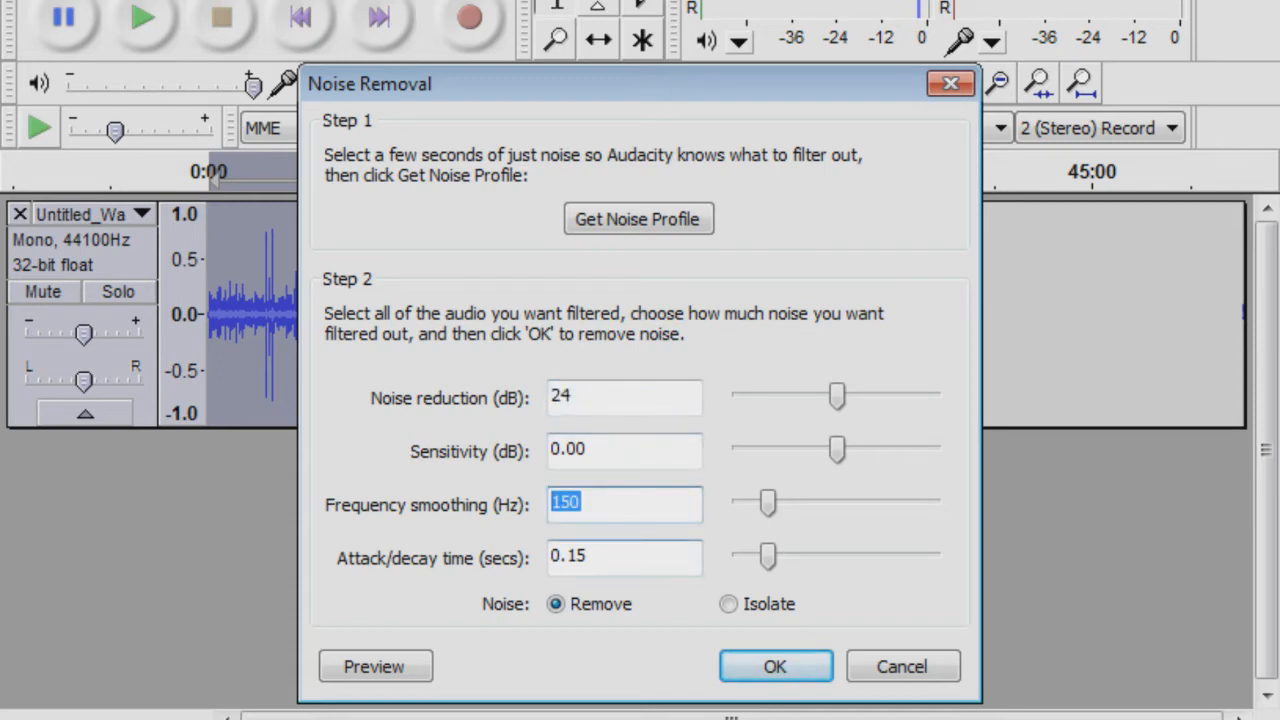
left_click(588, 556)
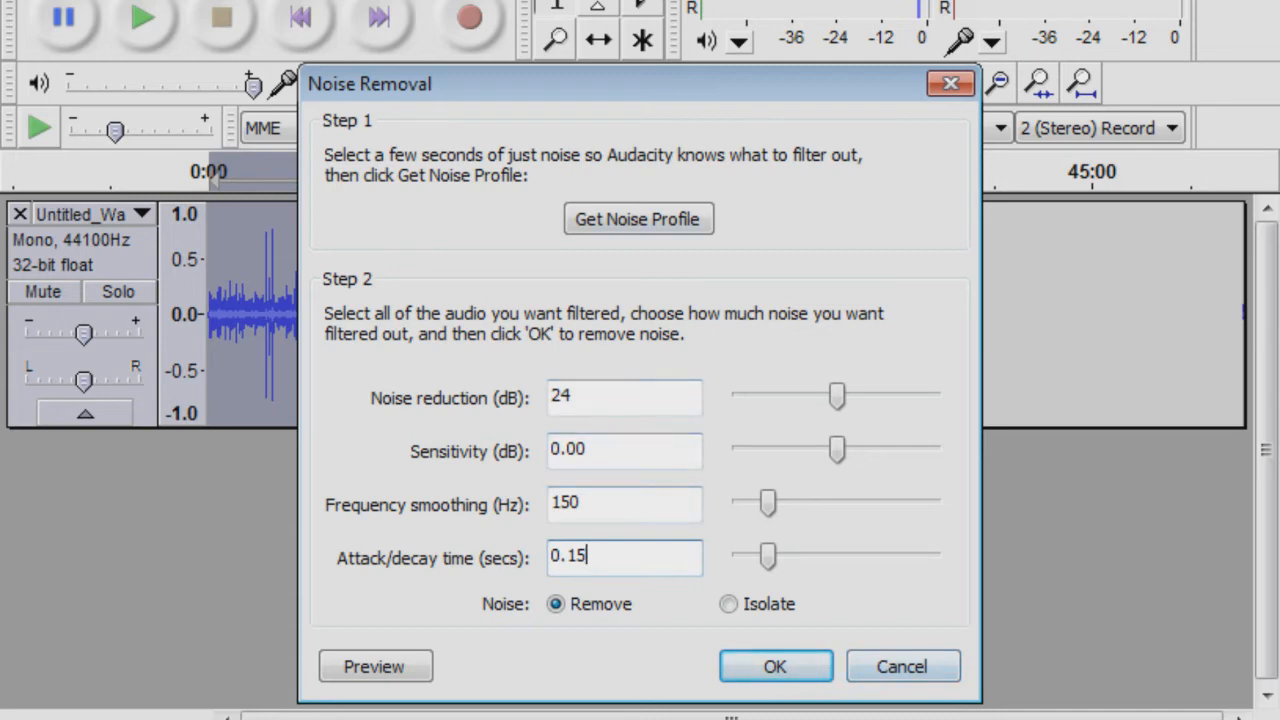
left_click(902, 666)
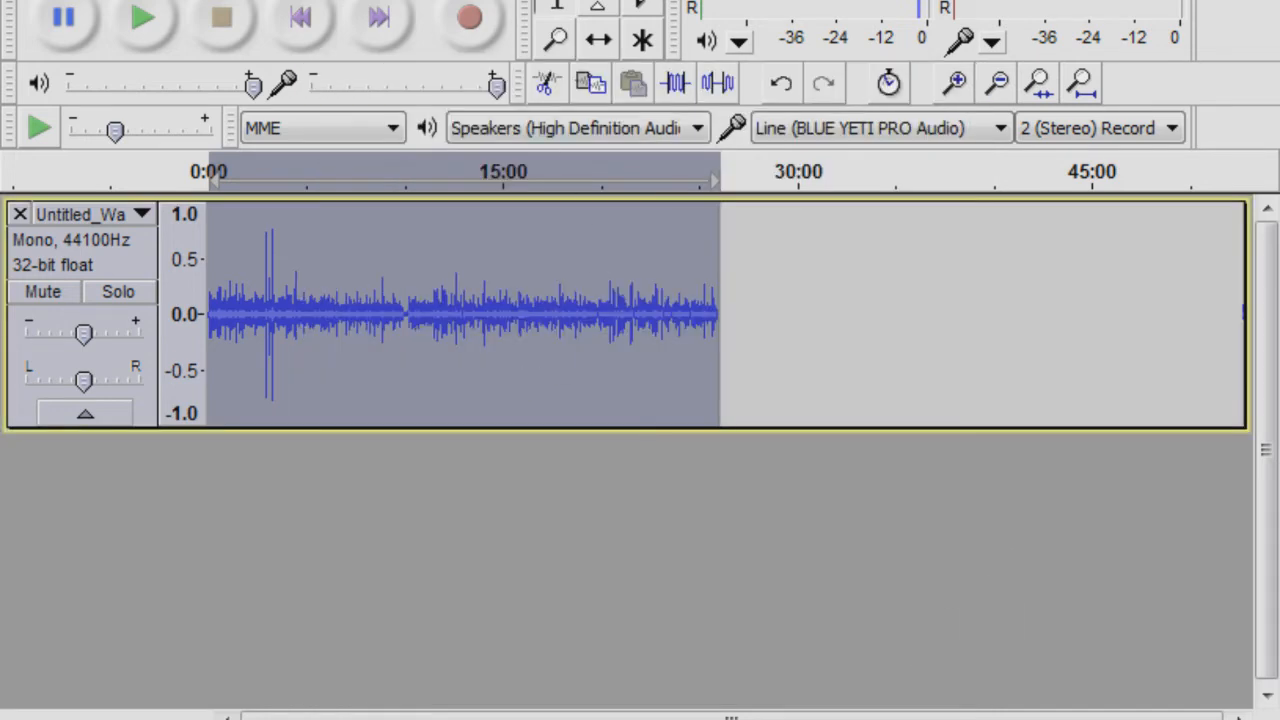
Step: Compress the first clip with -15 dB threshold, -40 dB noise floor, 2:1 ratio and 0 dB make-up gain, and play its beginning
left_click(540, 0)
left_click(501, 638)
left_click(465, 0)
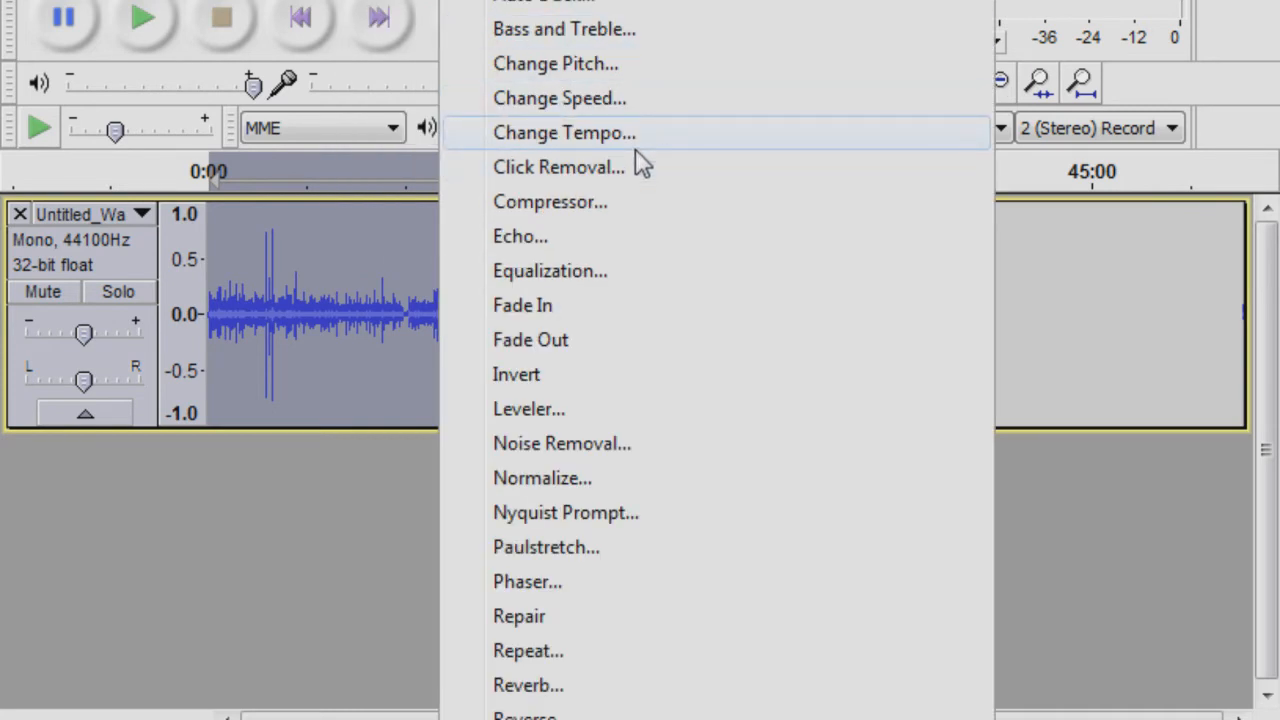
left_click(565, 212)
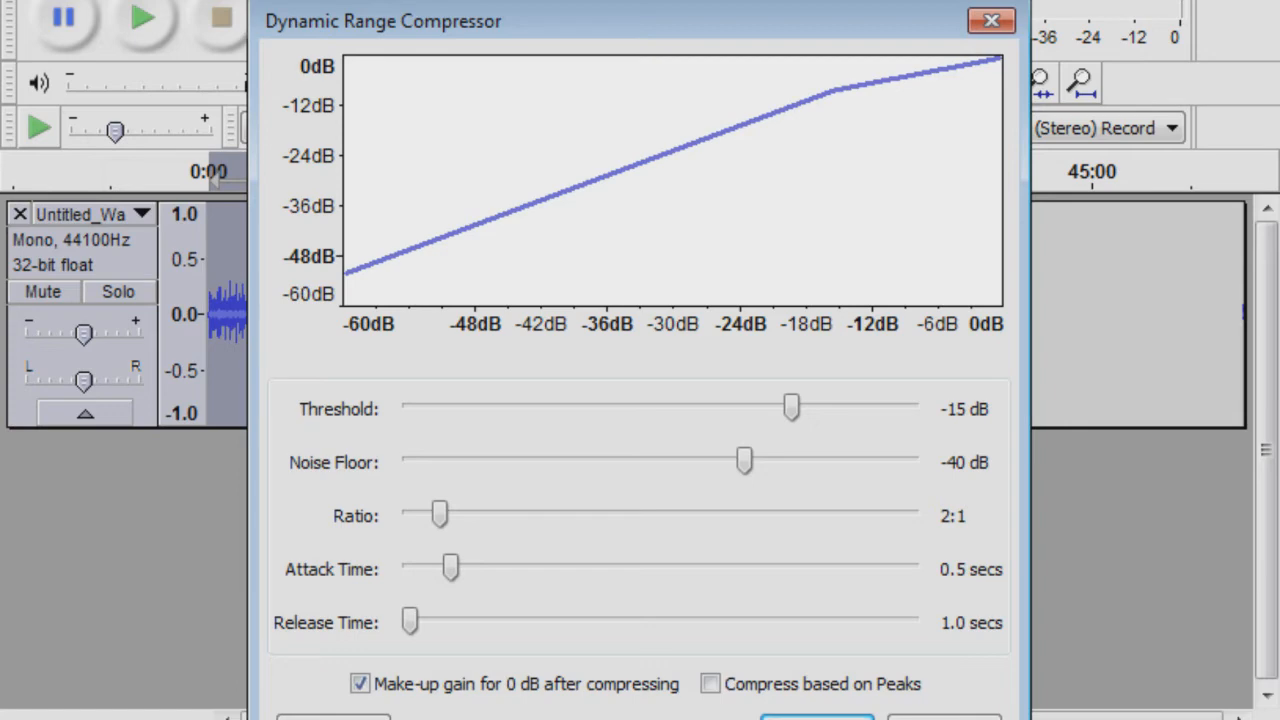
left_click_drag(640, 18, 620, 0)
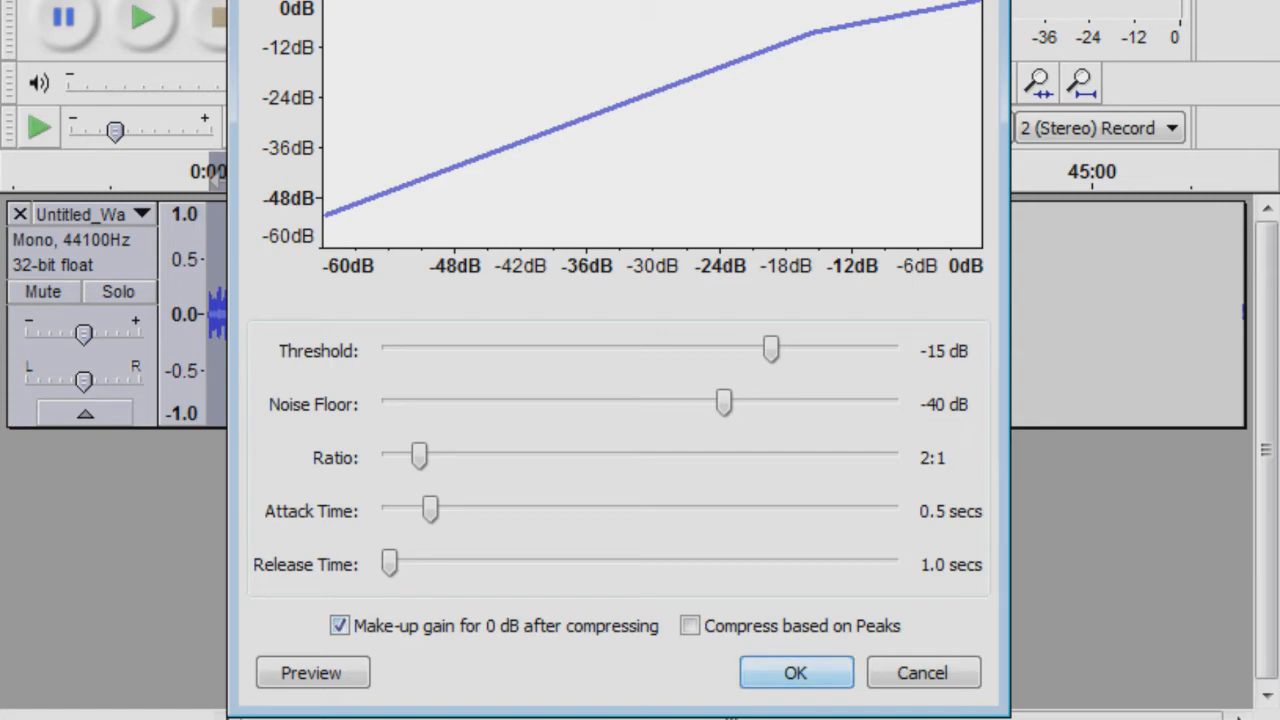
left_click(795, 672)
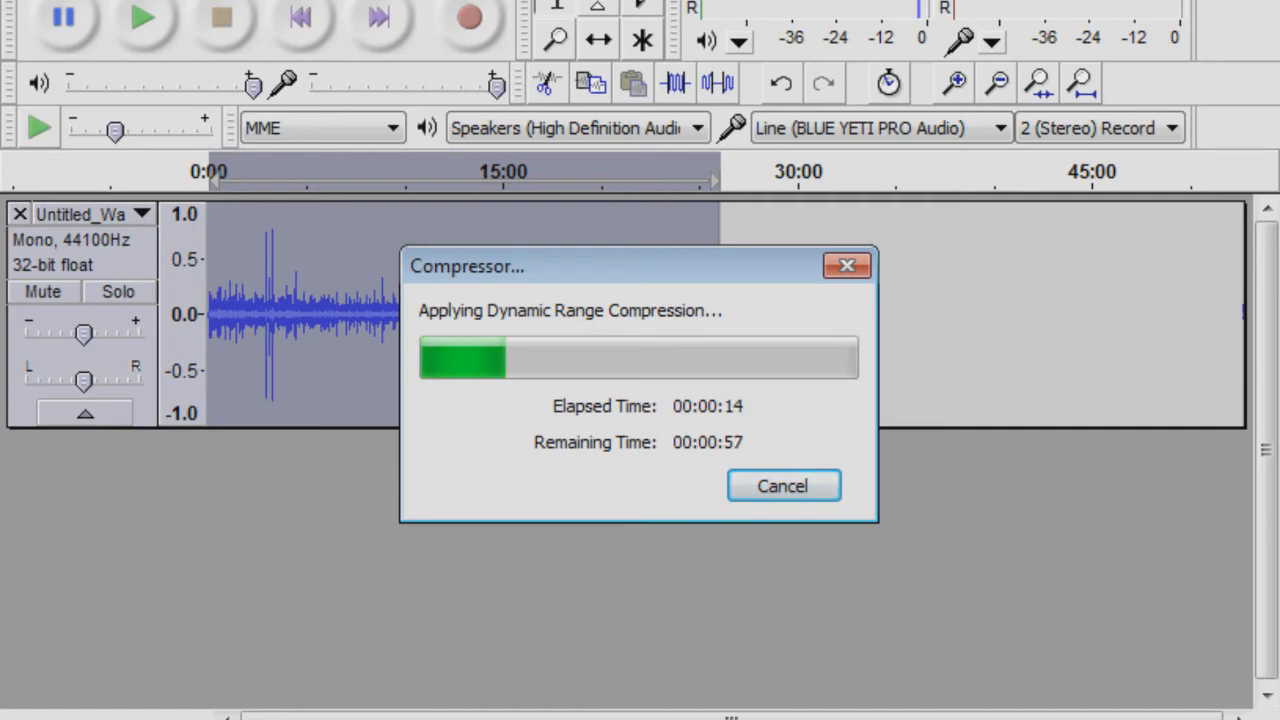
left_click_drag(620, 266, 513, 216)
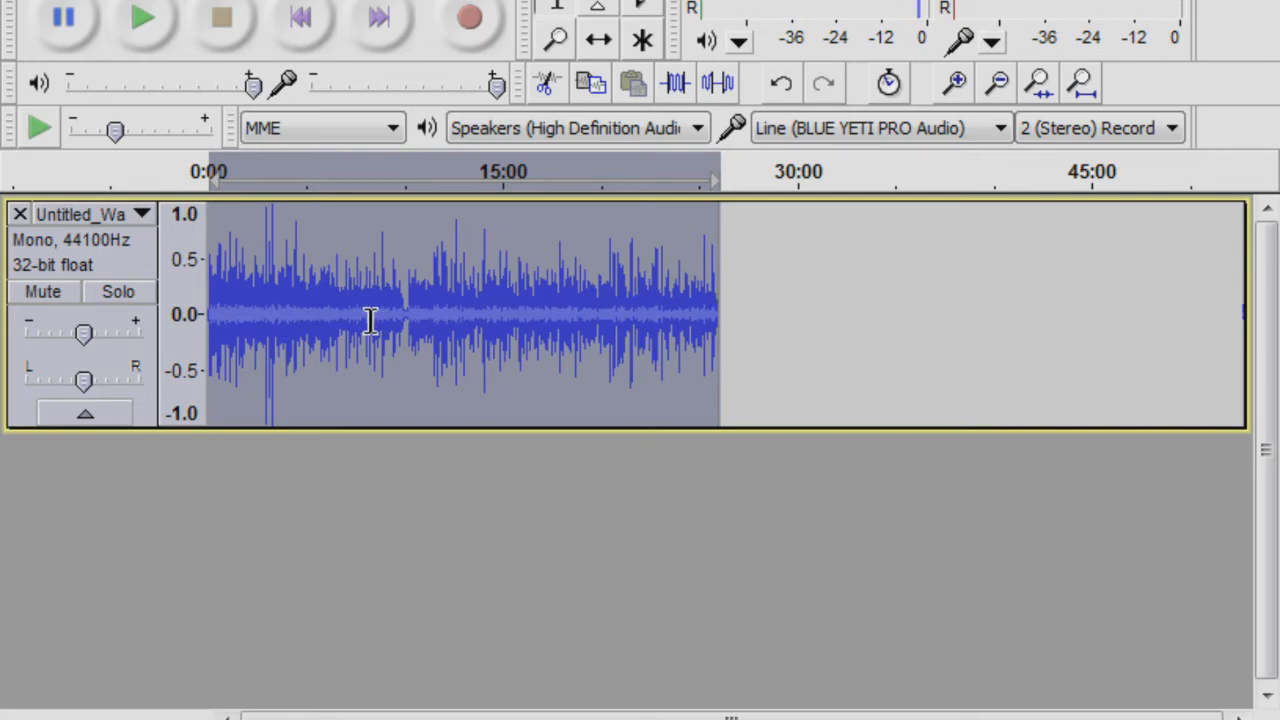
key("space")
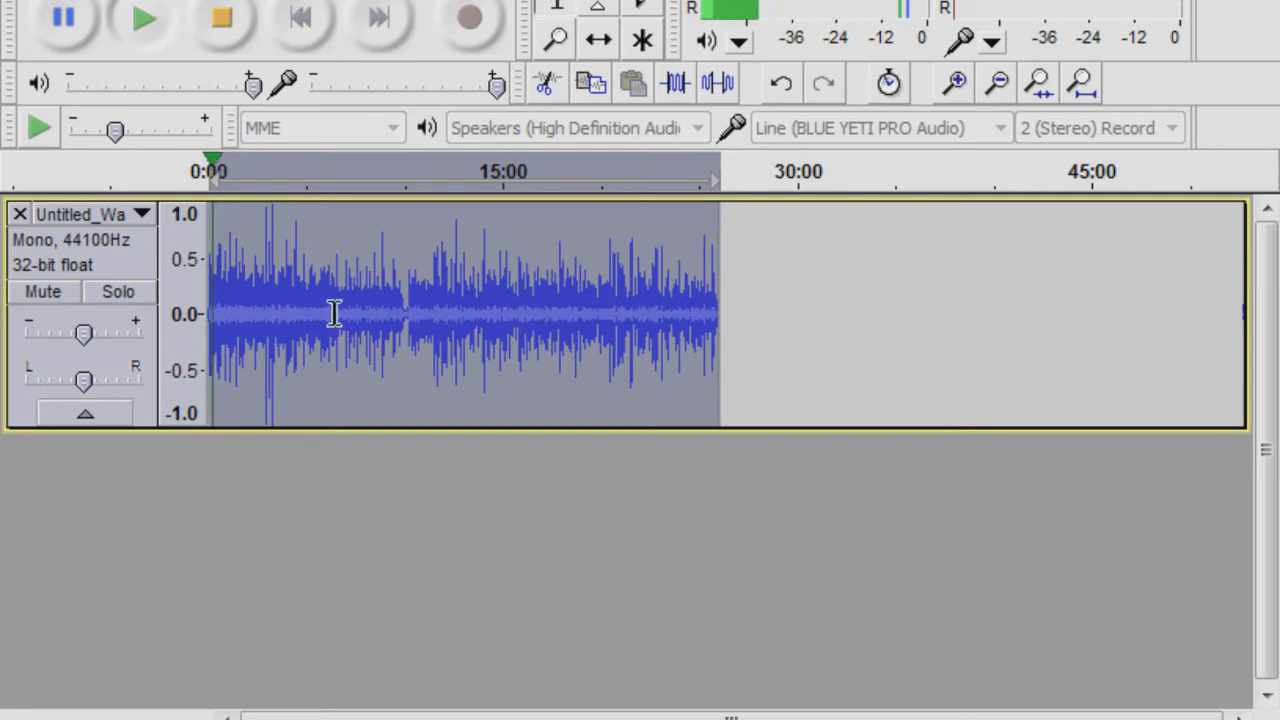
key("space")
Step: Capture a noise profile from the quiet pause between about 1:05.0 and 1:05.4
key("ctrl+1")
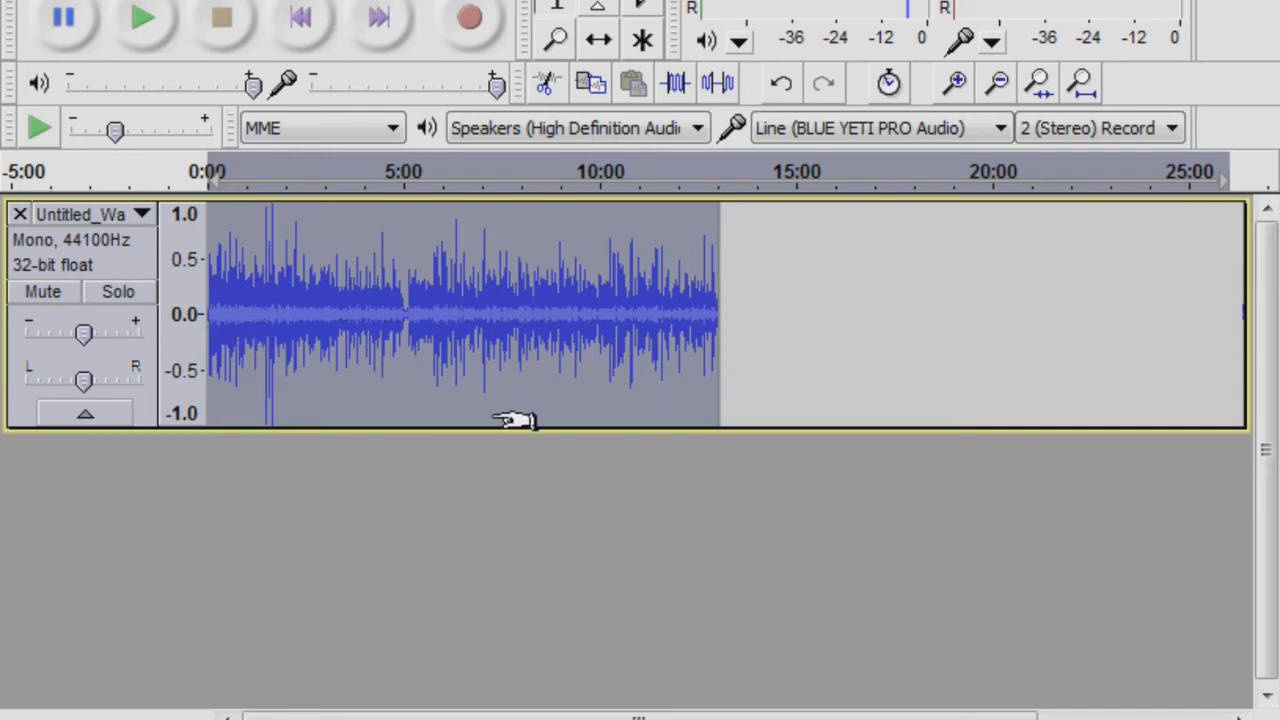
key("ctrl+1")
key("ctrl+1")
key("ctrl+1")
key("ctrl+1")
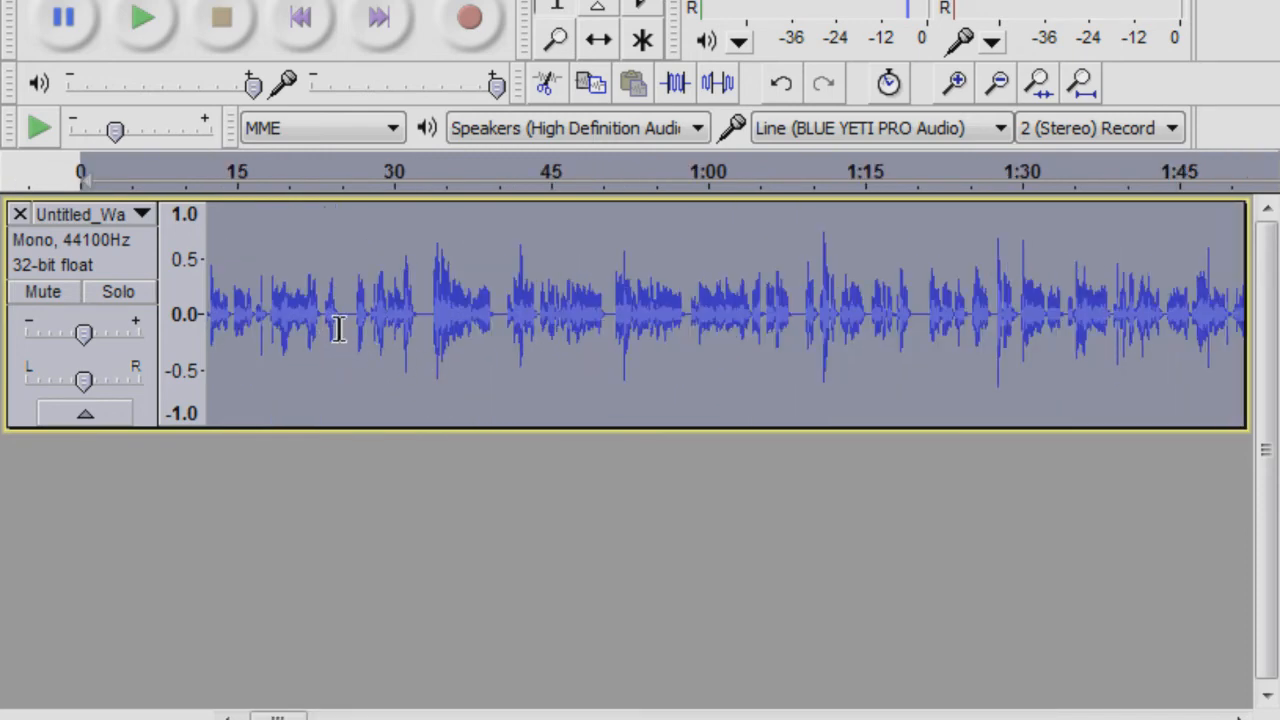
left_click(766, 320)
key("ctrl+1")
key("ctrl+1")
key("ctrl+1")
key("ctrl+1")
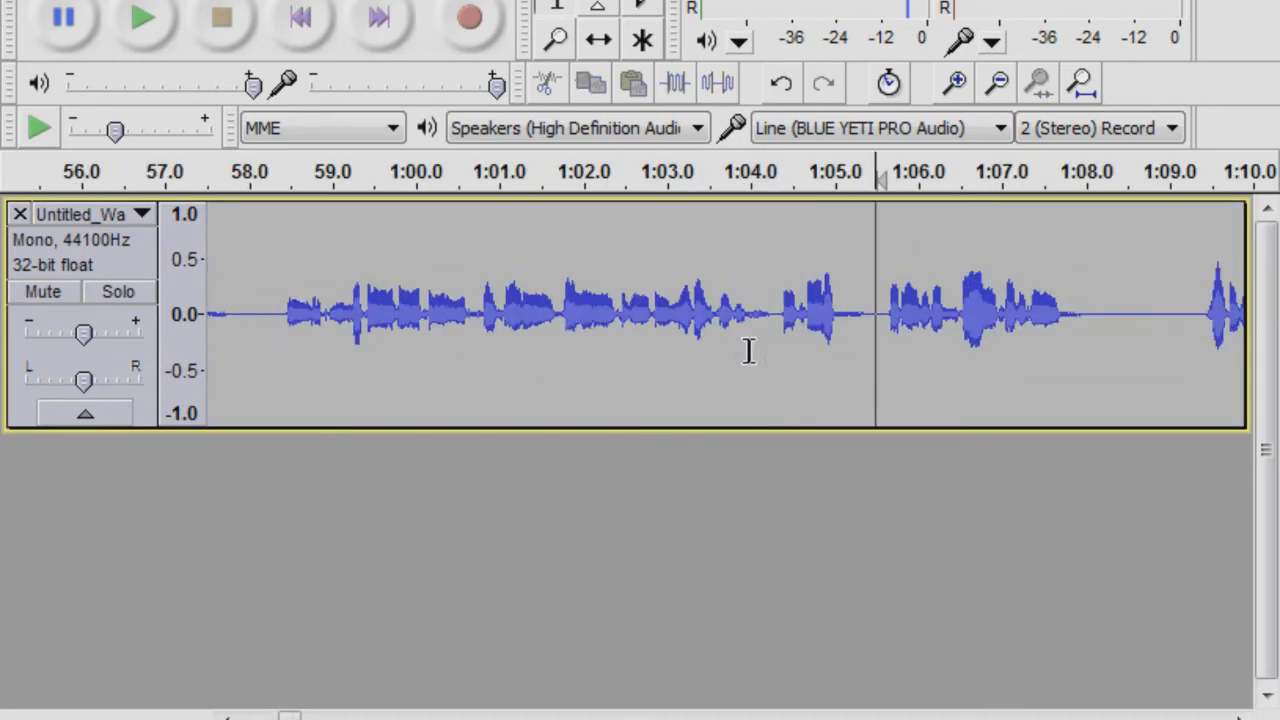
left_click_drag(1018, 310, 917, 327)
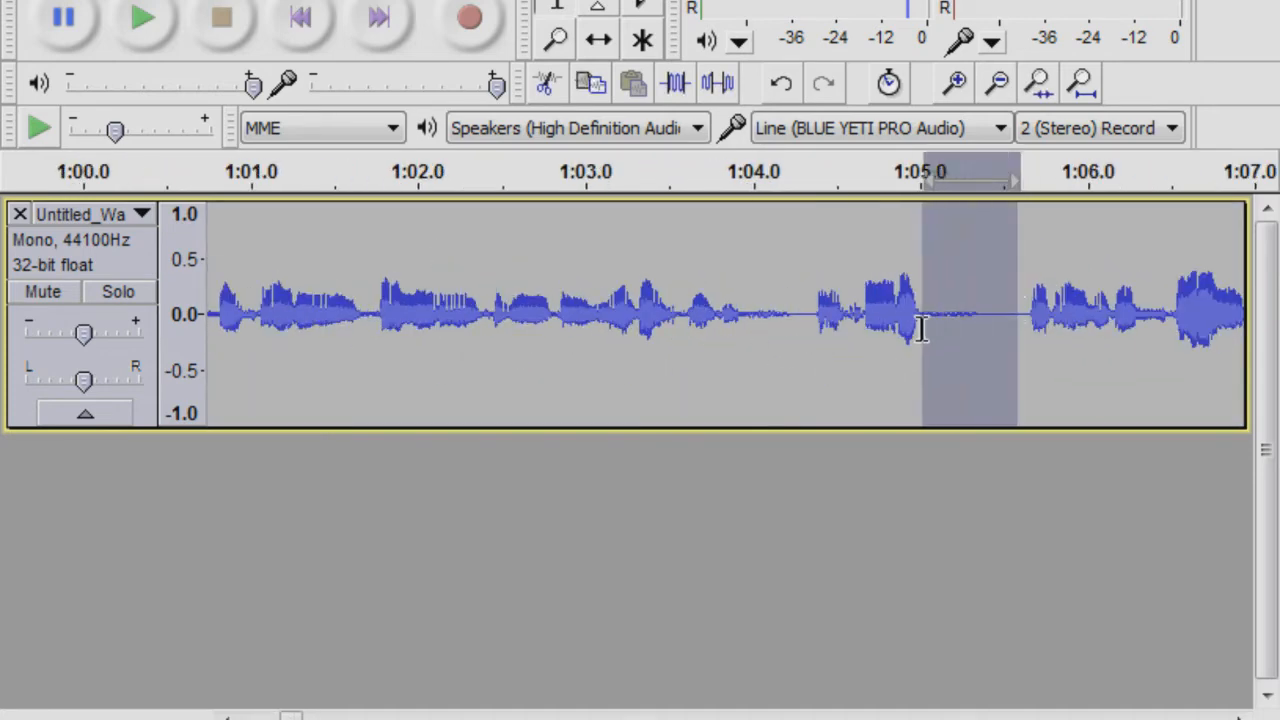
key("space")
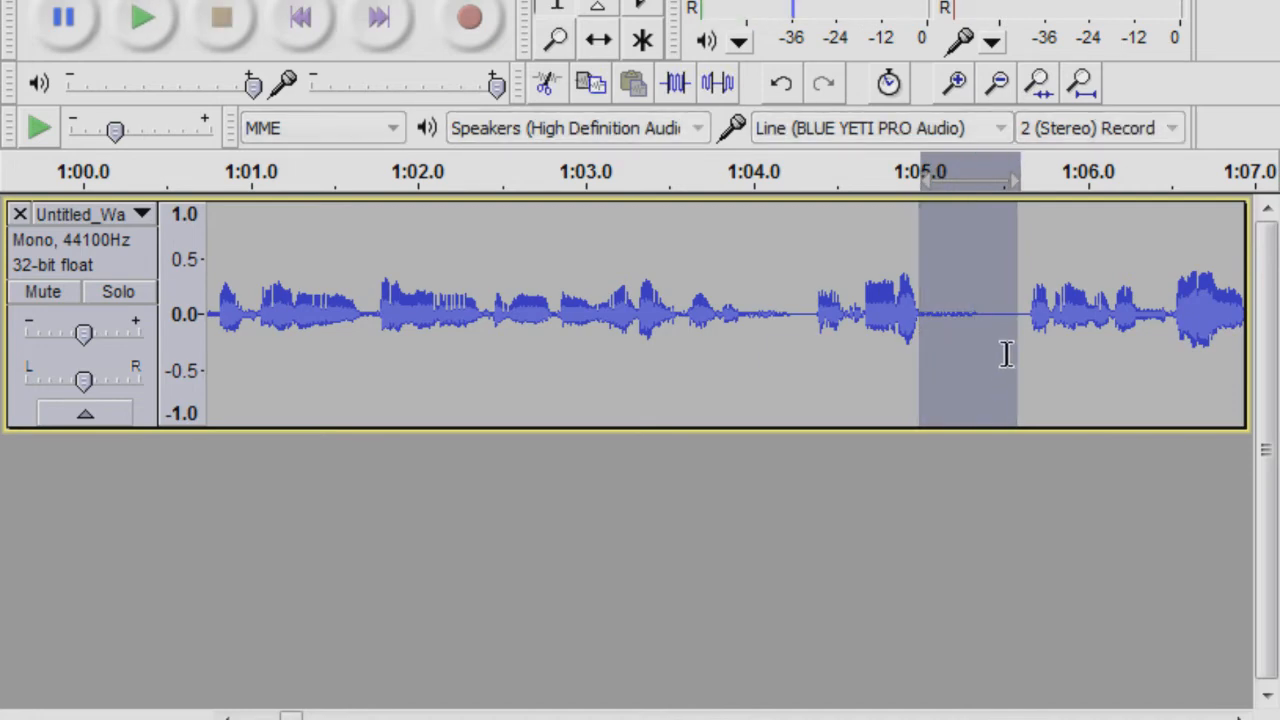
left_click_drag(991, 363, 962, 374)
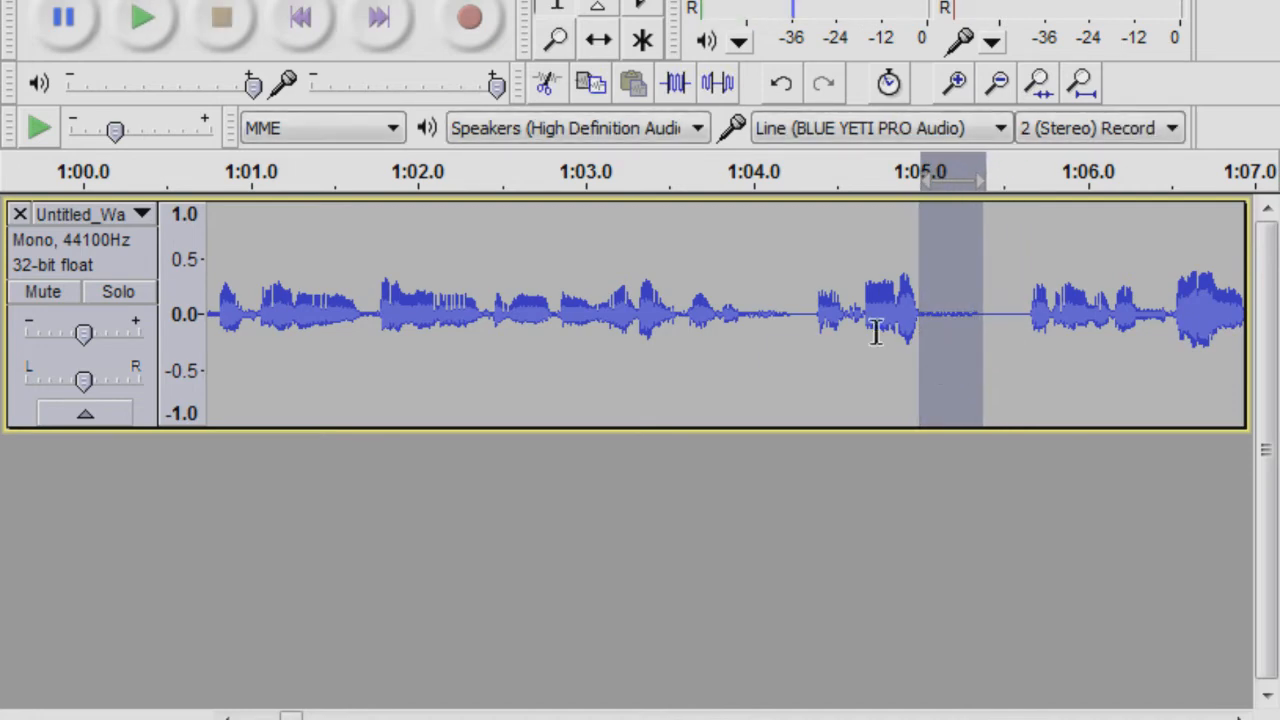
left_click(579, 2)
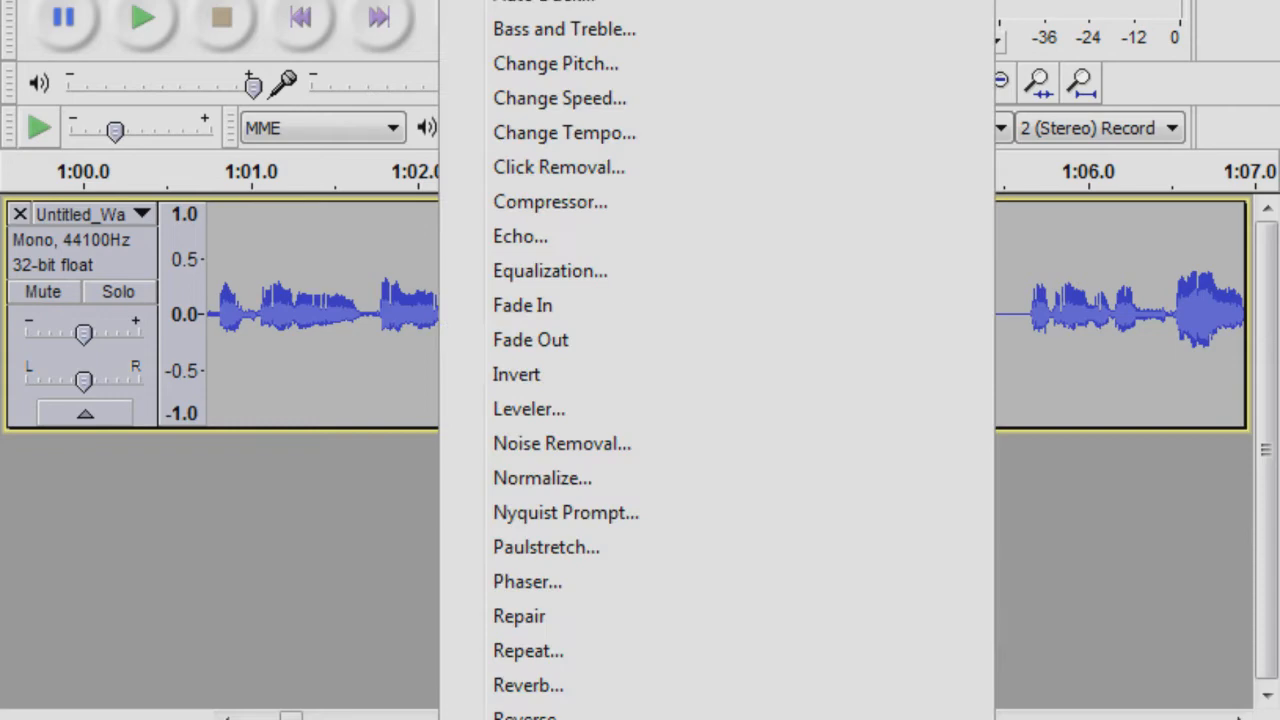
left_click(562, 443)
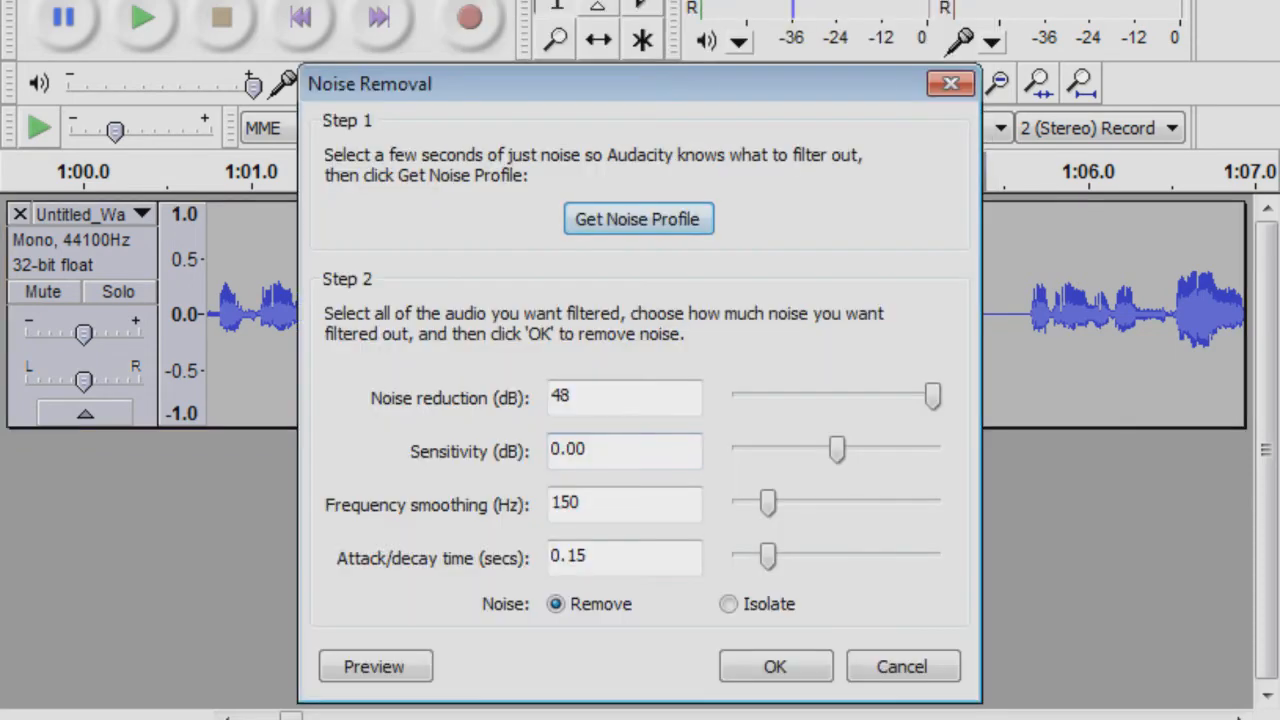
left_click(668, 219)
Step: Apply 48 dB Noise Removal to the entire first clip, from 0:00 to its end at about 26:00
scroll(854, 400, "down", 5)
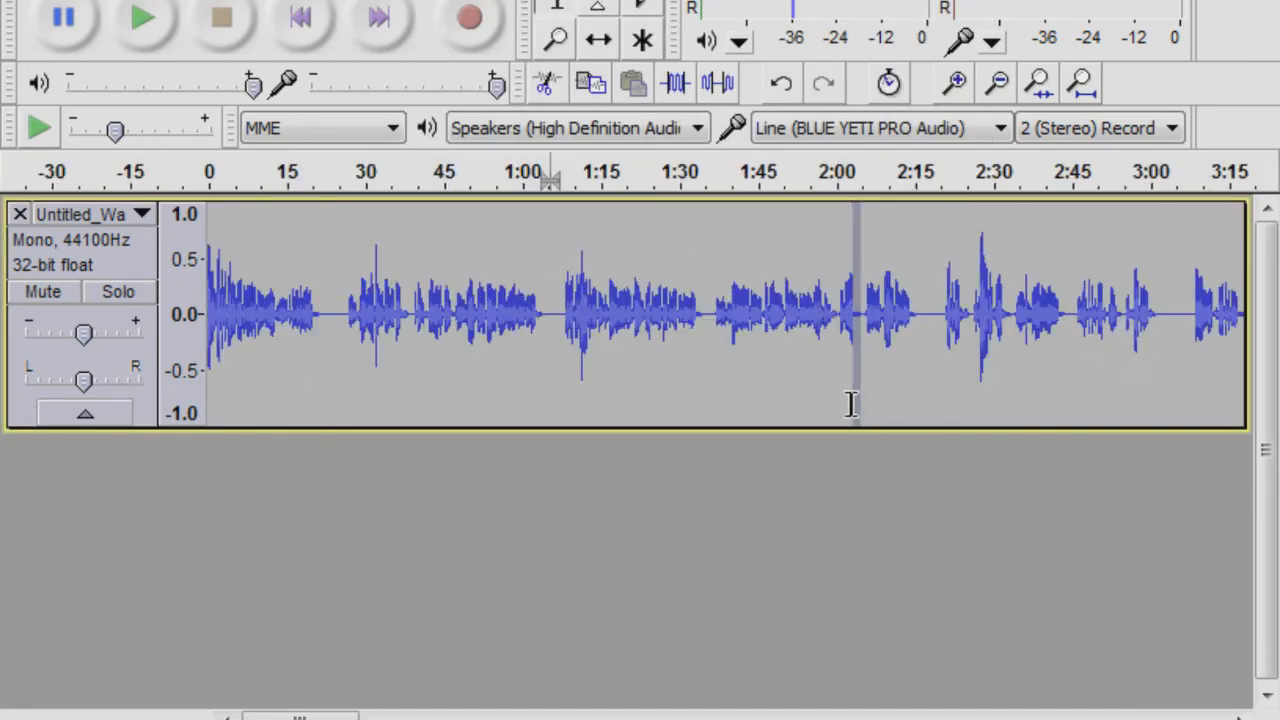
scroll(850, 401, "down", 3)
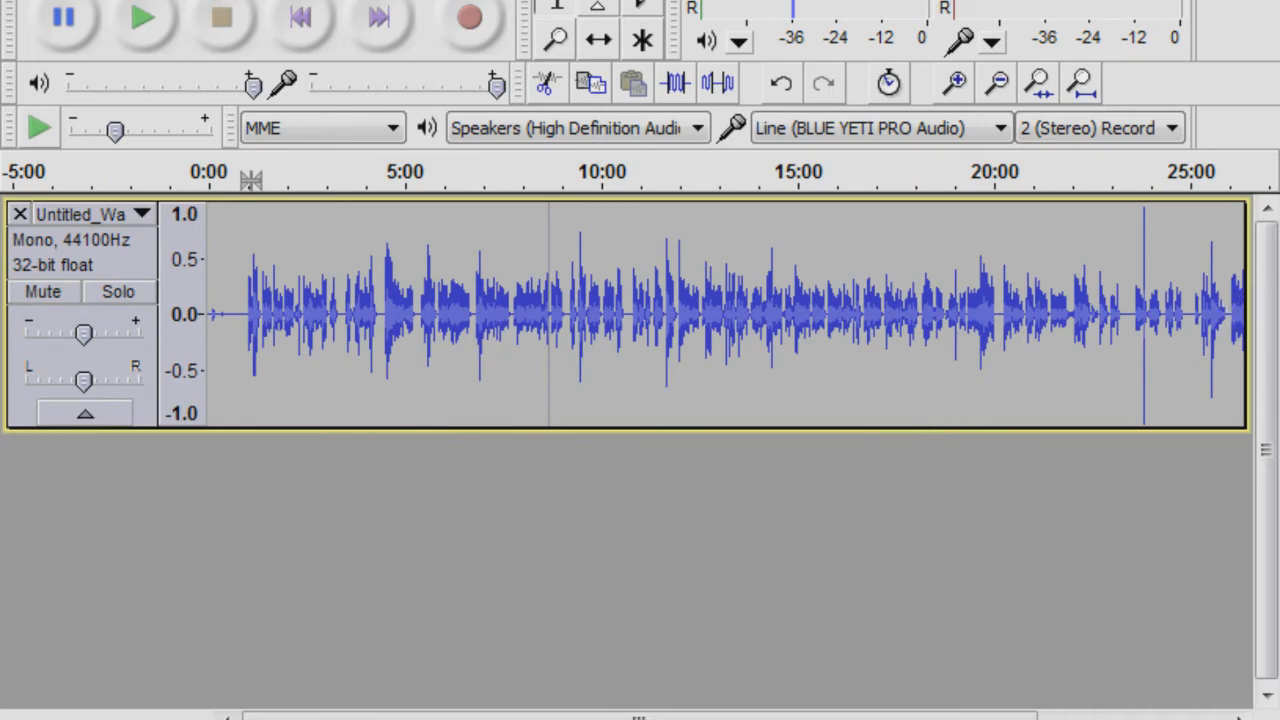
key("ctrl+f")
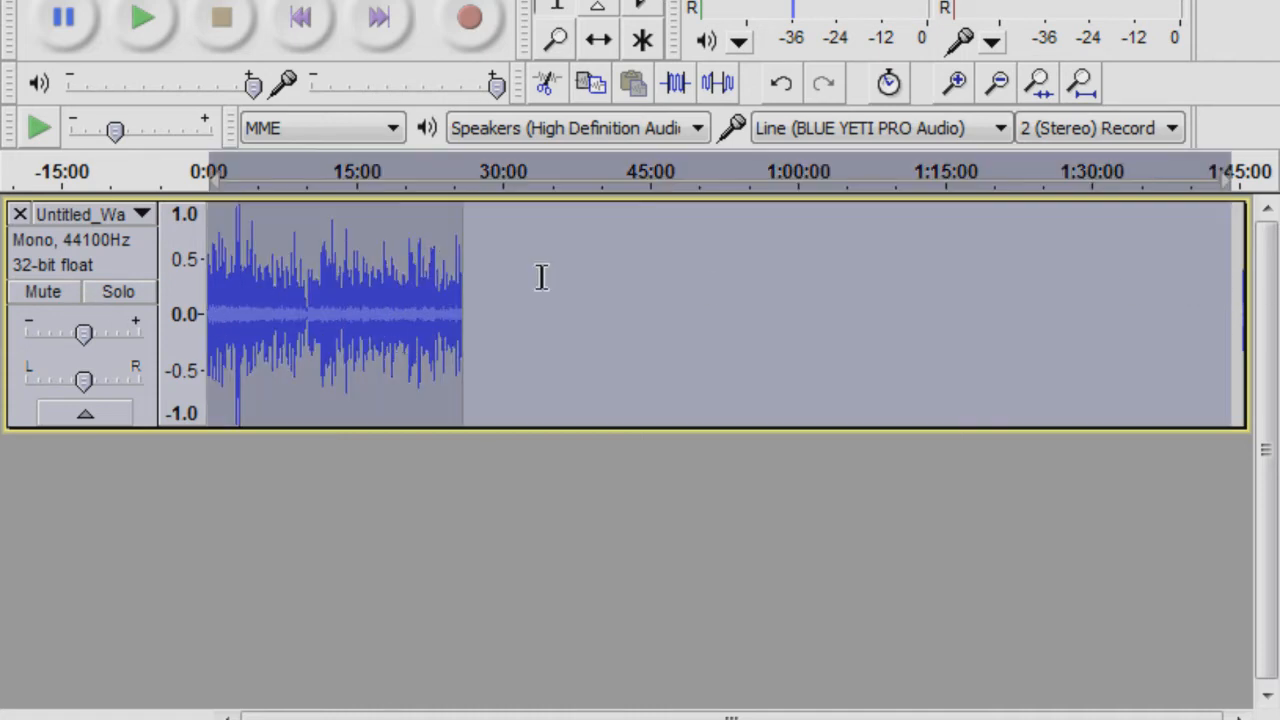
left_click(541, 277)
left_click_drag(466, 270, 208, 270)
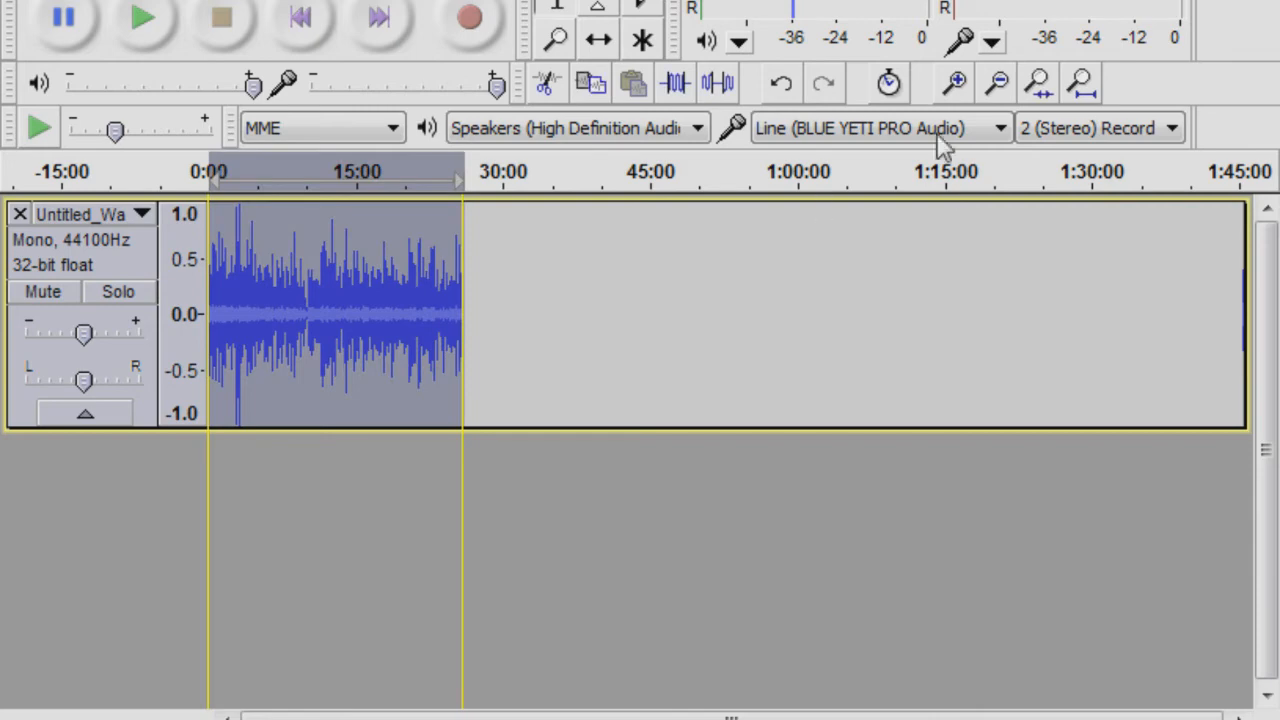
left_click(468, 0)
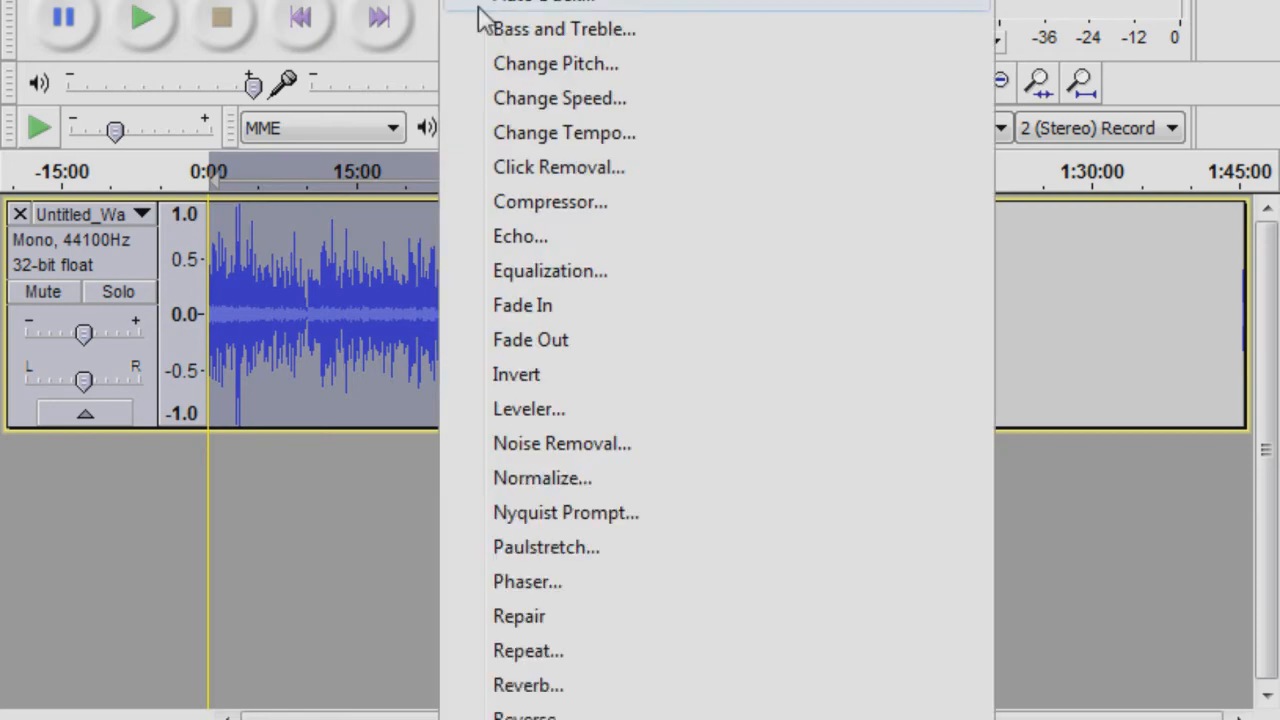
left_click(565, 449)
left_click(740, 662)
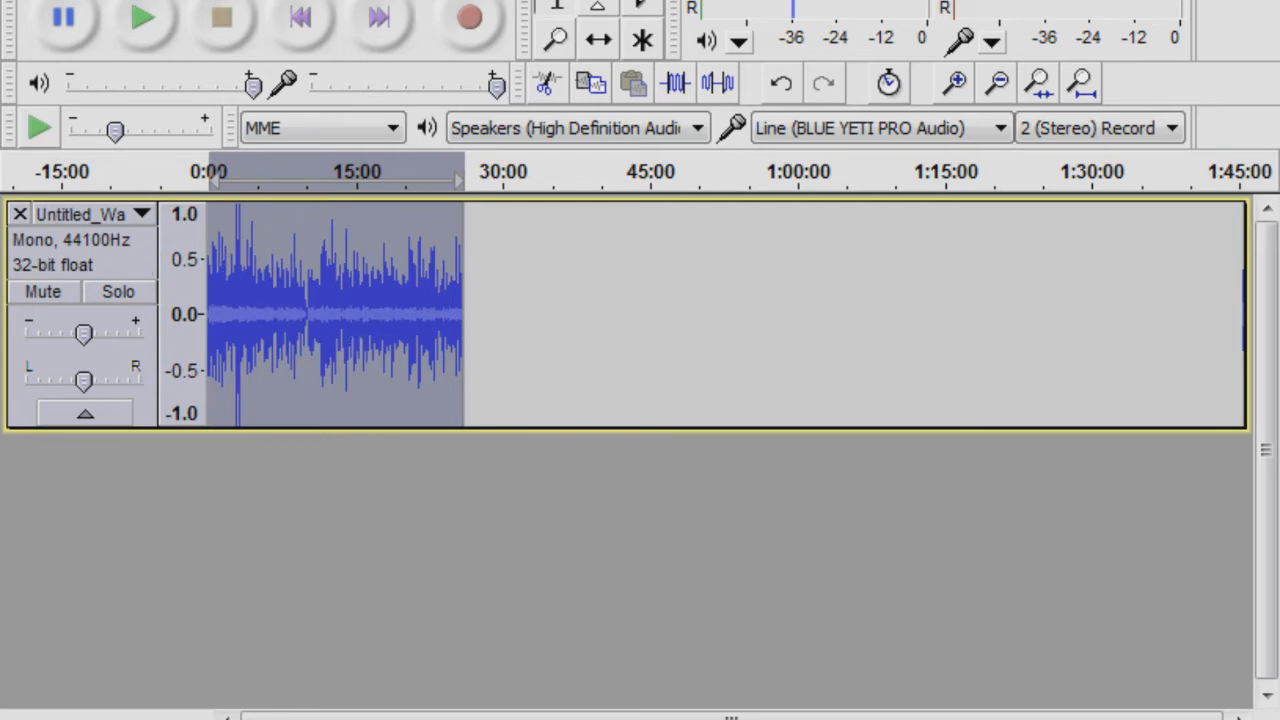
Step: Equalize the selected first clip with the Treble Boost curve
left_click(465, 1)
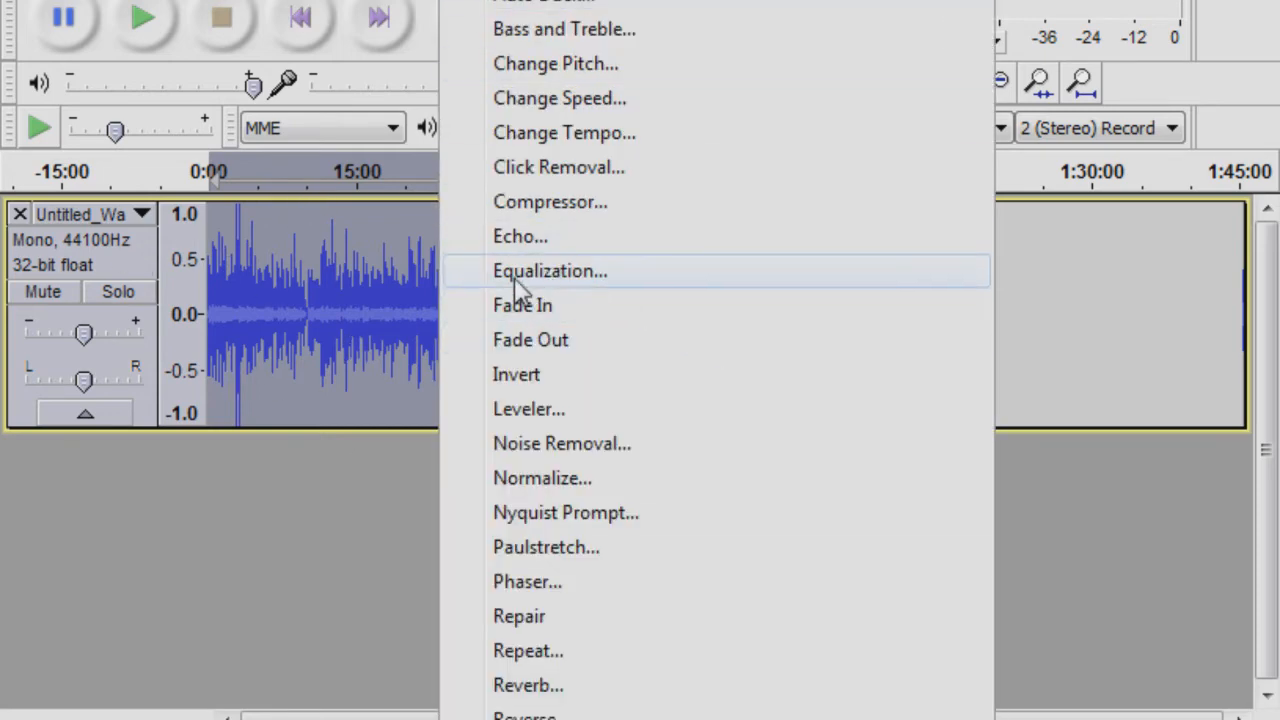
left_click(580, 275)
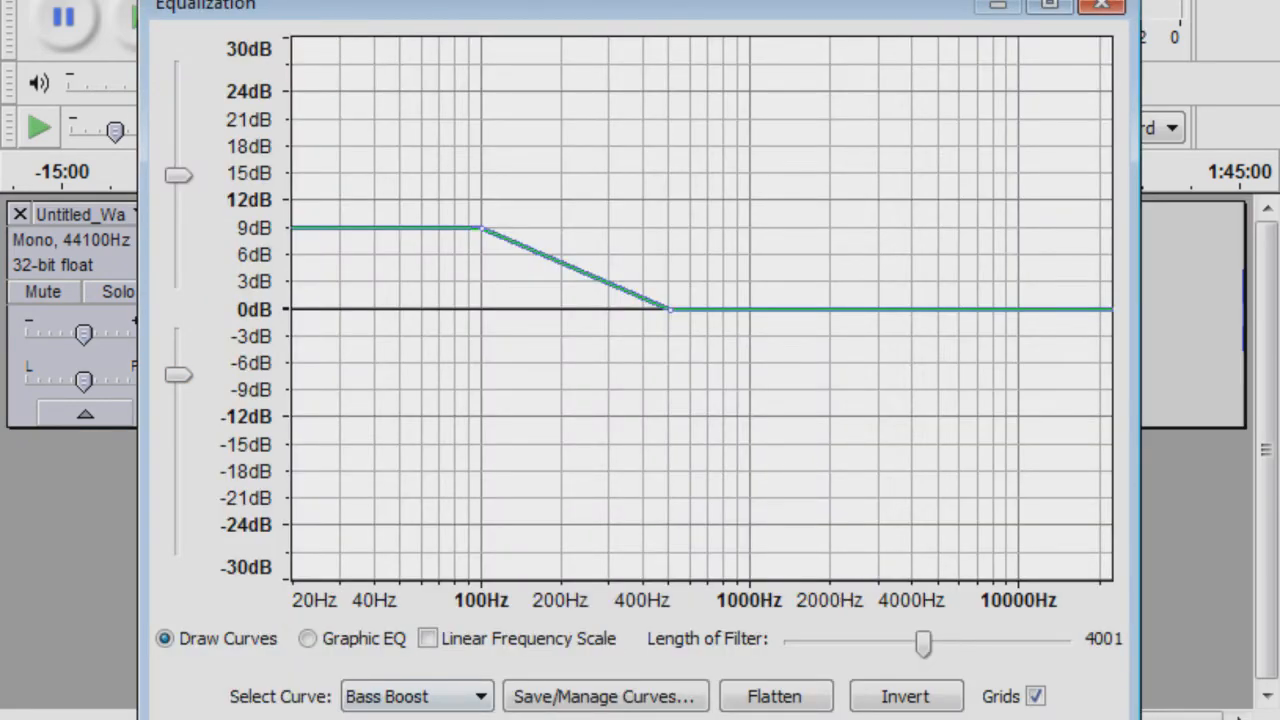
left_click(455, 697)
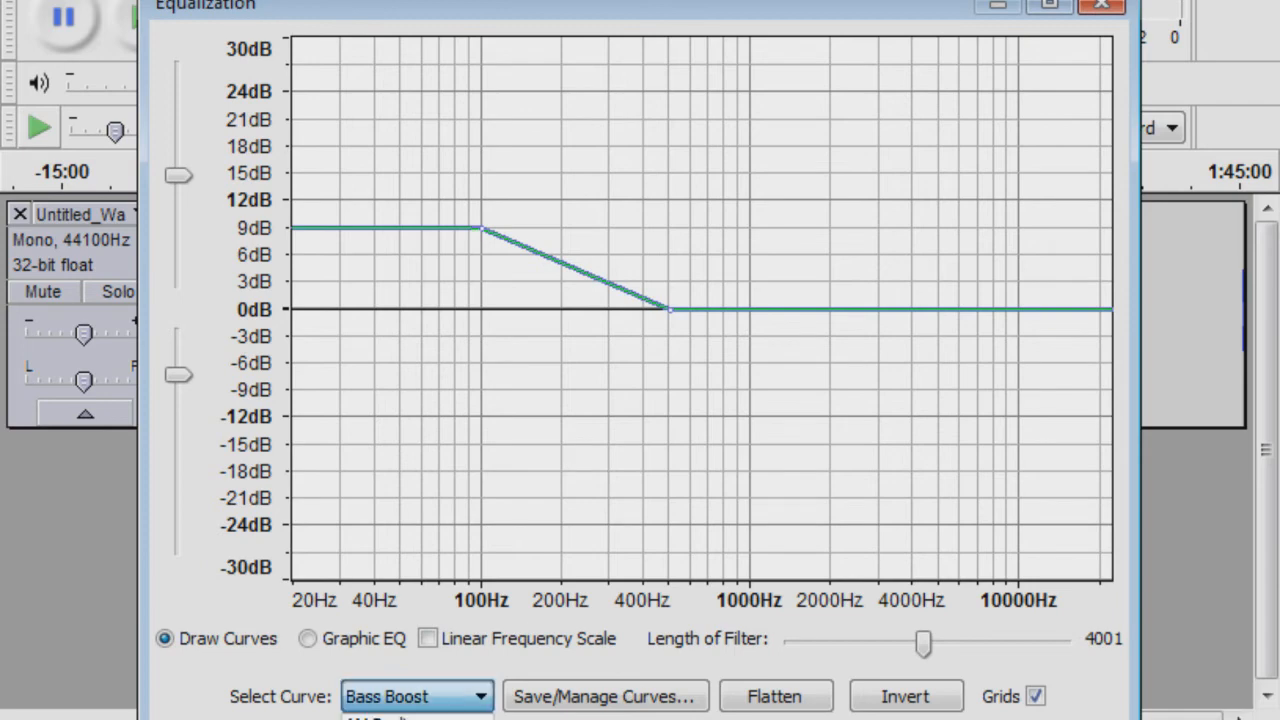
left_click(395, 719)
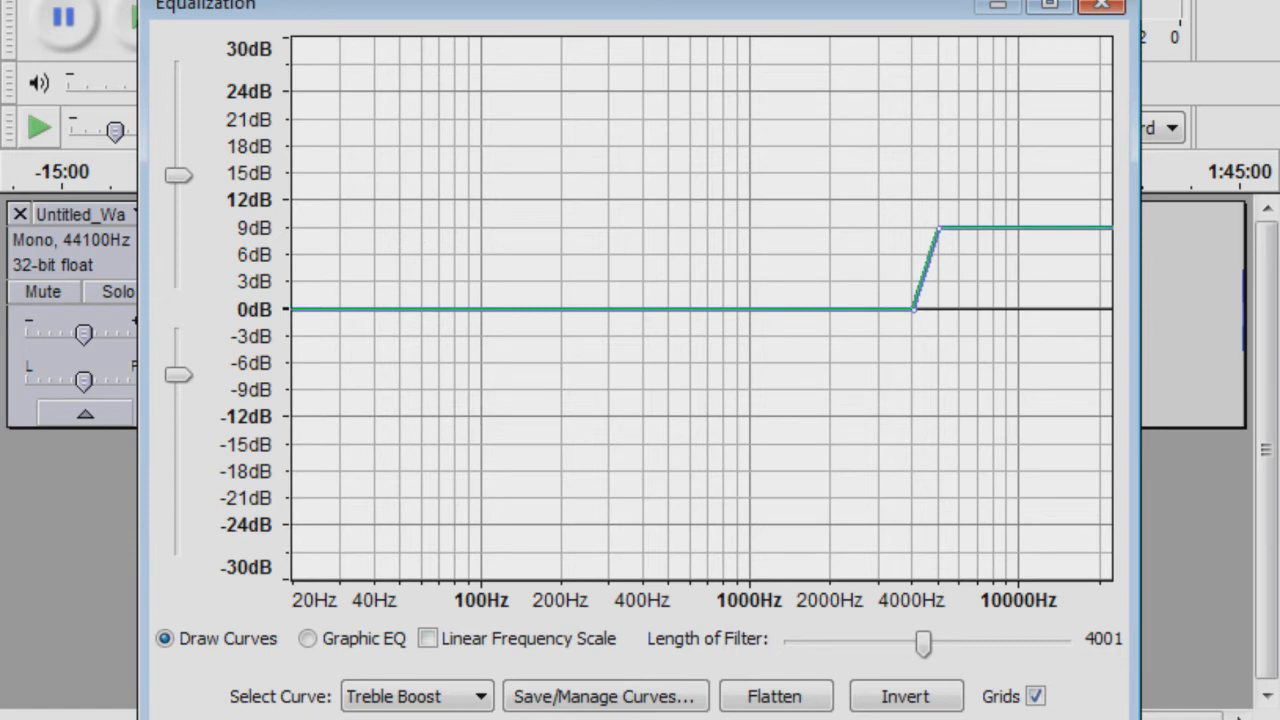
key("Return")
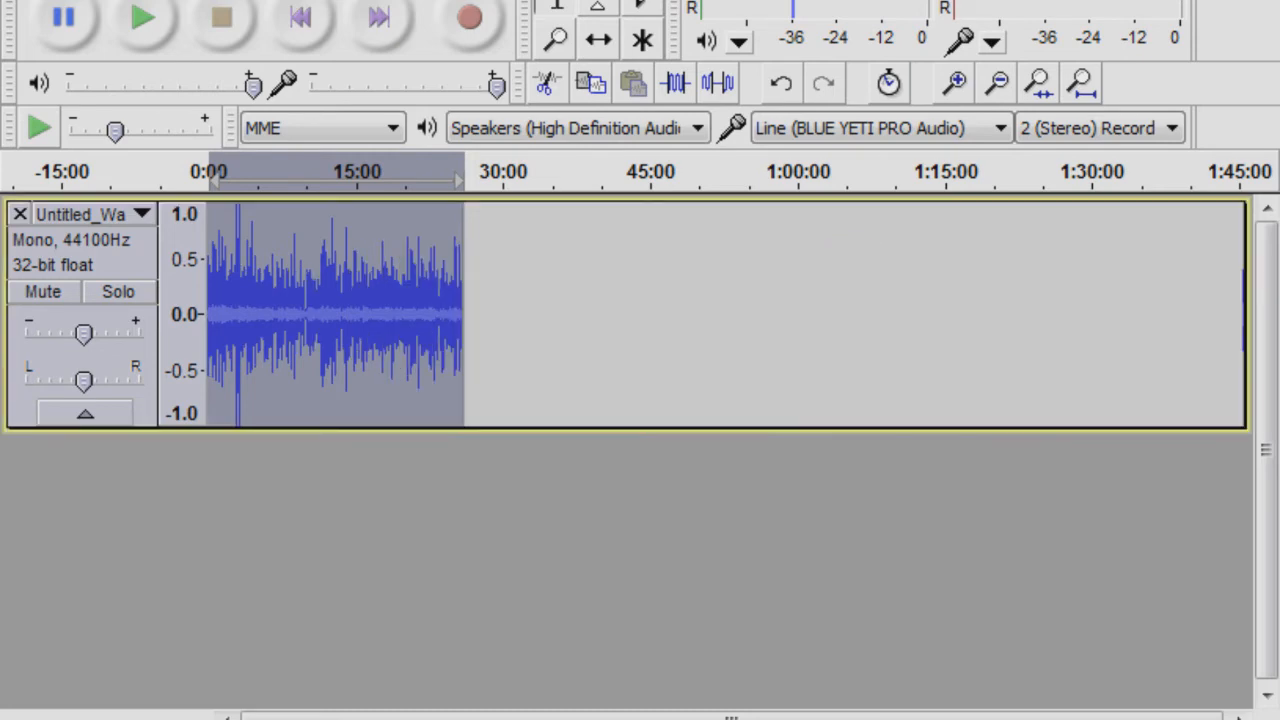
Step: Equalize the selected first clip again, this time with the Bass Boost curve
left_click(534, 0)
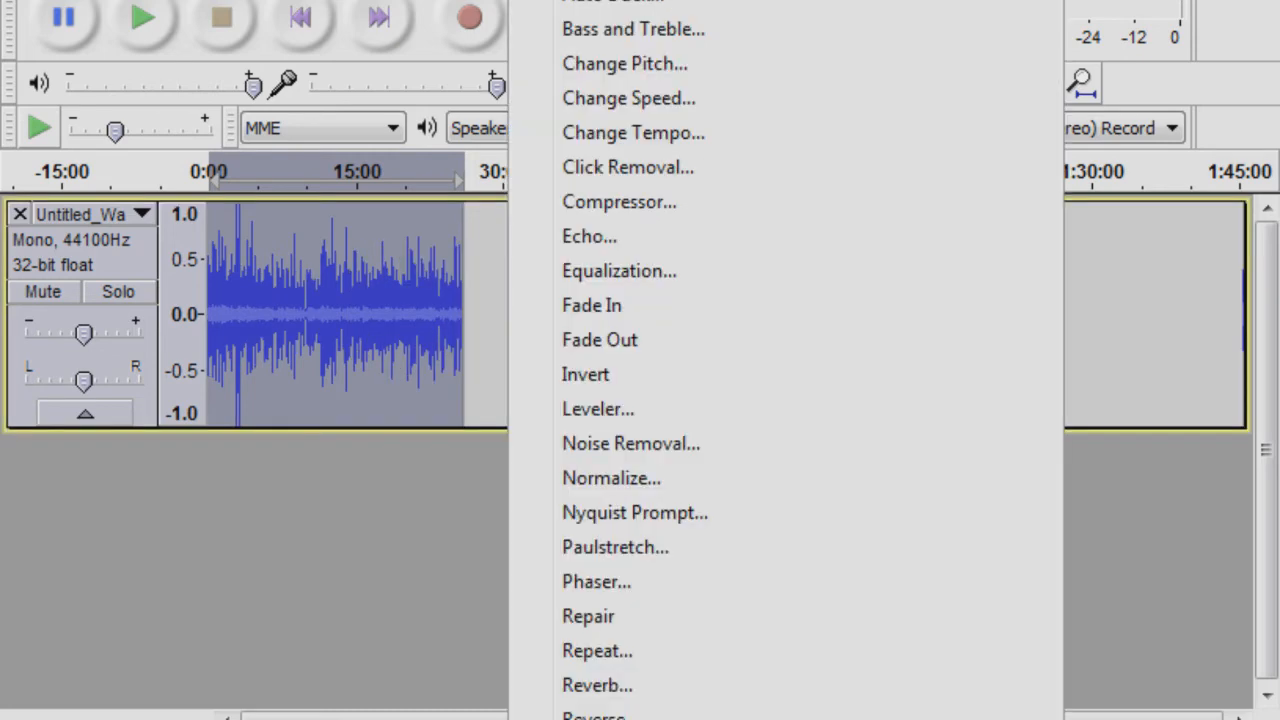
left_click(622, 271)
left_click(418, 697)
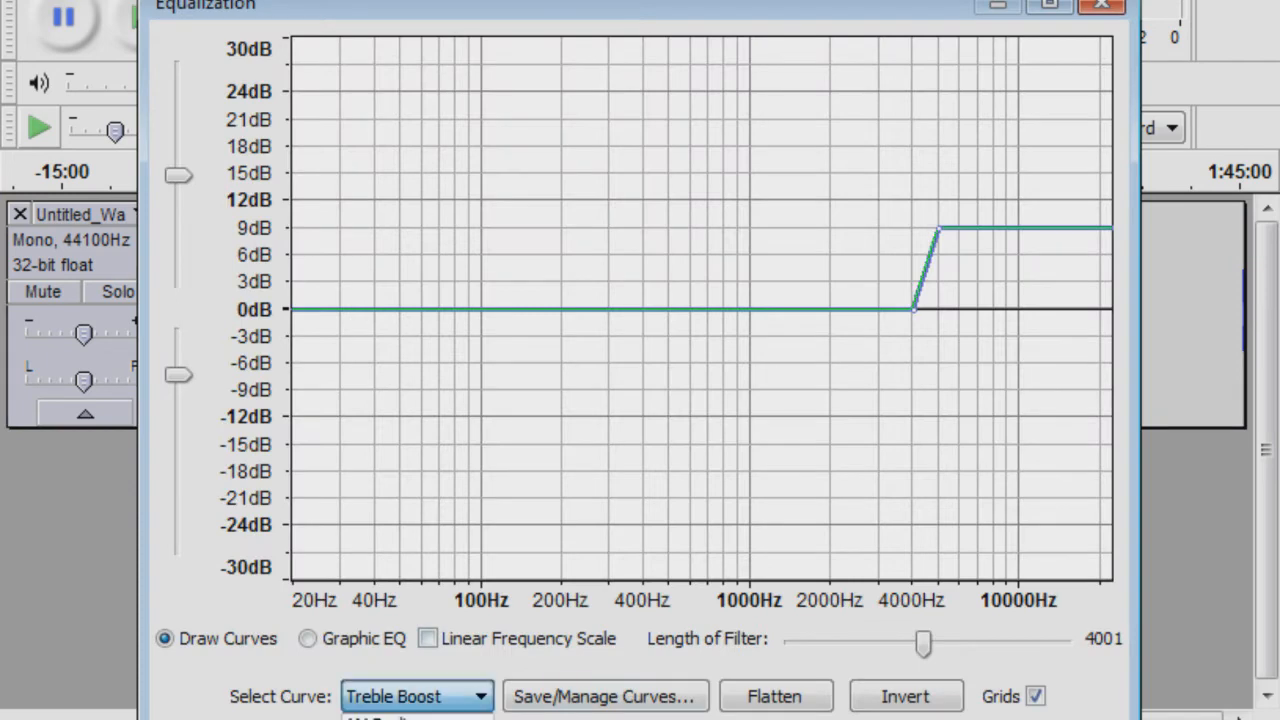
left_click(395, 719)
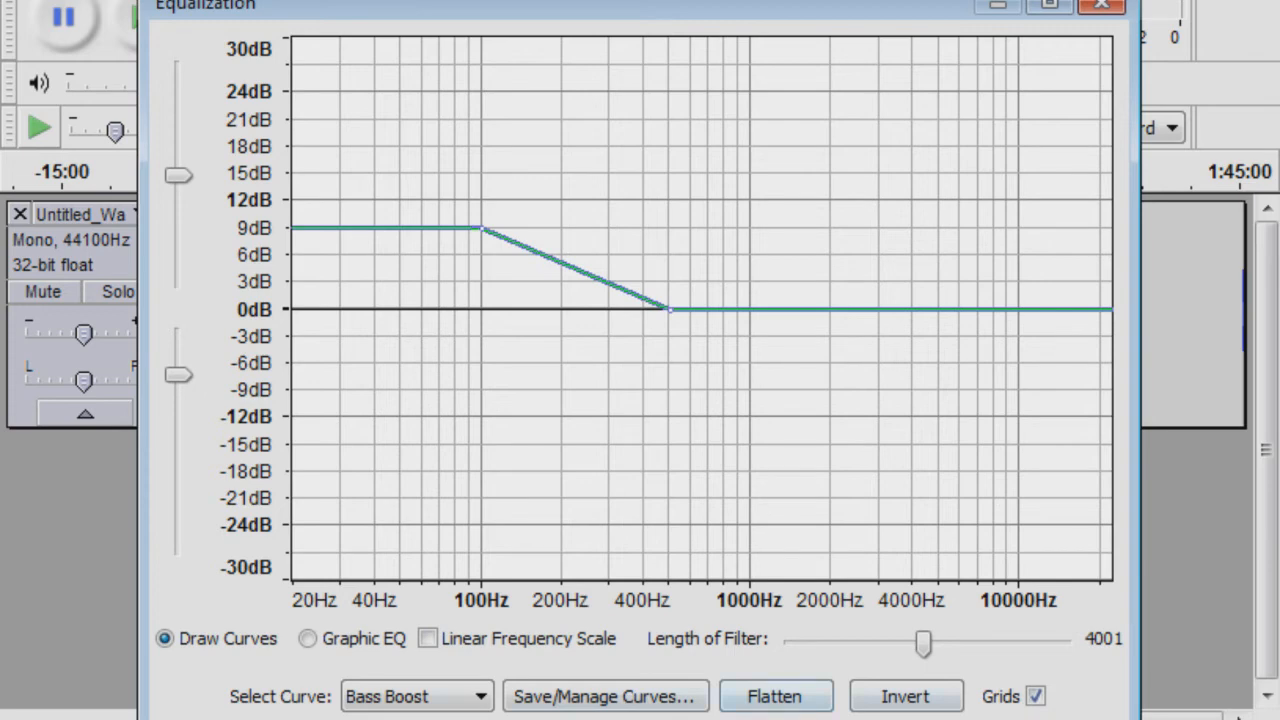
key("Escape")
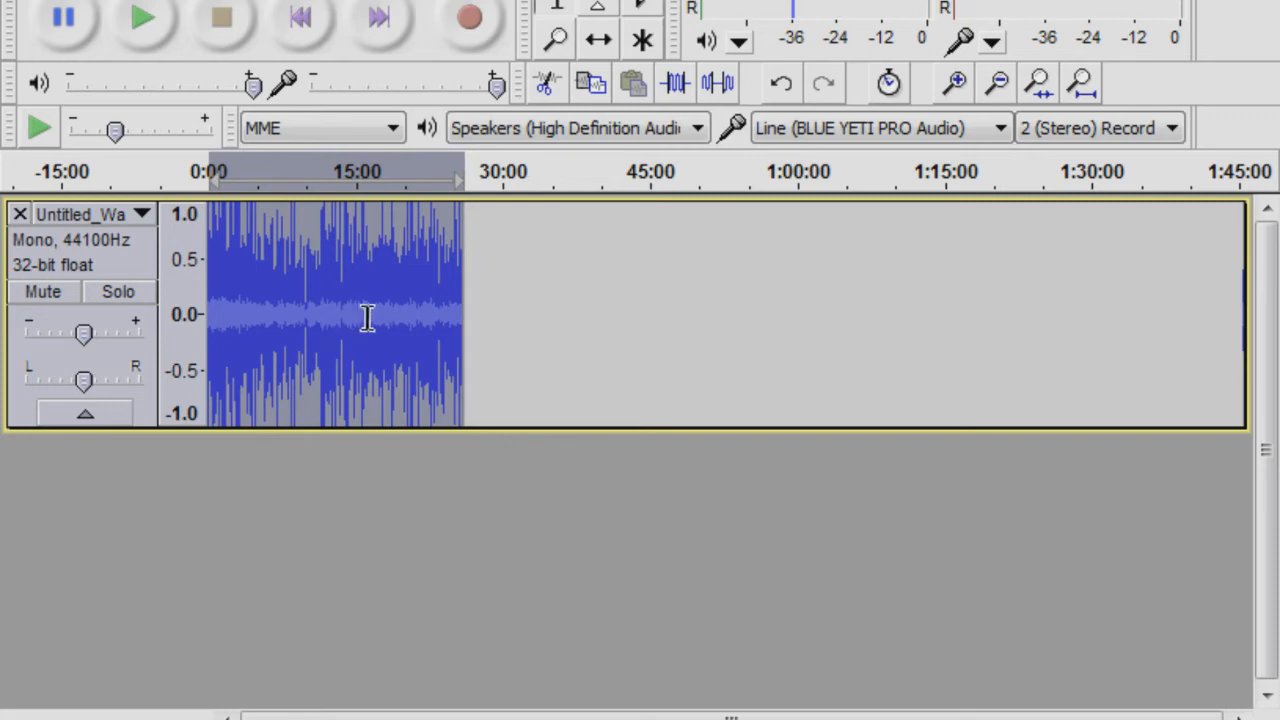
Step: Normalize the first clip to a maximum amplitude of -3.0 dB with DC offset removal
left_click(464, 0)
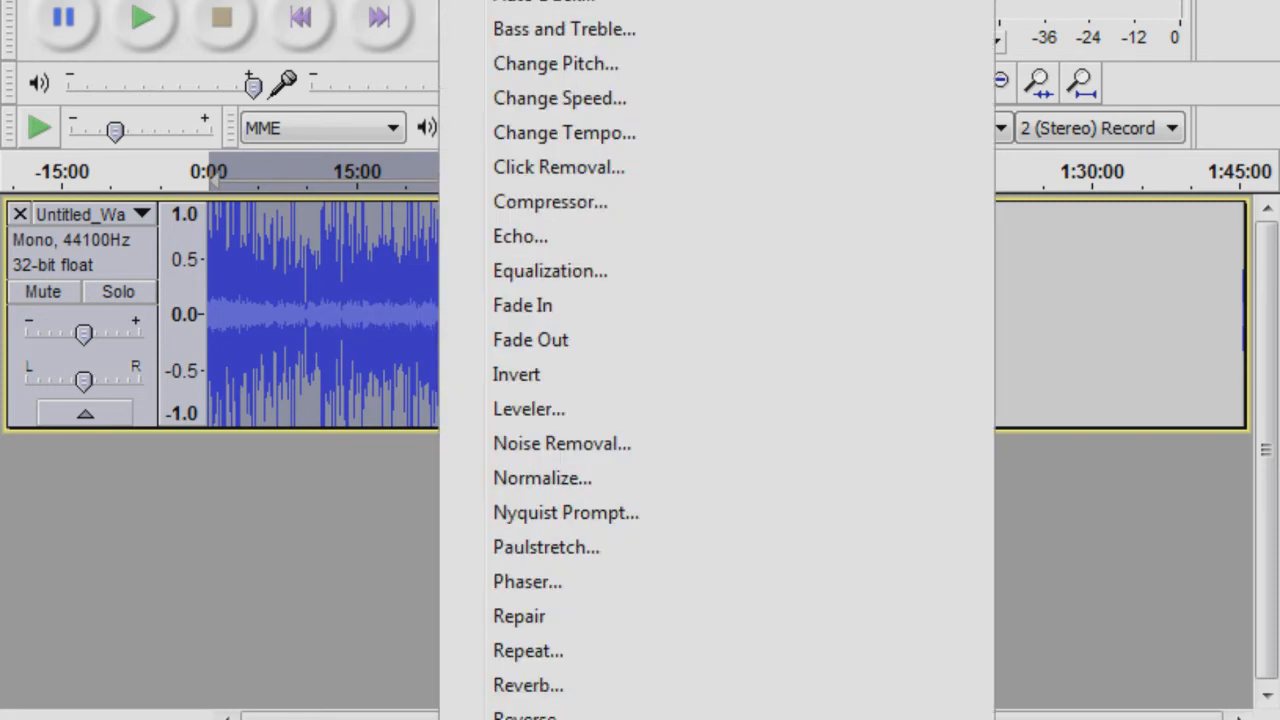
left_click(530, 480)
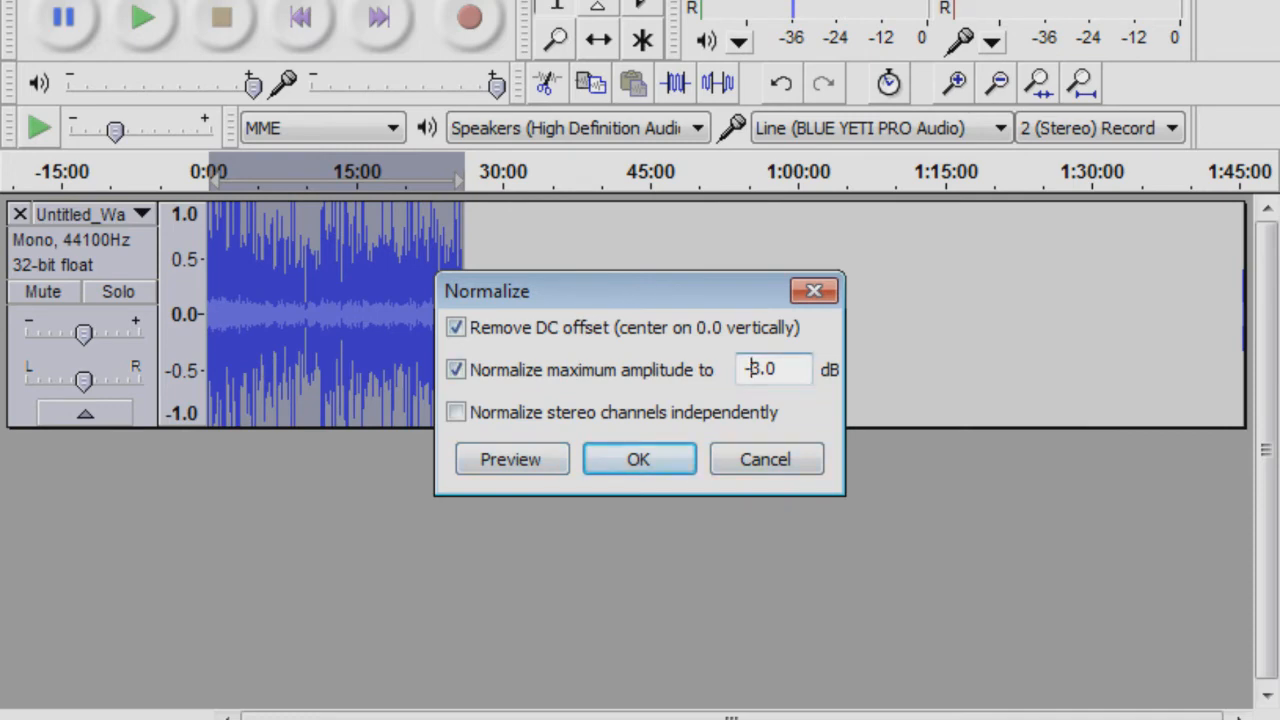
double_click(762, 369)
left_click(780, 369)
left_click(639, 460)
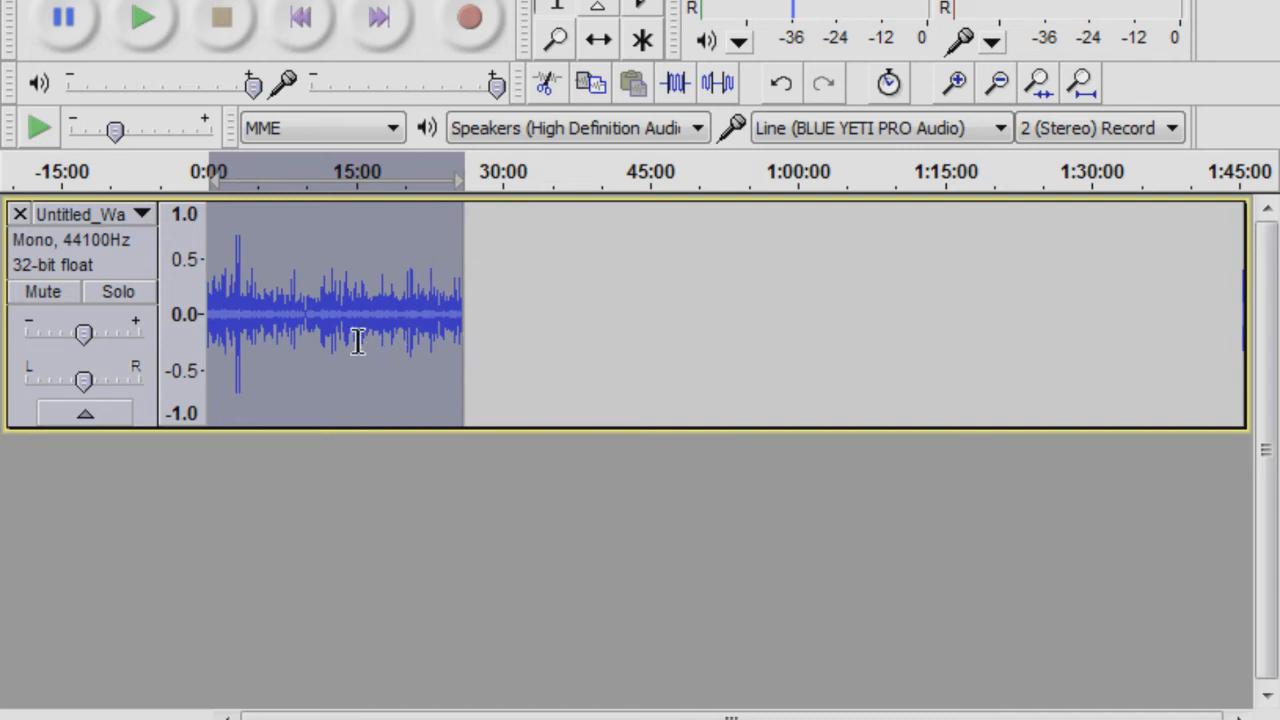
Step: Apply a Hard Limiter with a -3.0 dB limit to the selected first clip
left_click(464, 0)
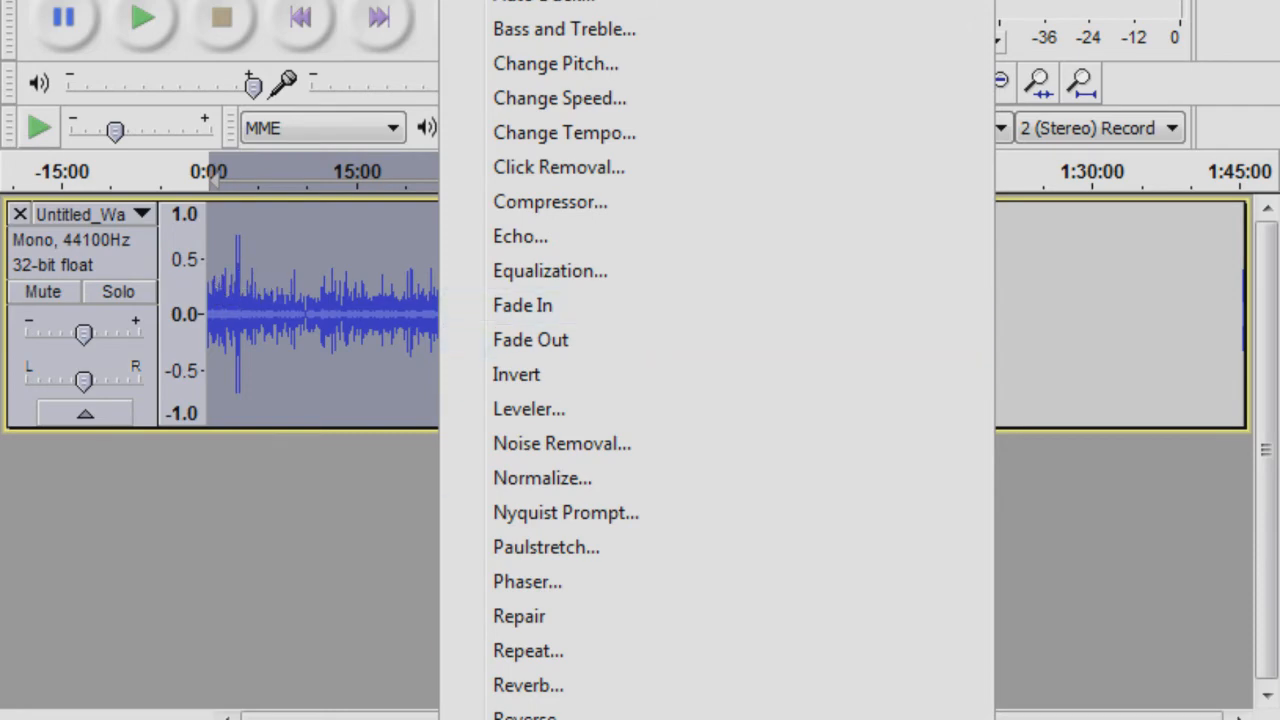
left_click(540, 718)
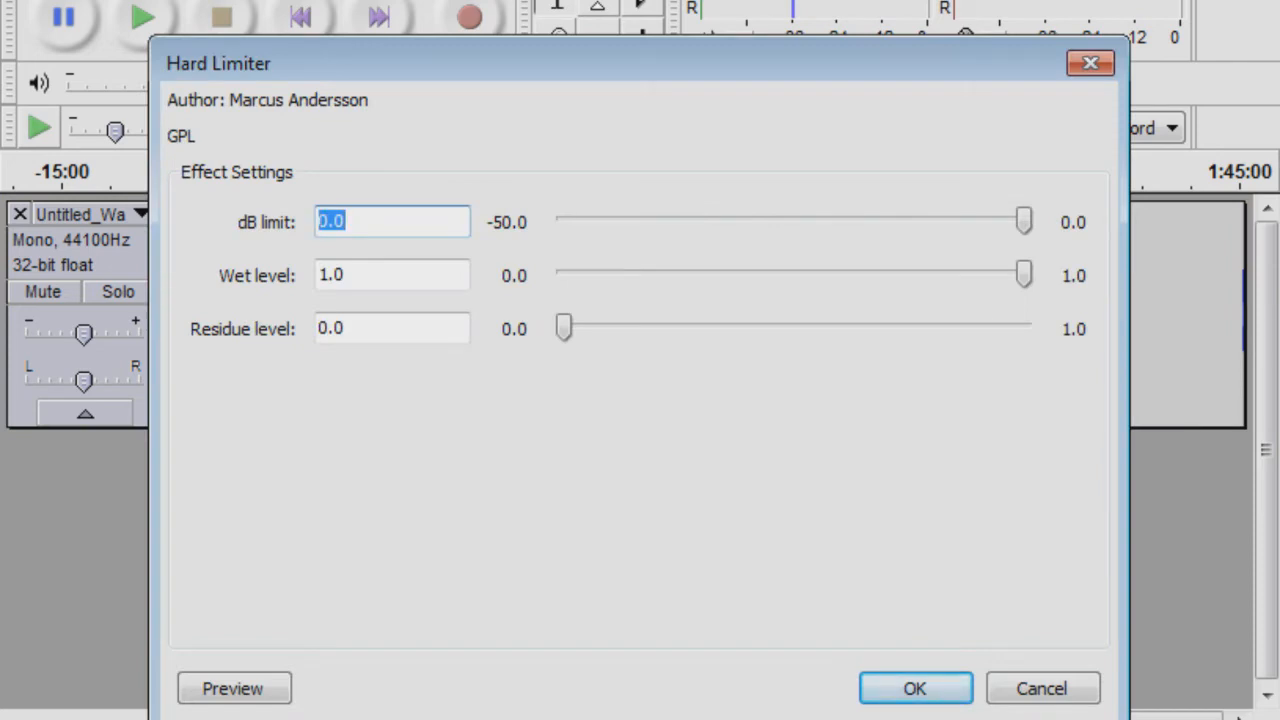
type("-3")
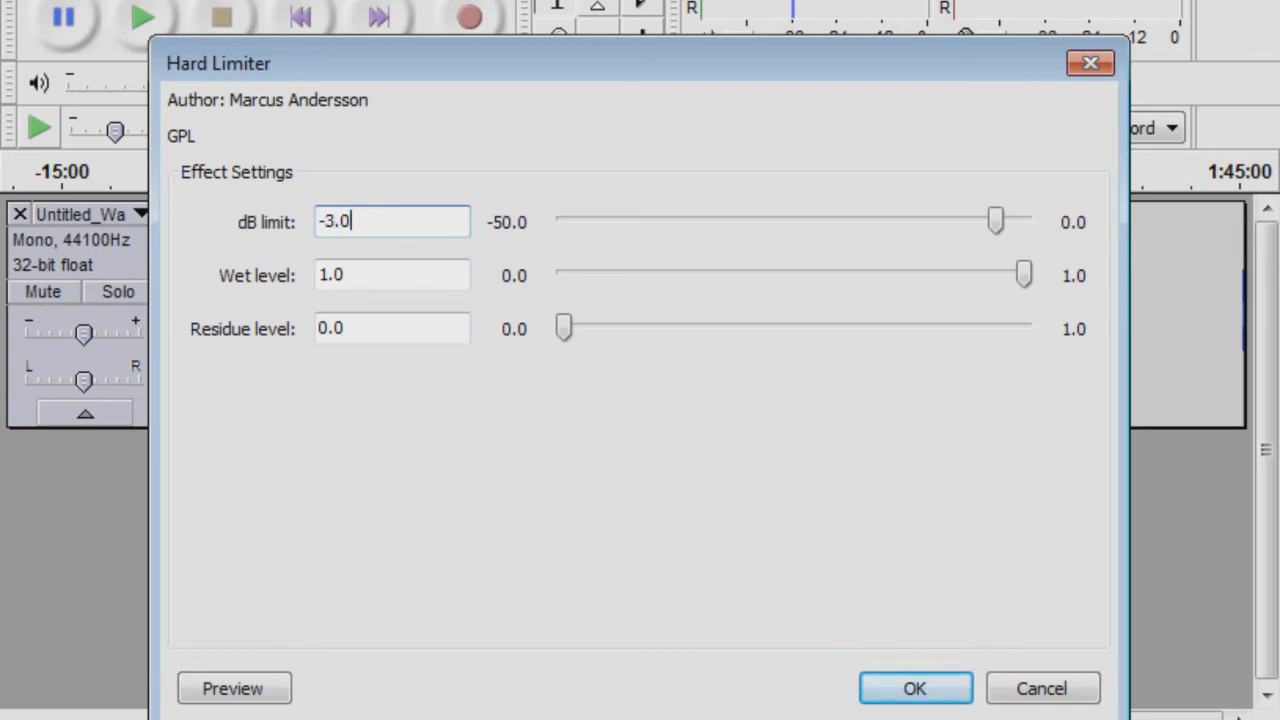
left_click(893, 690)
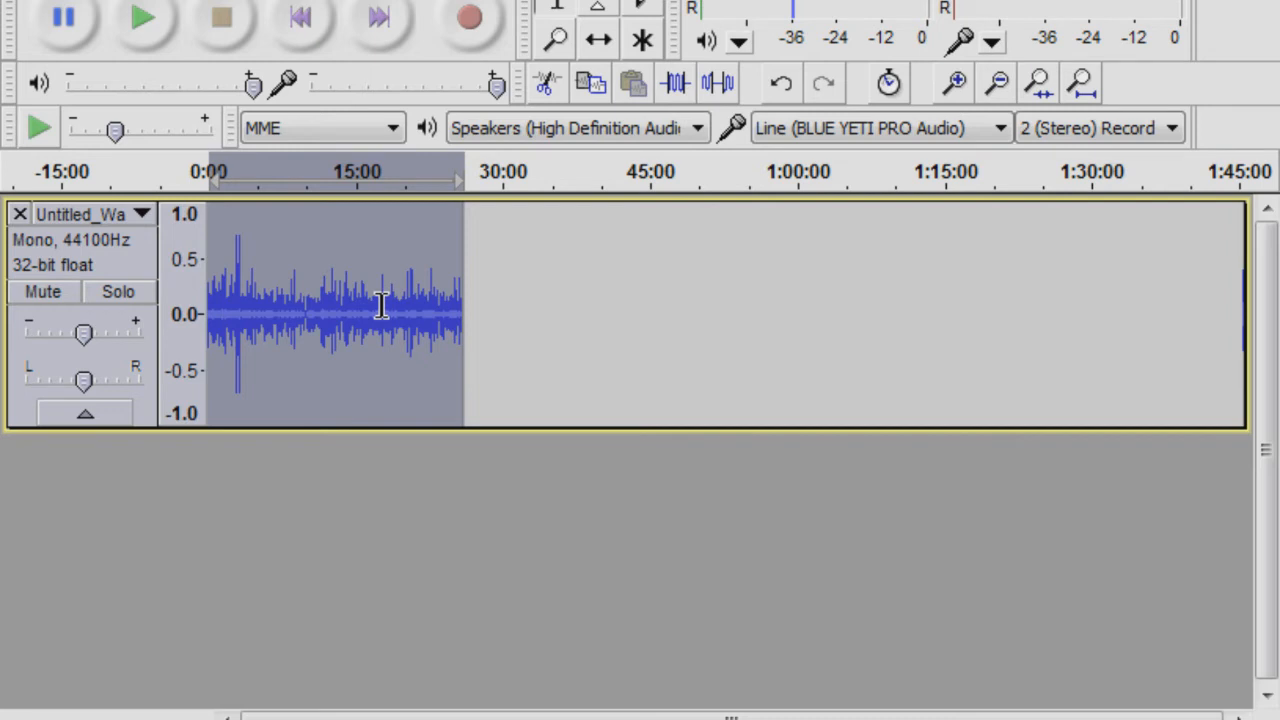
Step: Play back the processed first clip to check how it sounds
key("space")
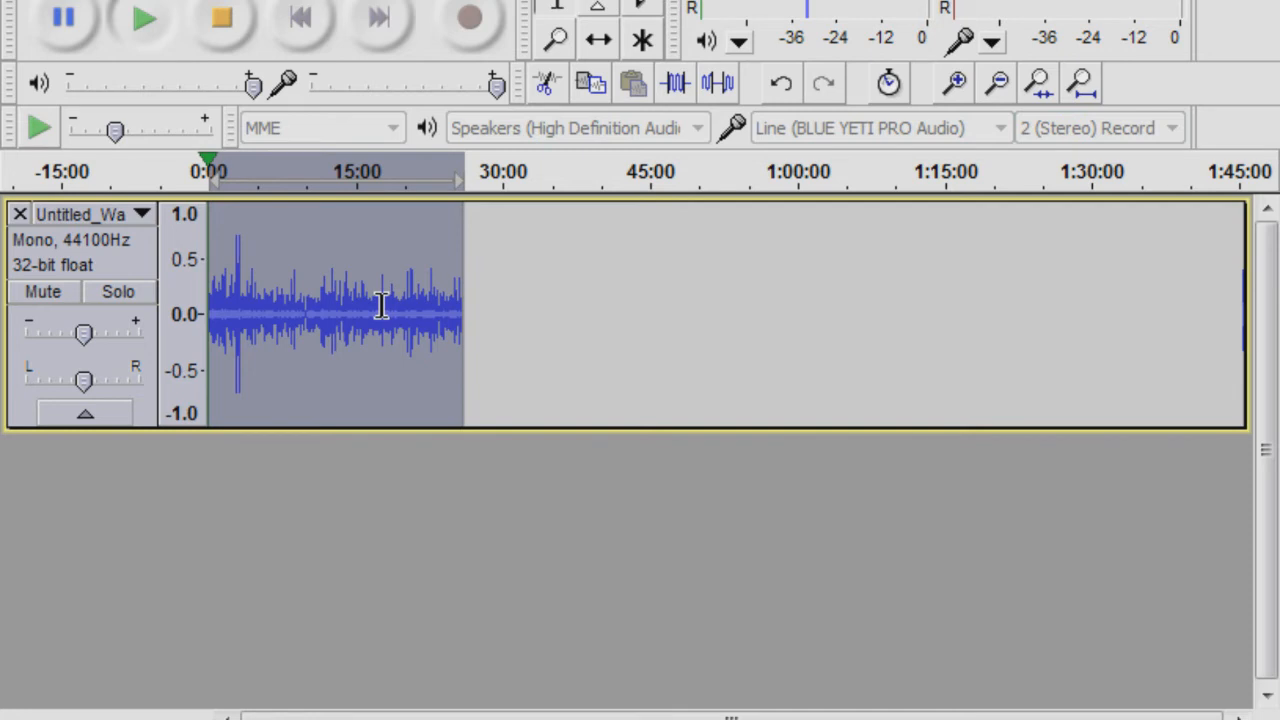
key("space")
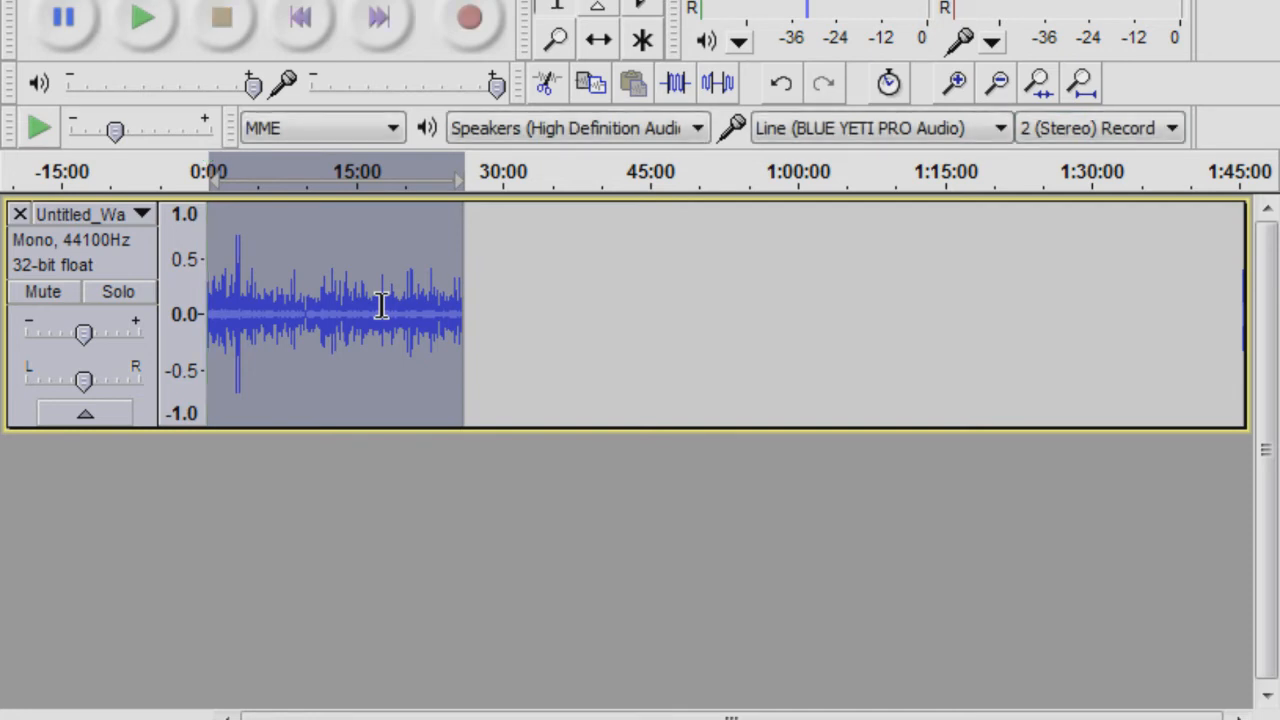
key("space")
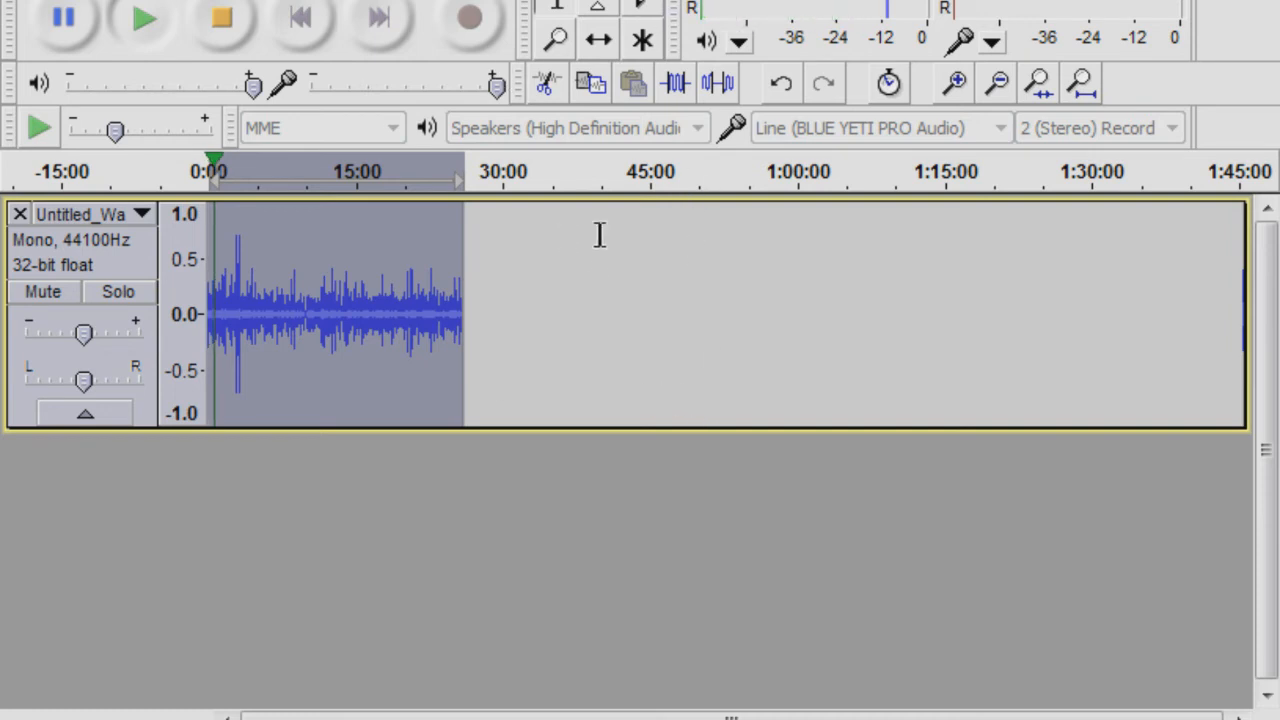
key("space")
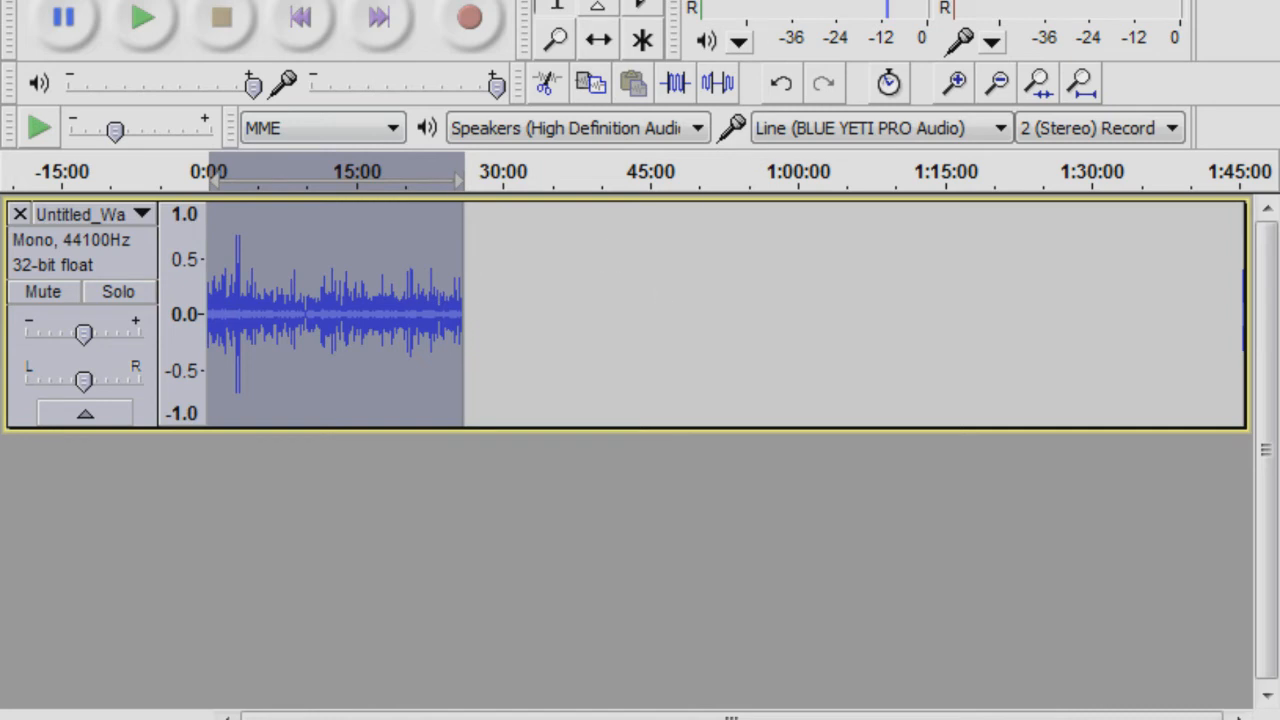
Step: Export the audio to the Videos library as "obs guide hdpvr" in WAV (Microsoft) signed 16 bit PCM format
left_click(22, 2)
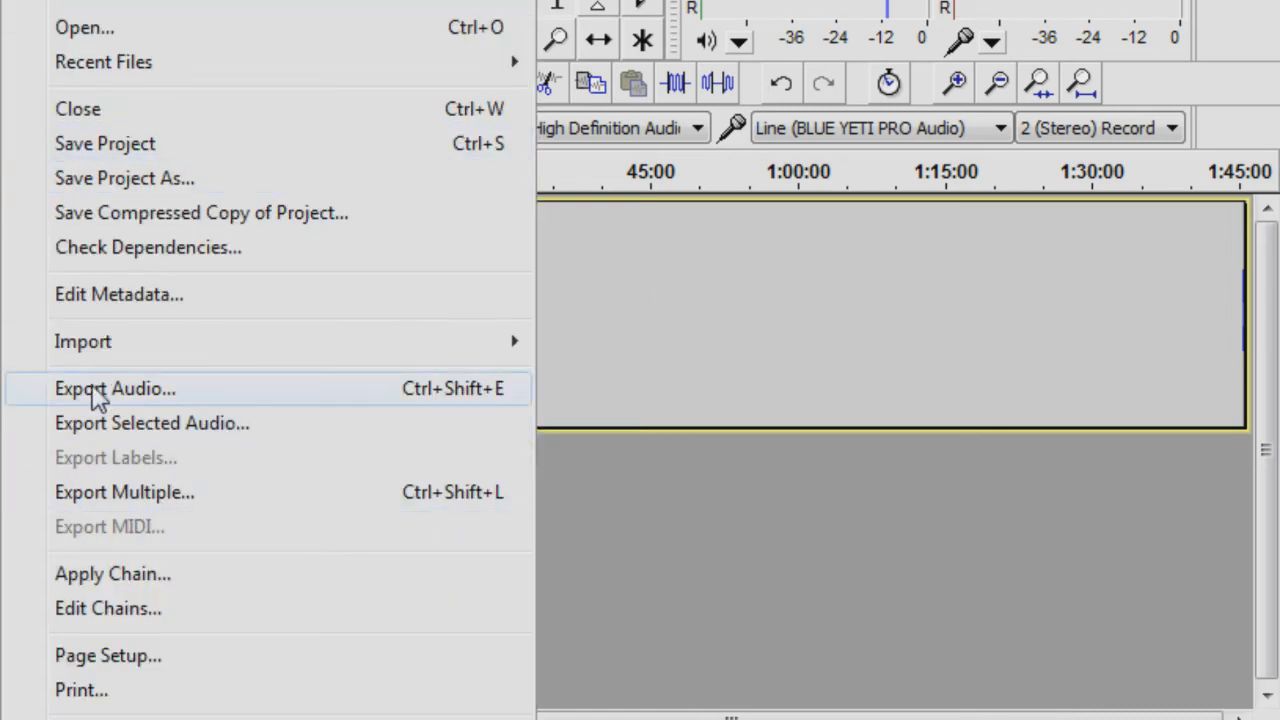
key("Escape")
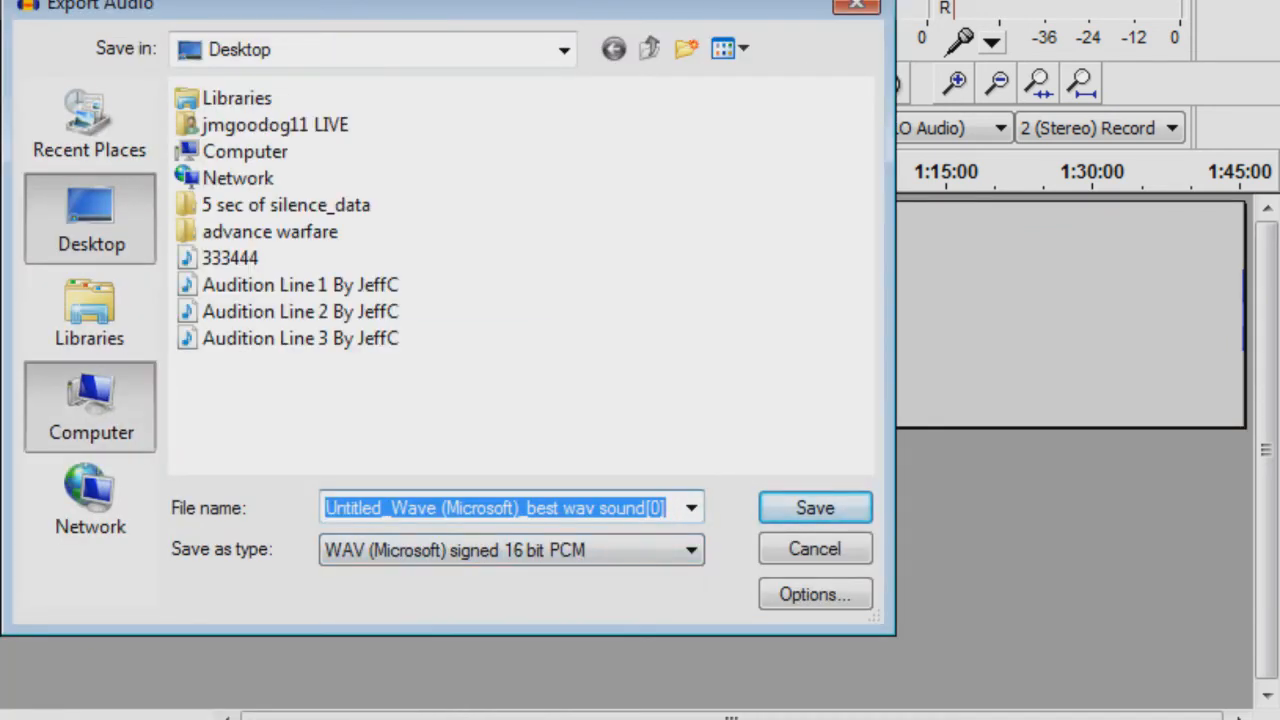
left_click(90, 407)
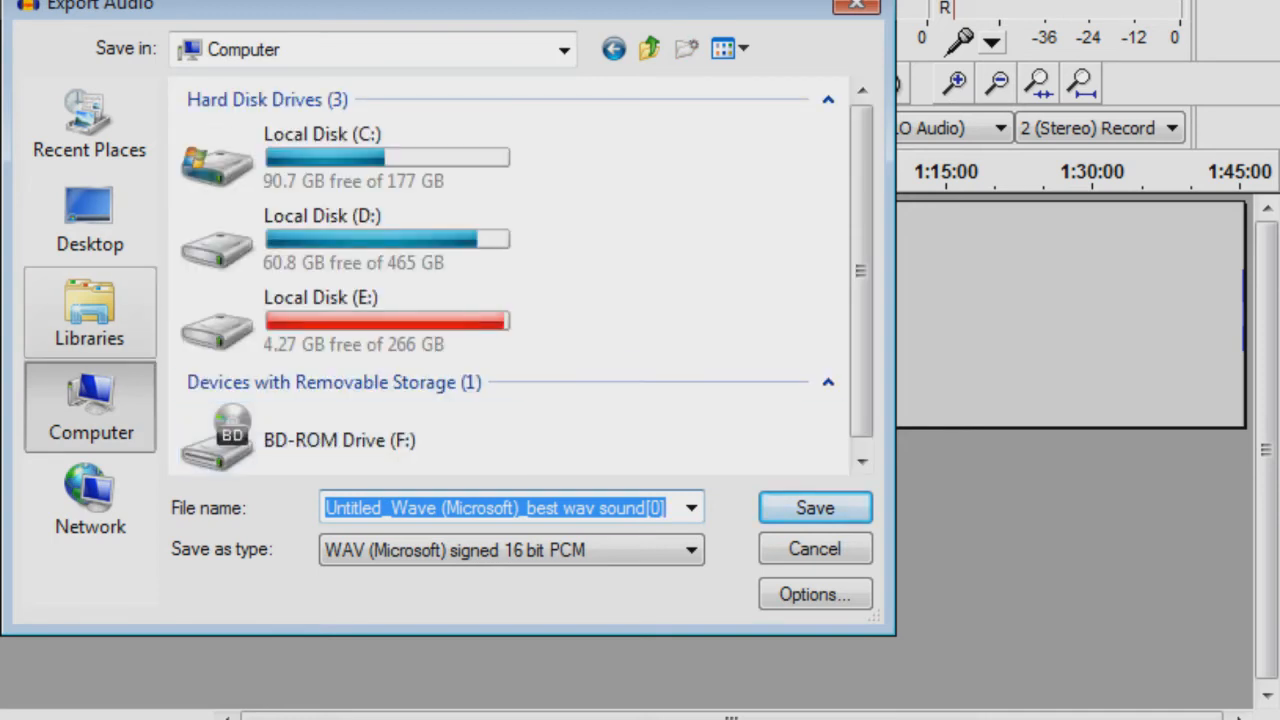
left_click(90, 310)
double_click(600, 200)
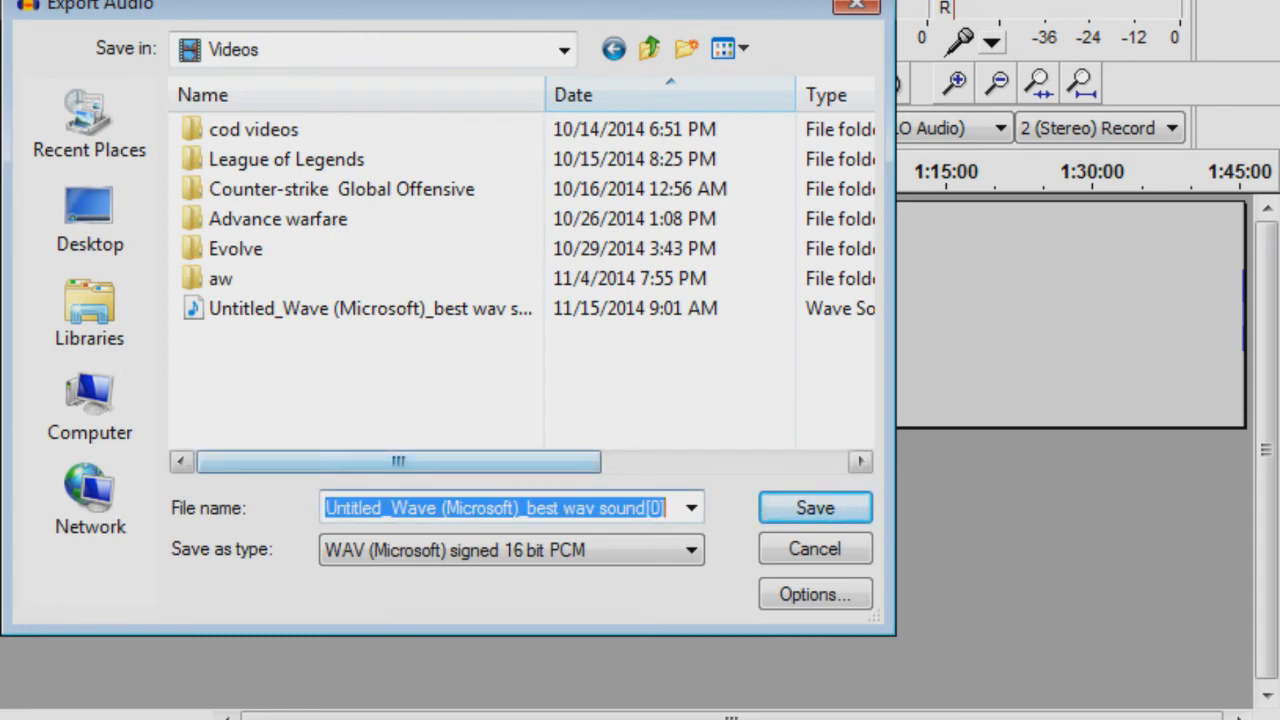
type("obs gui")
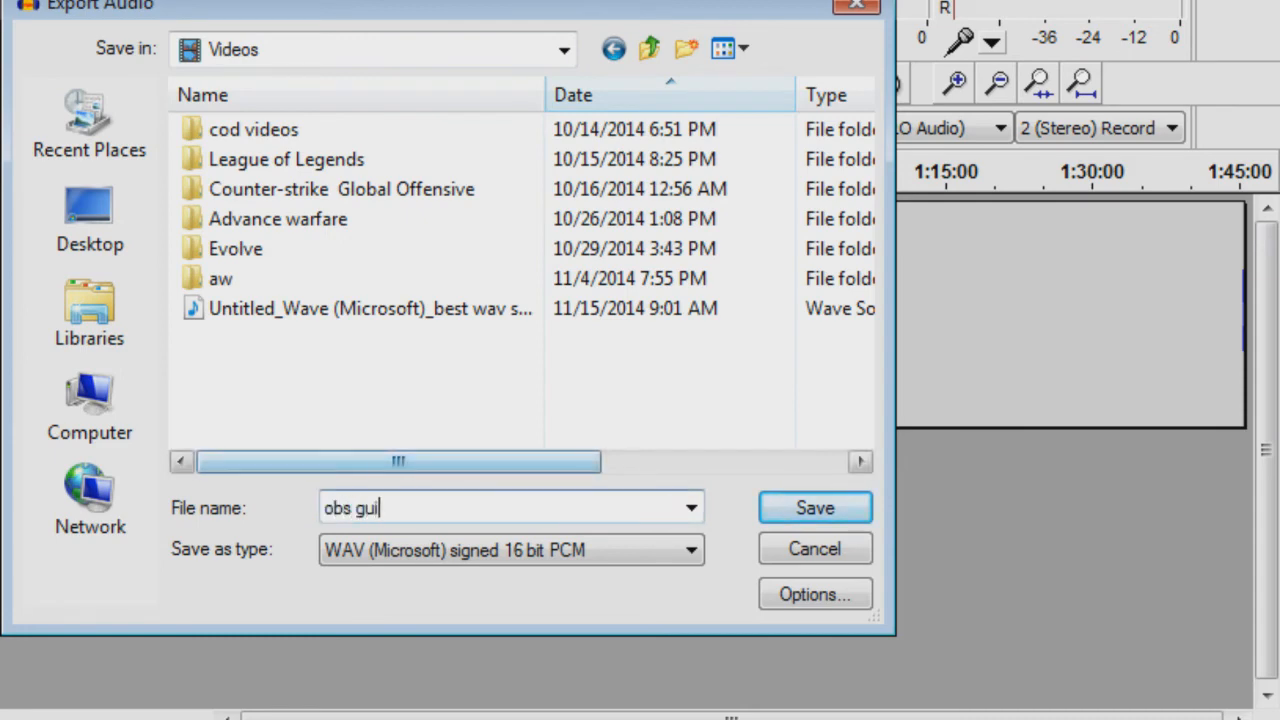
type("de hdpvr")
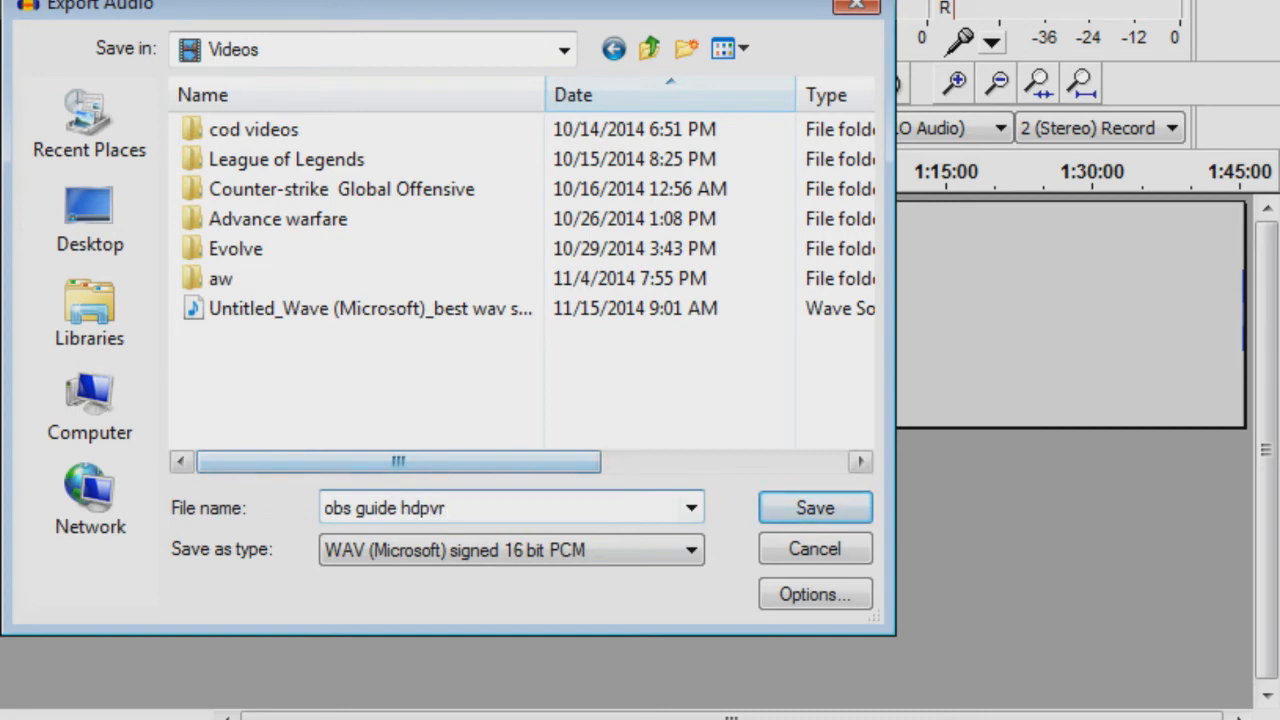
key("Return")
key("Return")
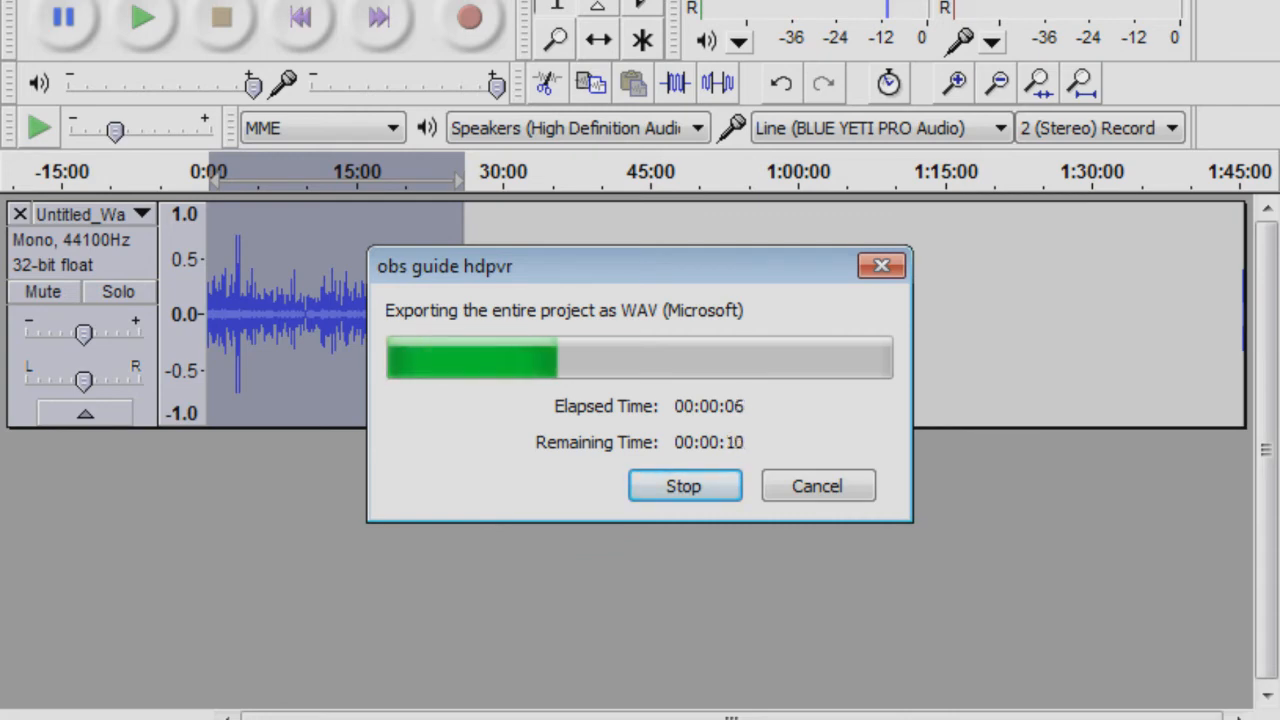
left_click_drag(445, 266, 370, 275)
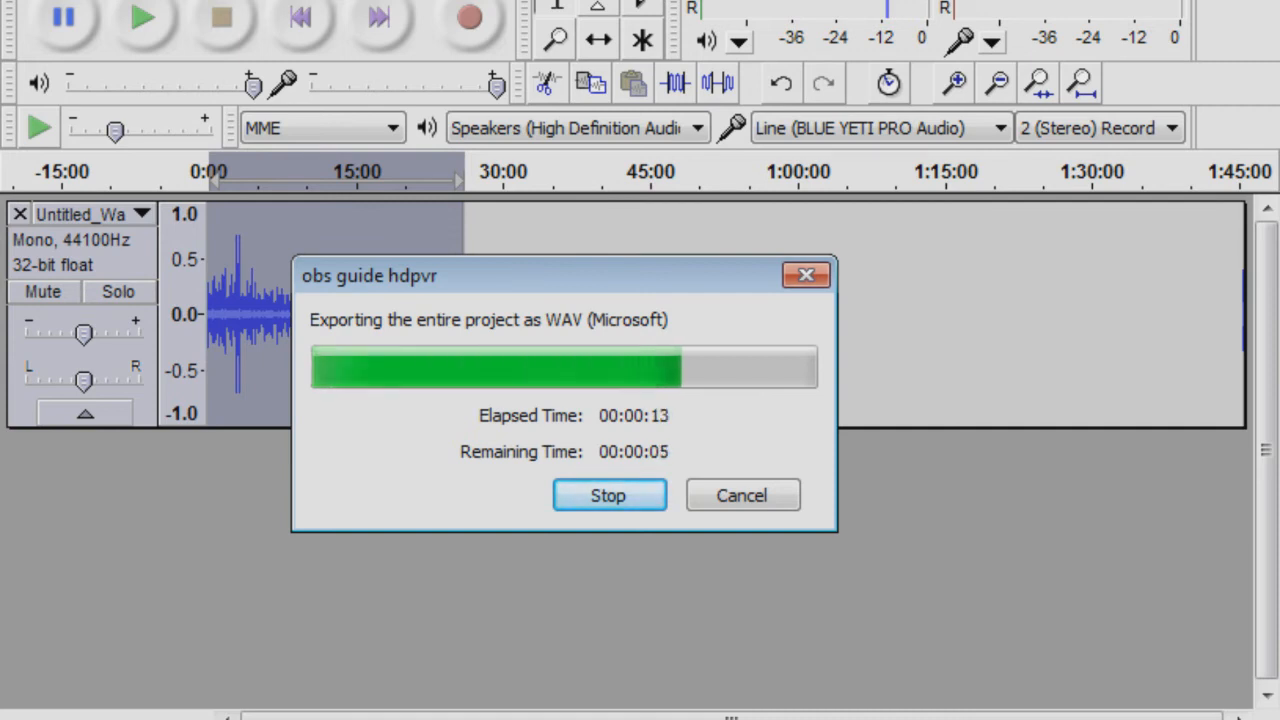
left_click_drag(480, 275, 682, 314)
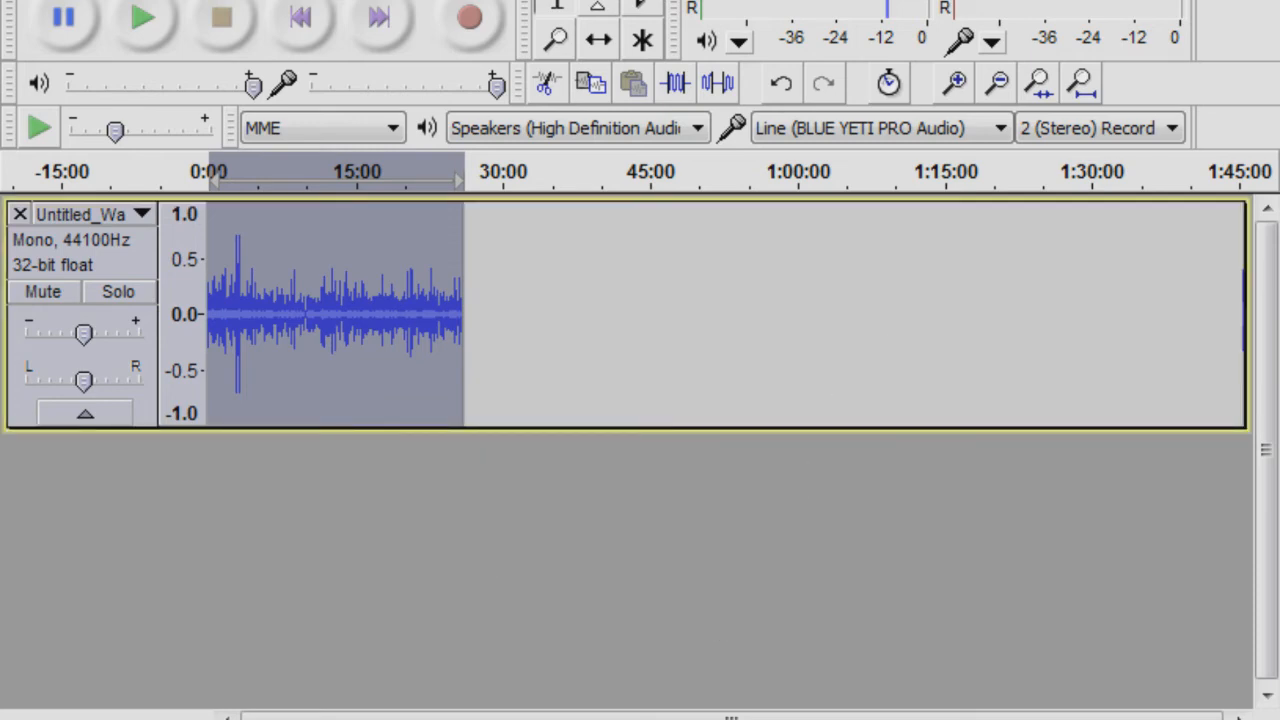
Step: Switch to Vegas Pro and place the exported audio on track 2, aligned with the start of the video
key("alt+Tab")
left_click_drag(500, 0, 580, 0)
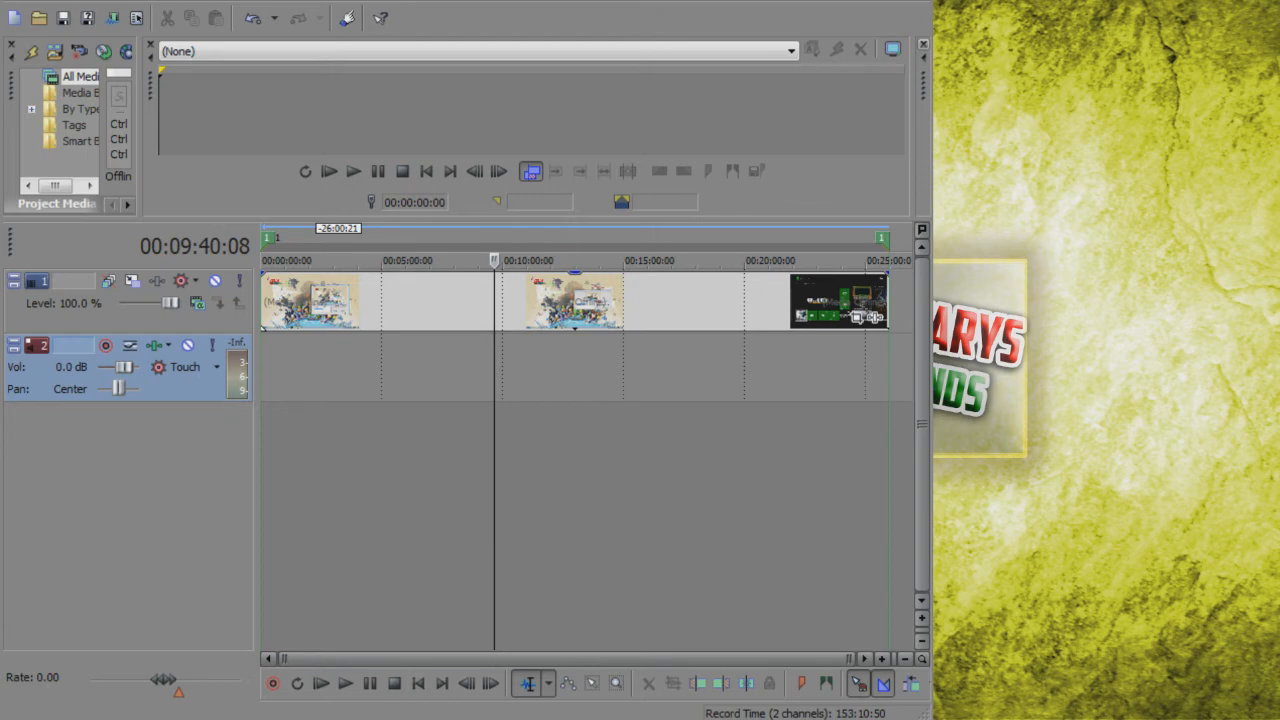
left_click_drag(268, 367, 262, 367)
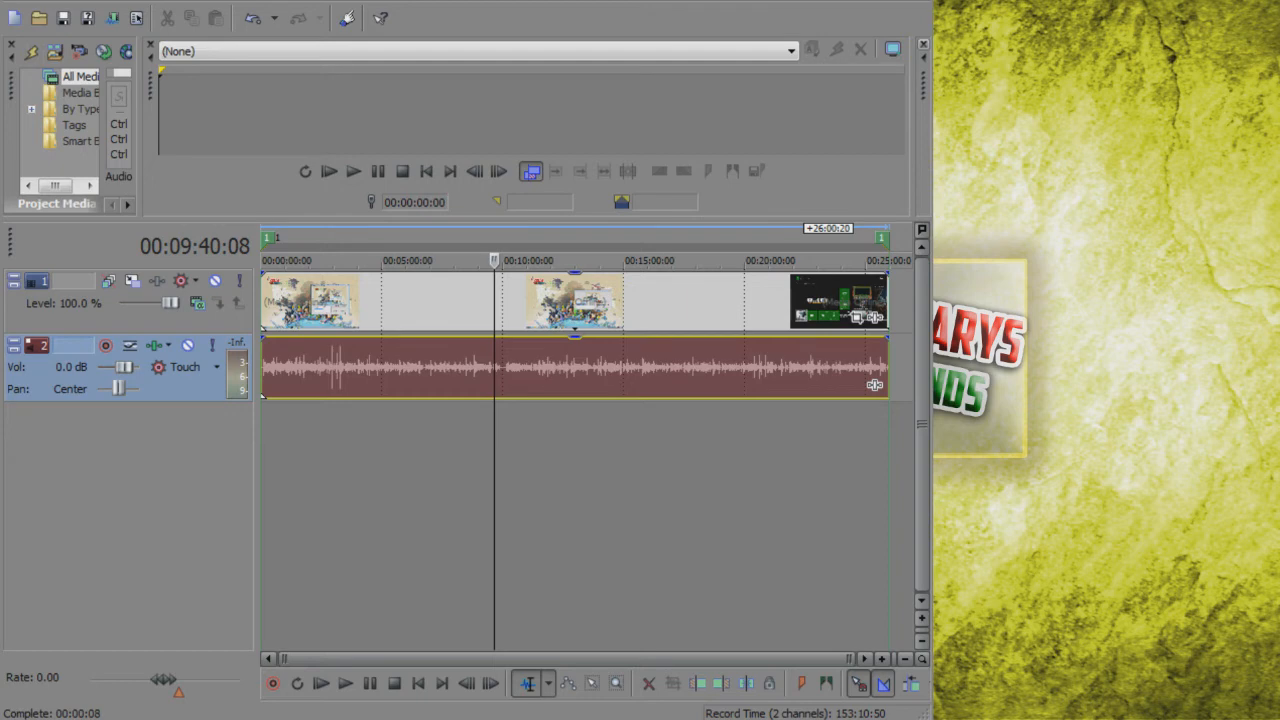
Step: Play the timeline from the start with the Volume Mixer widened and kept in view to check the audio levels
left_click_drag(384, 348, 532, 199)
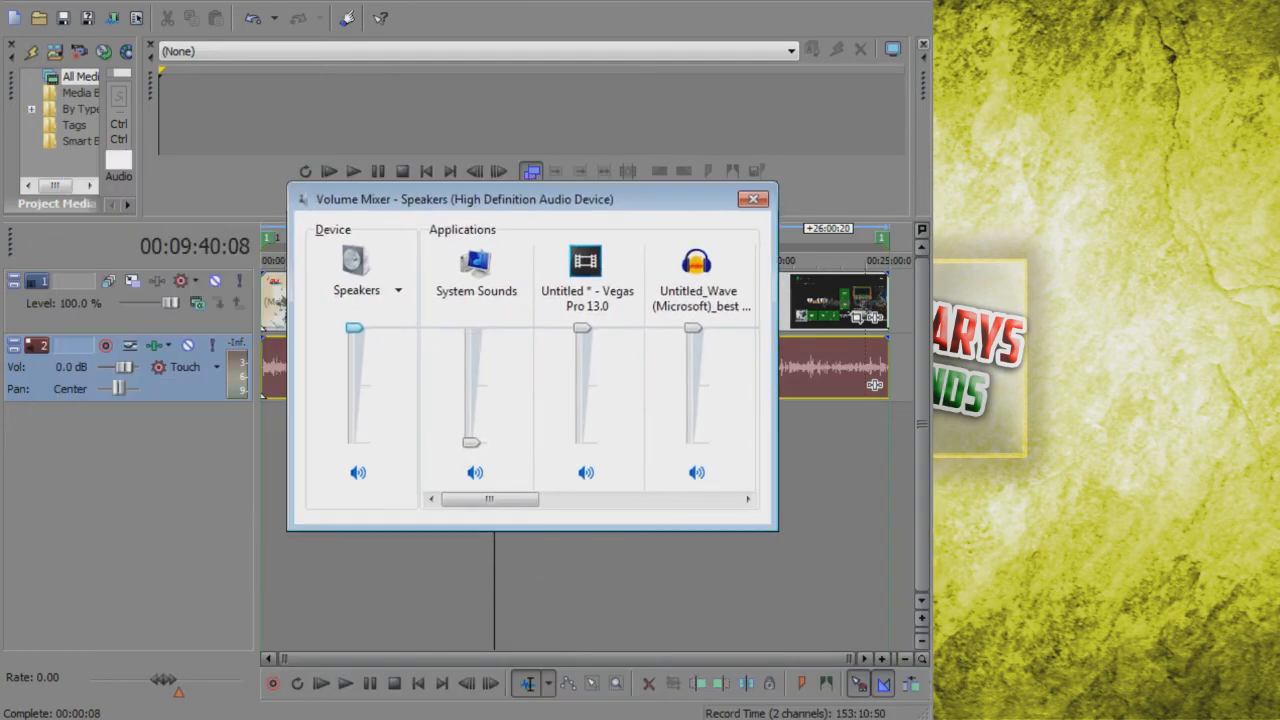
left_click_drag(776, 360, 1000, 360)
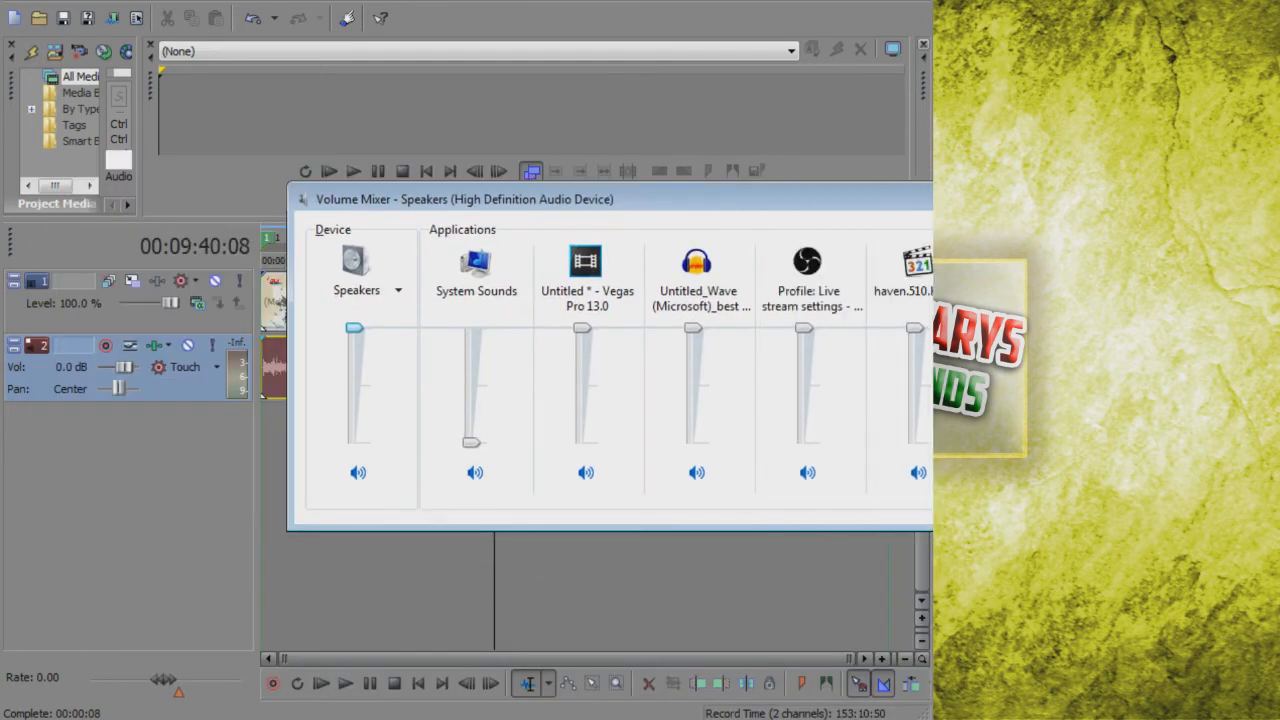
left_click_drag(460, 199, 505, 255)
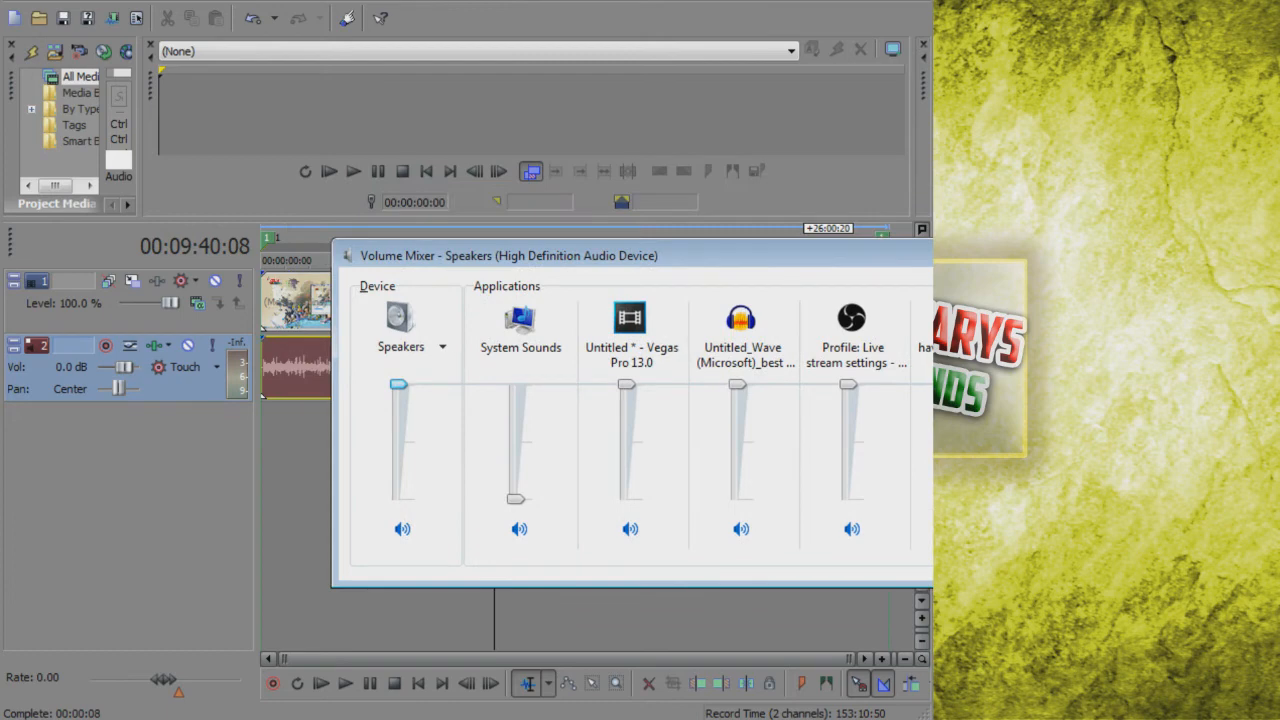
left_click(268, 237)
key("space")
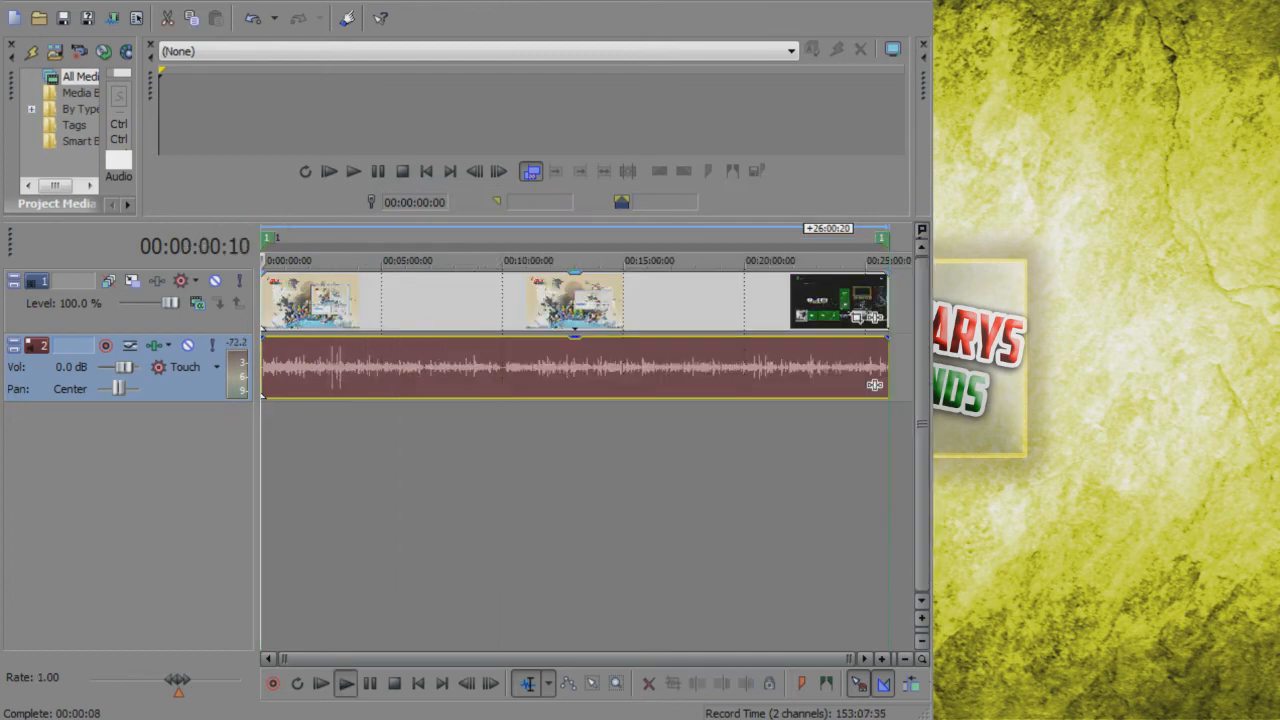
key("alt+Tab")
left_click_drag(505, 260, 250, 0)
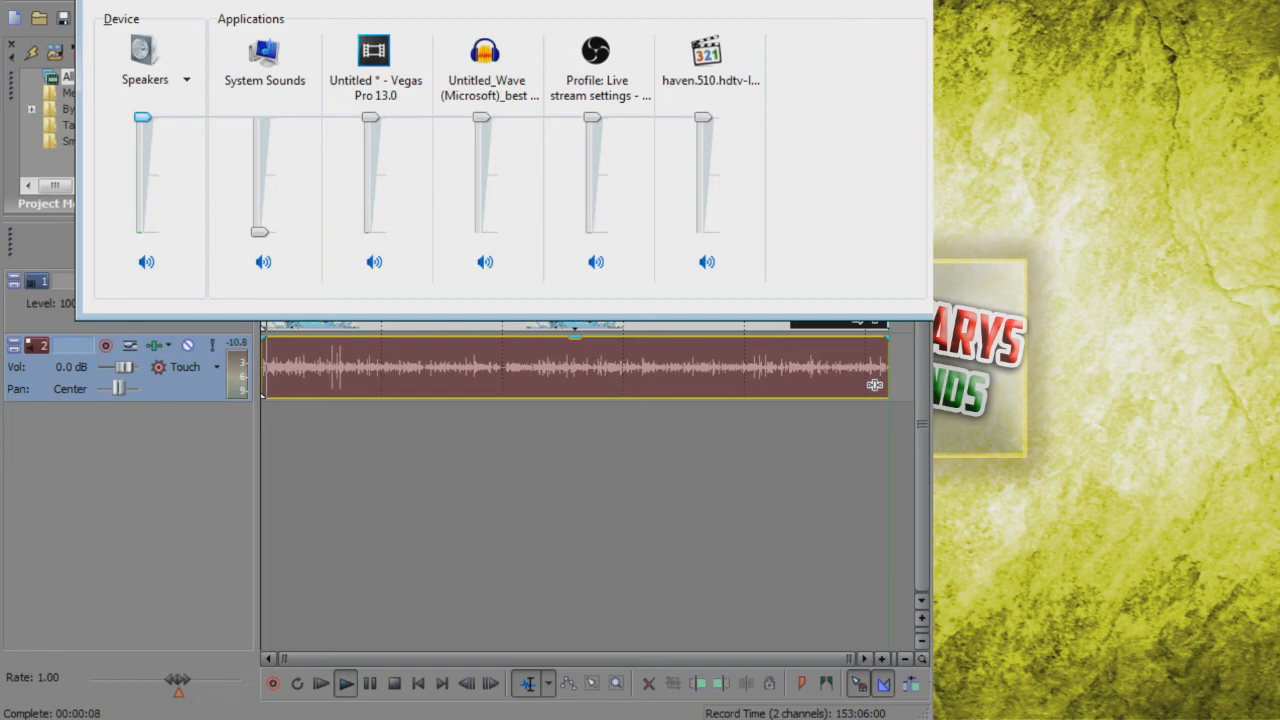
left_click(161, 526)
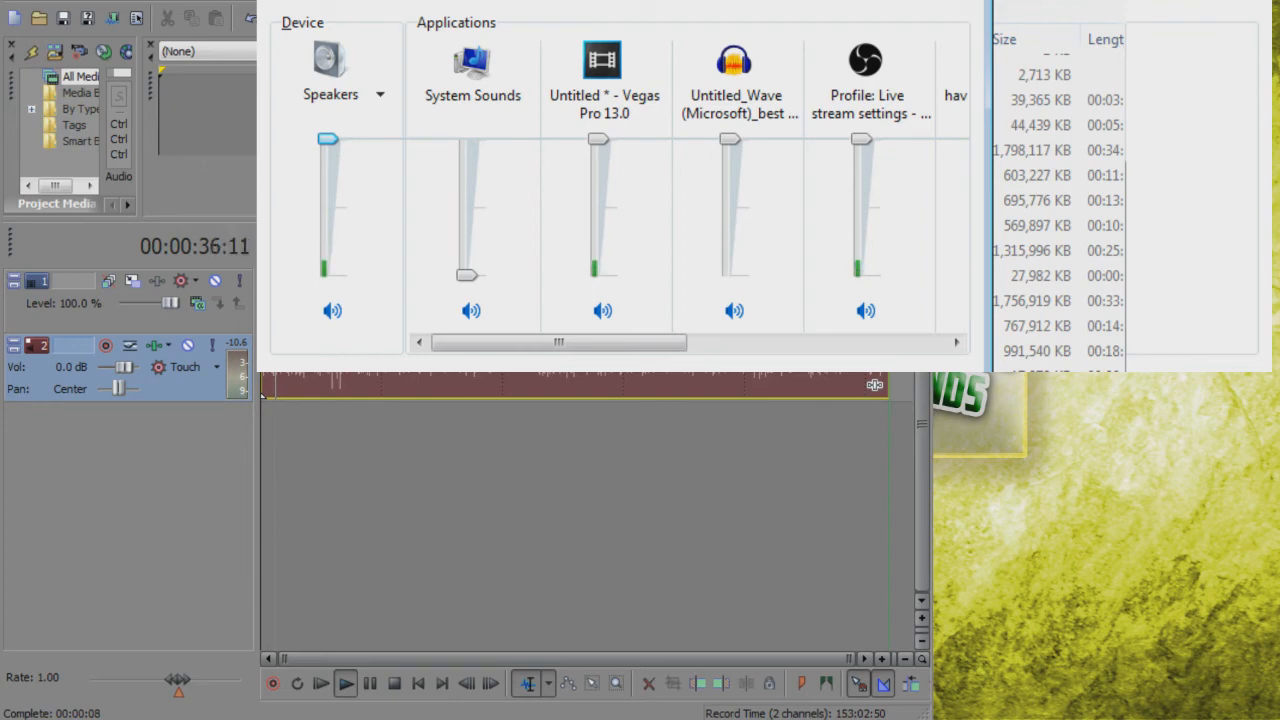
Step: Raise the audio track's volume with the fader, and set it to exactly 6.0 dB
left_click_drag(124, 366, 139, 369)
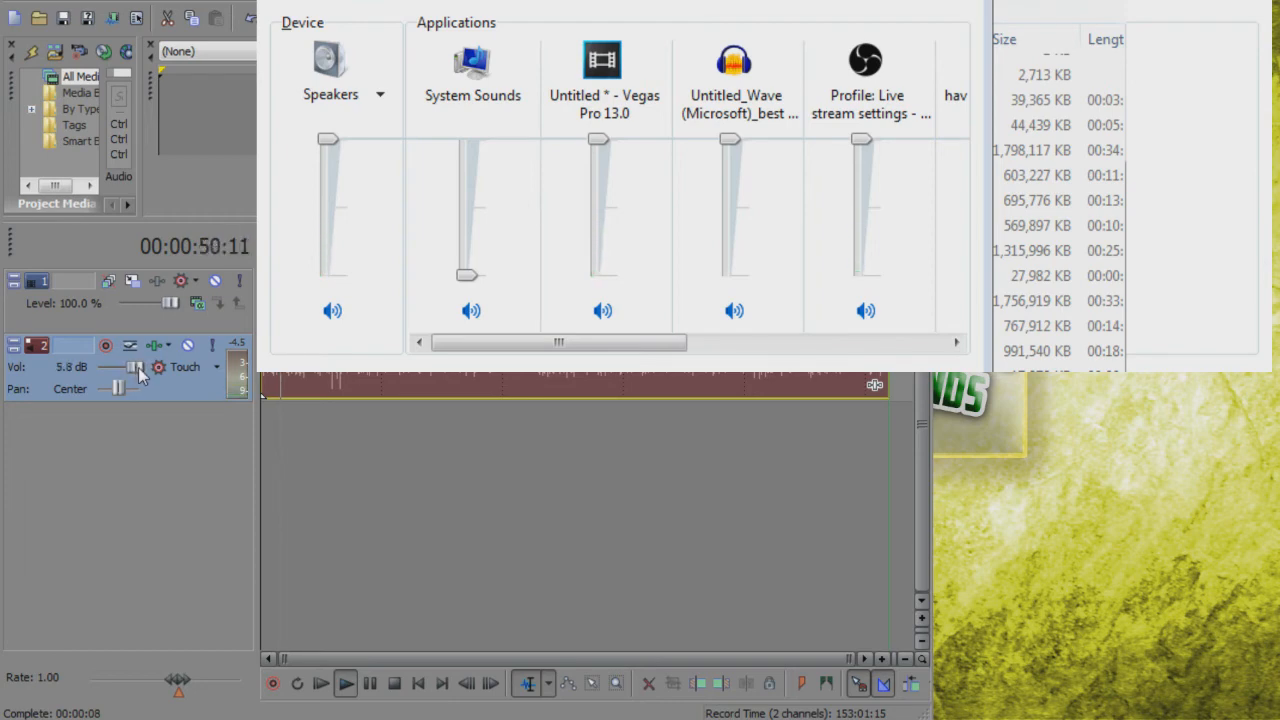
left_click_drag(140, 369, 140, 368)
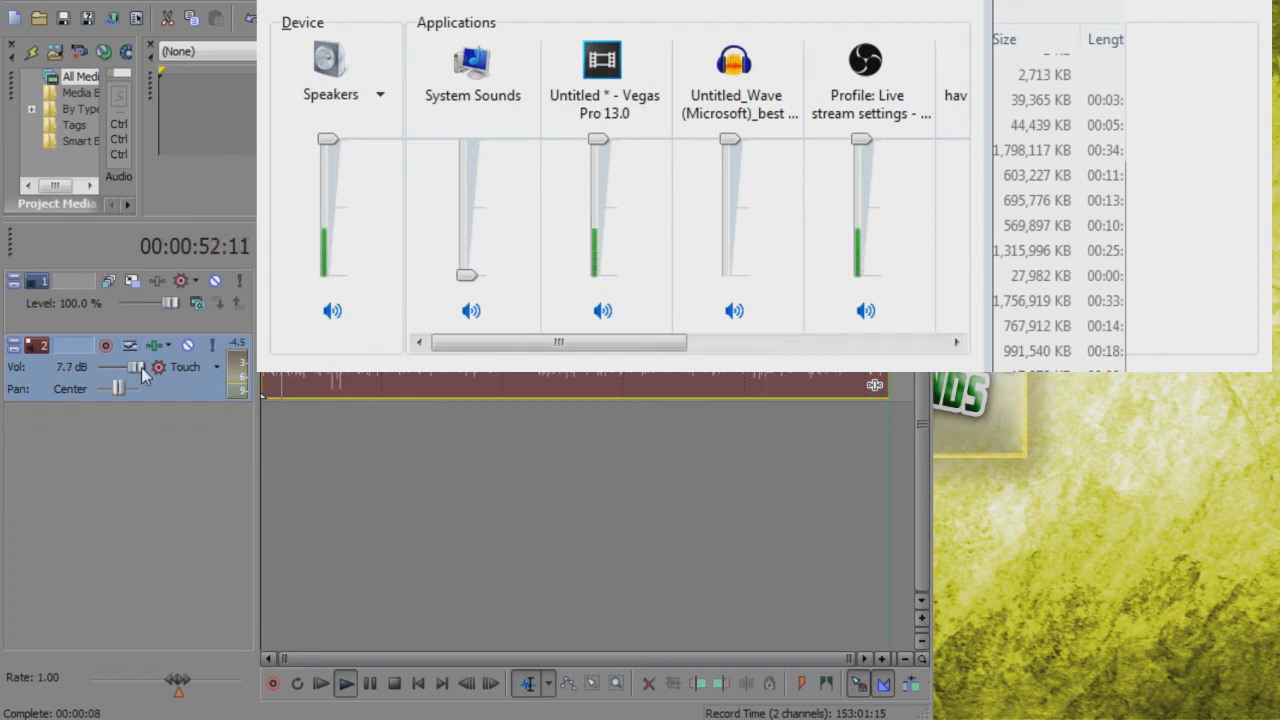
double_click(60, 369)
left_click(53, 368)
double_click(53, 368)
type("6.0")
key("Return")
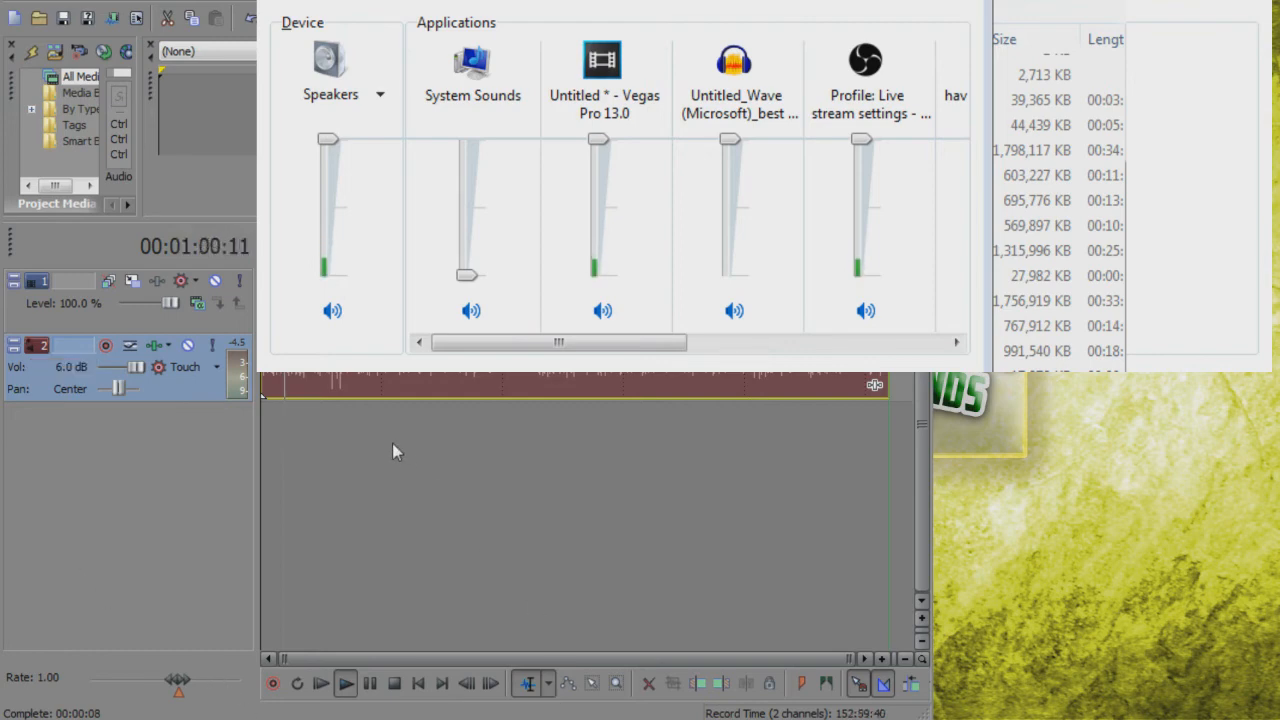
Step: Set the audio track's volume to 7.0 dB
double_click(68, 367)
left_click(43, 370)
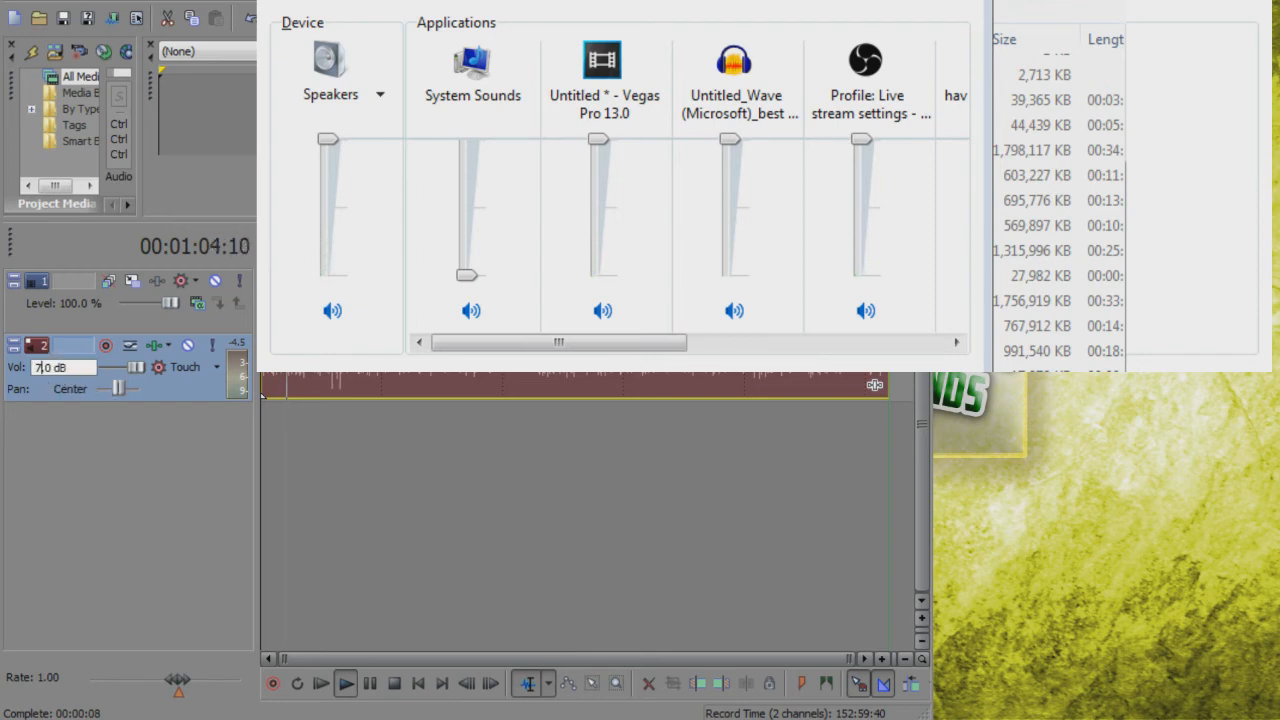
key("BackSpace")
type("7")
key("Return")
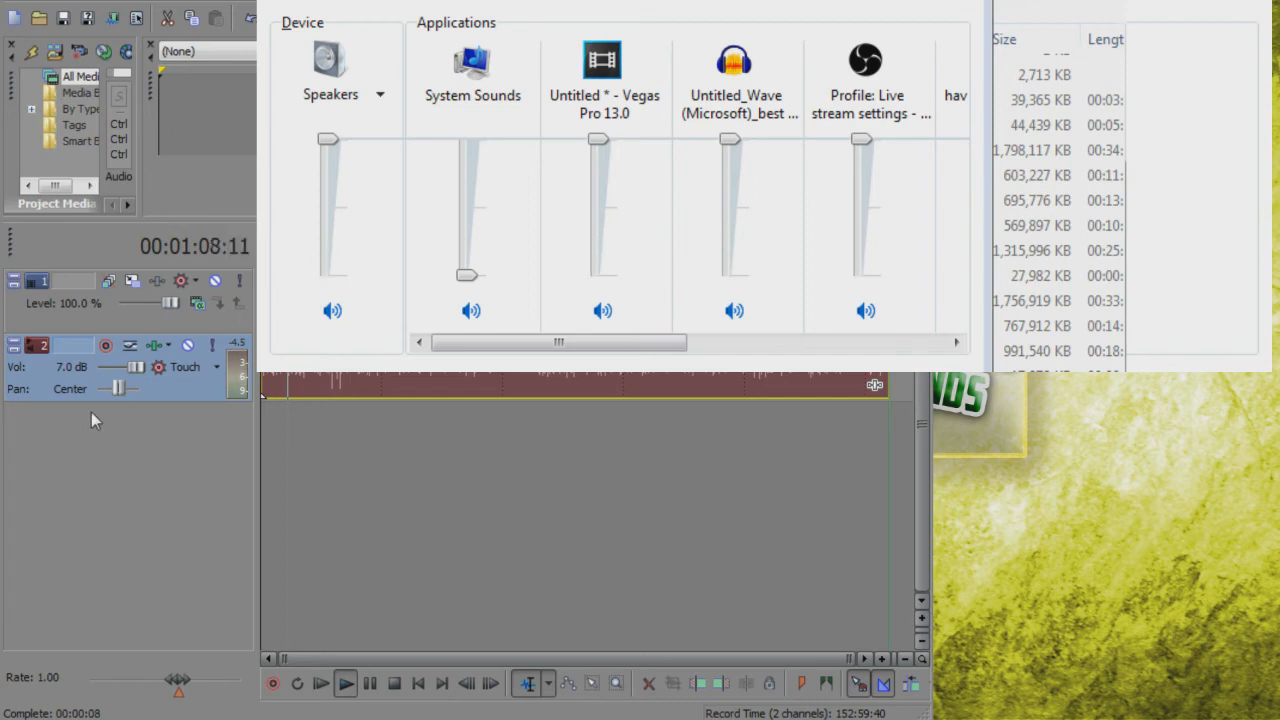
Step: Set the audio track's volume to 6.5 dB
double_click(50, 368)
left_click(50, 370)
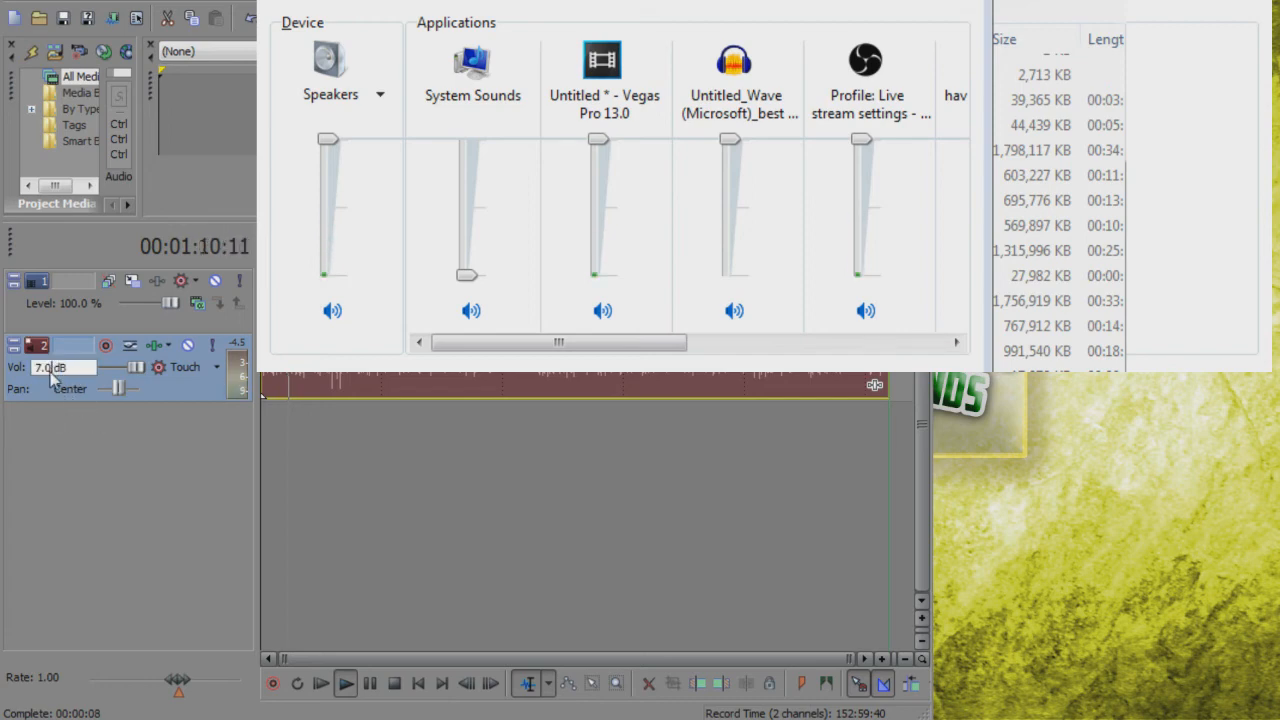
key("BackSpace")
key("BackSpace")
key("BackSpace")
type("6.5")
key("Return")
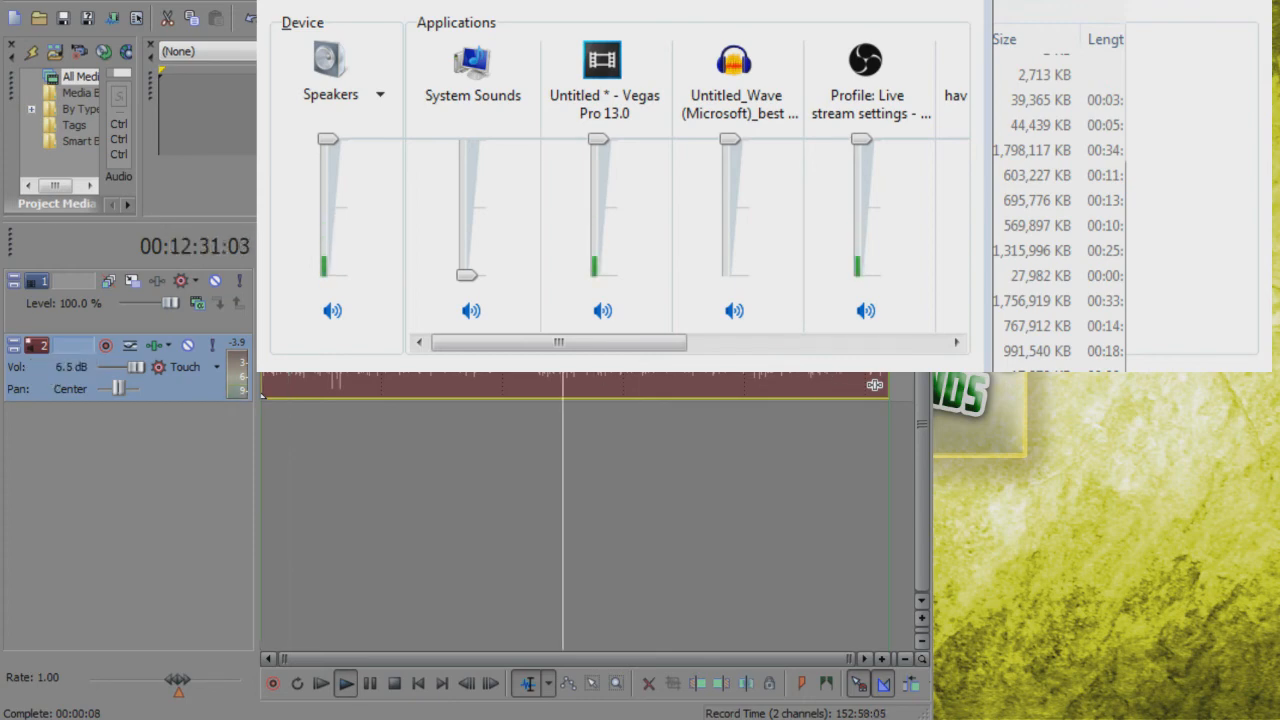
Step: Play sections near the end of the timeline, around 21 to 22 minutes, to check the audio levels
key("space")
key("space")
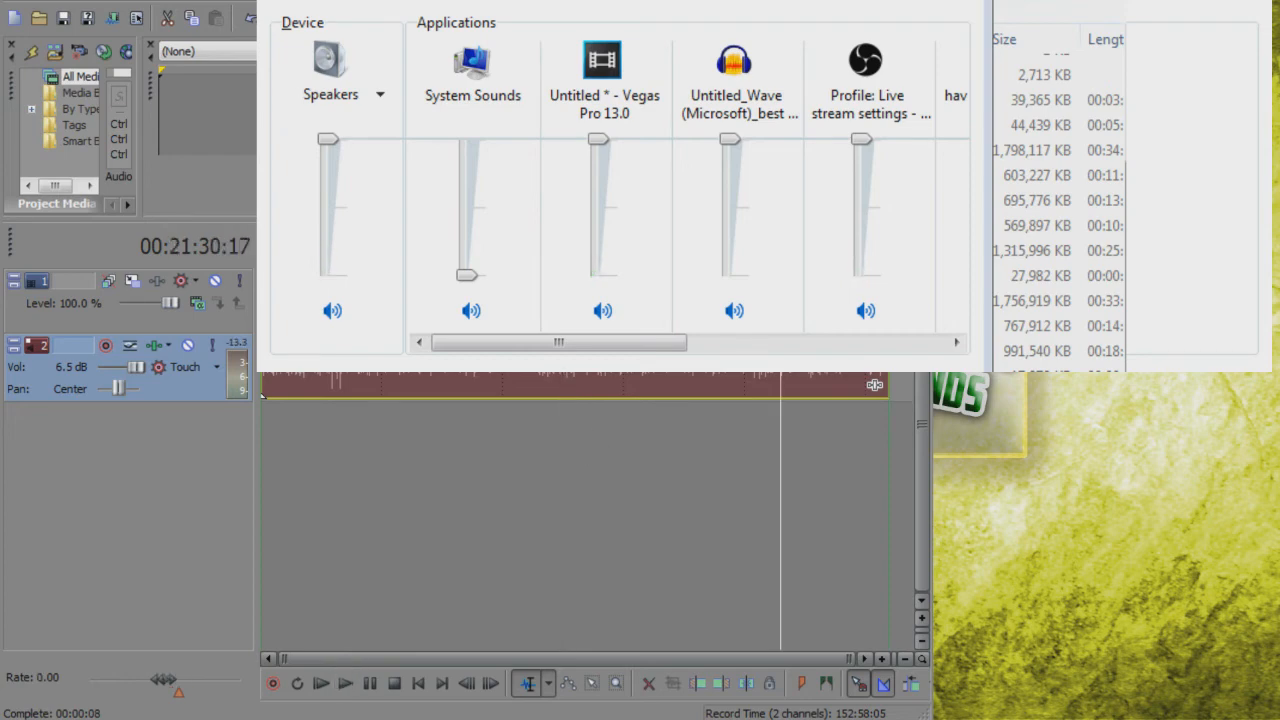
key("space")
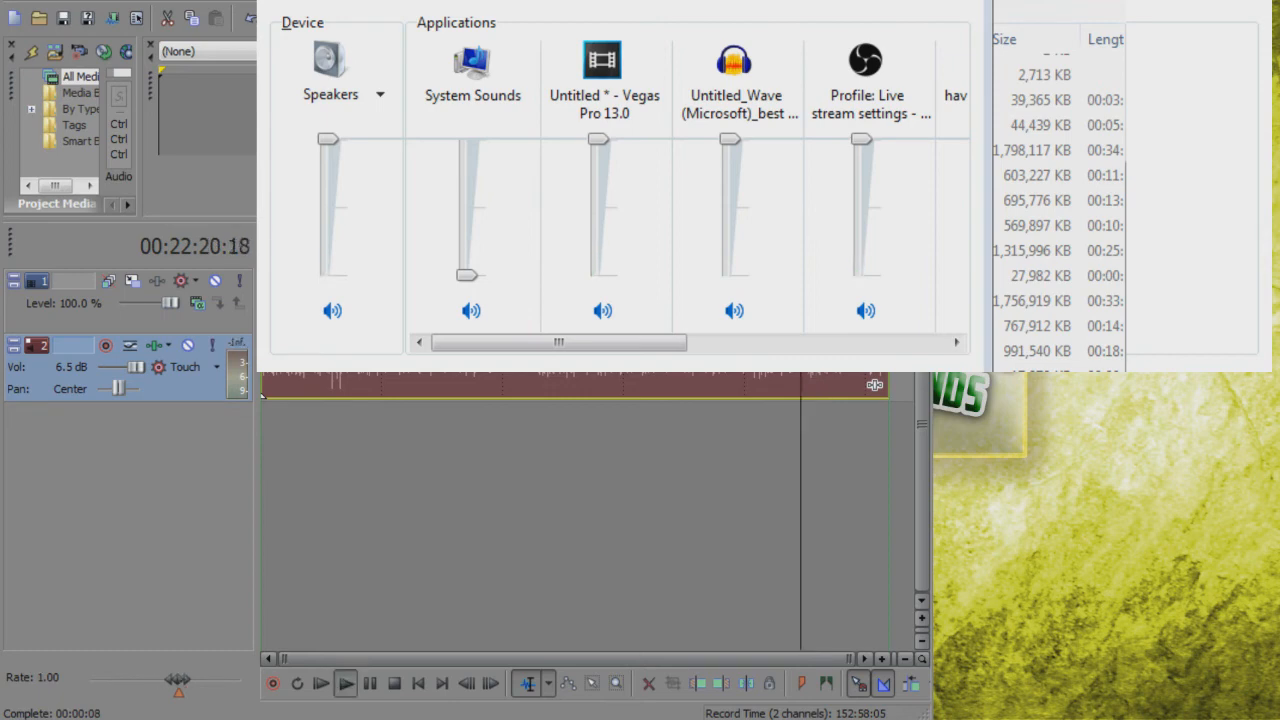
key("space")
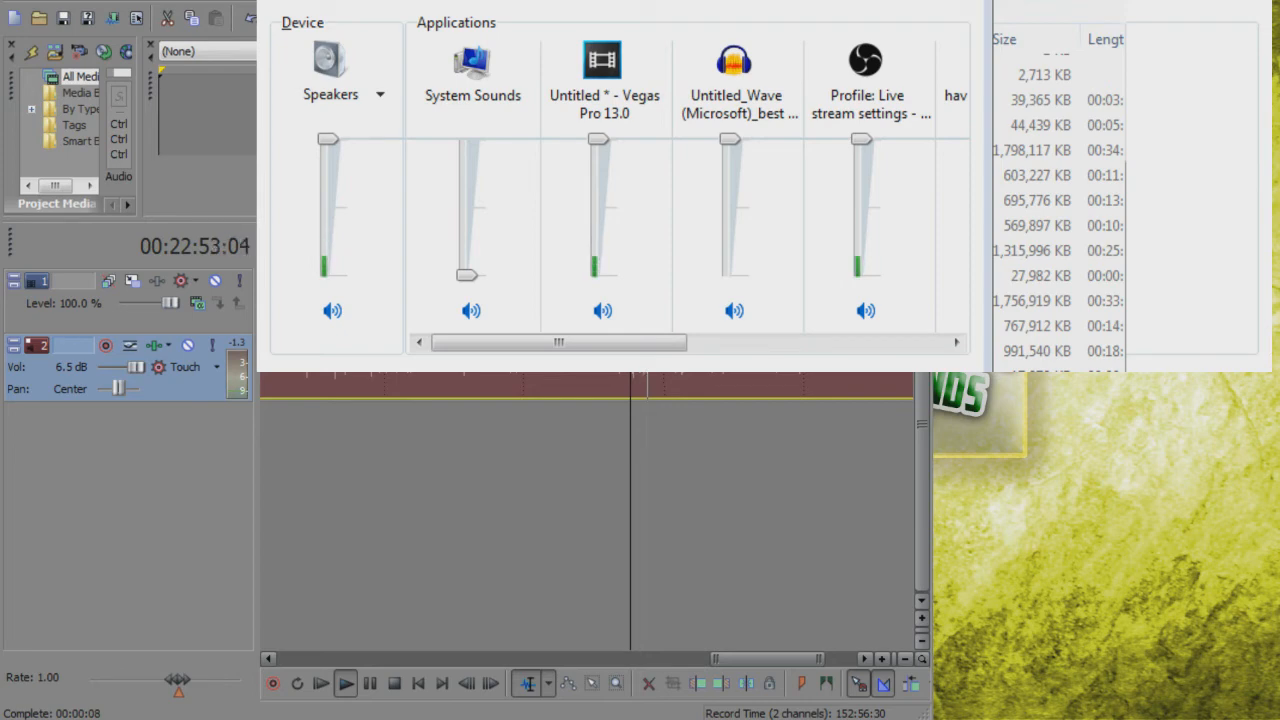
Step: Check the end of the audio track, stop playback, and place the cursor at 00:17:53:29
scroll(651, 386, "down", 4)
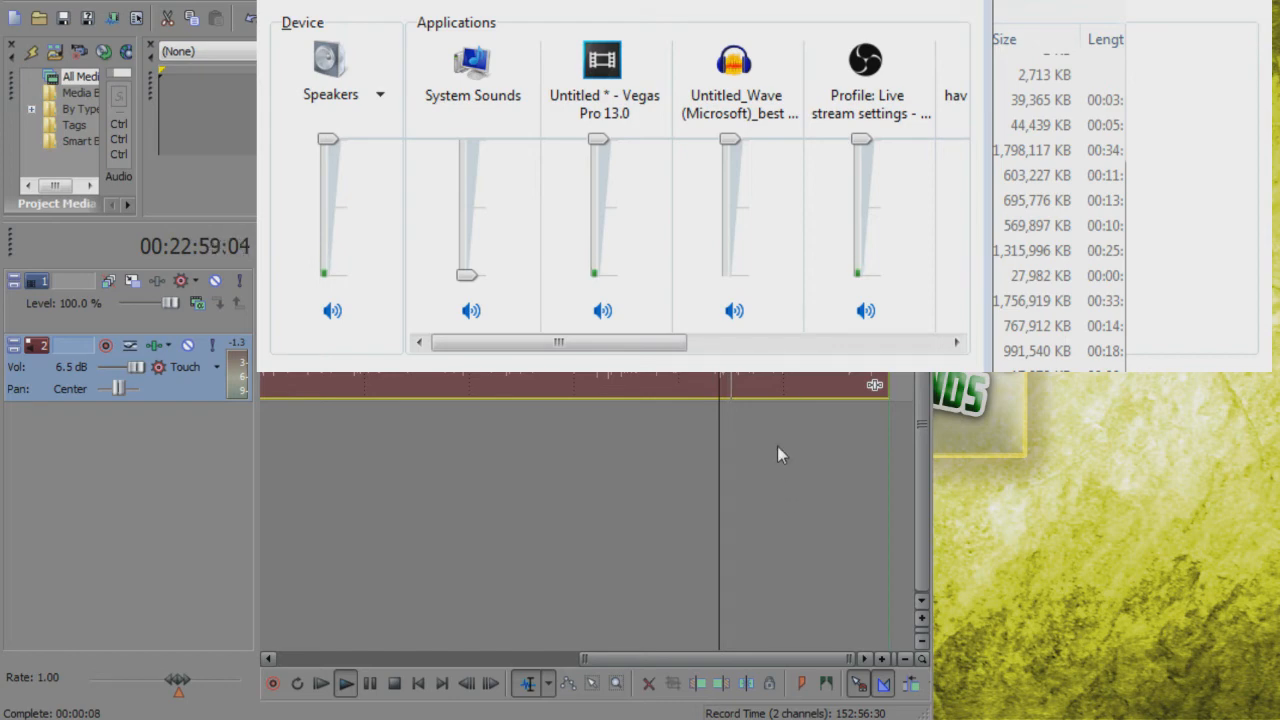
scroll(780, 442, "up", 3)
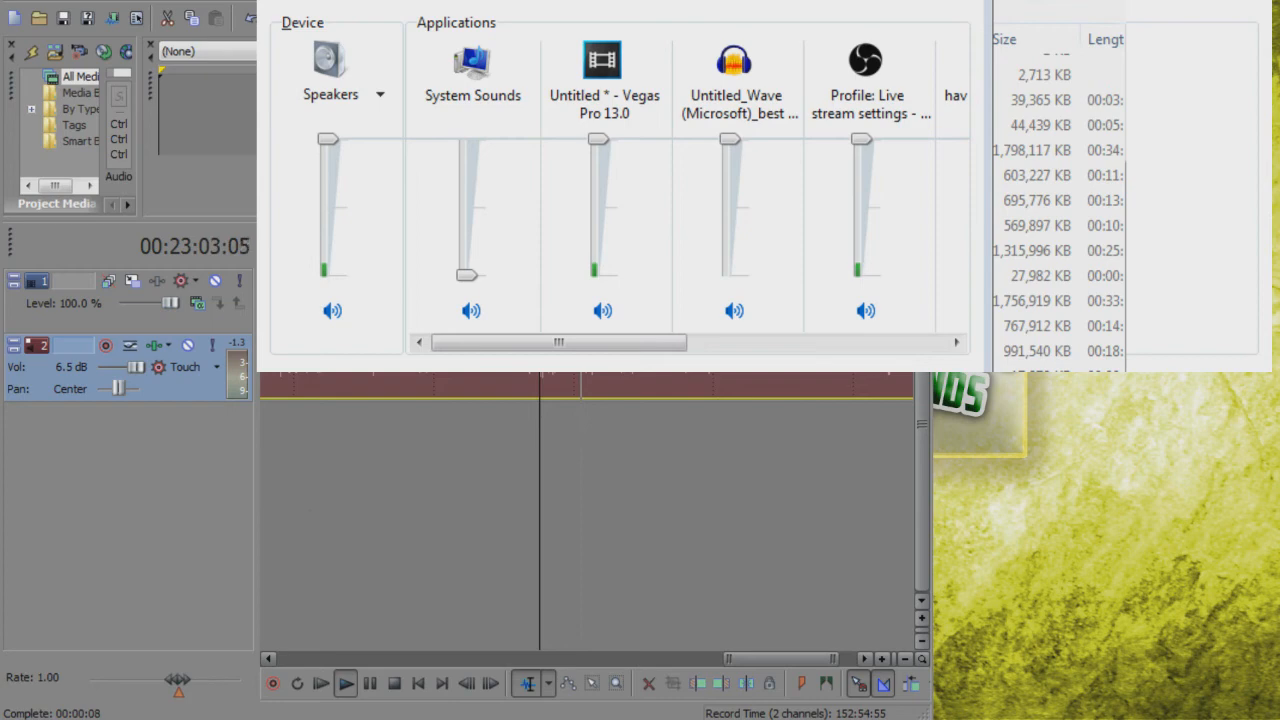
scroll(715, 376, "down", 3)
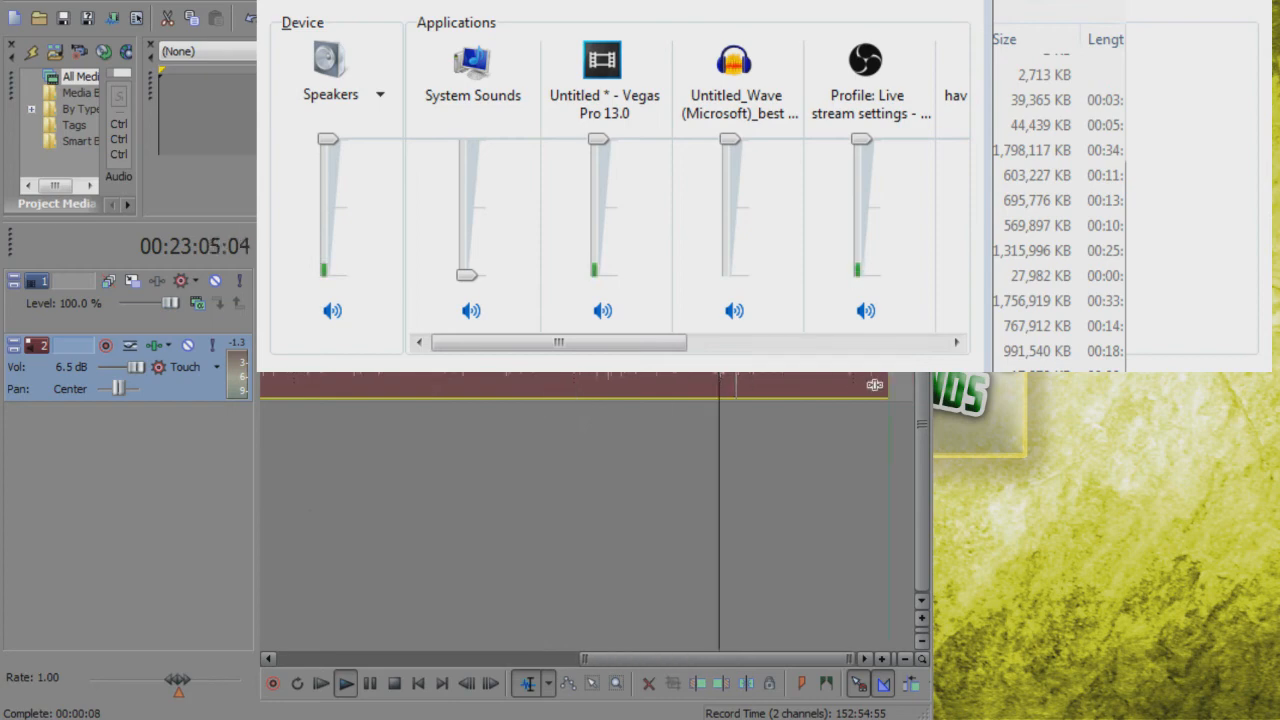
key("space")
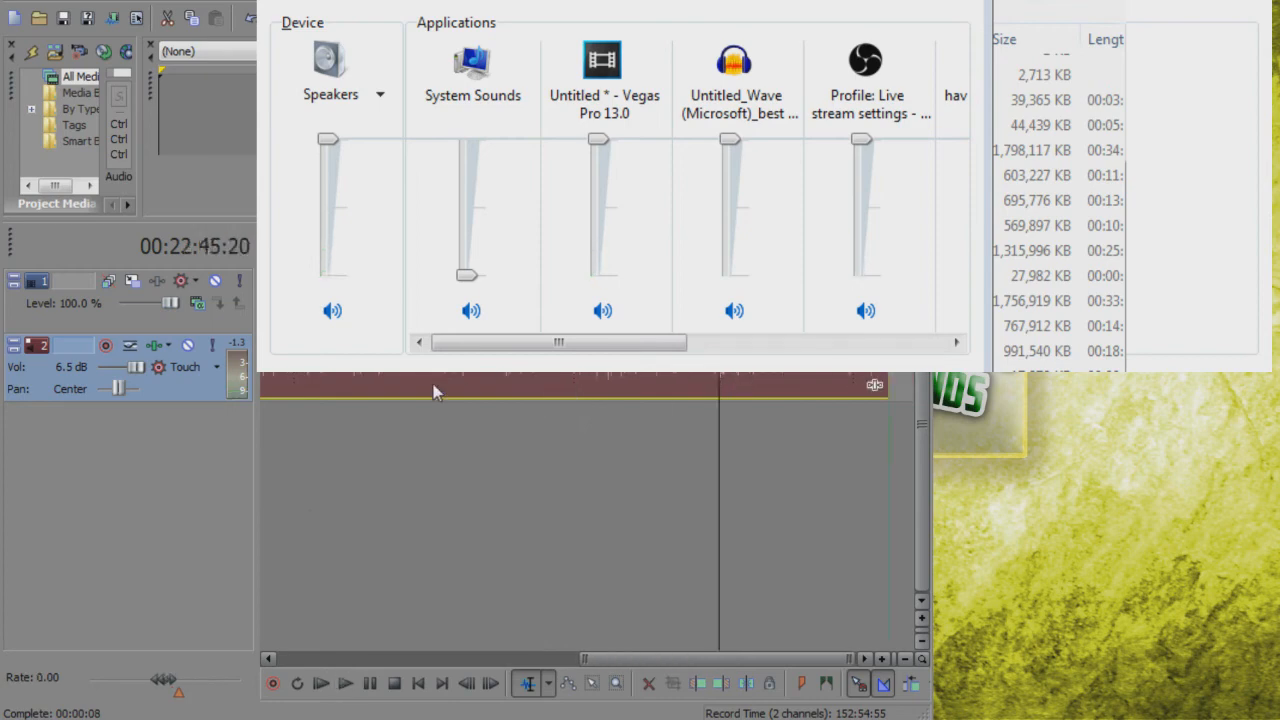
left_click(464, 362)
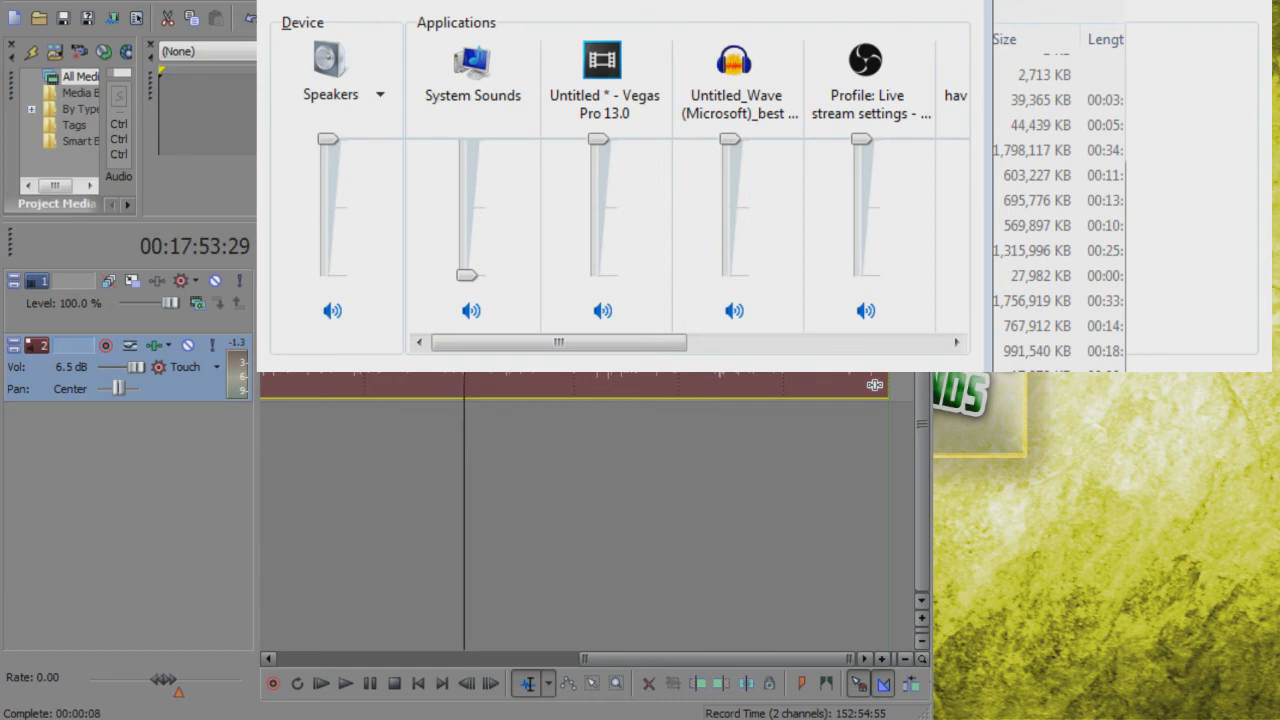
scroll(630, 397, "down", 3)
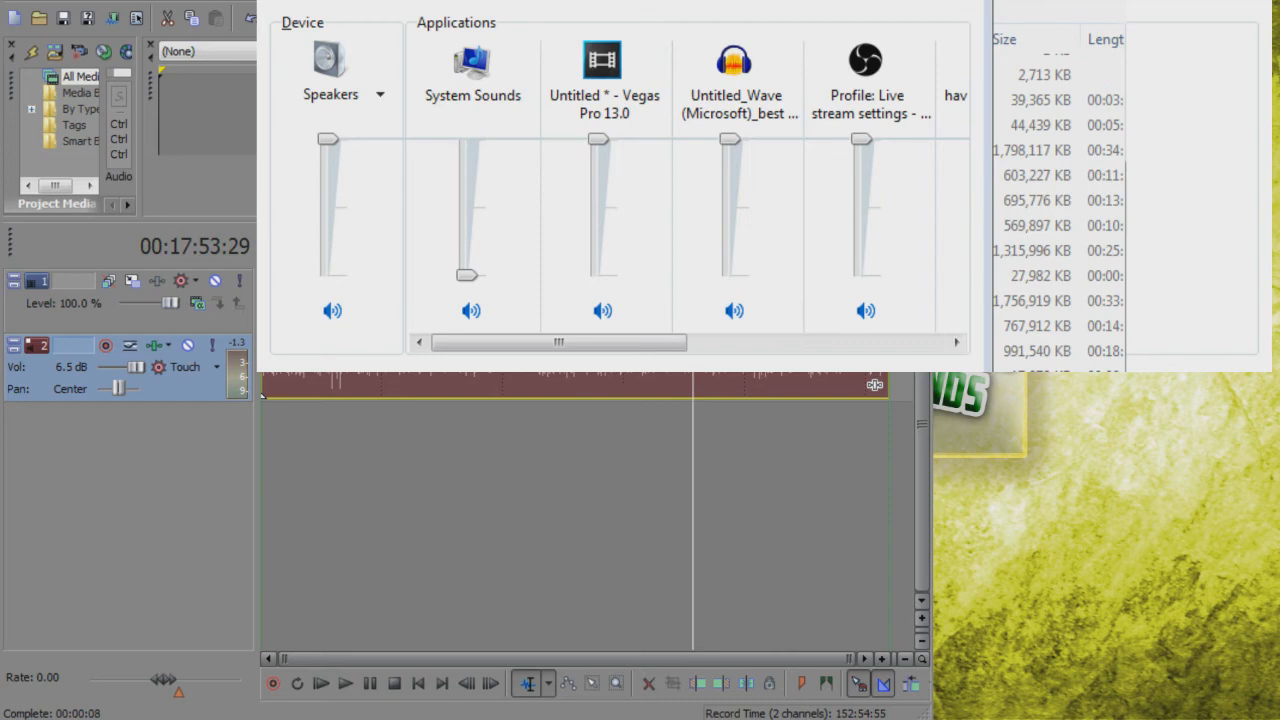
Step: Open the render settings and select the best HD Settings template for the edited project
left_click(110, 28)
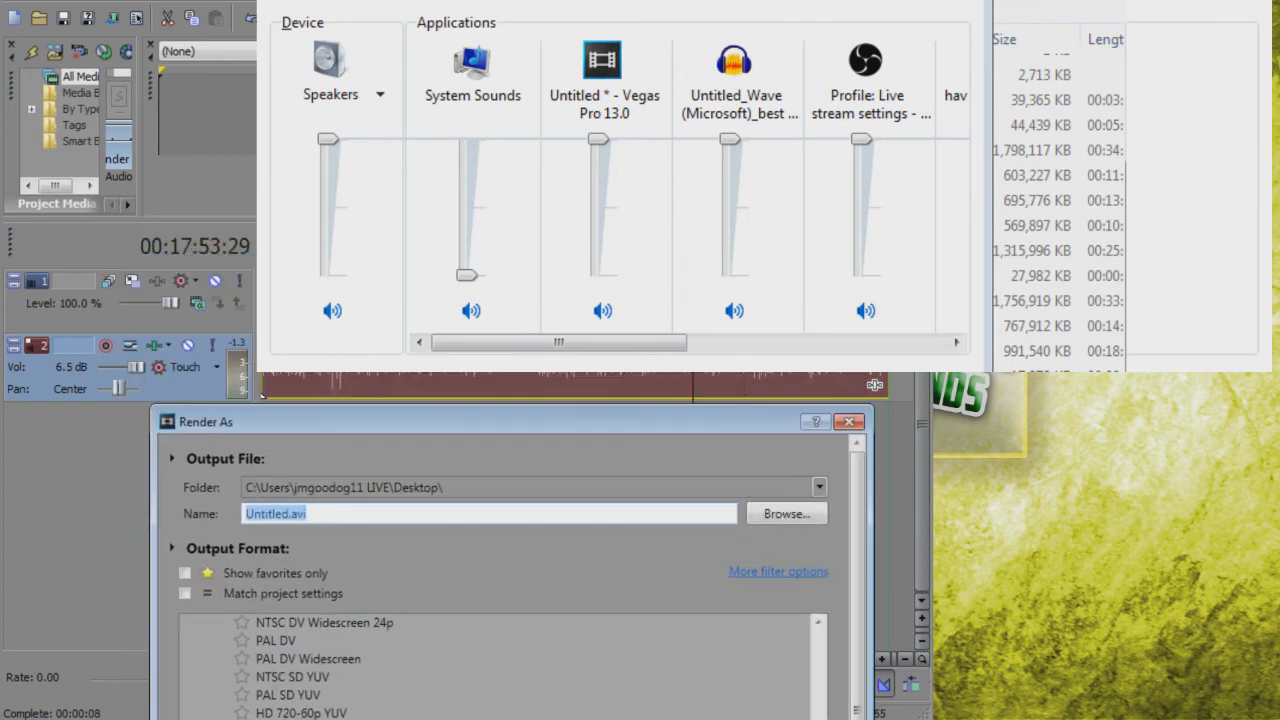
left_click_drag(500, 422, 694, 74)
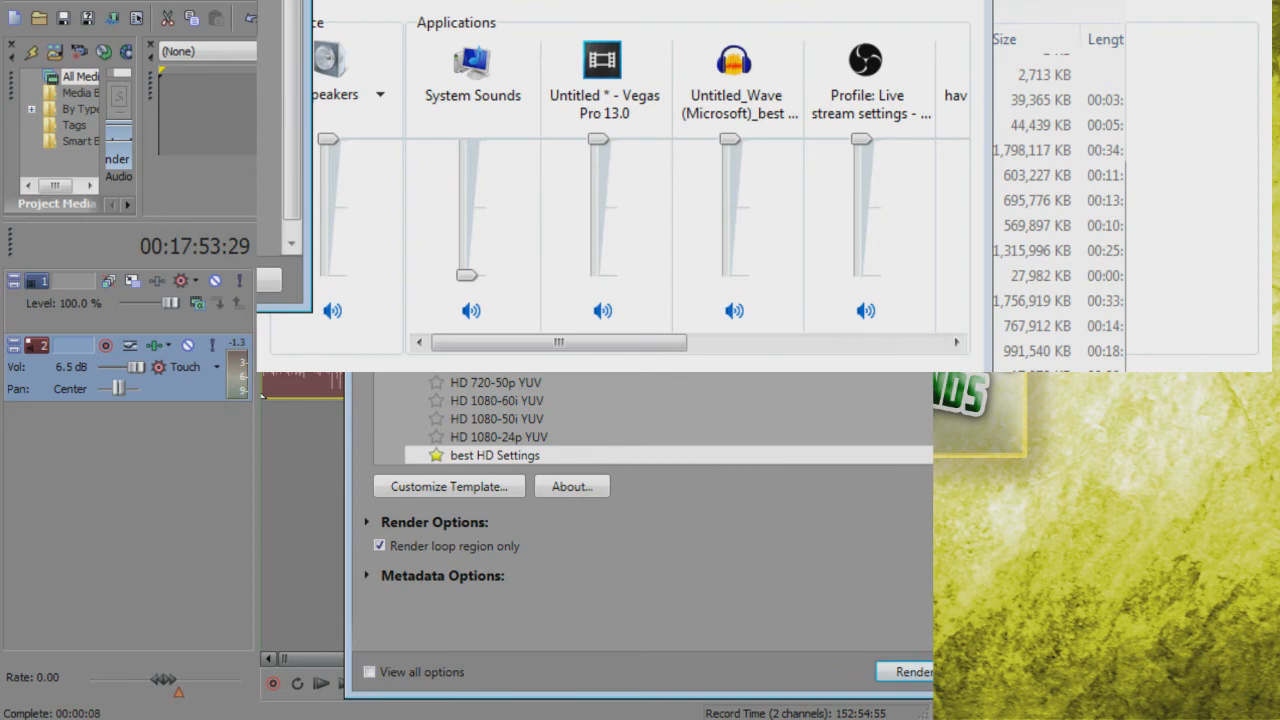
scroll(652, 420, "down", 2)
left_click(495, 396)
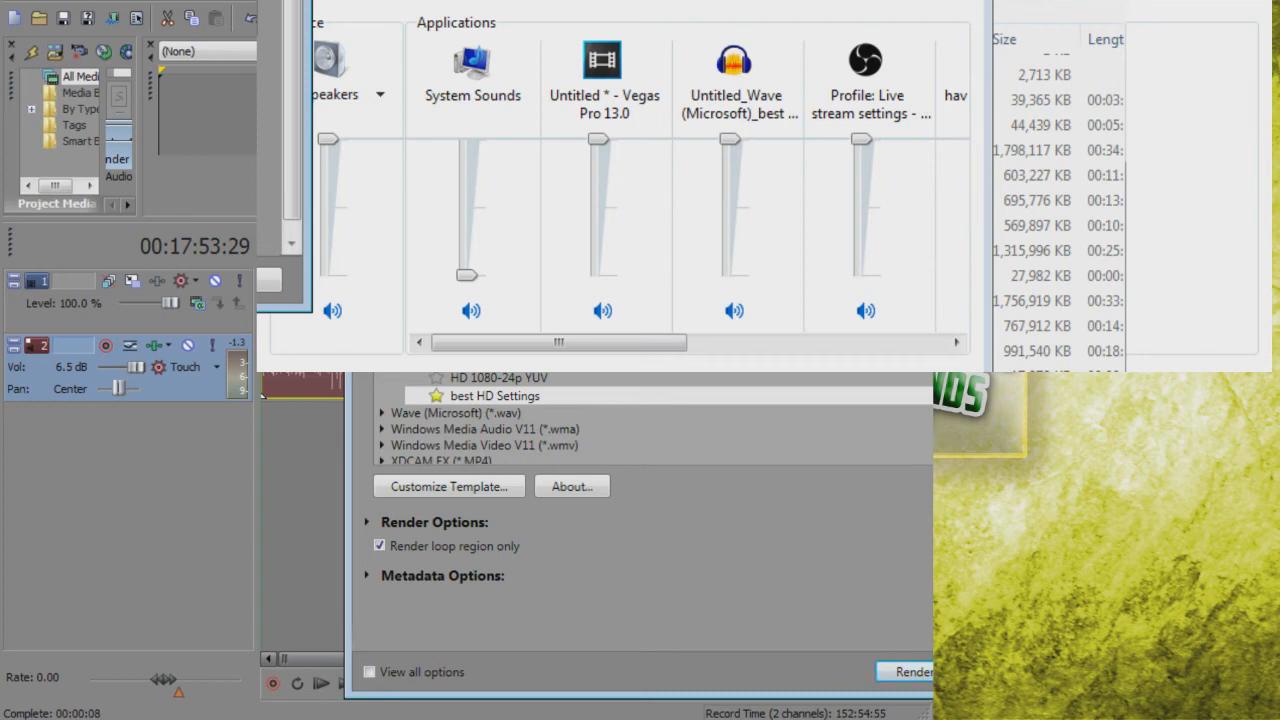
left_click_drag(700, 73, 561, 74)
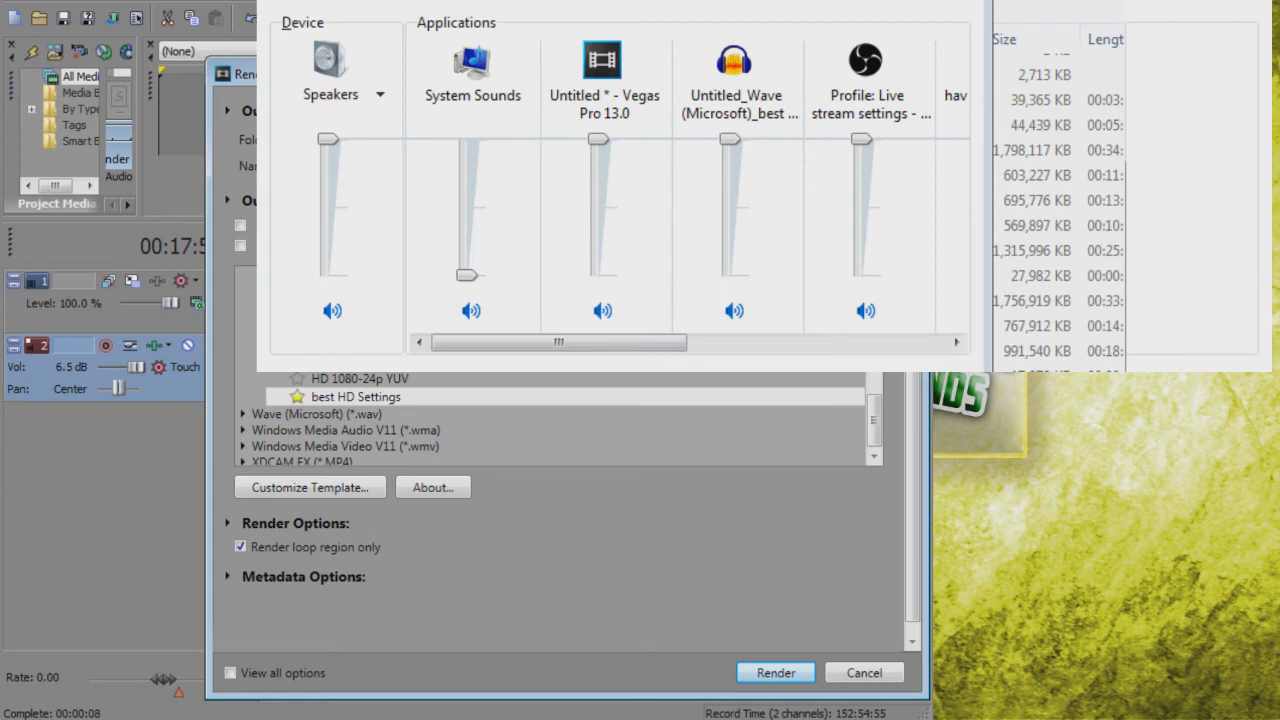
key("Return")
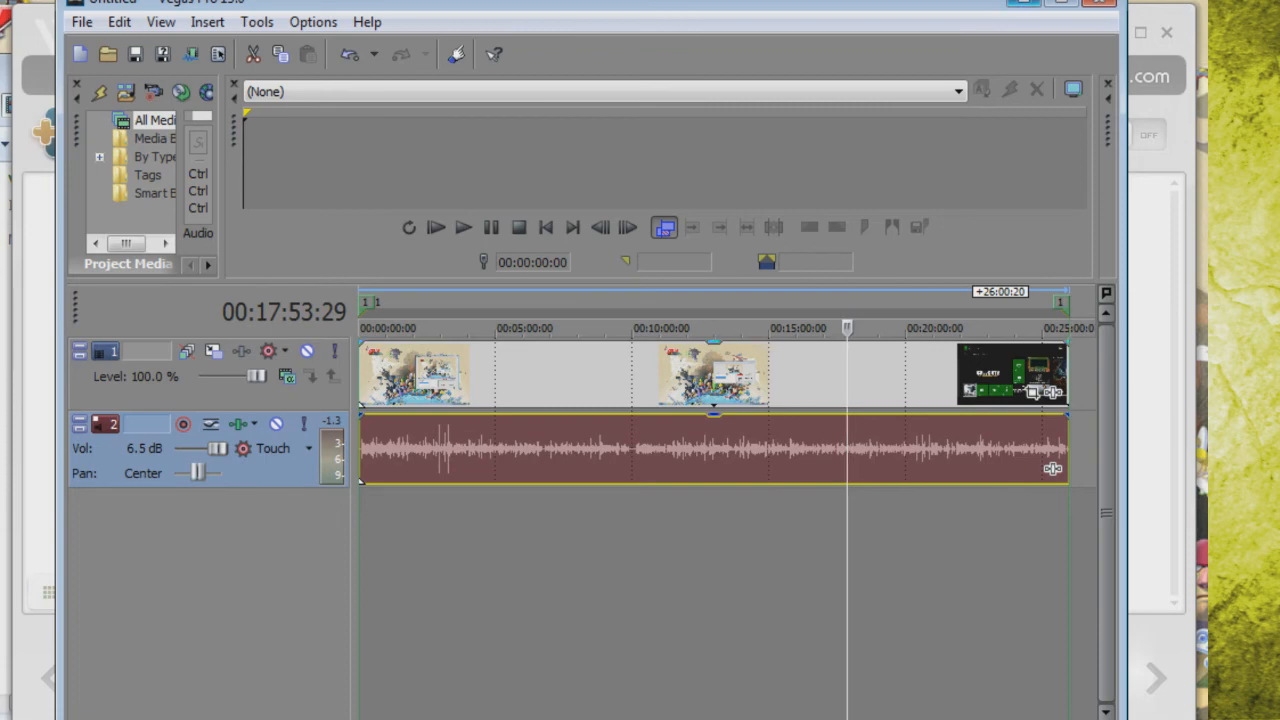
left_click(1023, 2)
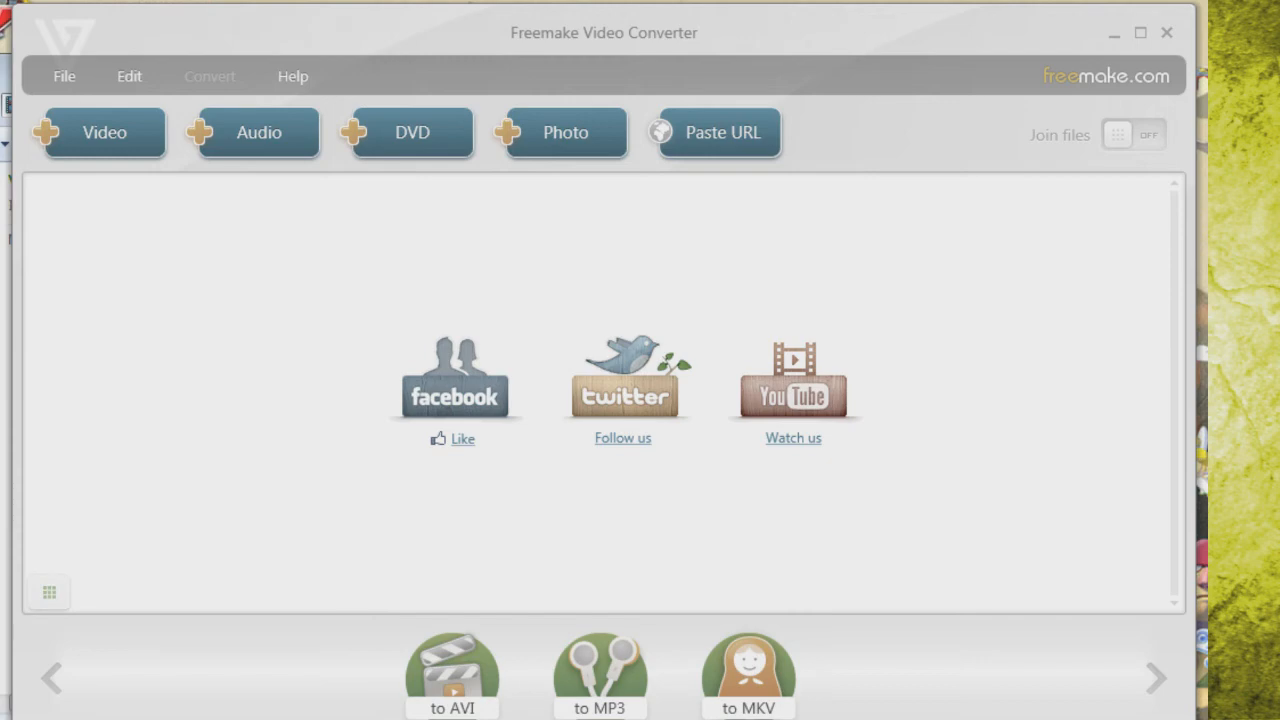
key("alt+Tab")
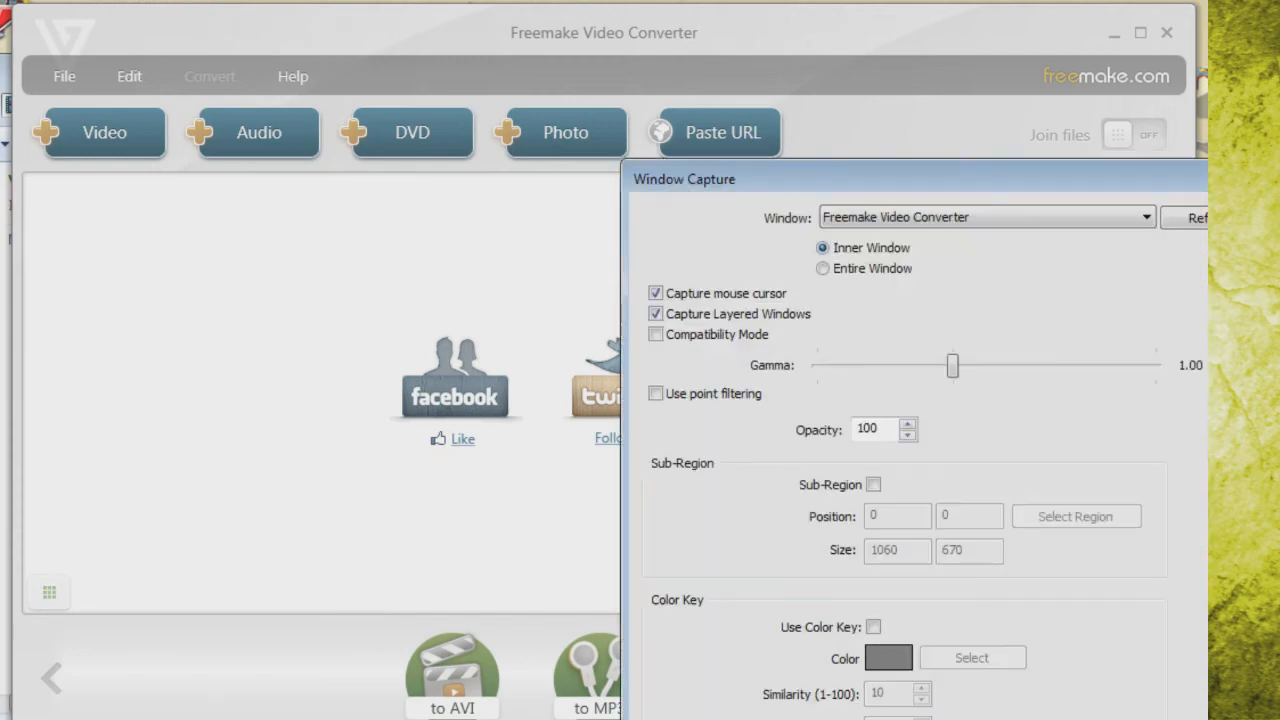
key("Return")
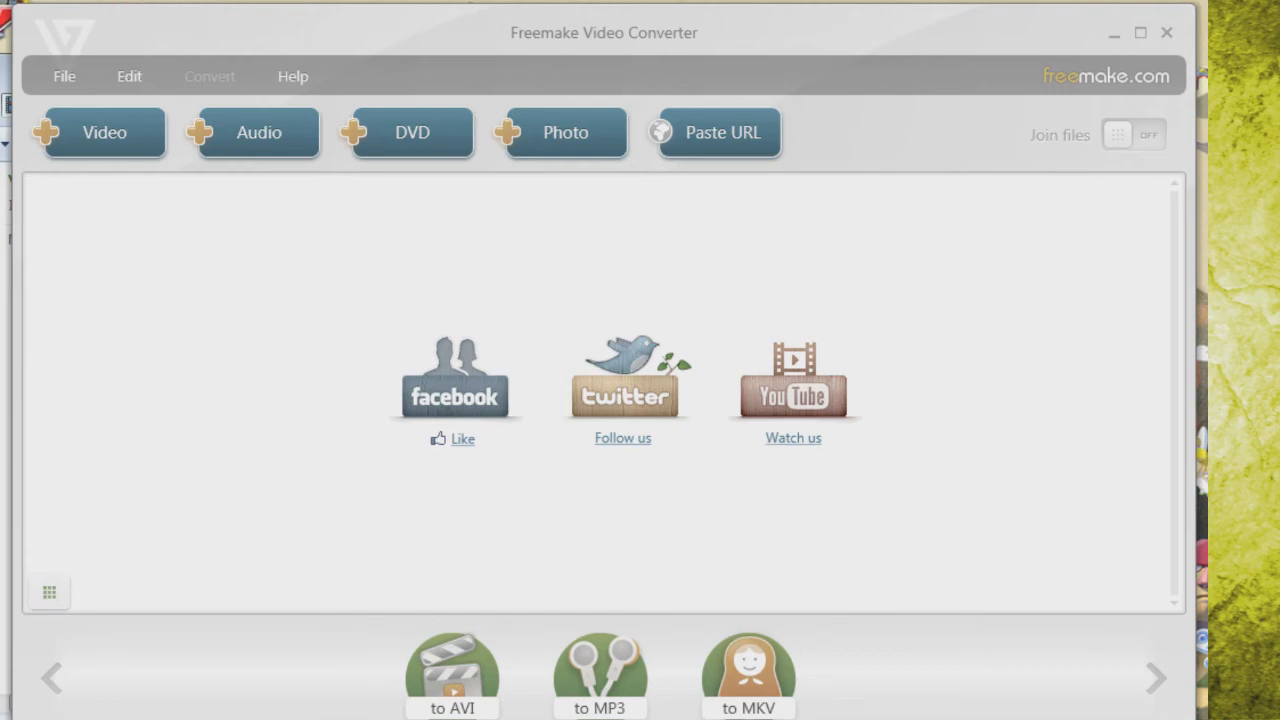
left_click(6, 592)
left_click_drag(350, 78, 1279, 719)
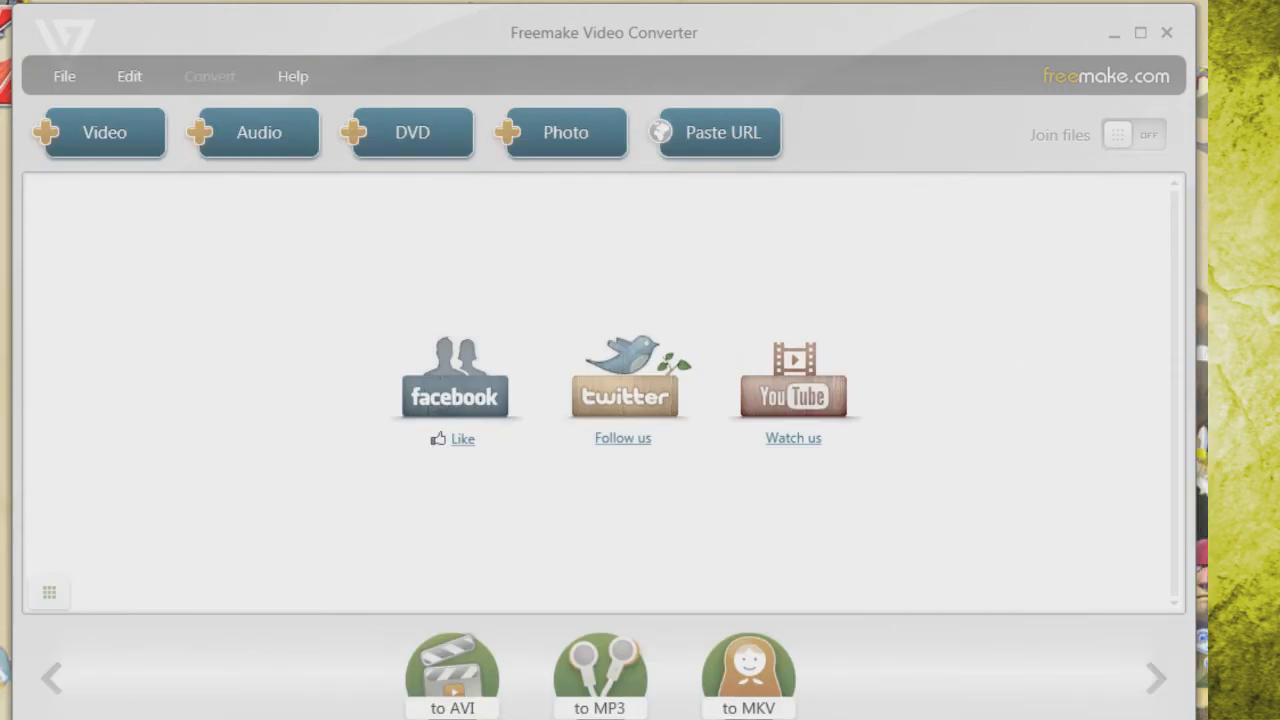
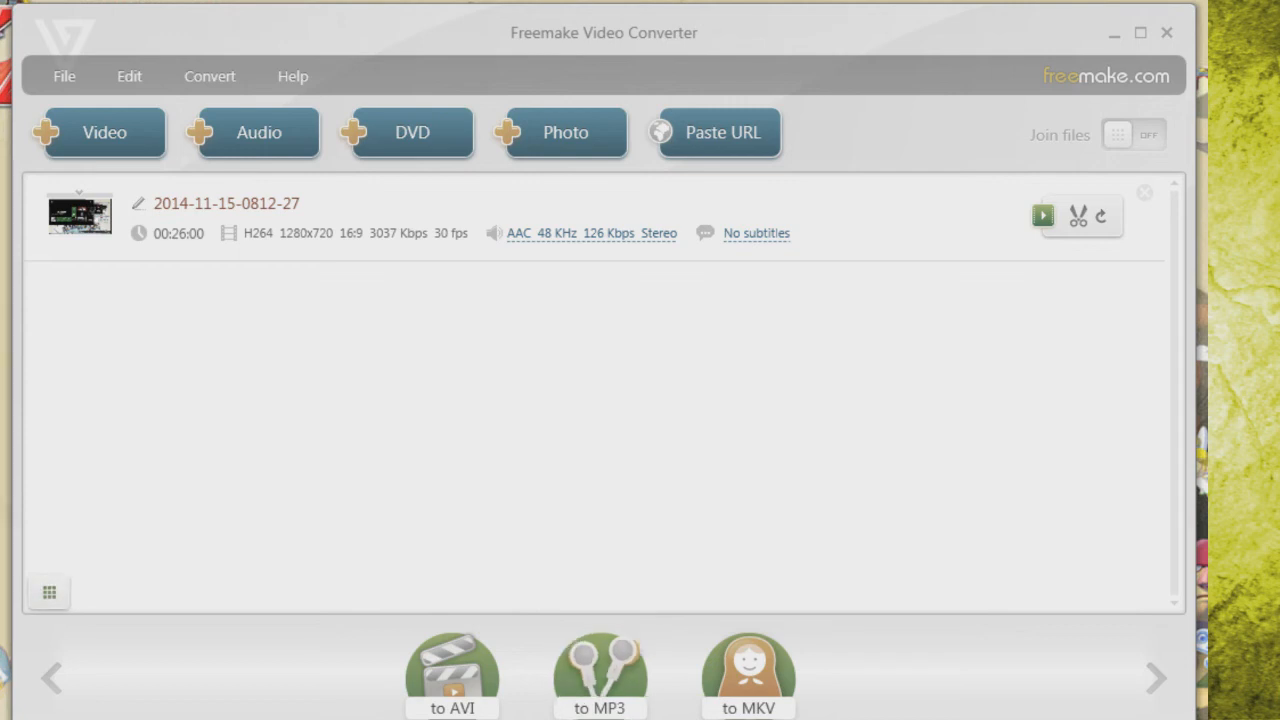
Step: Look through the full list of output formats, view the MP3 output parameters, and return to the favourite formats
left_click(48, 594)
left_click(1156, 680)
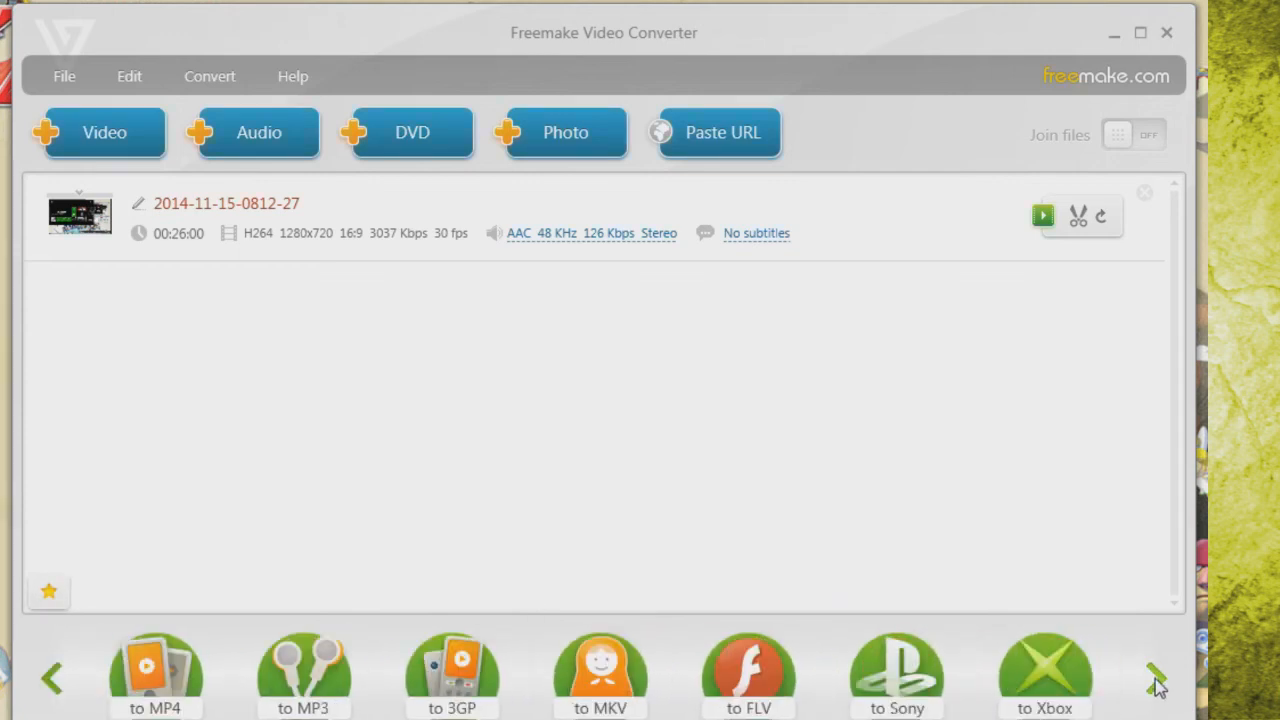
left_click(48, 682)
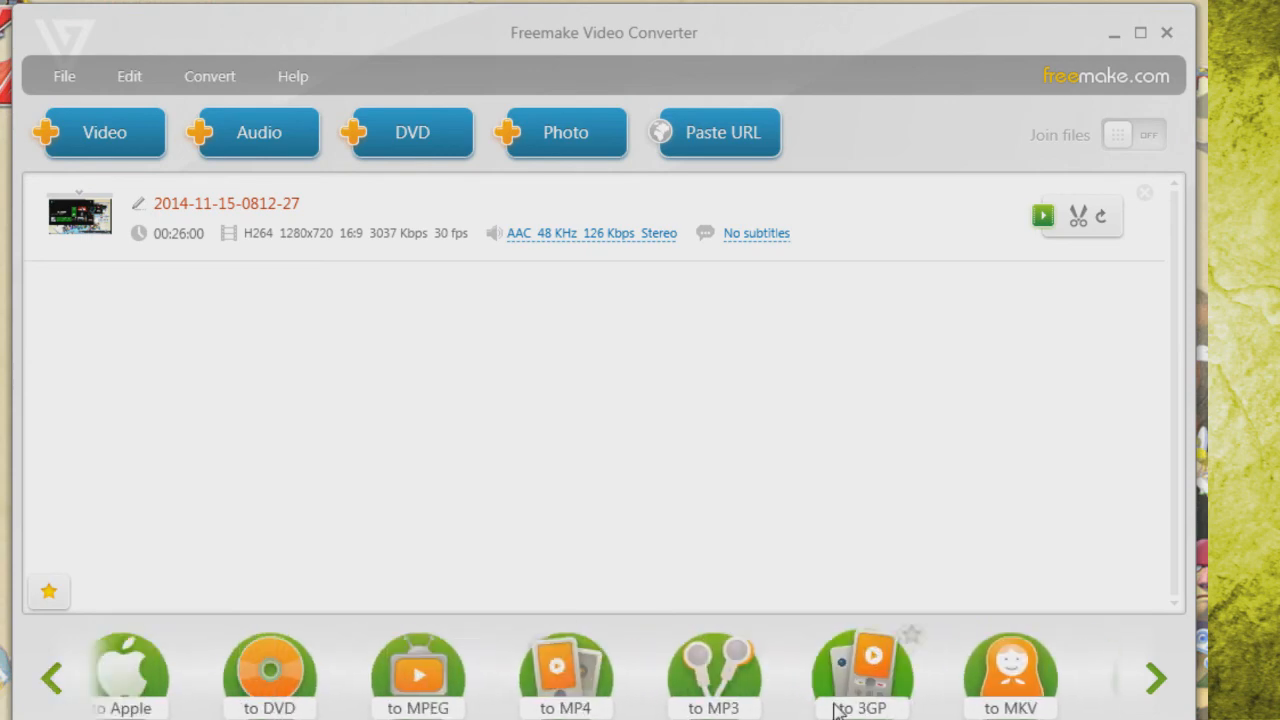
left_click(1044, 672)
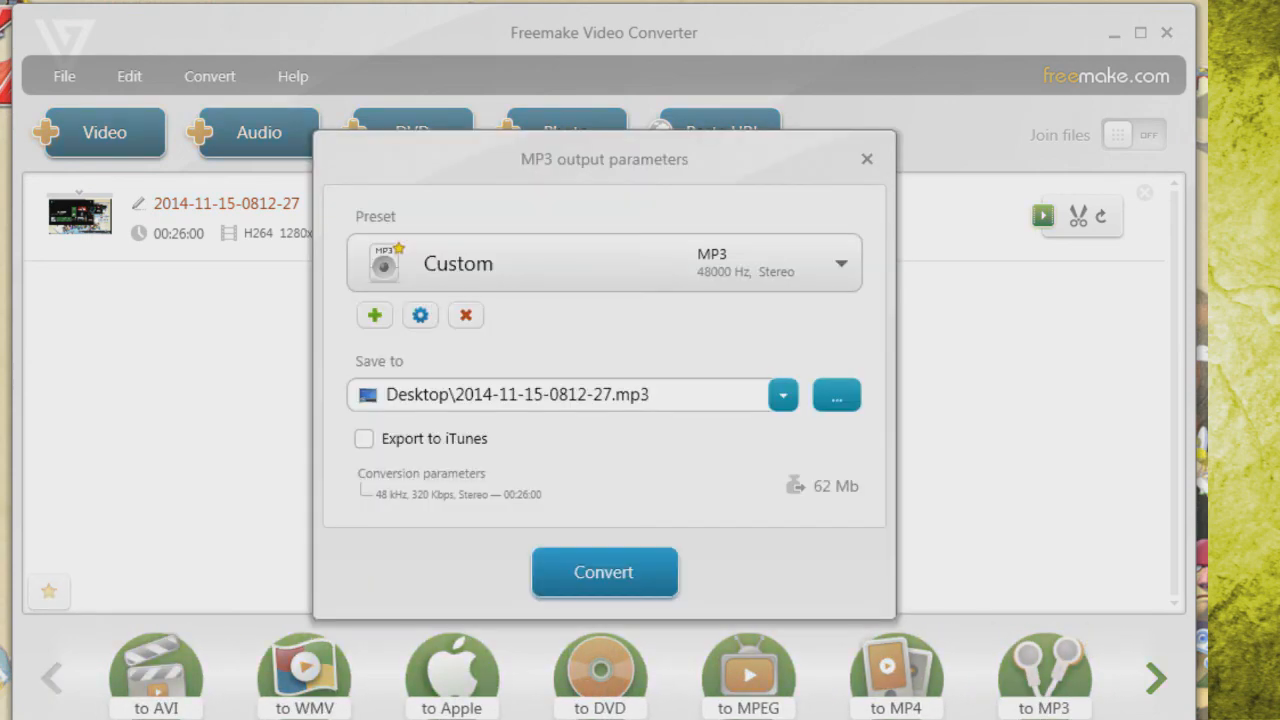
left_click(867, 159)
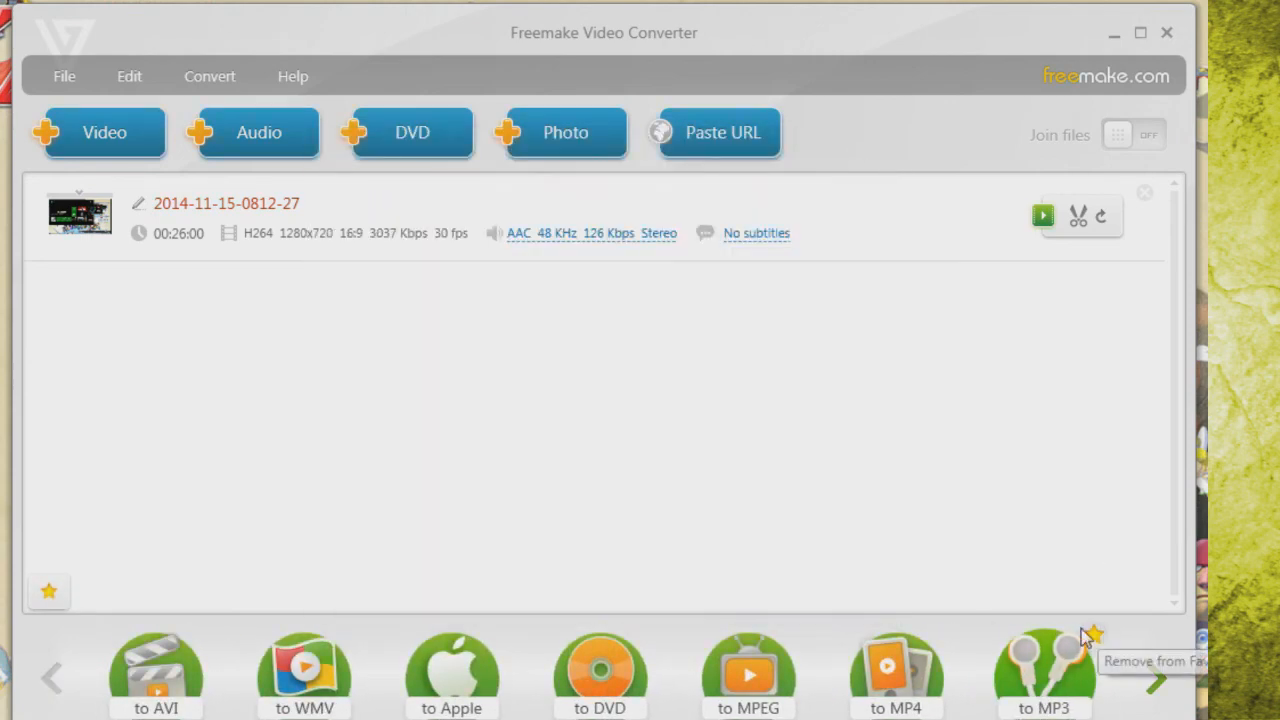
left_click(1157, 682)
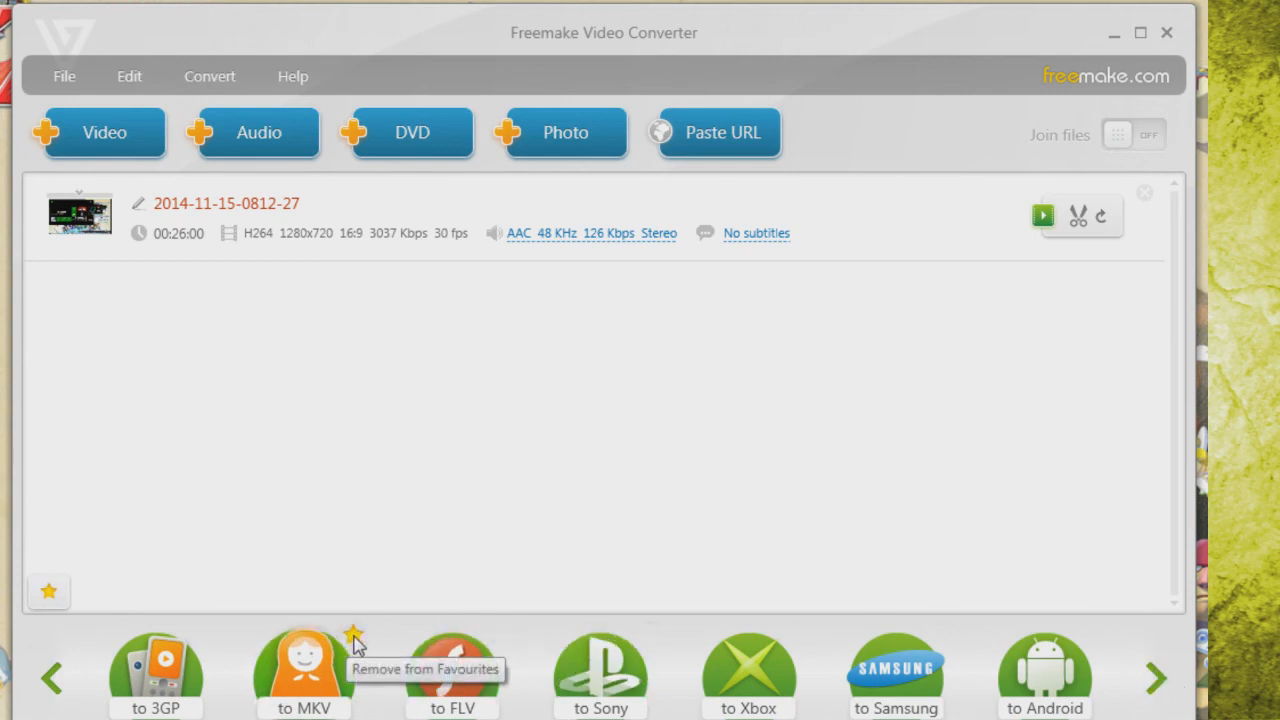
left_click(48, 592)
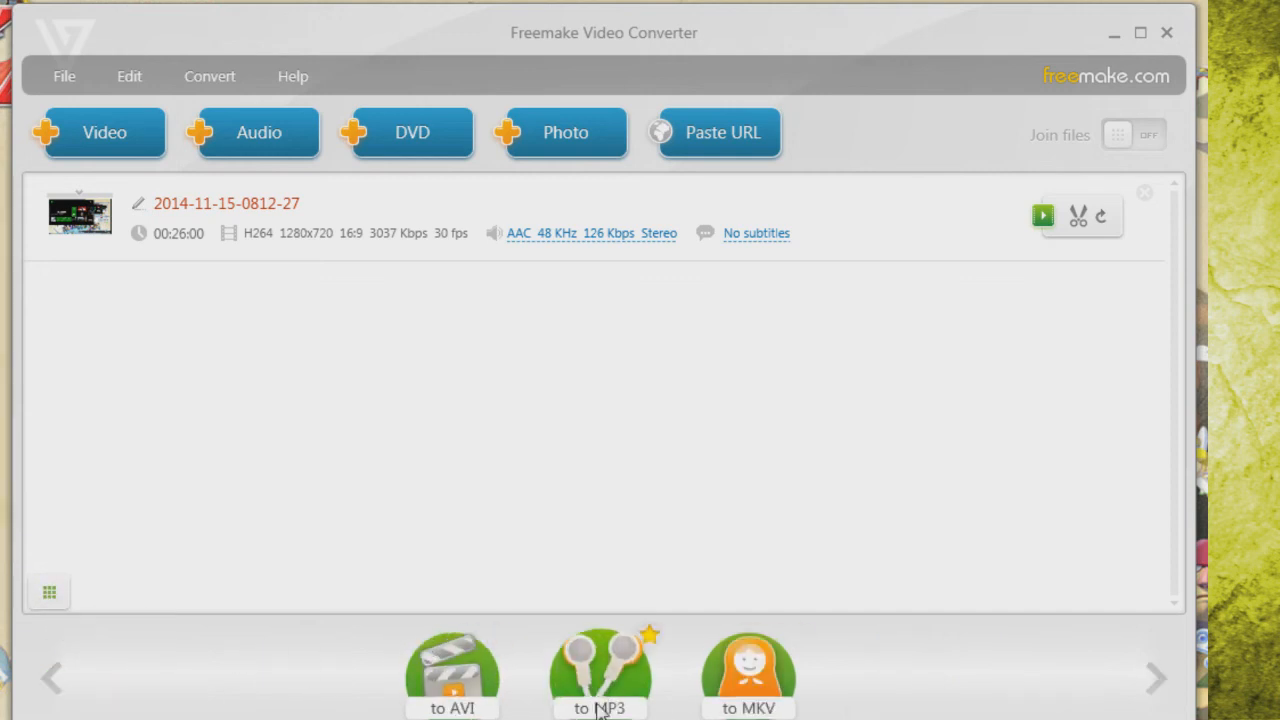
Step: Configure the Custom MP3 preset with Stereo channels, a 48000 Hz sample rate and a 320 Kbps bitrate
left_click(622, 682)
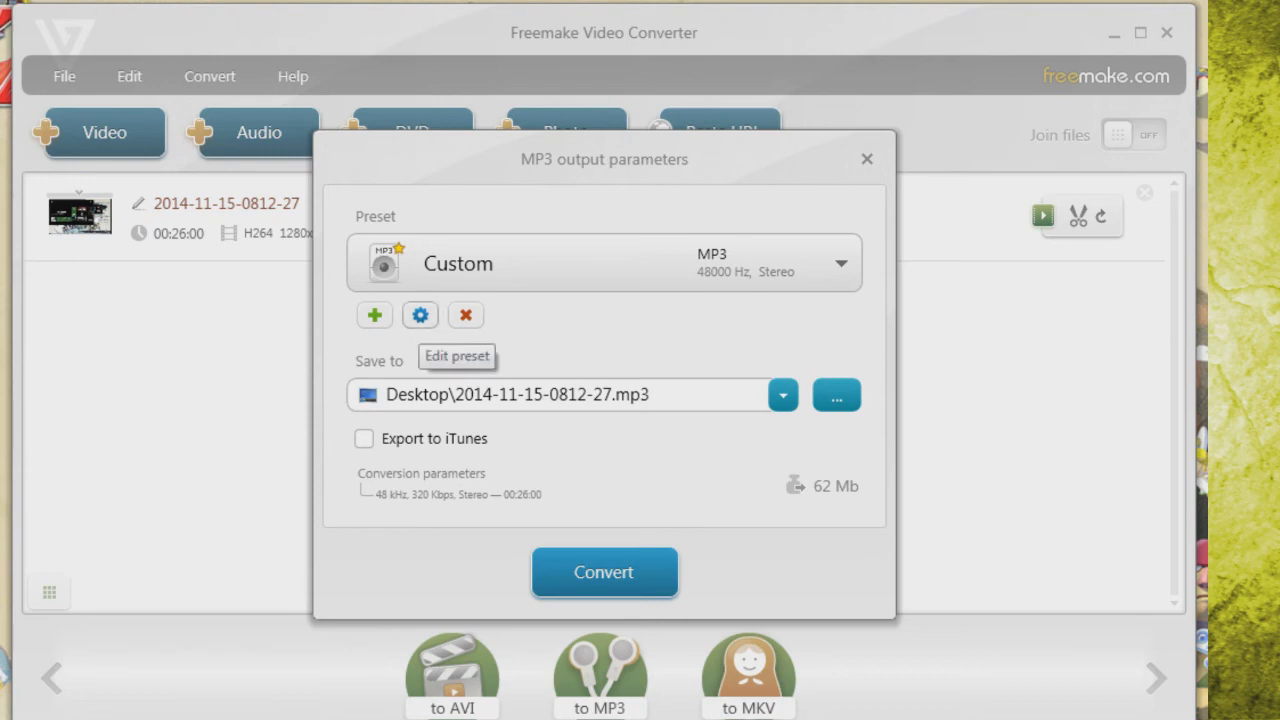
left_click(500, 266)
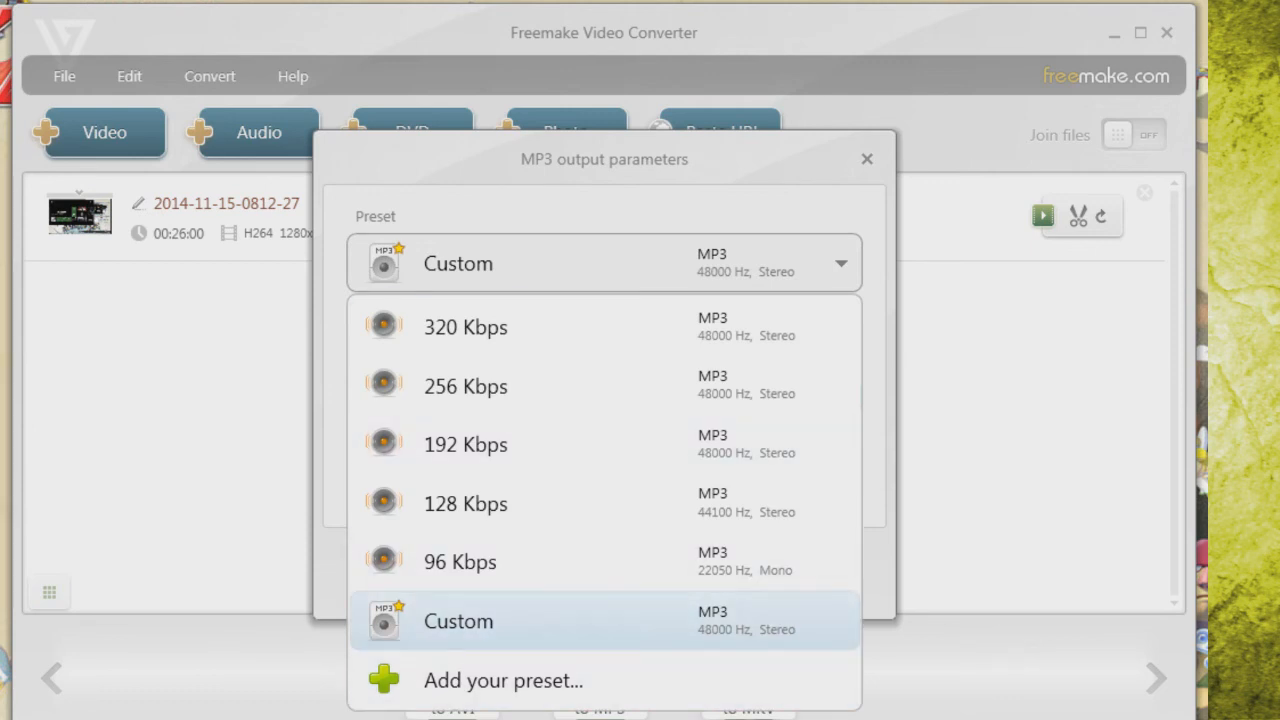
left_click(458, 621)
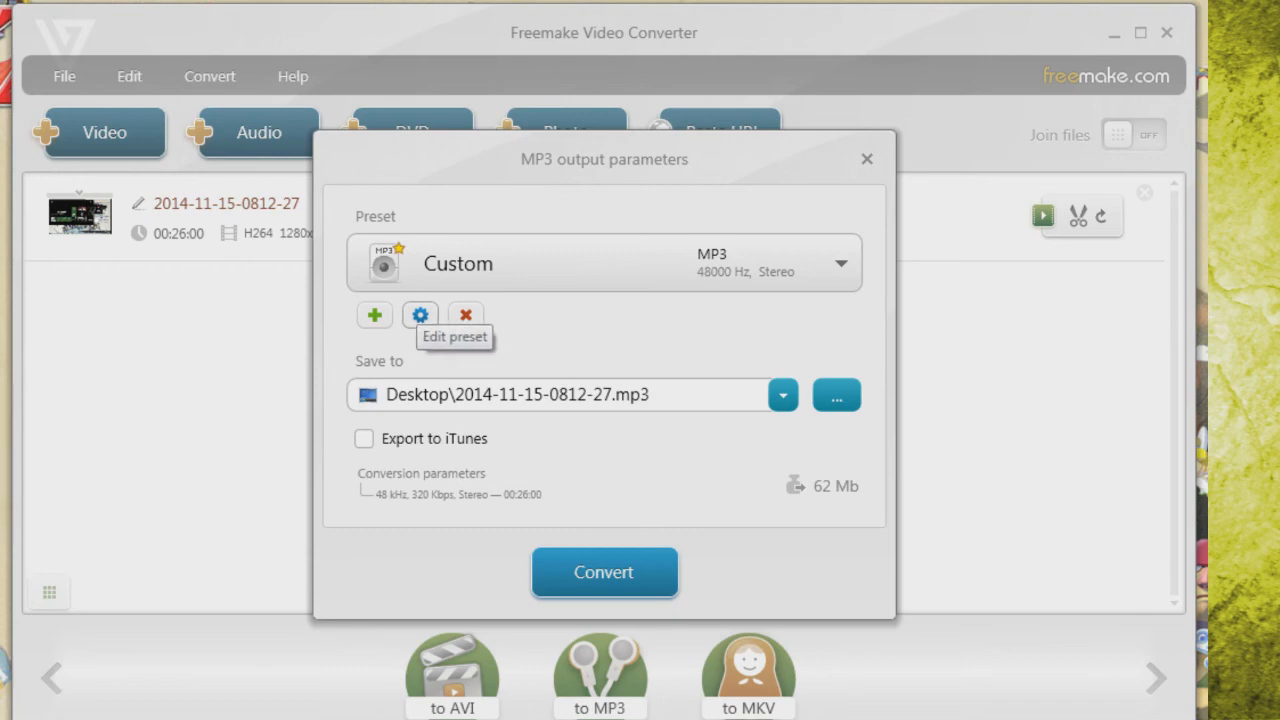
left_click(420, 315)
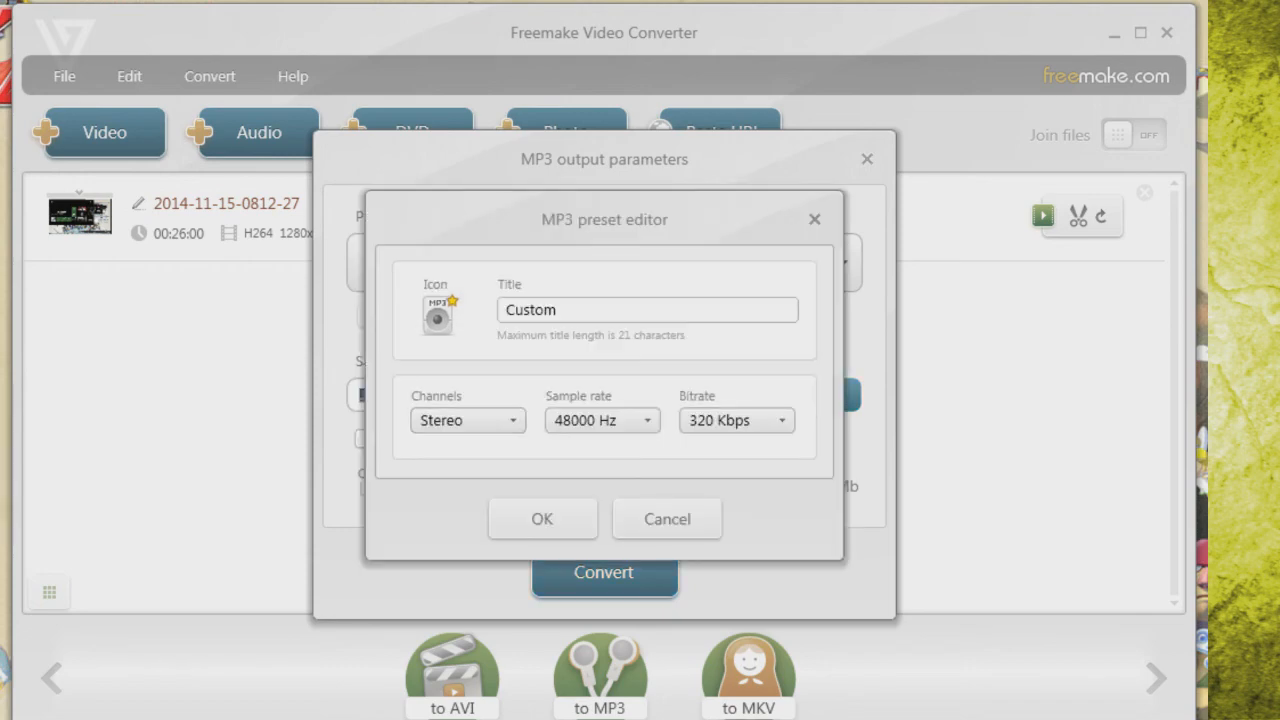
left_click(468, 421)
left_click(602, 421)
left_click(602, 421)
left_click(737, 421)
left_click(737, 421)
left_click(729, 449)
left_click(542, 518)
Step: Start converting the video to MP3, and cancel the conversion
left_click(604, 572)
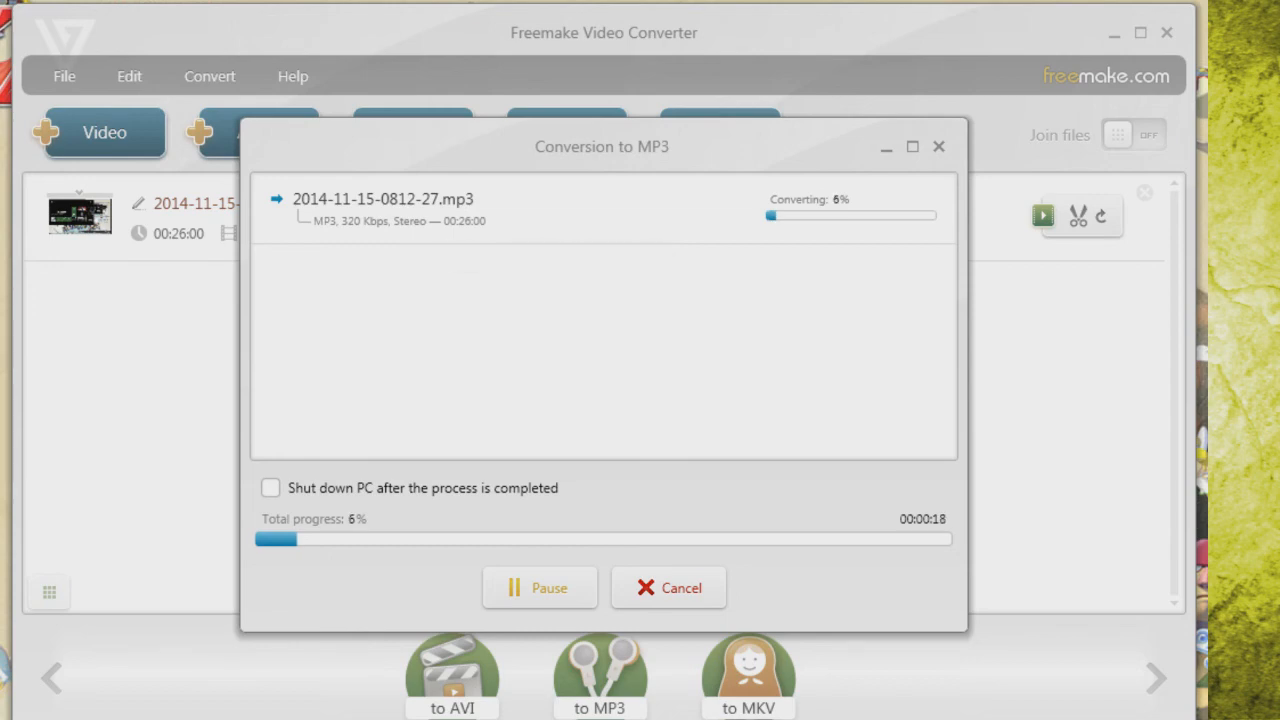
left_click(668, 588)
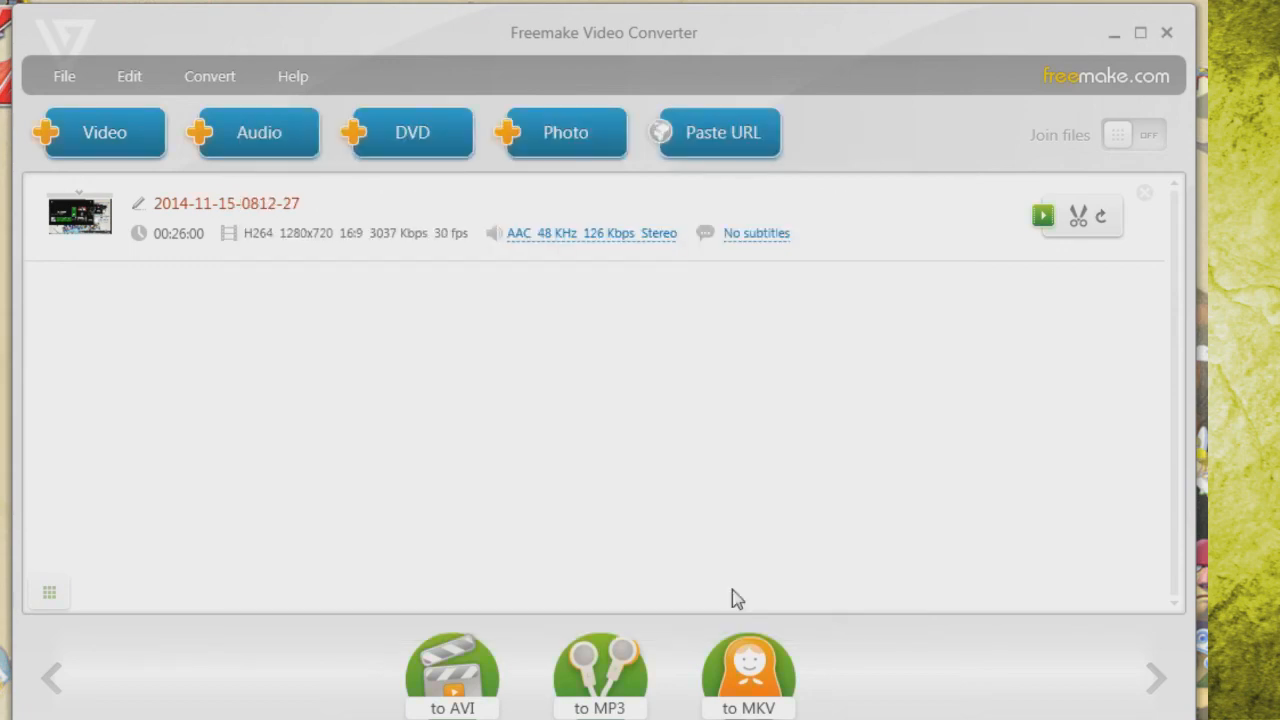
Step: Replace the loaded video's audio track with the file obs guide hdpvr.wav
left_click(550, 233)
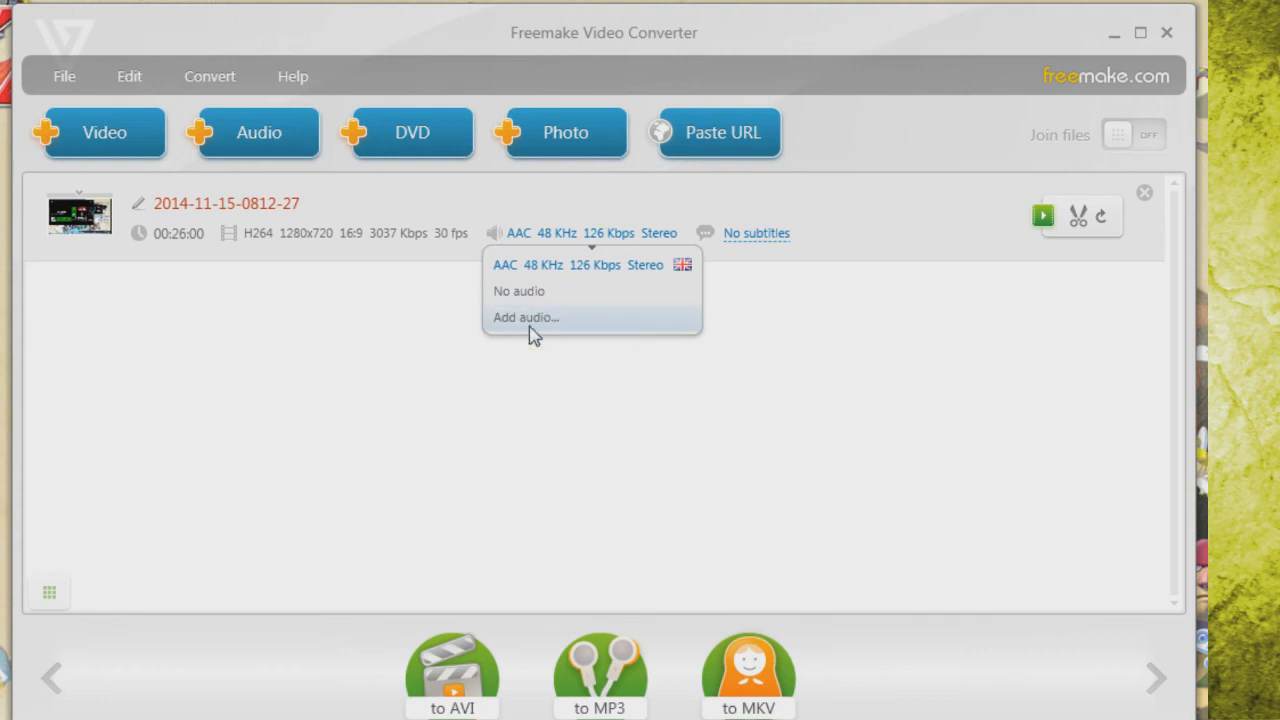
left_click(530, 324)
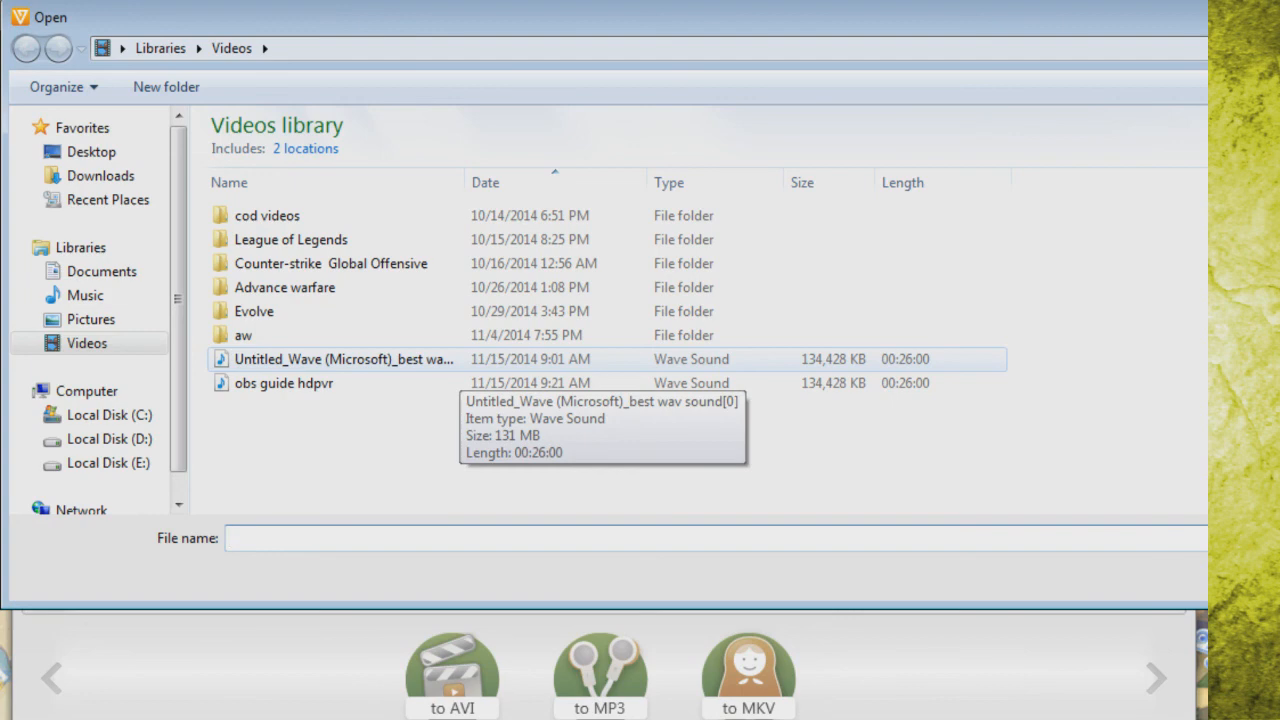
double_click(300, 385)
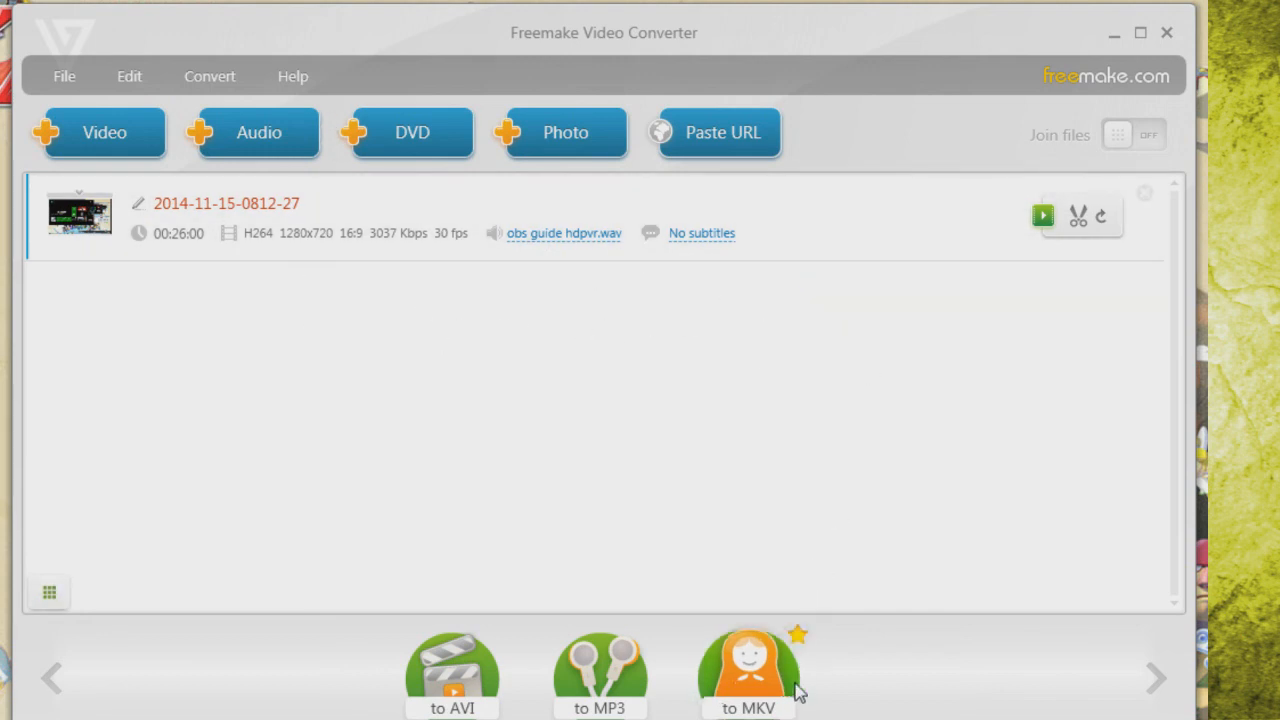
Step: Open the Custom MKV preset for editing, choose the 1280 x 720 frame size, and view the frame adjustment options
left_click(747, 680)
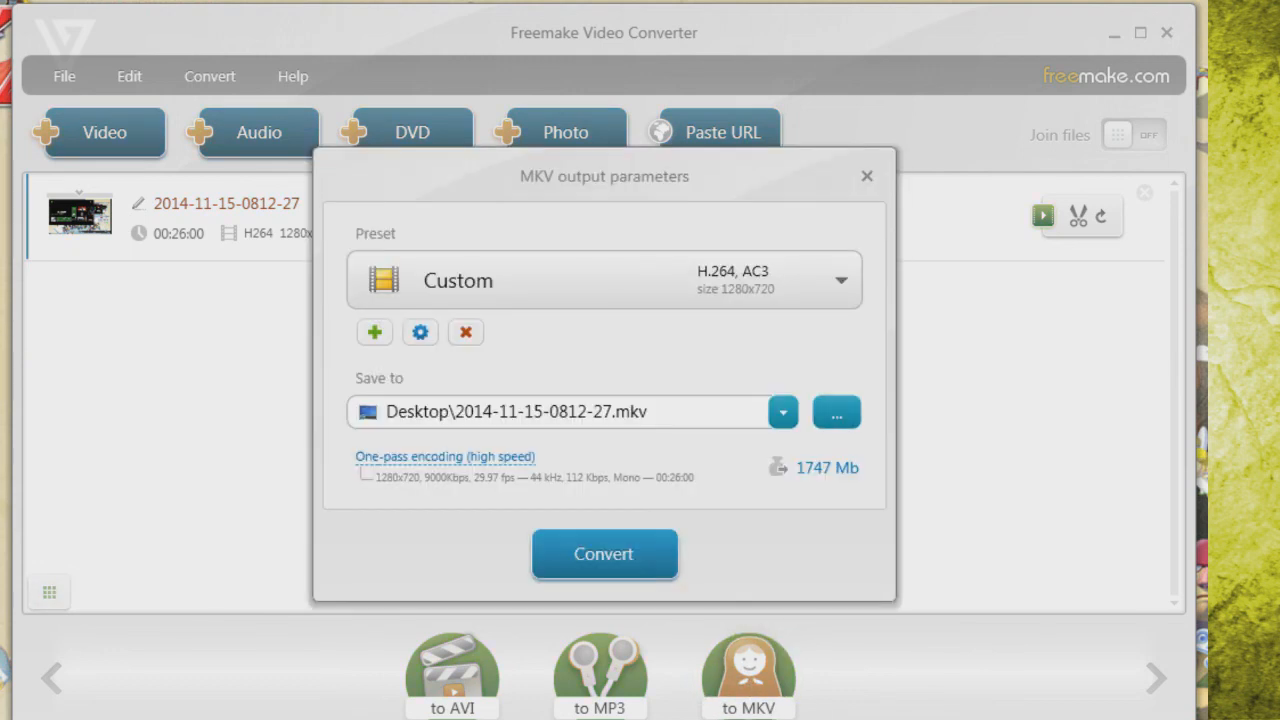
left_click(421, 333)
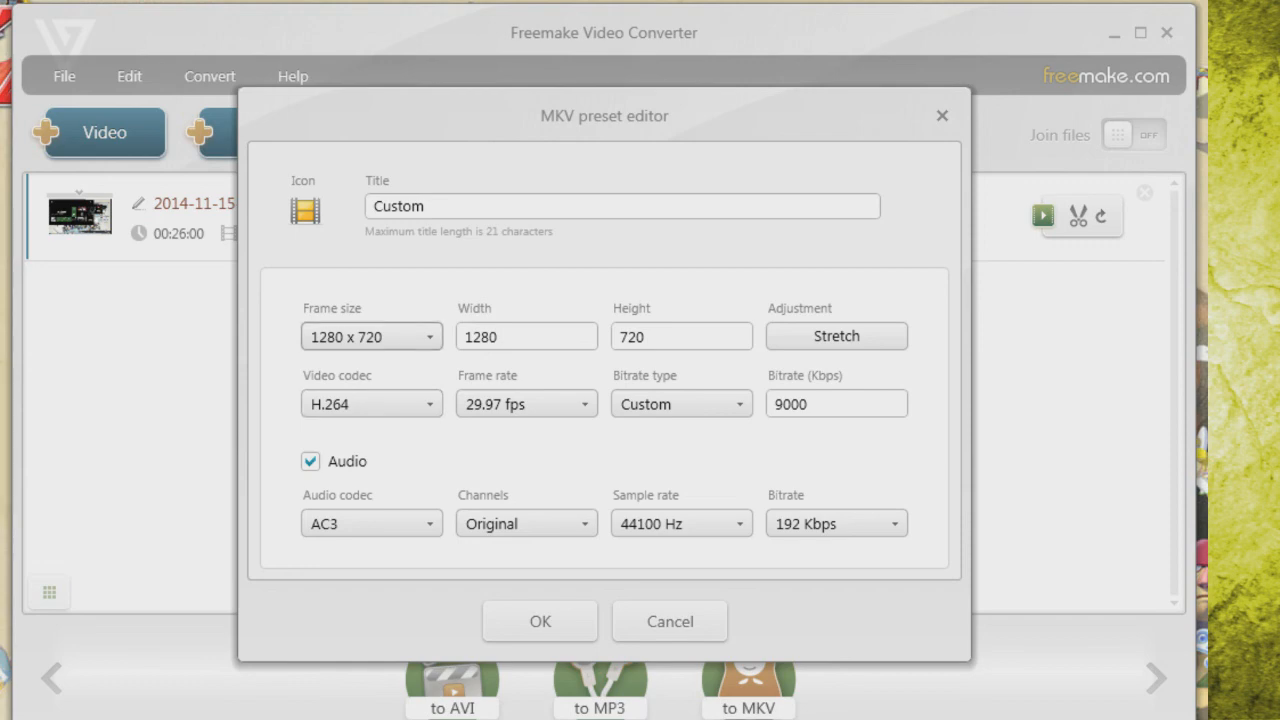
left_click(371, 336)
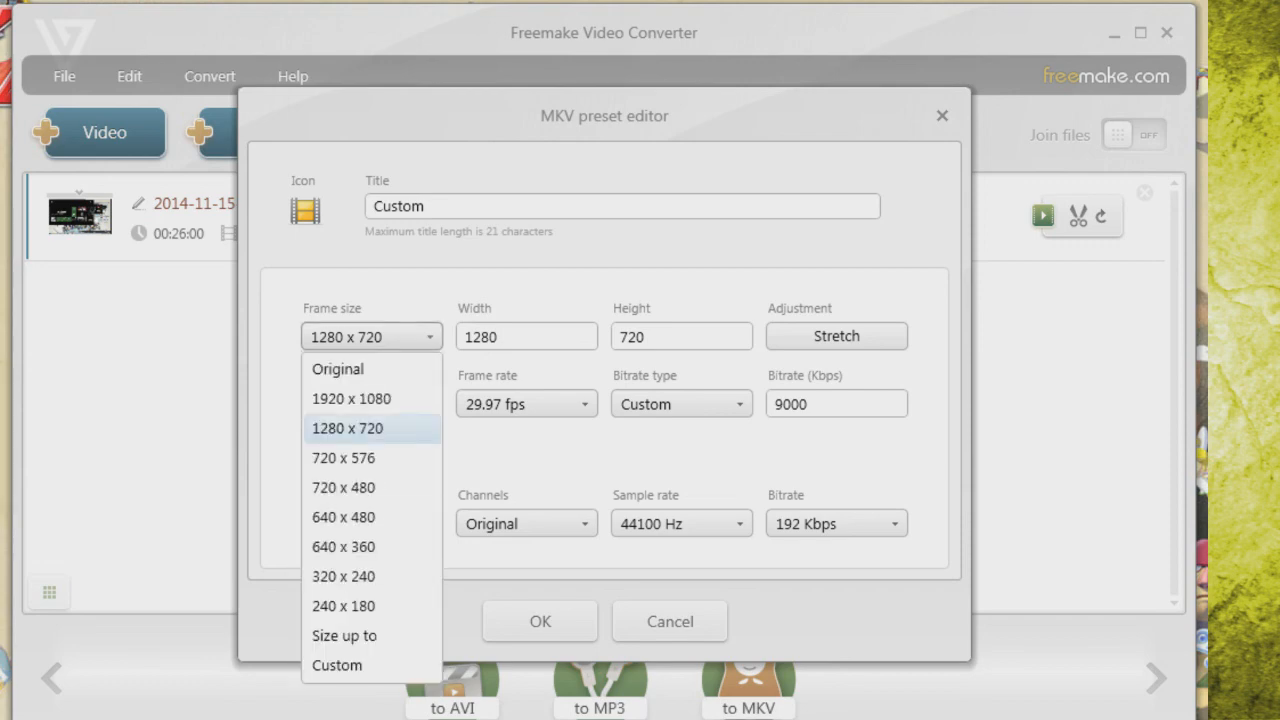
left_click(371, 429)
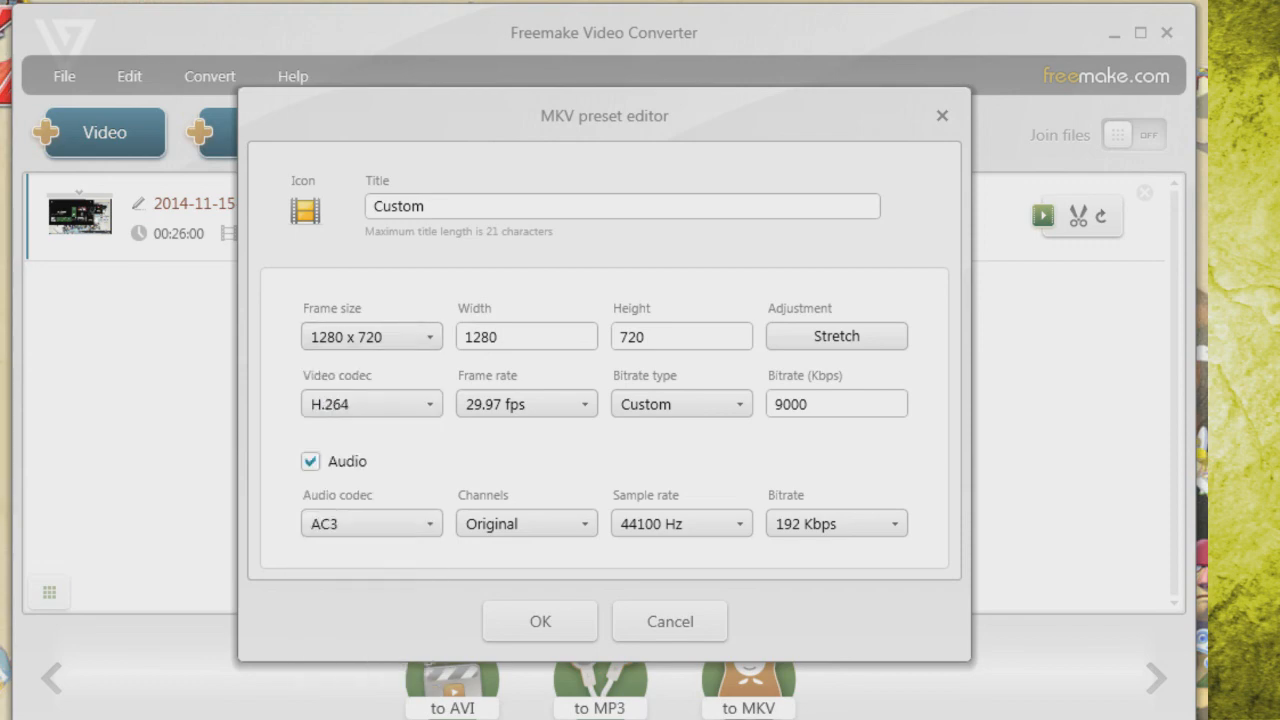
double_click(481, 337)
double_click(632, 337)
left_click(650, 337)
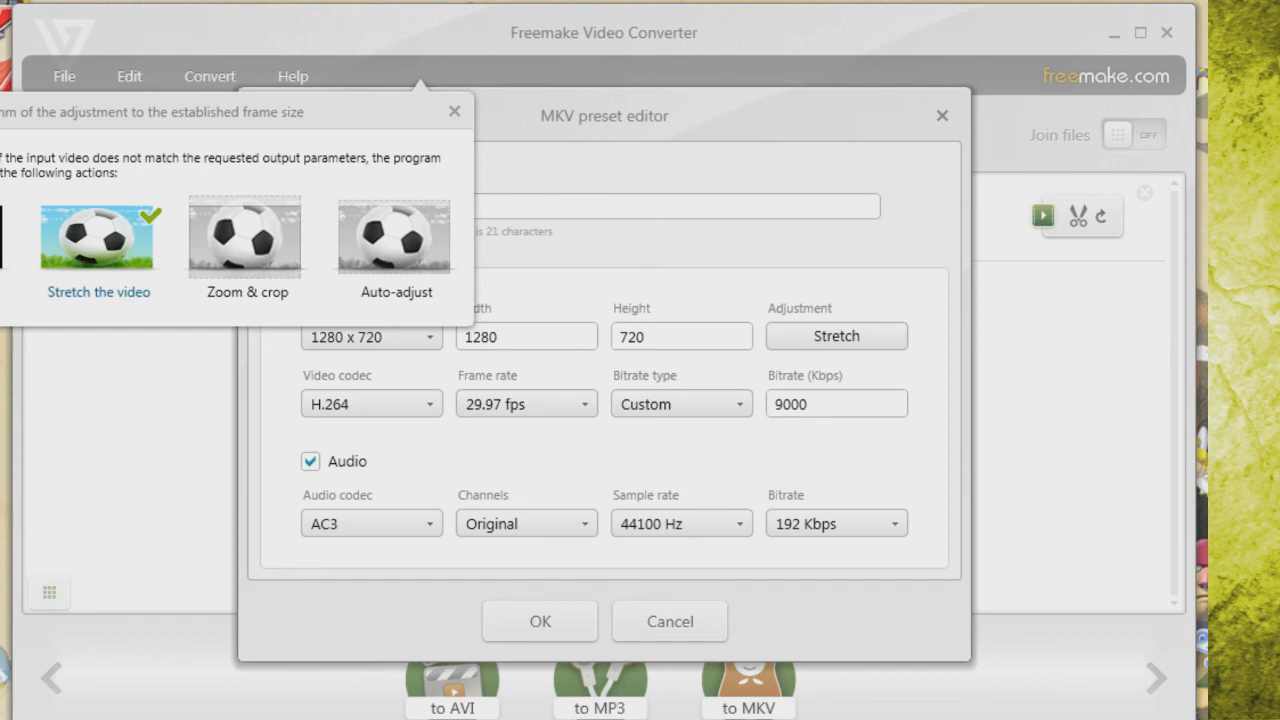
left_click(454, 111)
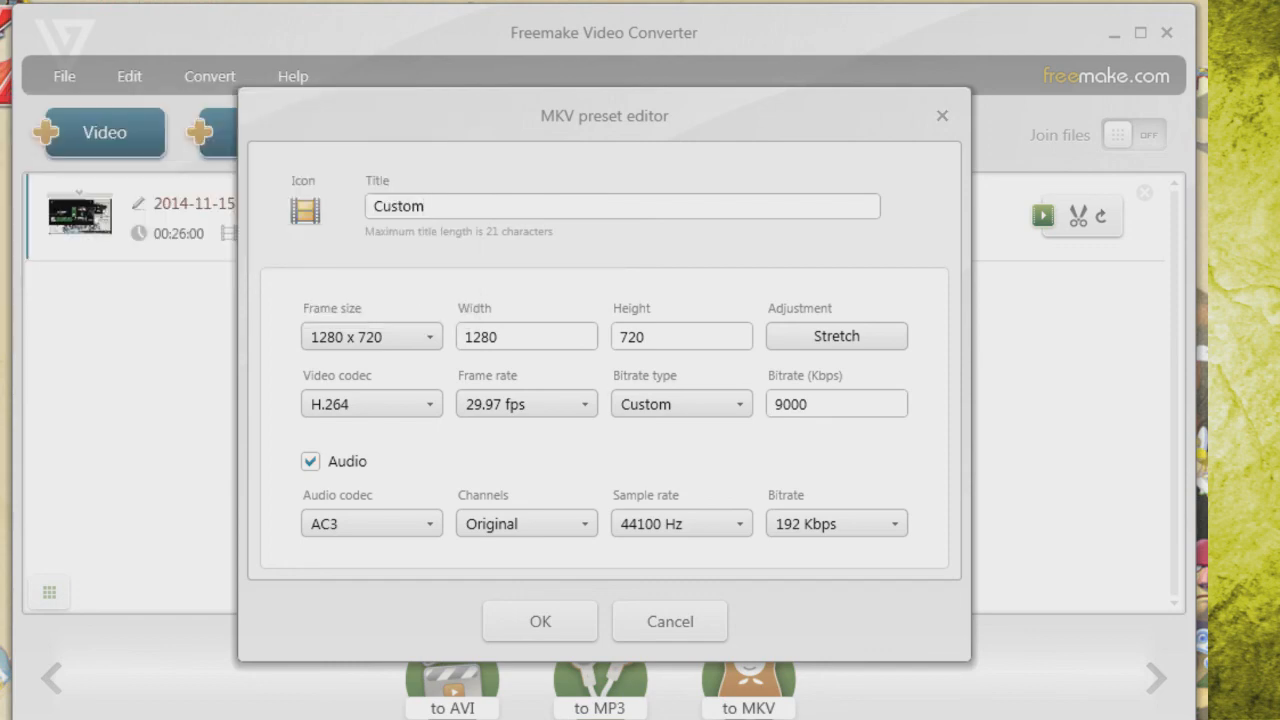
Step: Set the MKV preset's video to the H.264 codec with a Custom bitrate type at 9000 Kbps
left_click(372, 405)
left_click(372, 405)
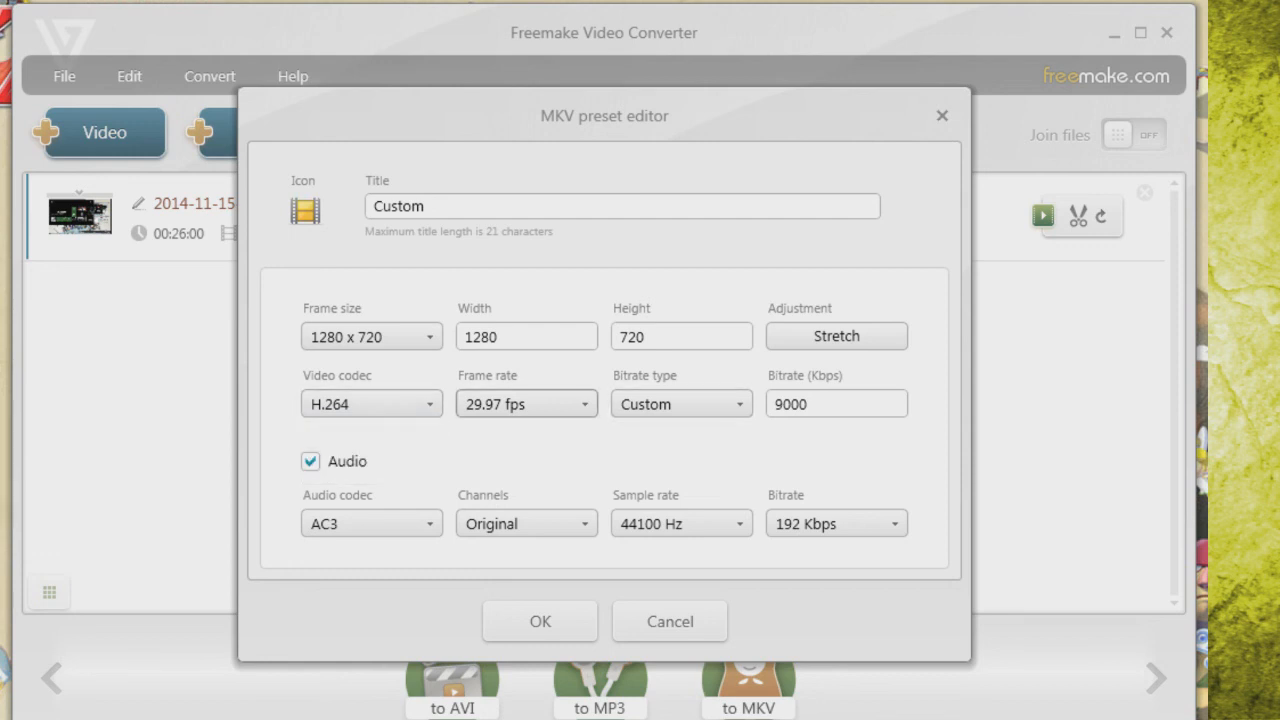
left_click(681, 404)
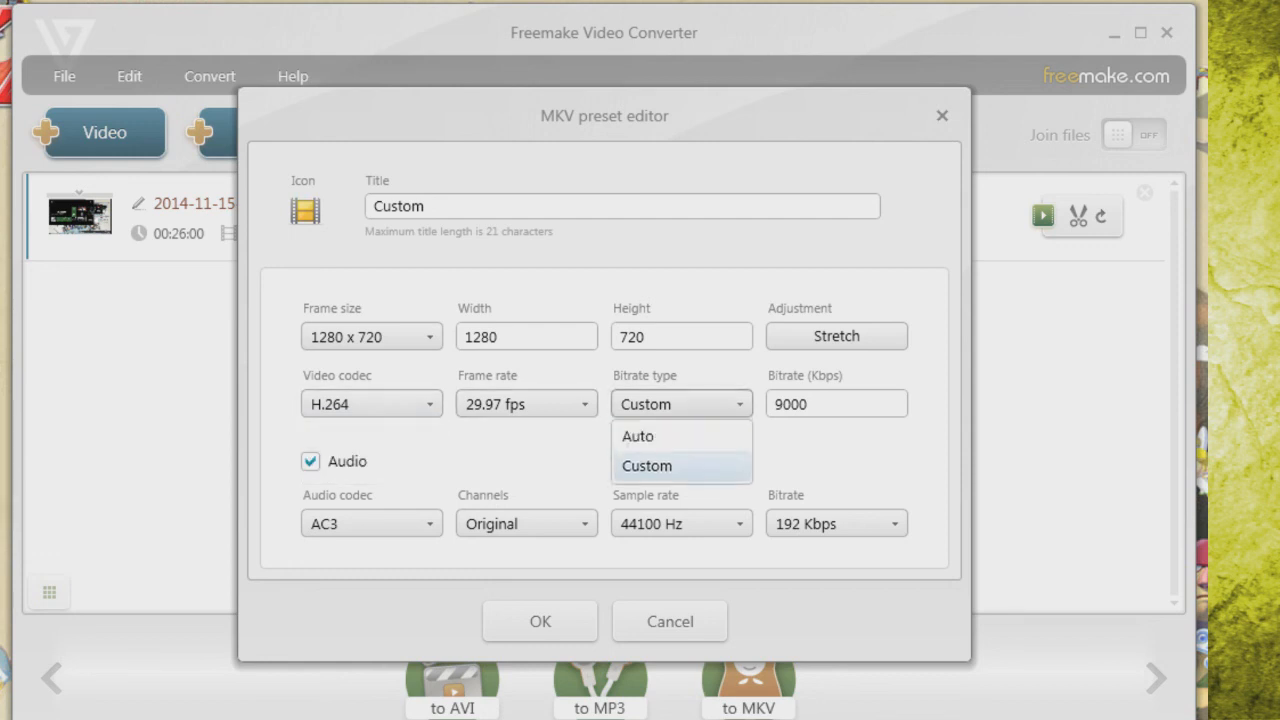
left_click(681, 466)
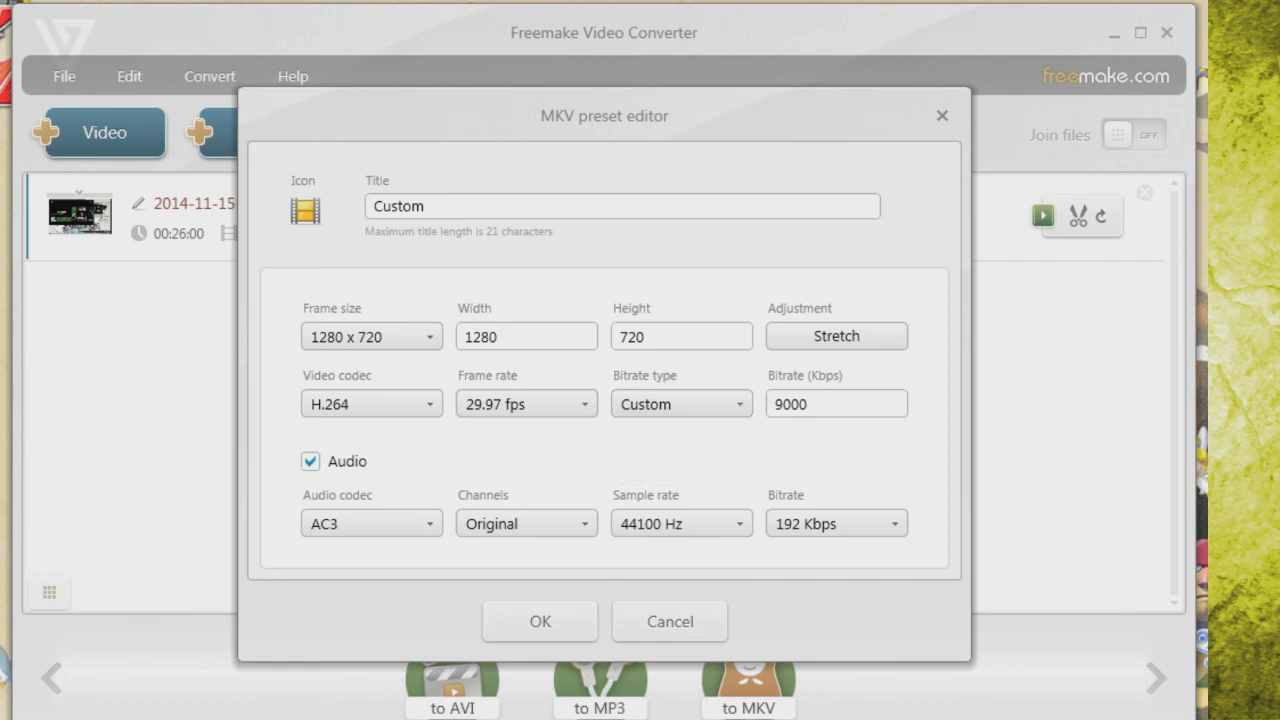
double_click(791, 404)
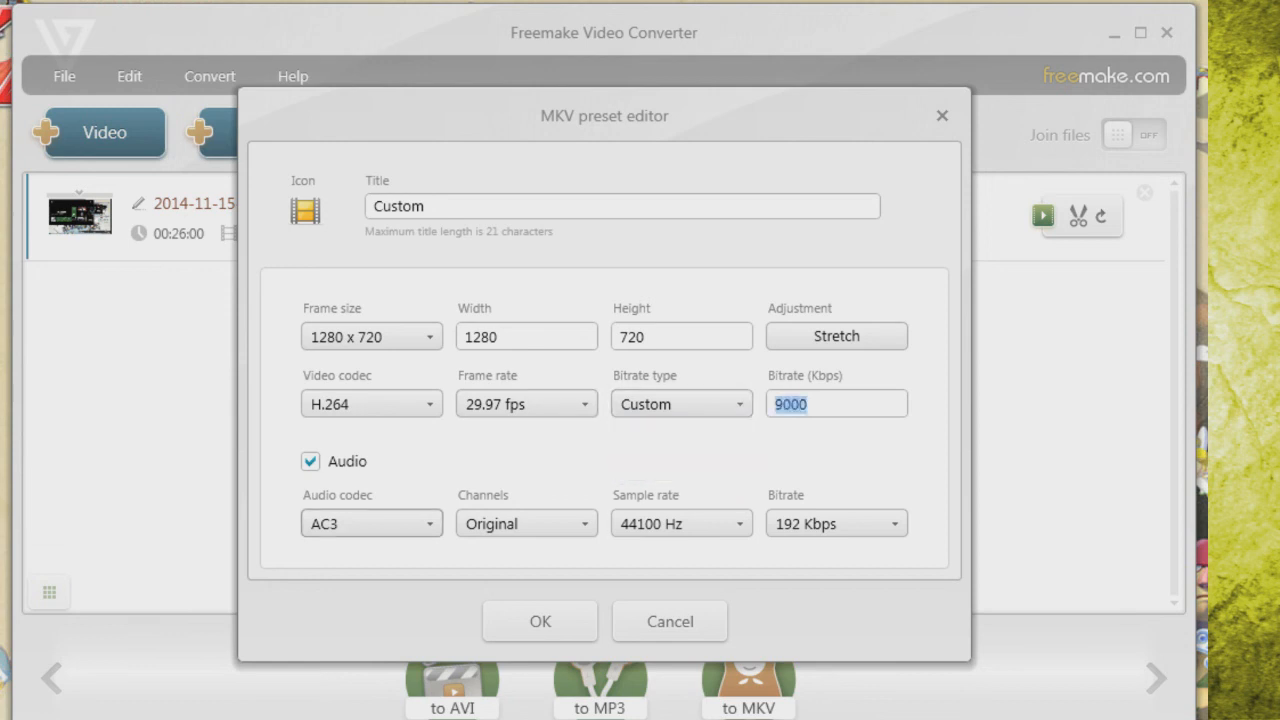
Step: Set the MKV preset's audio to AC3 with Original channels and a 44100 Hz sample rate, and save the preset
left_click(371, 523)
left_click(371, 615)
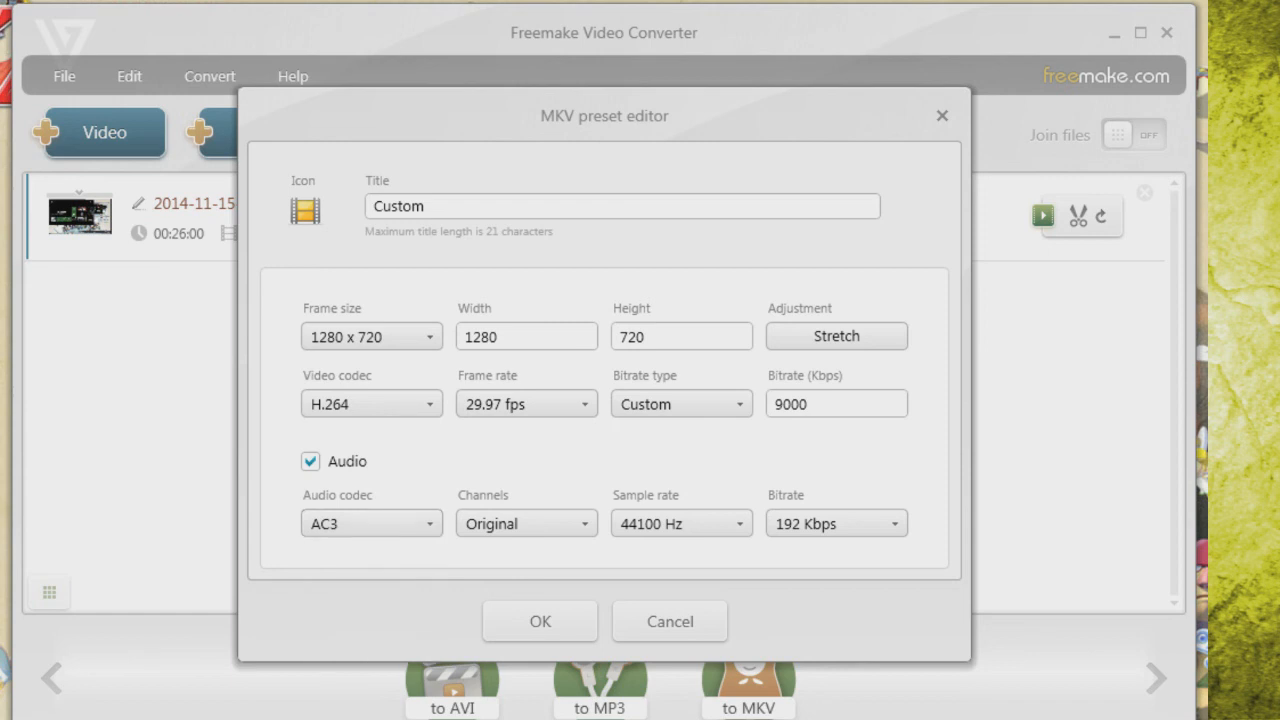
left_click(495, 528)
left_click(510, 556)
left_click(681, 523)
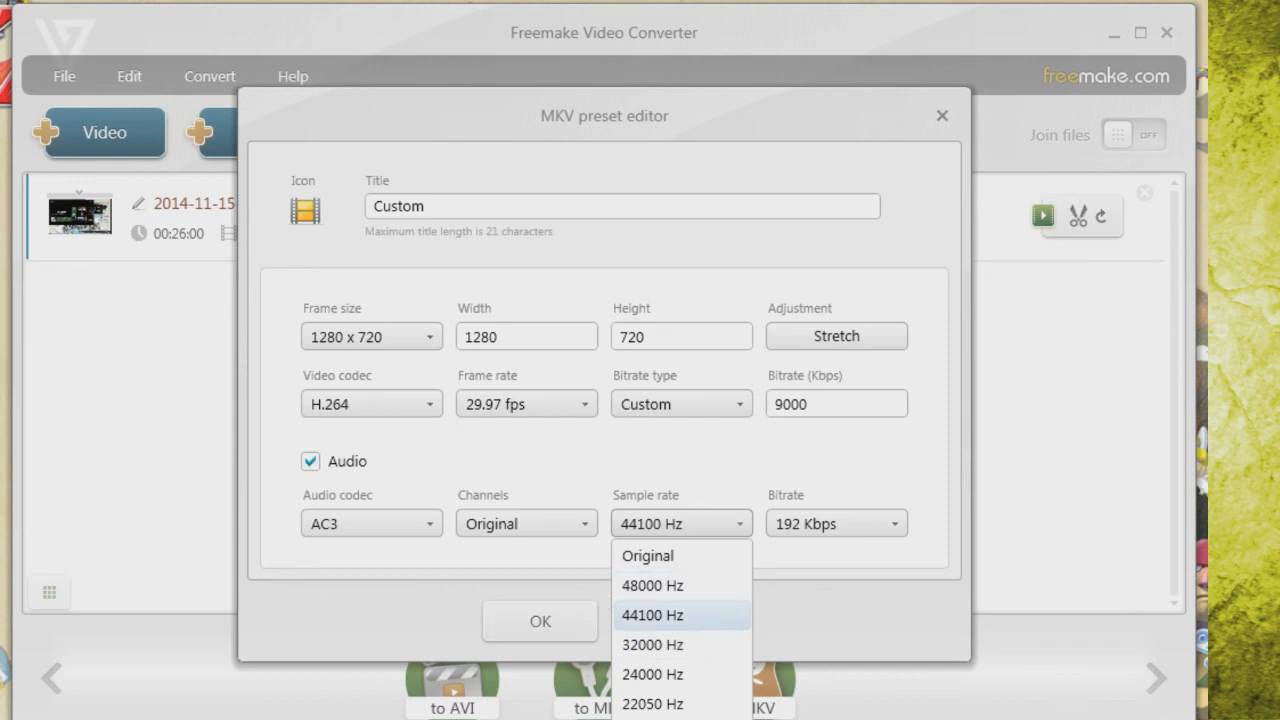
left_click(681, 615)
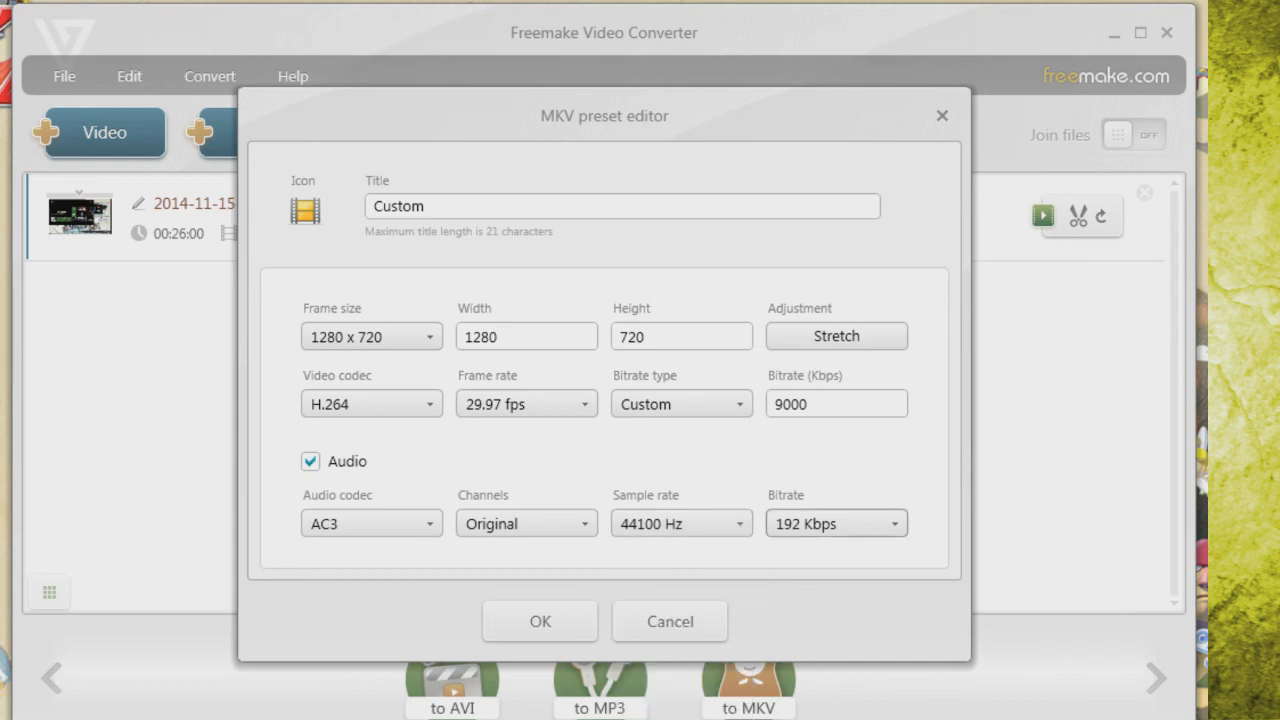
left_click(539, 620)
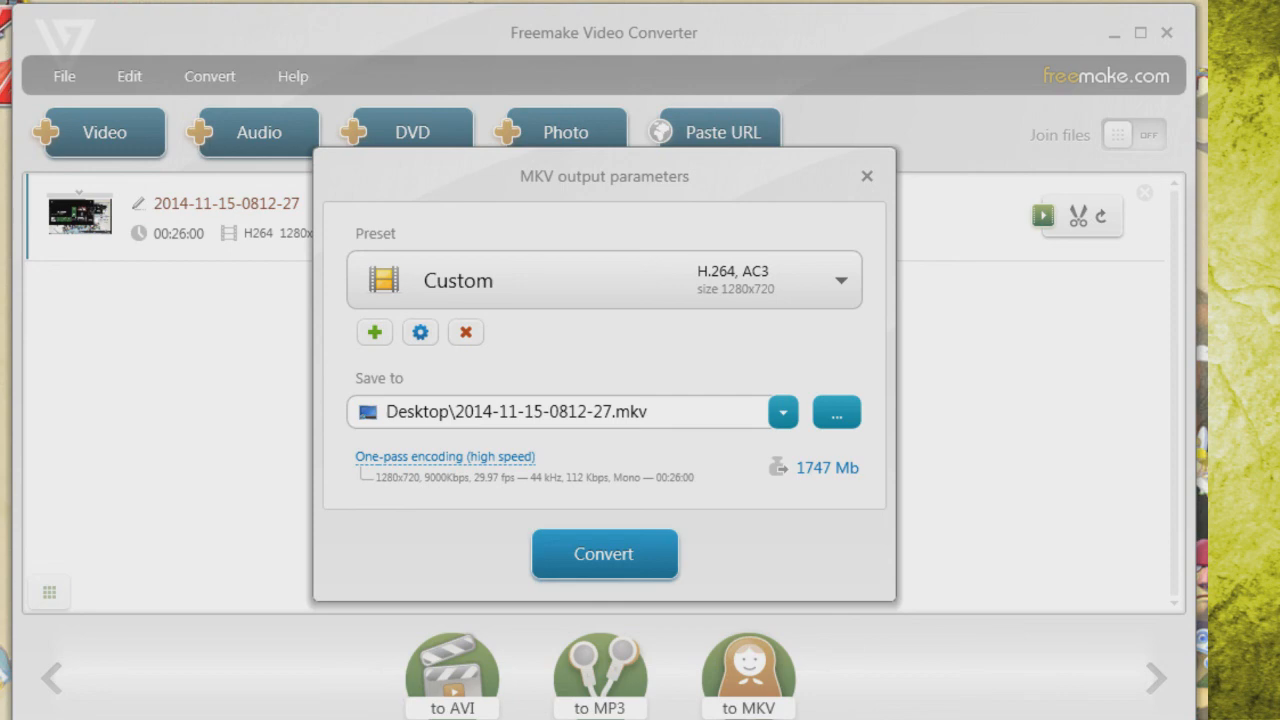
Step: Start converting the video to MKV, and cancel the conversion
left_click(604, 553)
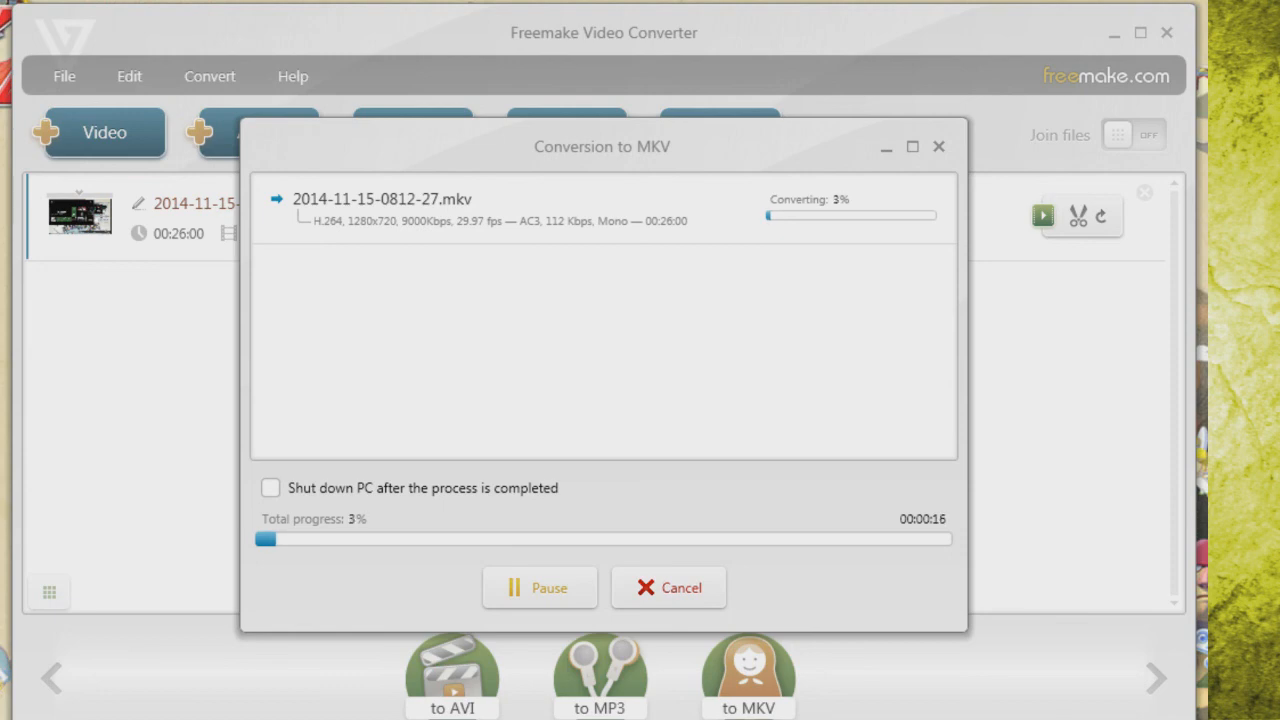
left_click(669, 588)
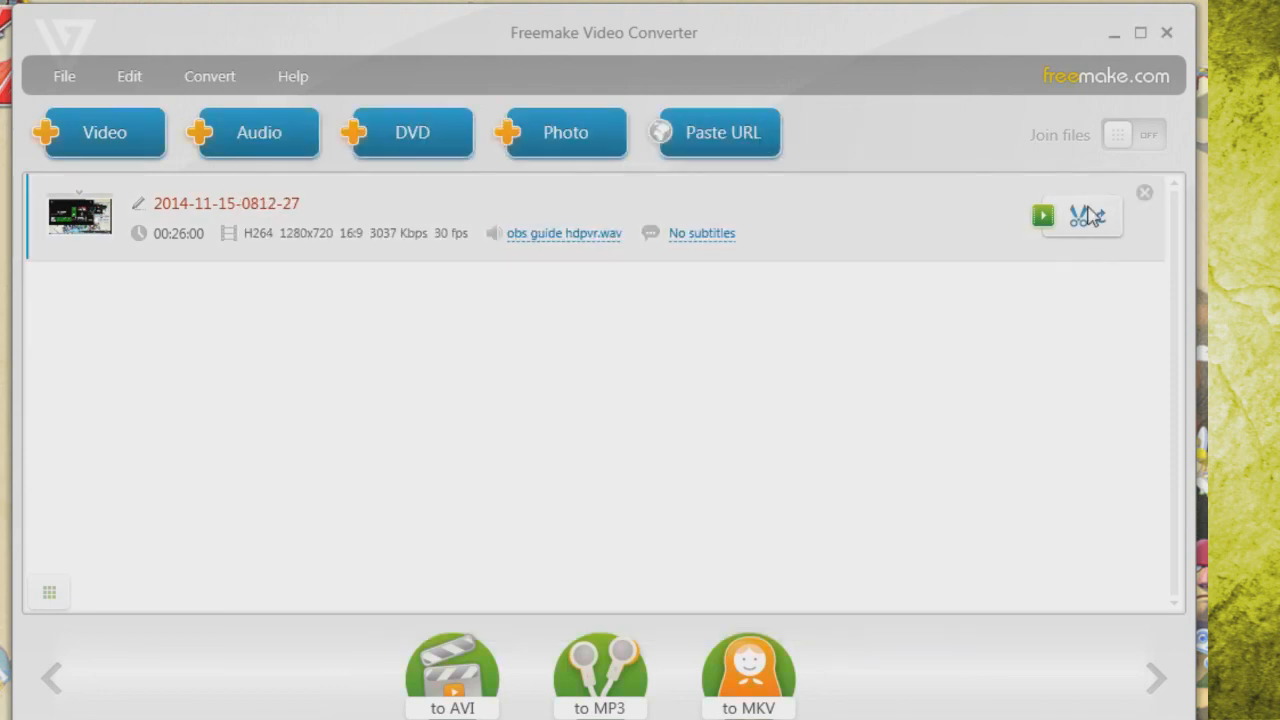
left_click(1077, 215)
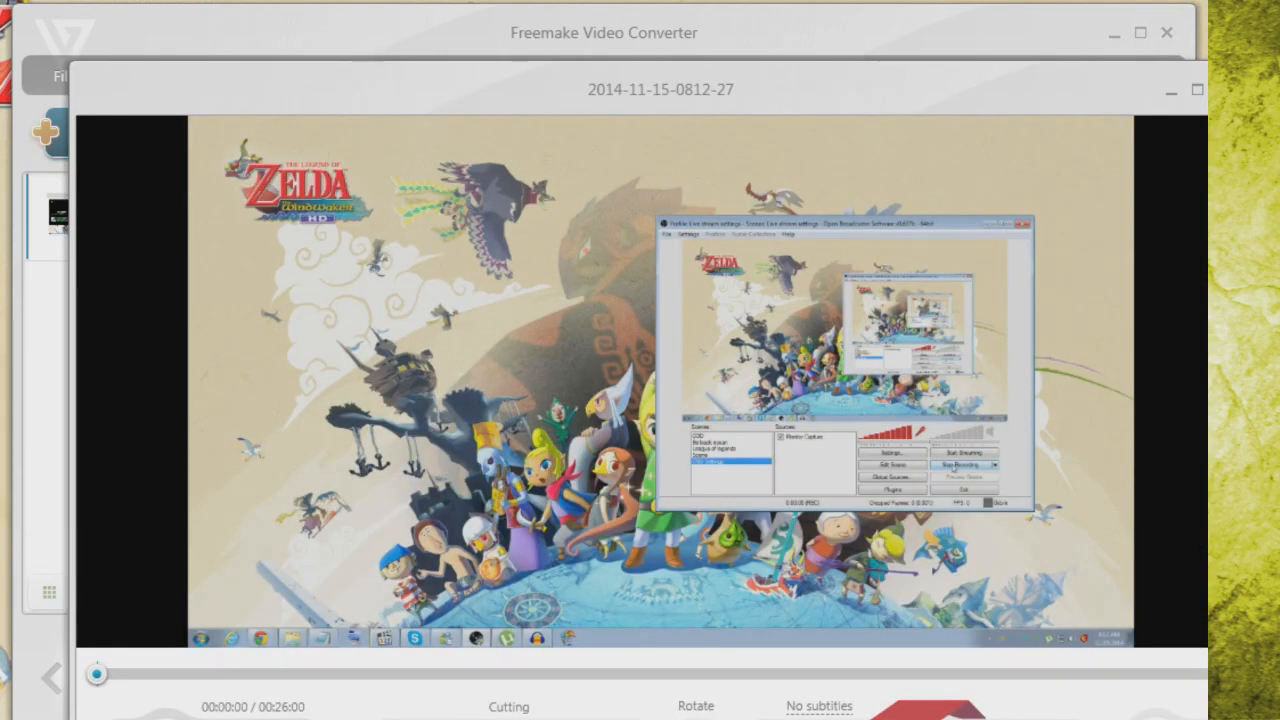
left_click_drag(96, 674, 746, 674)
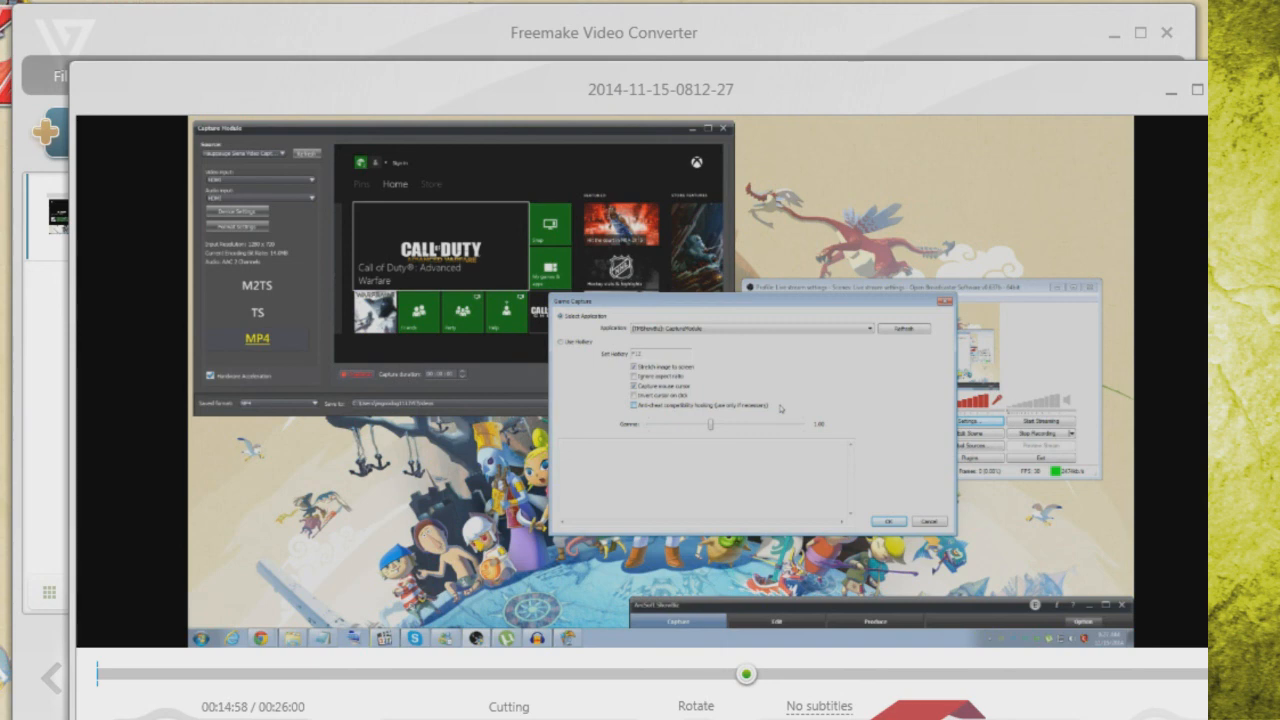
left_click_drag(746, 674, 747, 674)
left_click(509, 719)
left_click(571, 719)
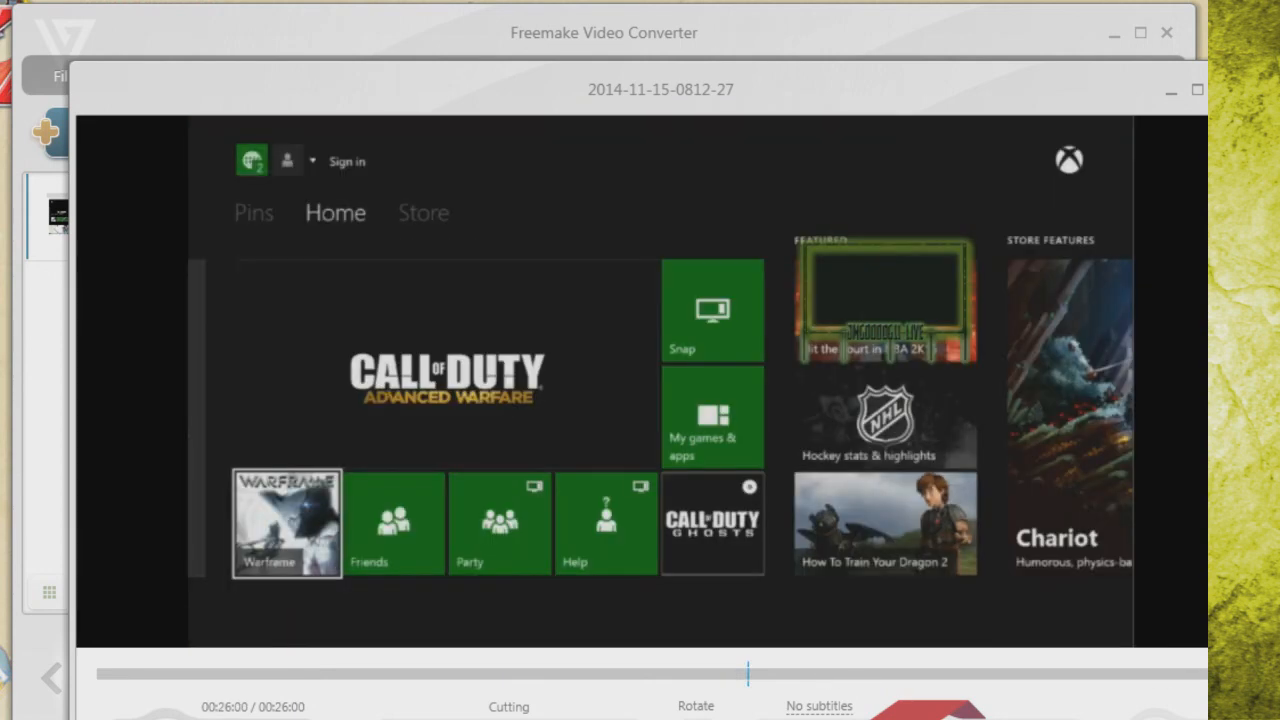
left_click(509, 719)
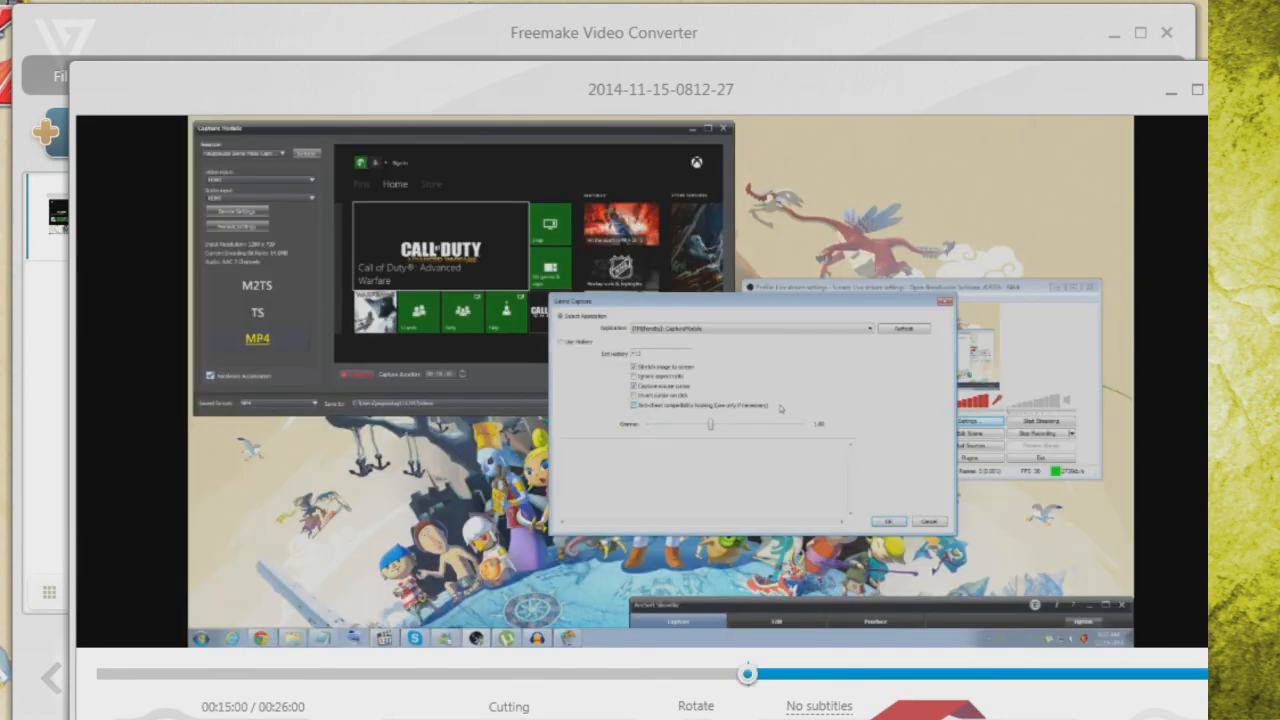
left_click(571, 719)
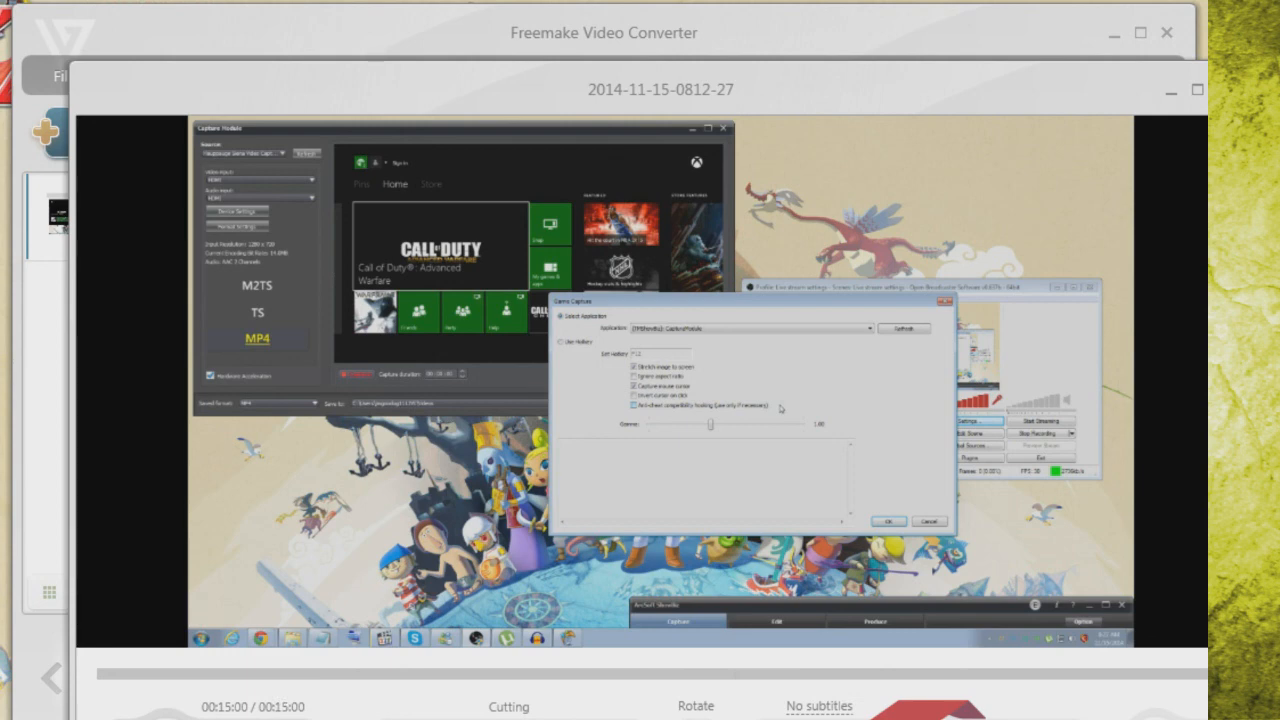
left_click(1156, 719)
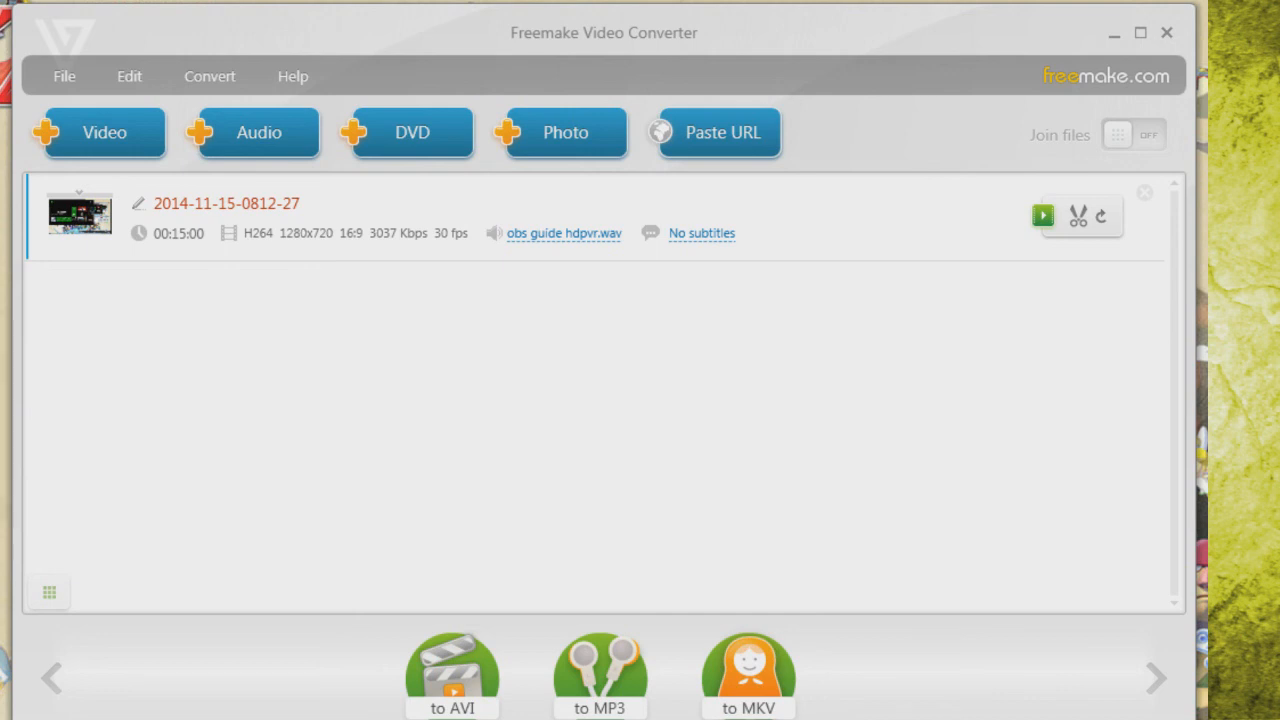
left_click_drag(1206, 670, 733, 457)
left_click(600, 330)
left_click(548, 412)
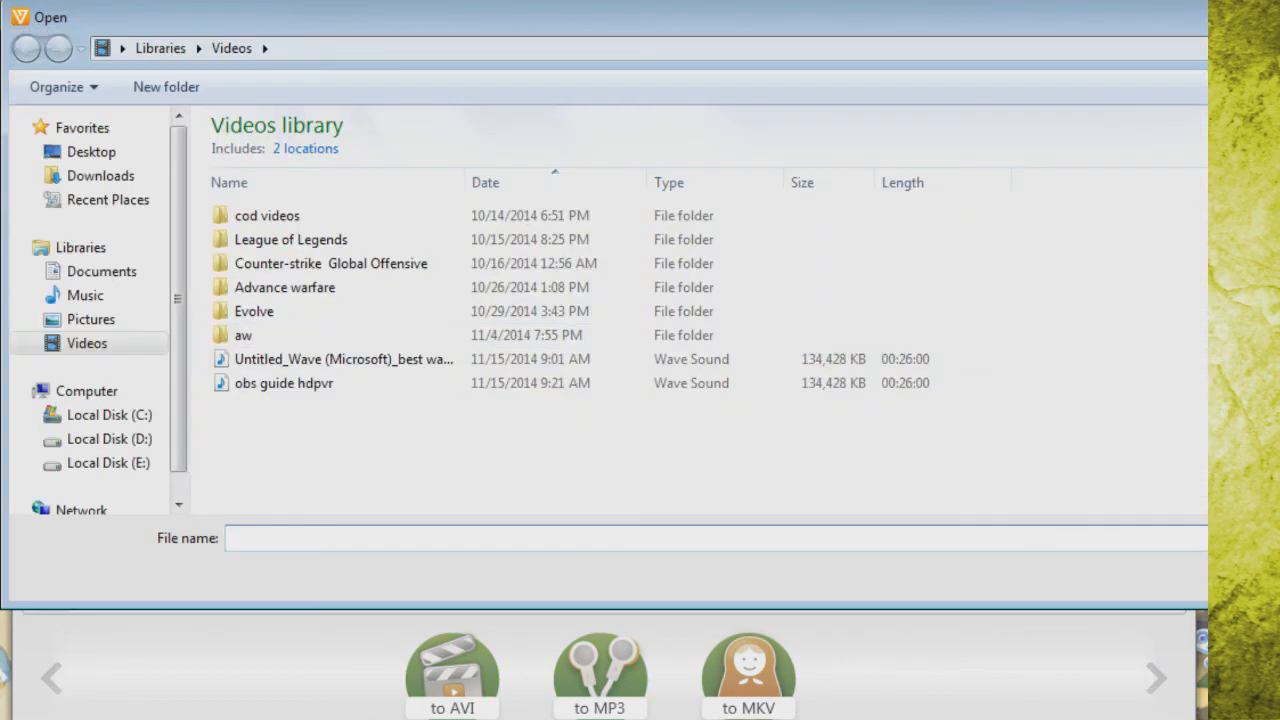
double_click(270, 383)
Step: Cut the first 15 minutes from the second copy of the video, and save the cut
left_click(1073, 303)
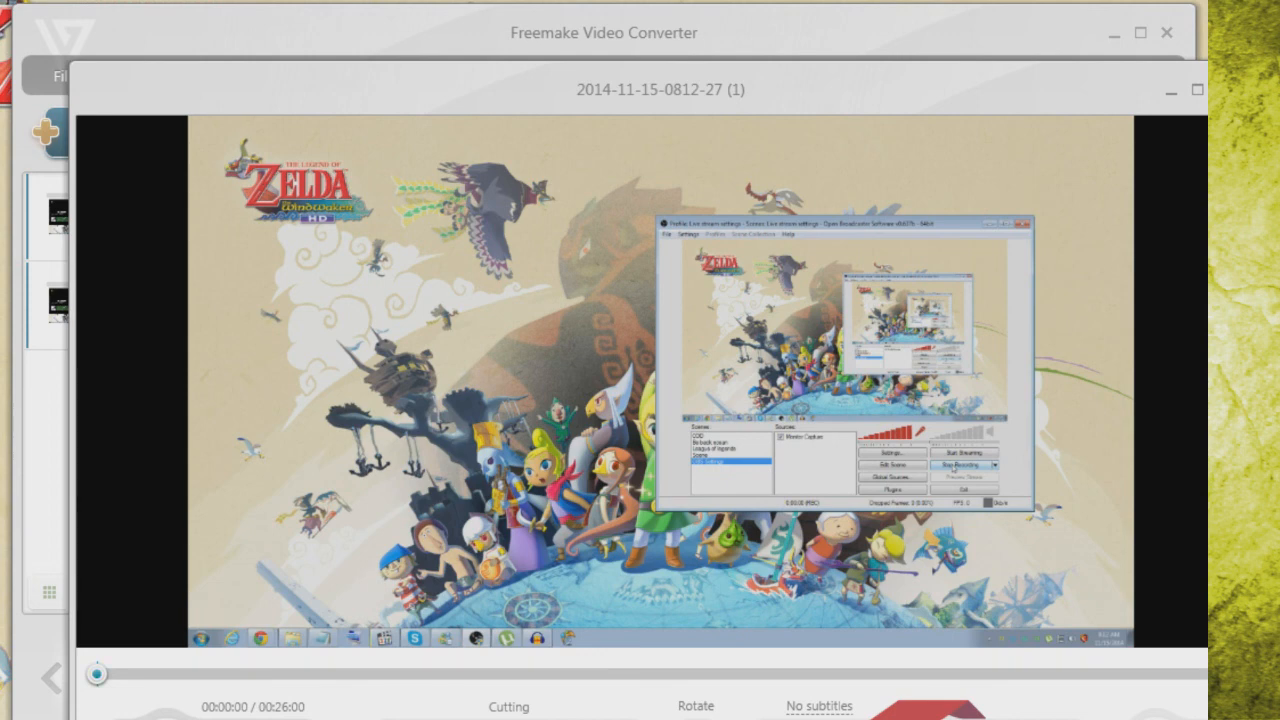
left_click_drag(97, 674, 747, 674)
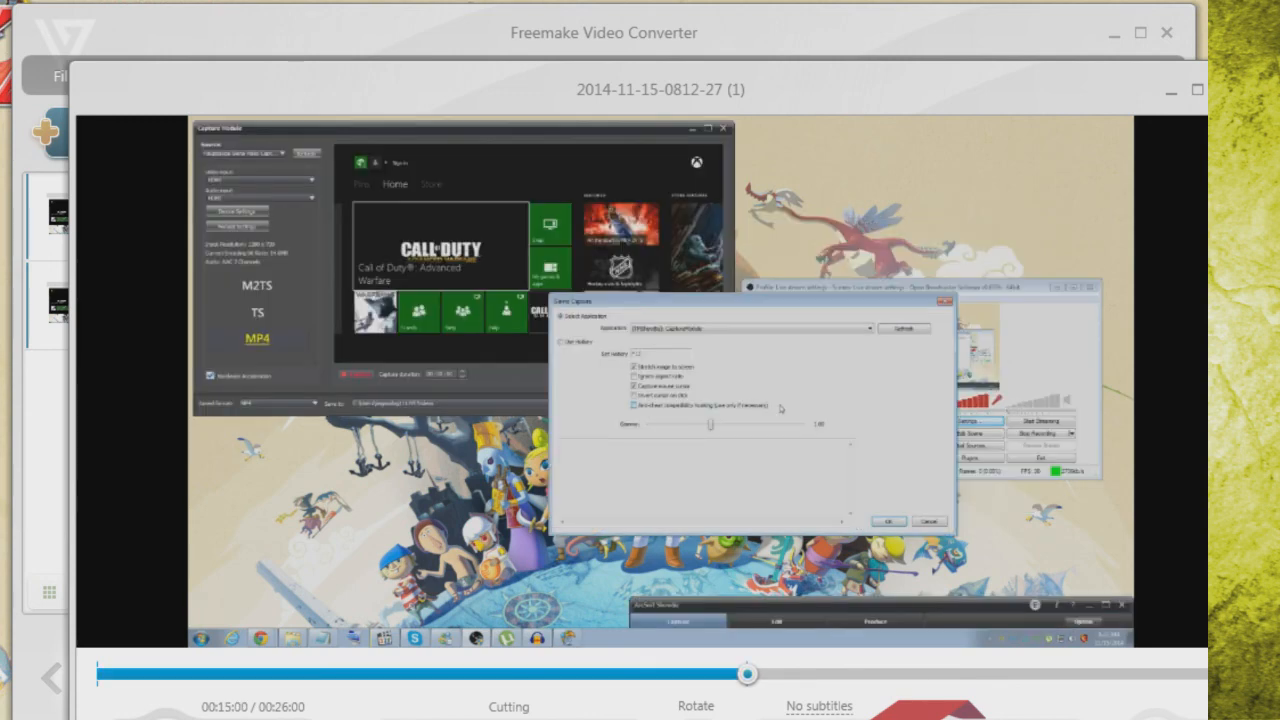
key("Delete")
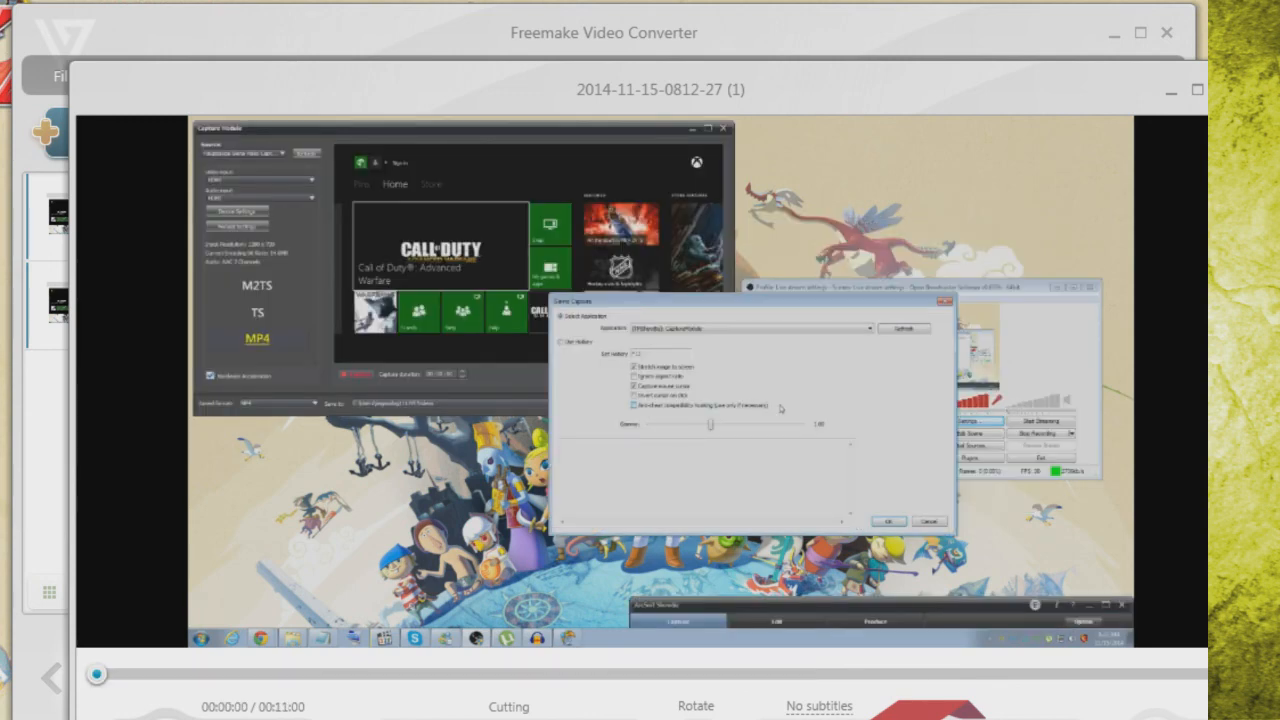
key("Return")
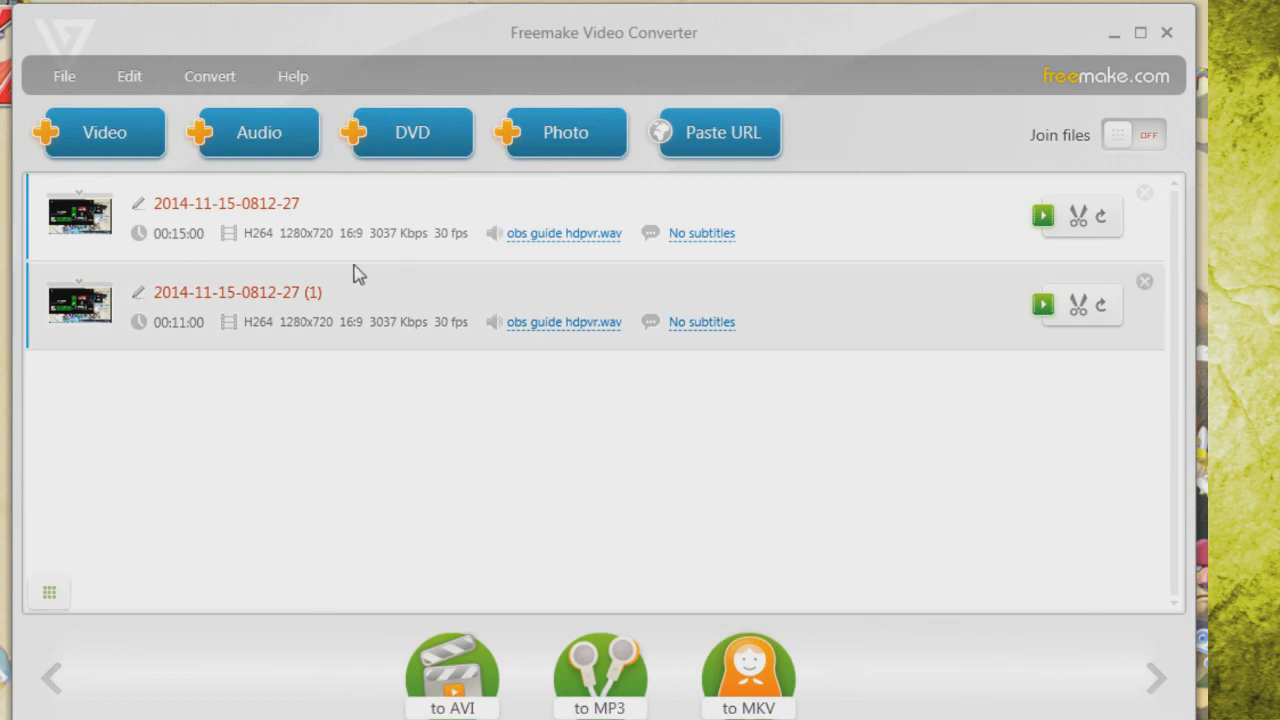
Step: Switch on joining of the two video parts into one file, and switch it off again
left_click(1150, 138)
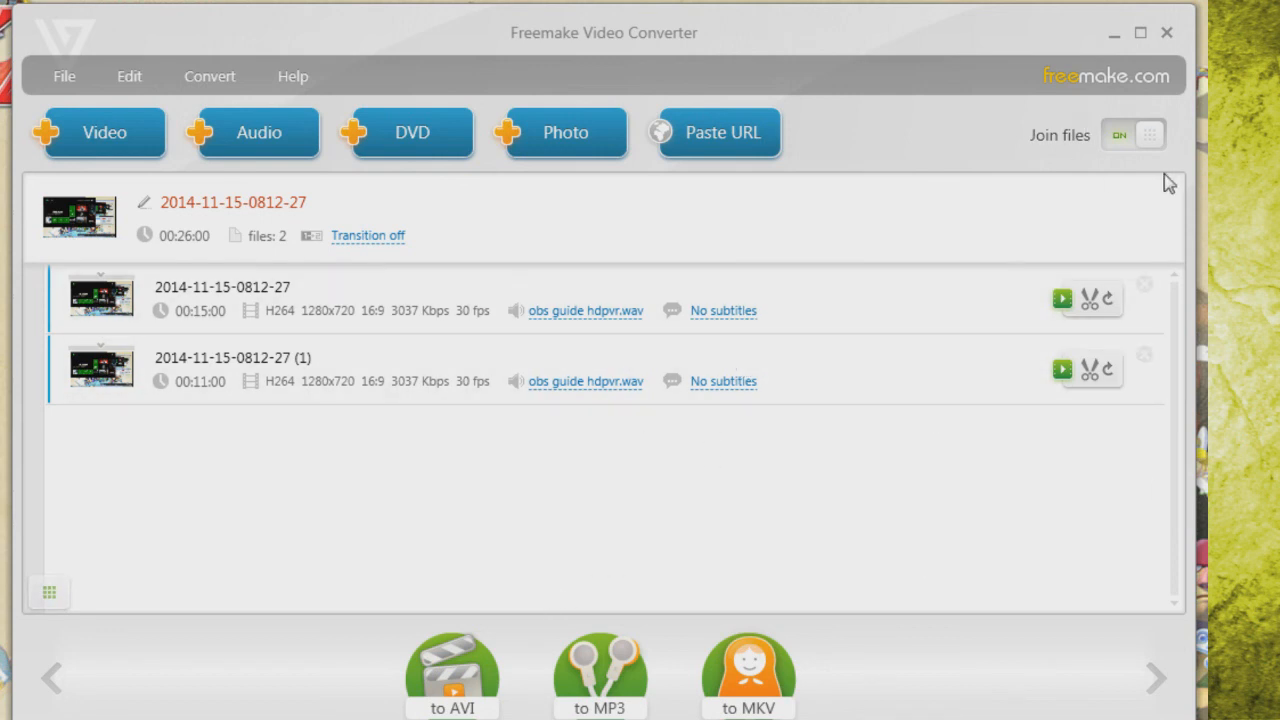
left_click(1152, 142)
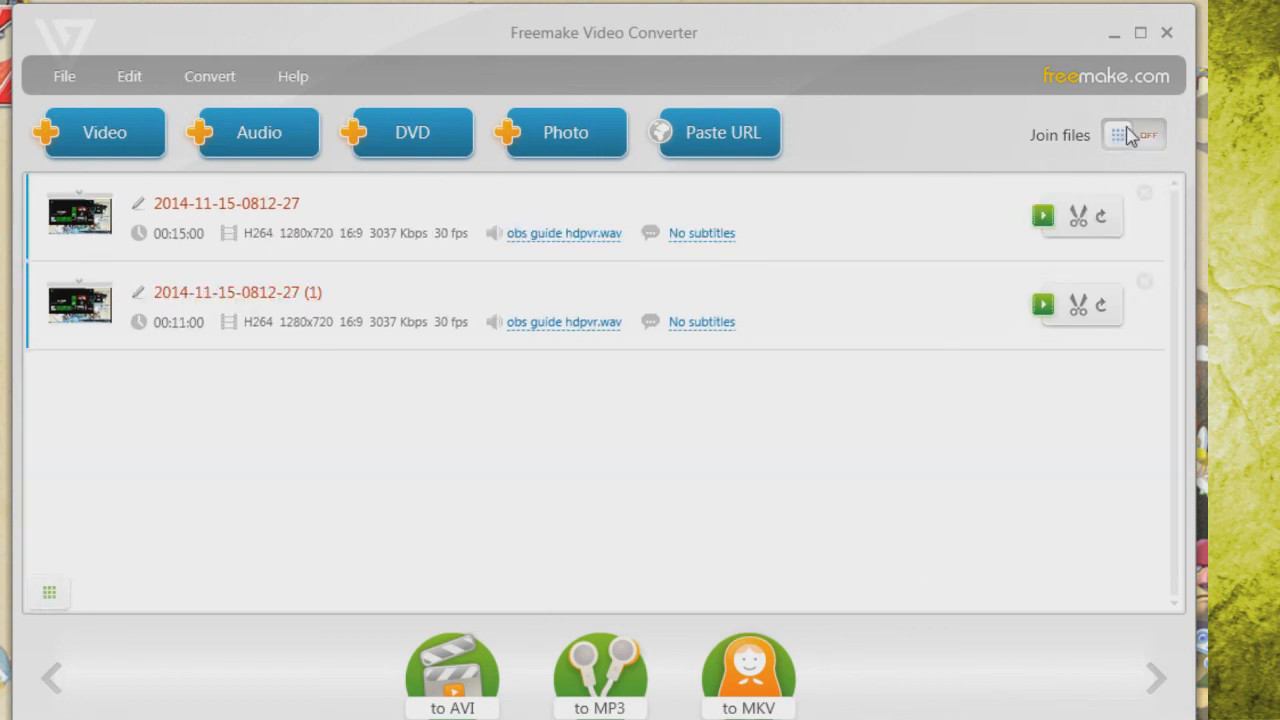